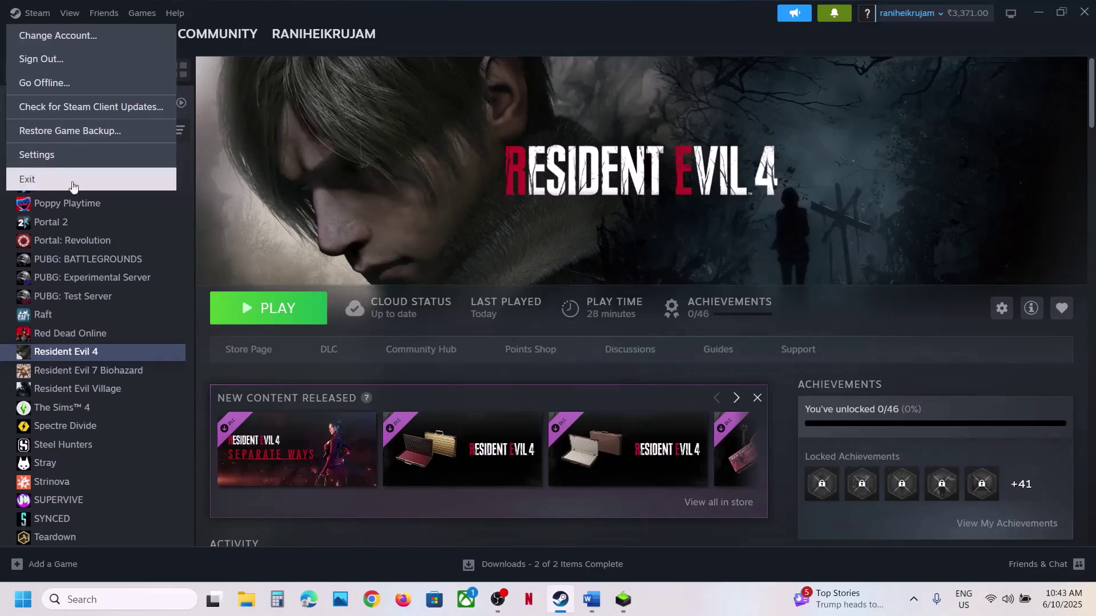
# Step: Search Windows for Steam and run it as administrator
pyautogui.click(327, 230)
pyautogui.click(132, 604)
pyautogui.write('steam')
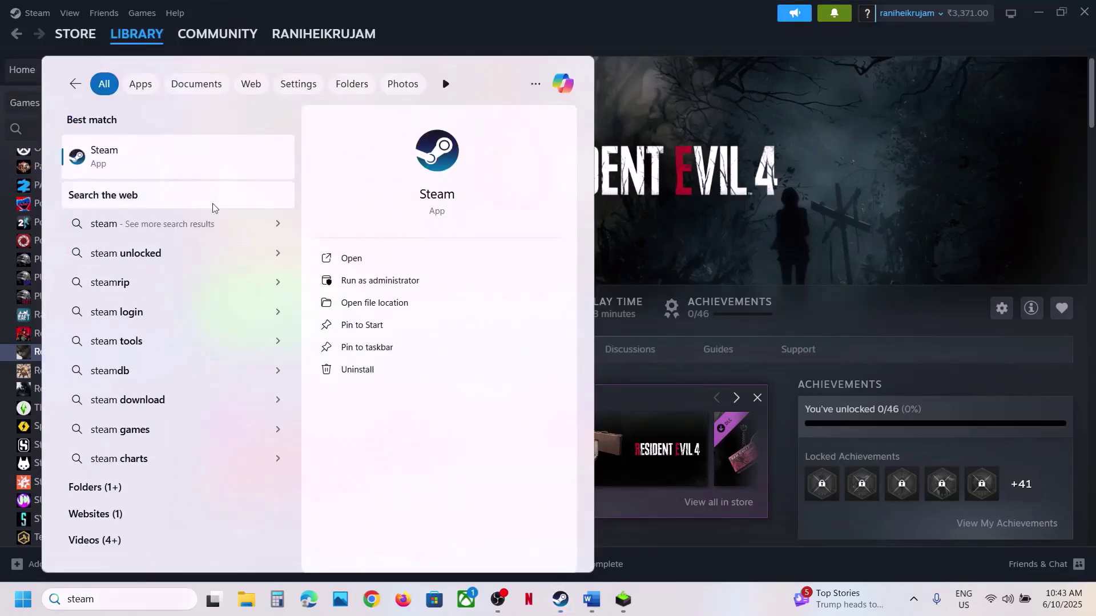
pyautogui.rightClick(115, 175)
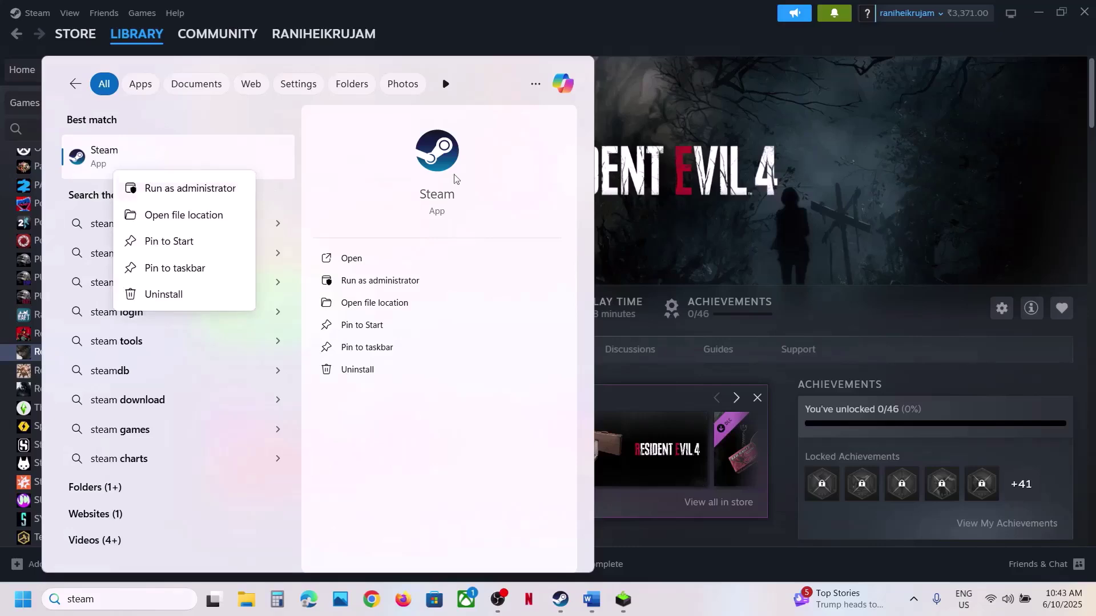
pyautogui.click(181, 189)
pyautogui.click(19, 614)
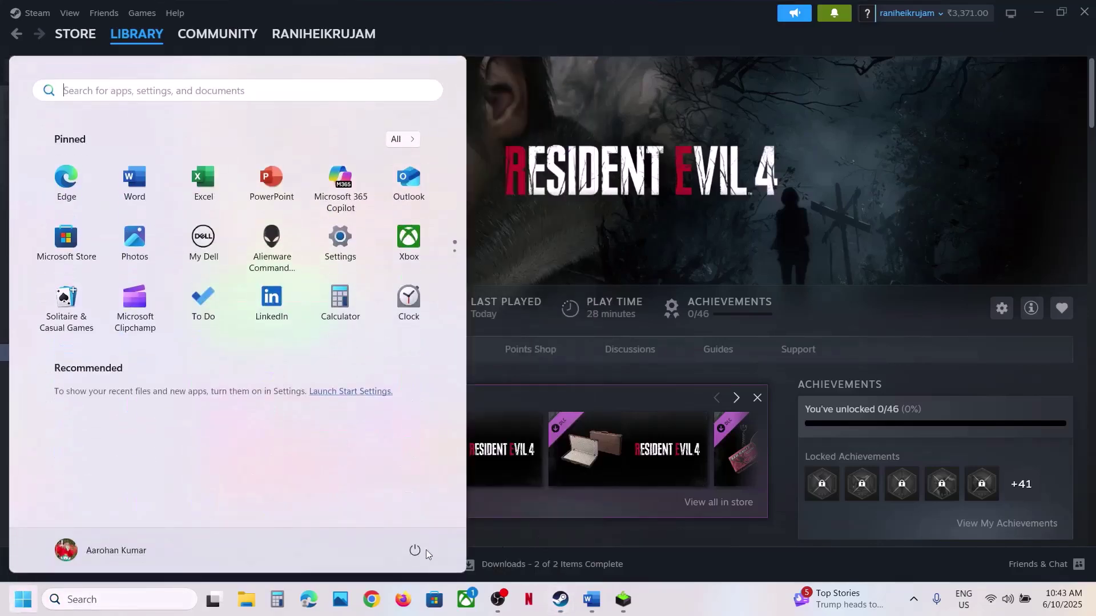
pyautogui.click(414, 550)
pyautogui.click(663, 258)
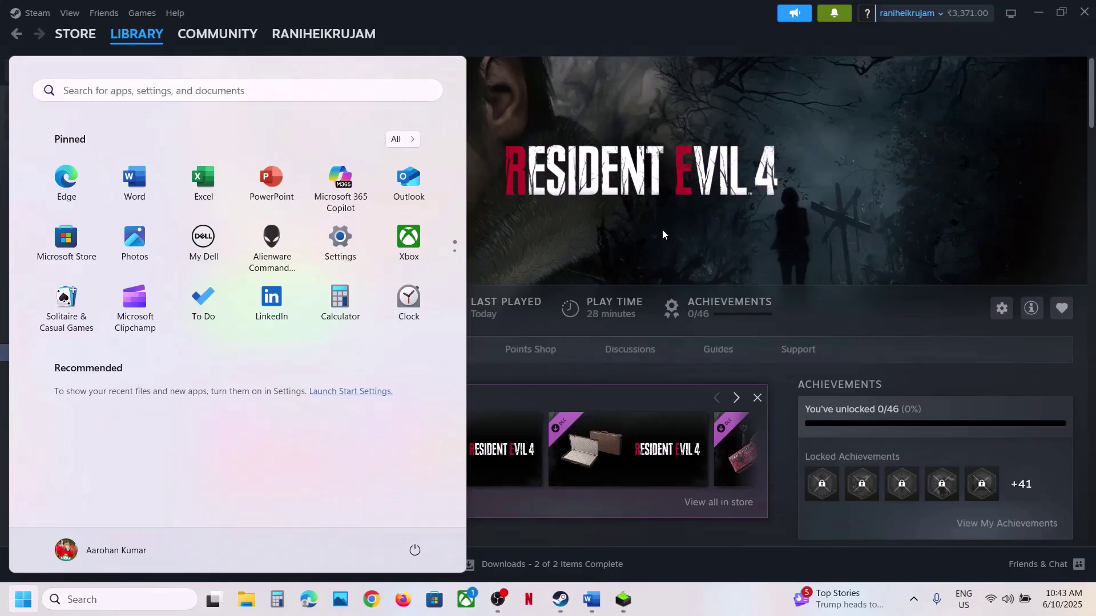
pyautogui.click(662, 228)
# Step: Switch to the Step 1 Word document and highlight the crashreport.exe, crashreport.dll and InstallerMessage file names under Step 2
pyautogui.click(591, 599)
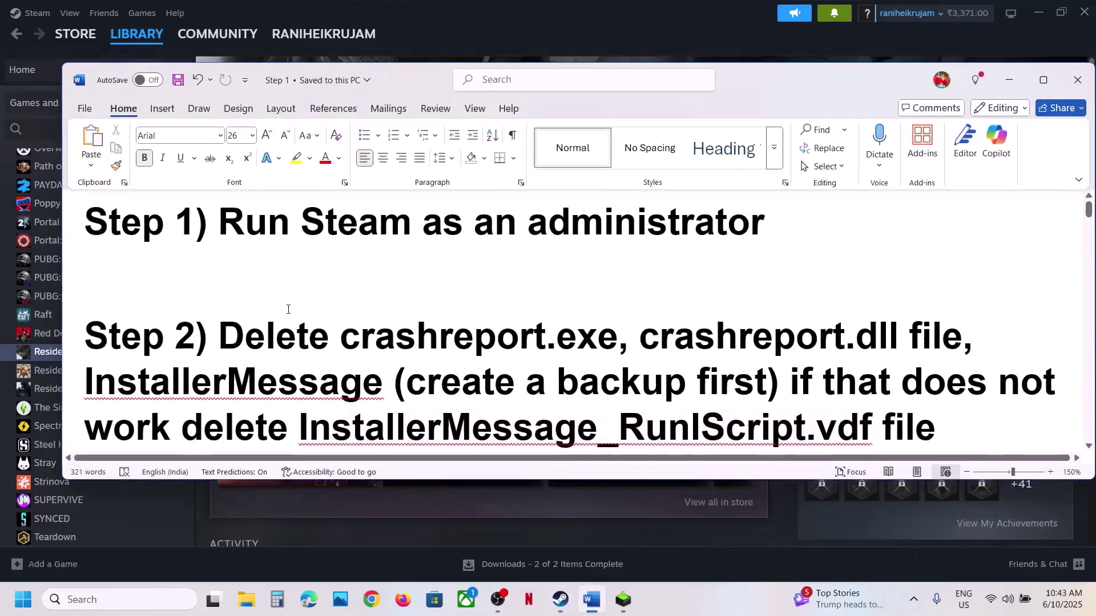
pyautogui.scroll(-1, 514, 342)
pyautogui.moveTo(218, 285); pyautogui.dragTo(501, 285)
pyautogui.moveTo(419, 283); pyautogui.dragTo(907, 285)
pyautogui.moveTo(85, 331); pyautogui.dragTo(382, 331)
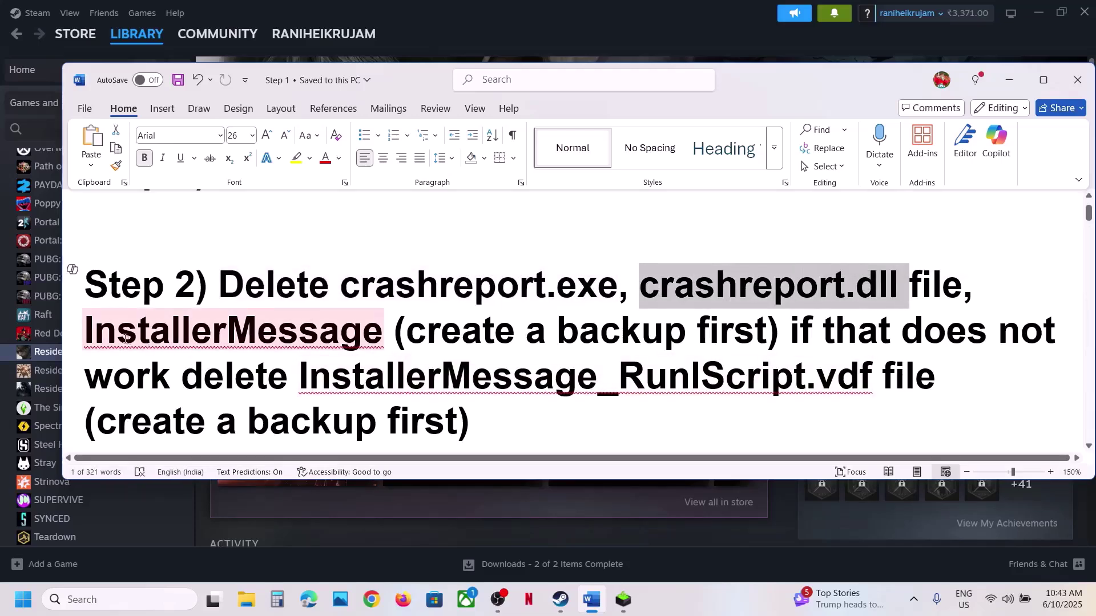
# Step: Return to Steam and browse the local files of Resident Evil 4
pyautogui.click(594, 37)
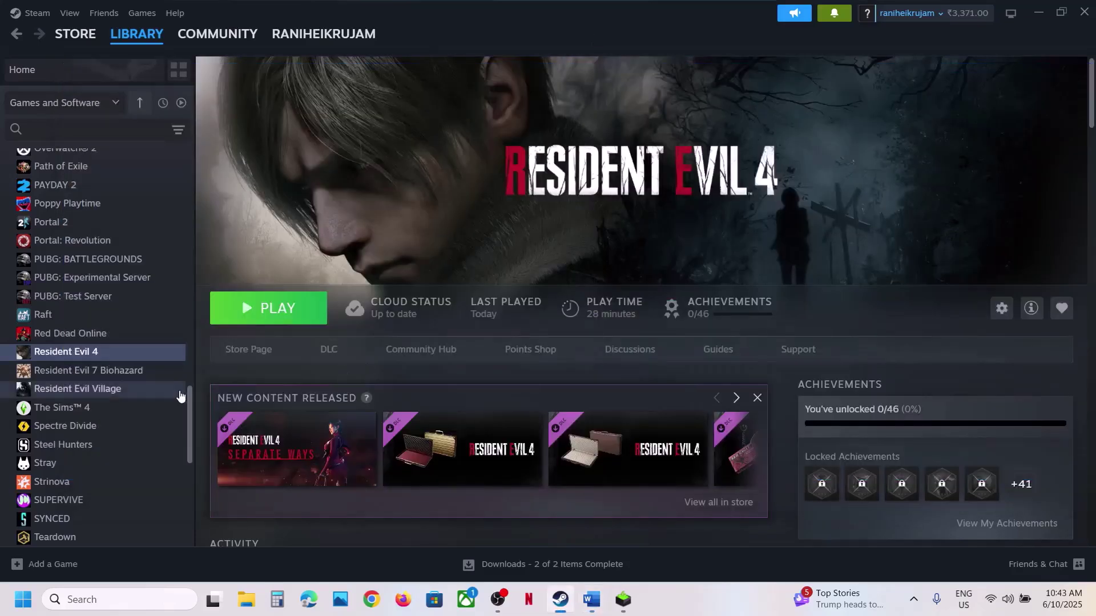
pyautogui.rightClick(76, 354)
pyautogui.moveTo(115, 438)
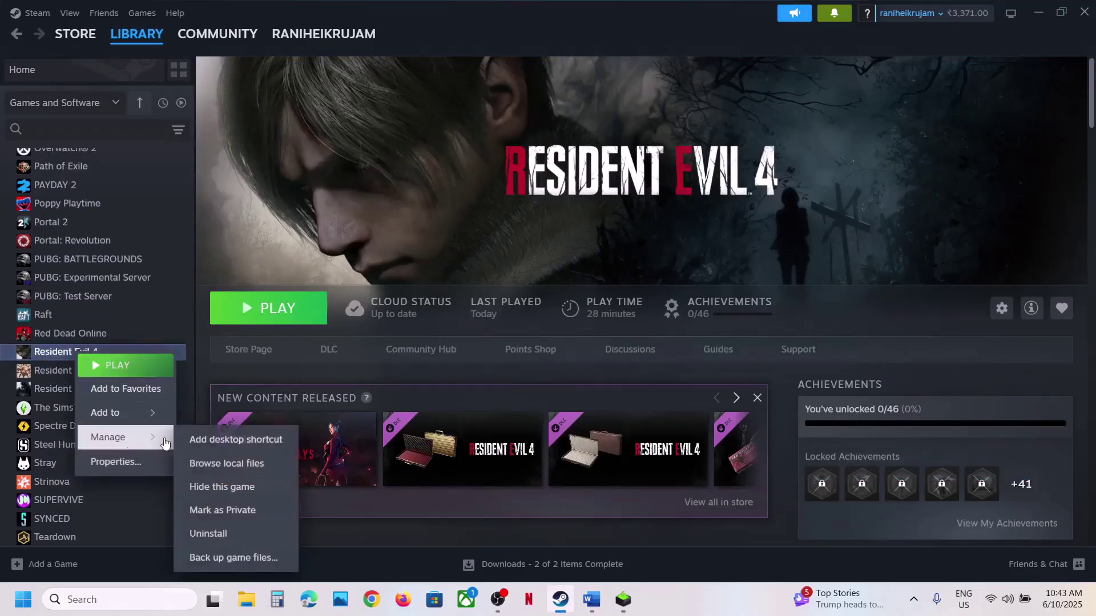
pyautogui.click(251, 463)
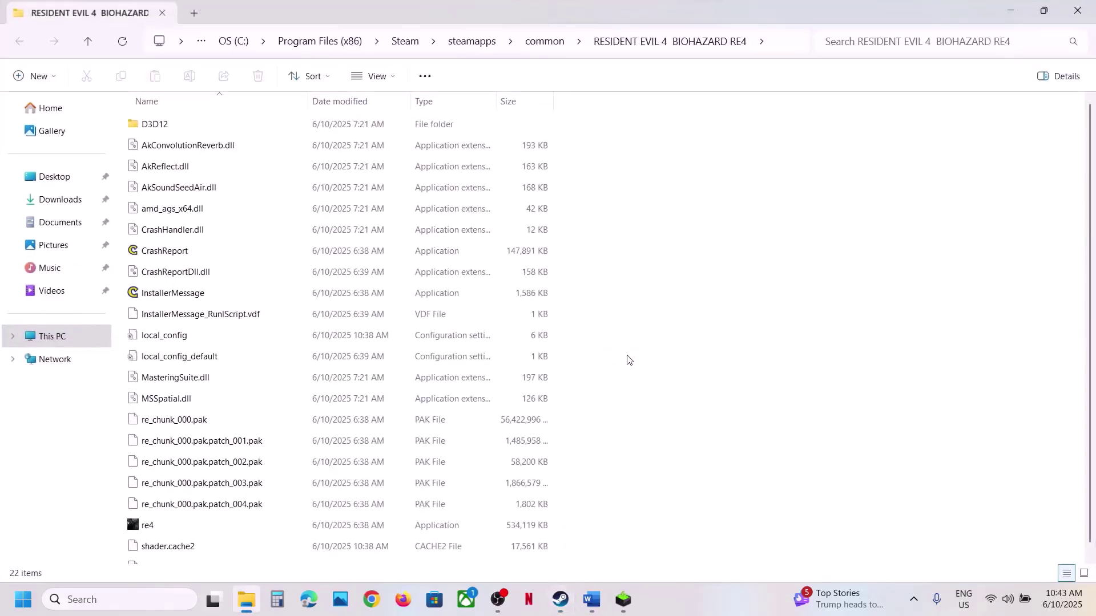
# Step: Switch to the Word document, highlight the backup note in Step 2, and minimize the document
pyautogui.click(590, 599)
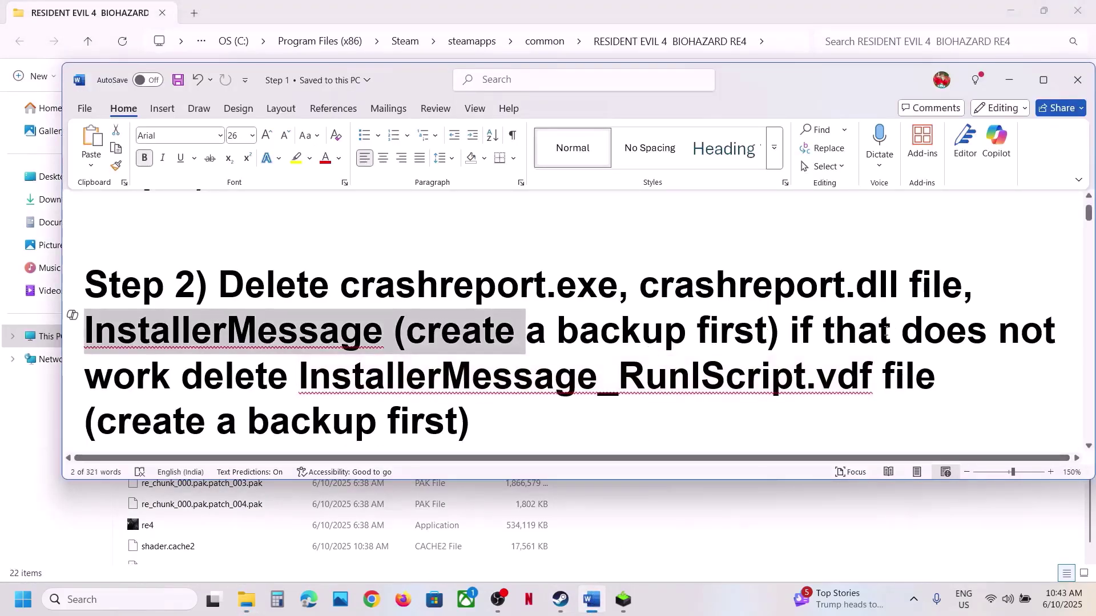
pyautogui.moveTo(406, 331); pyautogui.dragTo(768, 331)
pyautogui.click(1009, 80)
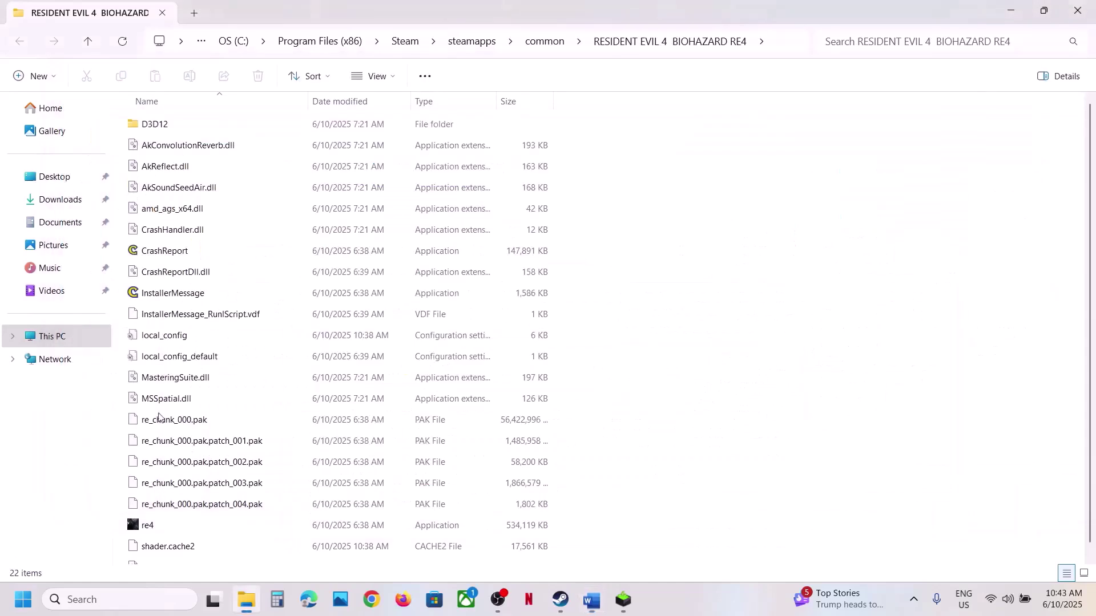
# Step: Back up CrashReport, CrashReportDll.dll and InstallerMessage by copying them from the game folder to the desktop, and move the copies away from the other icons
pyautogui.click(175, 274)
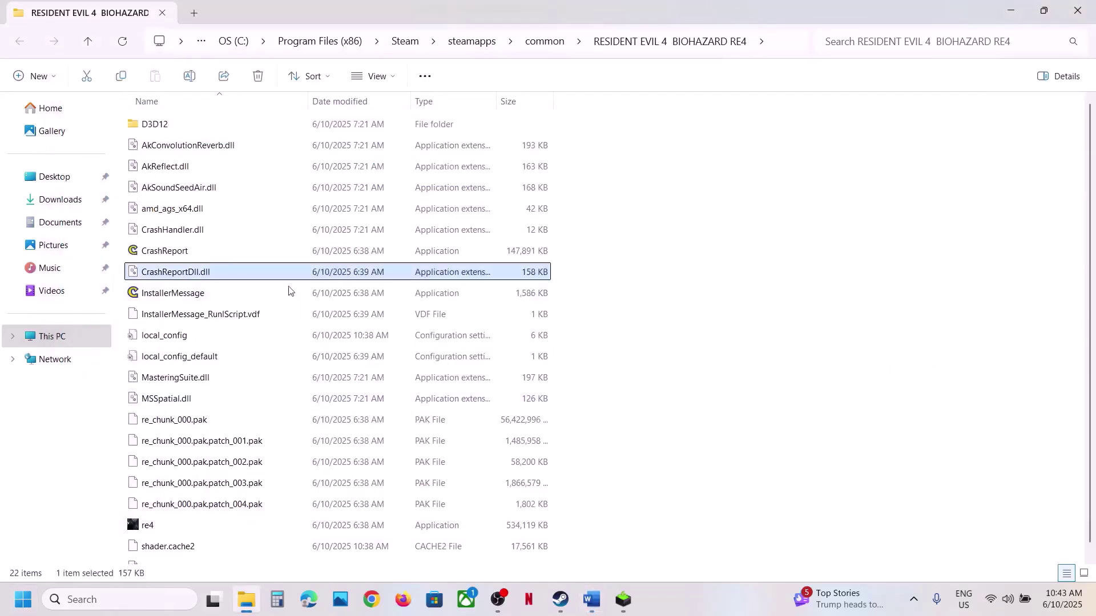
pyautogui.keyDown('ctrl'); pyautogui.click(168, 254); pyautogui.keyUp('ctrl')
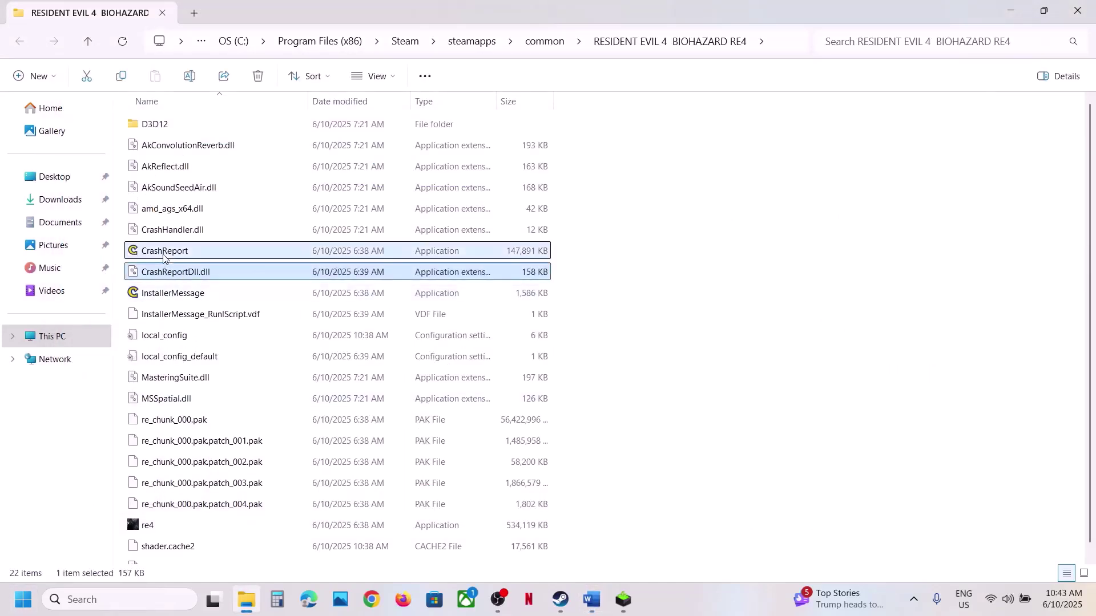
pyautogui.keyDown('ctrl'); pyautogui.click(211, 296); pyautogui.keyUp('ctrl')
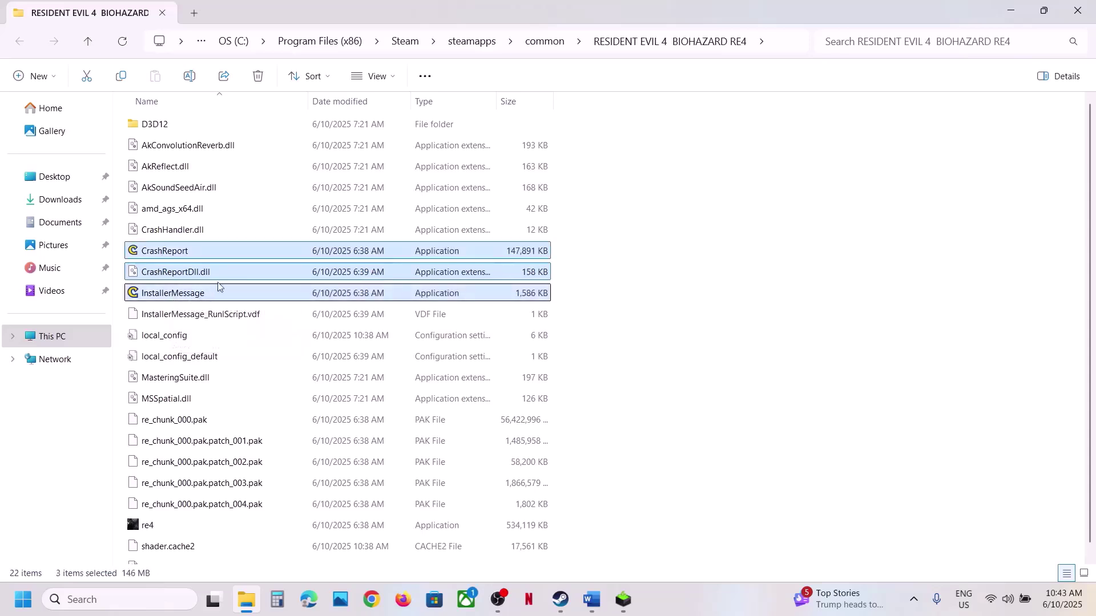
pyautogui.rightClick(206, 278)
pyautogui.click(264, 295)
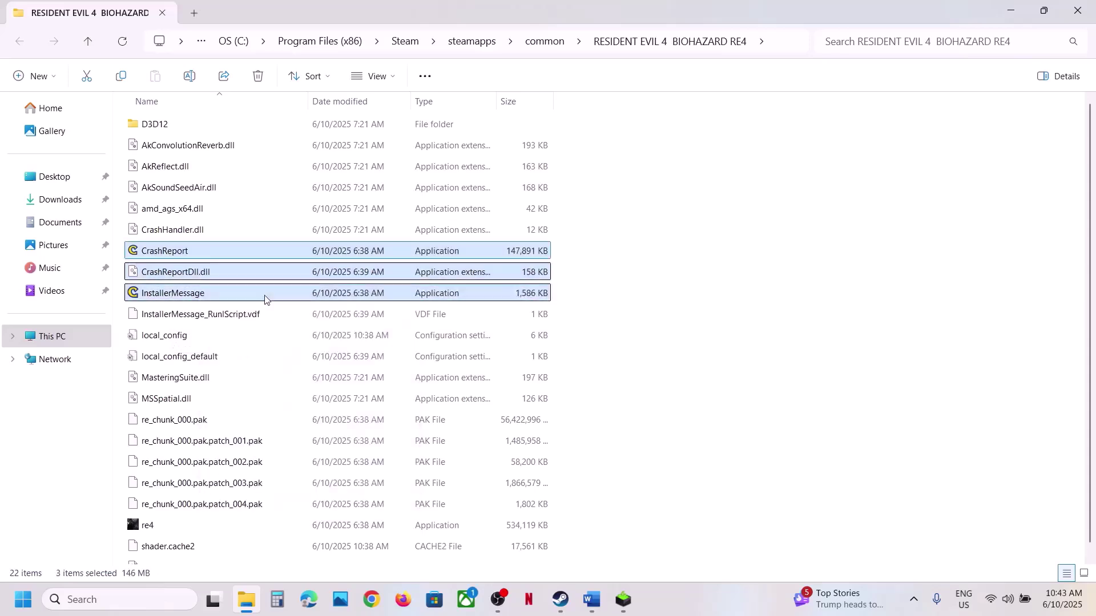
pyautogui.press('super+d')
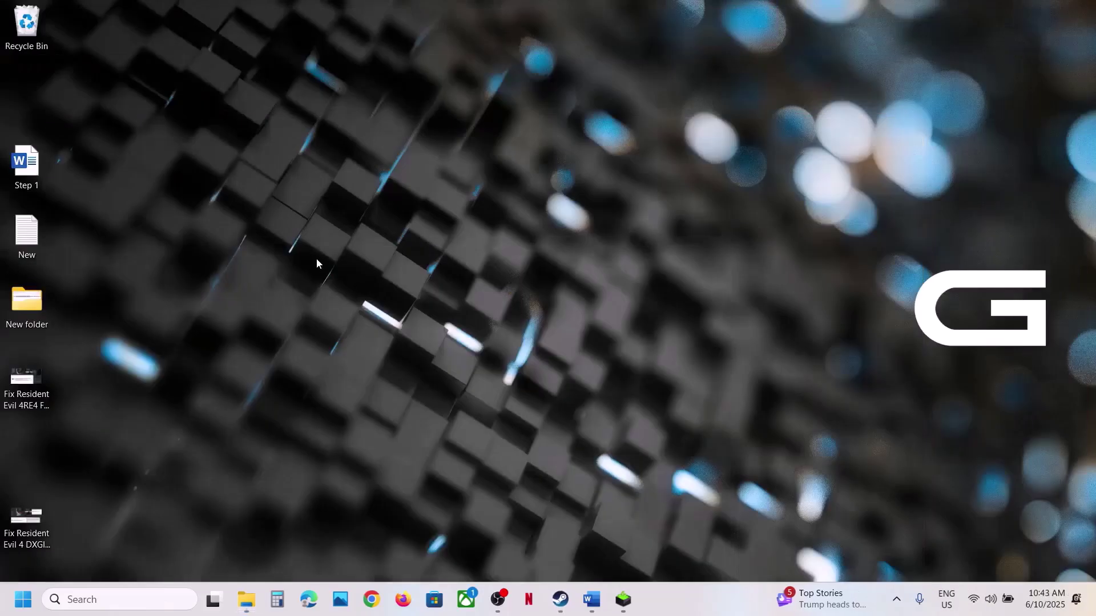
pyautogui.hotkey('ctrl', 'v')
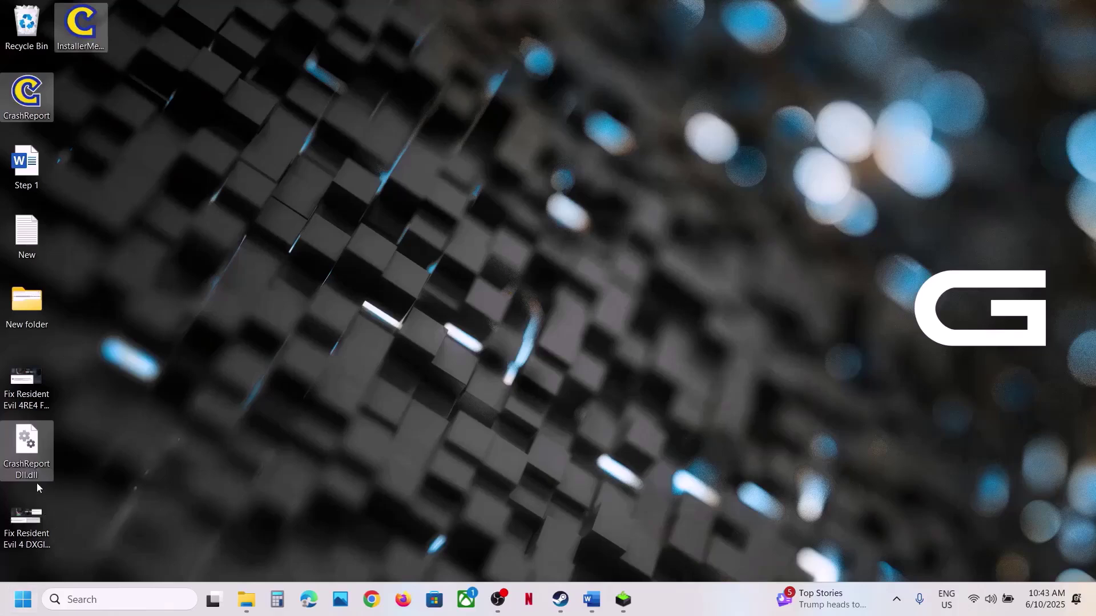
pyautogui.moveTo(37, 478); pyautogui.dragTo(360, 54)
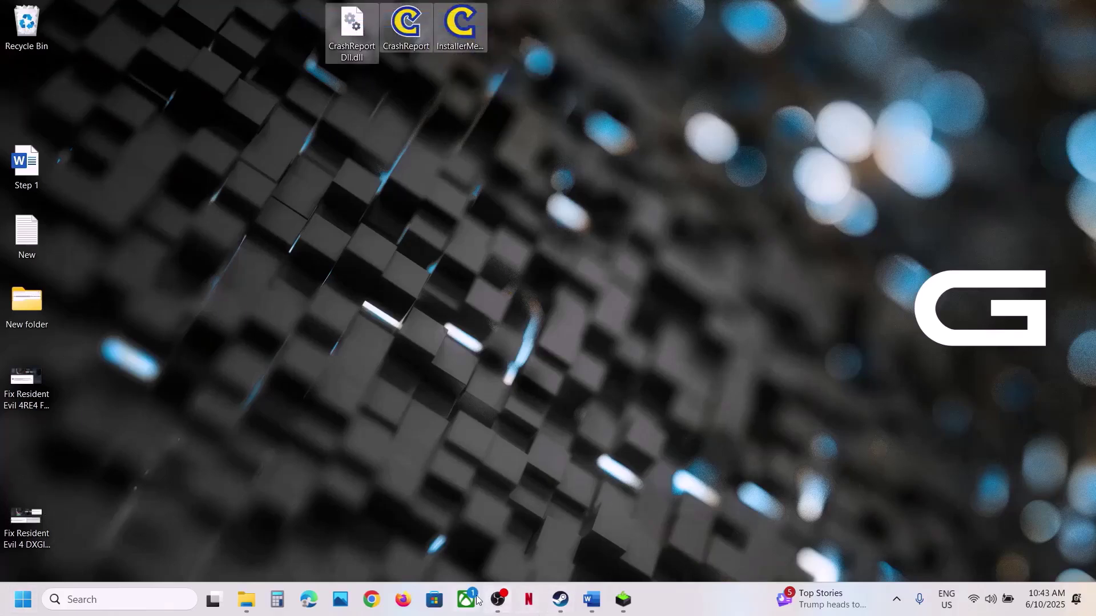
pyautogui.click(246, 599)
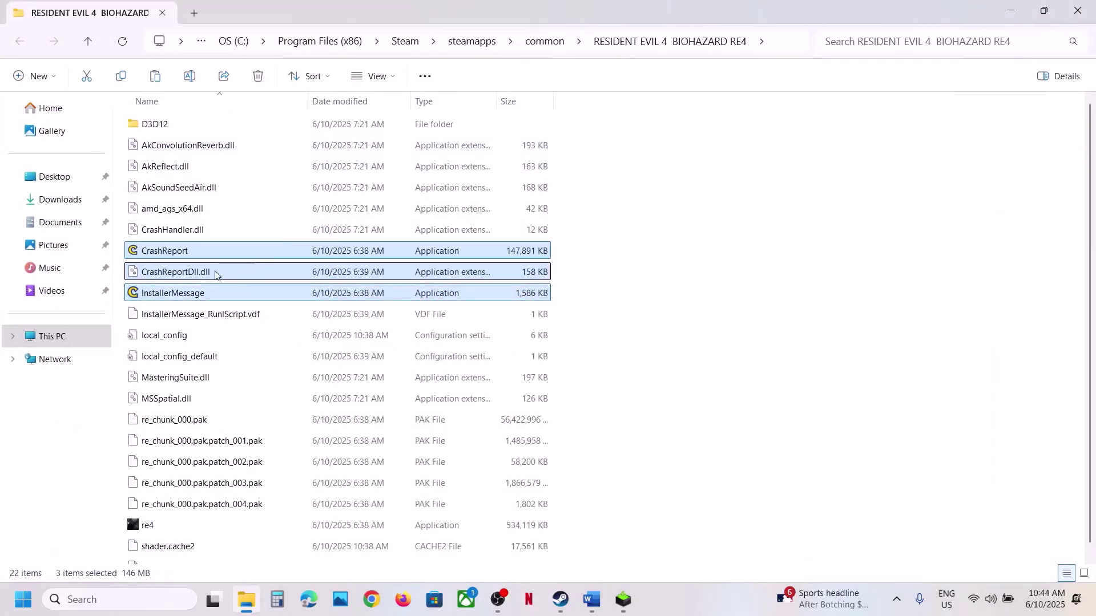
pyautogui.rightClick(229, 275)
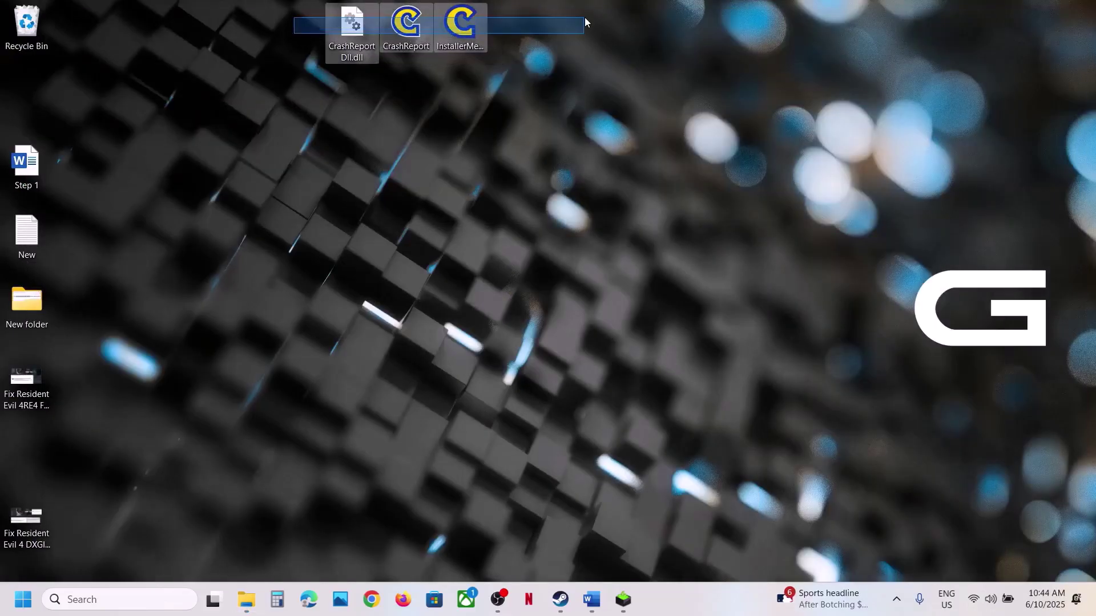
pyautogui.click(458, 151)
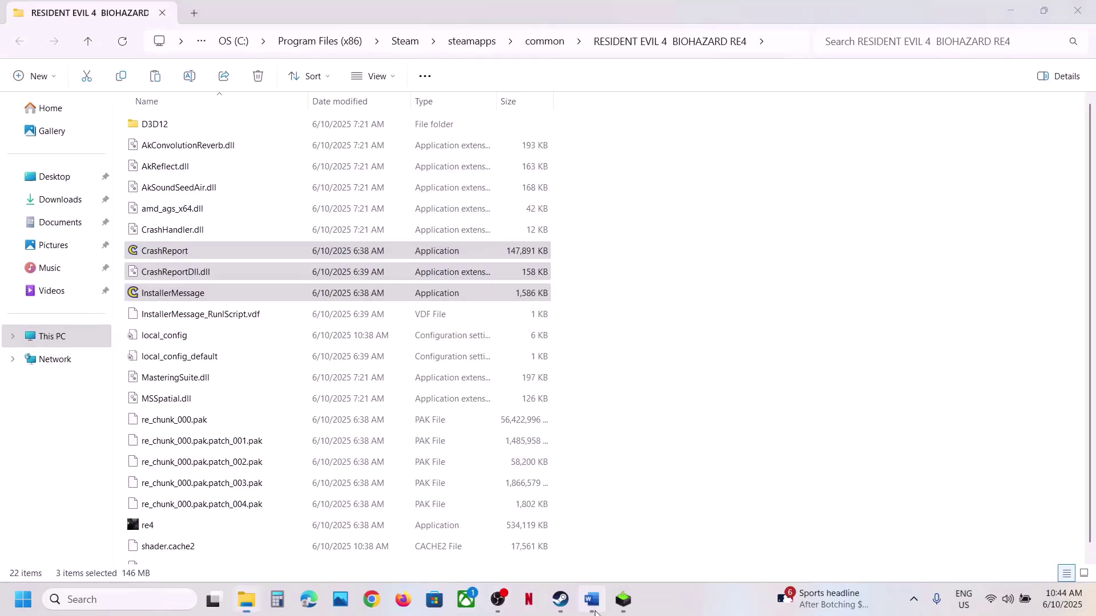
# Step: Switch to the Word document, highlight the InstallerMessage_RunlScript.vdf file name in Step 2, and minimize the document
pyautogui.click(592, 600)
pyautogui.rightClick(623, 395)
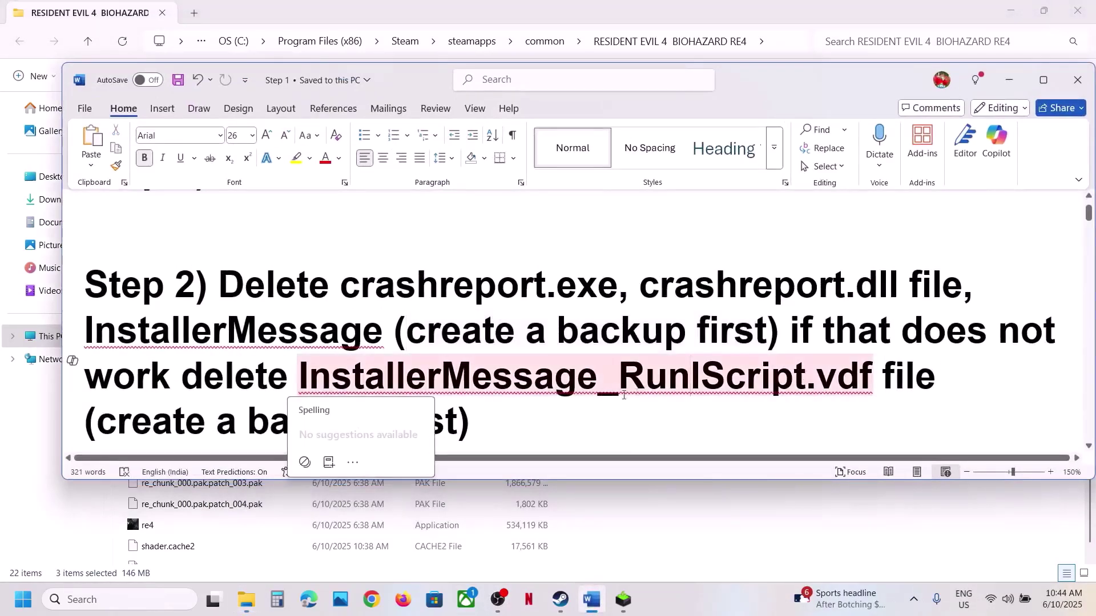
pyautogui.click(184, 377)
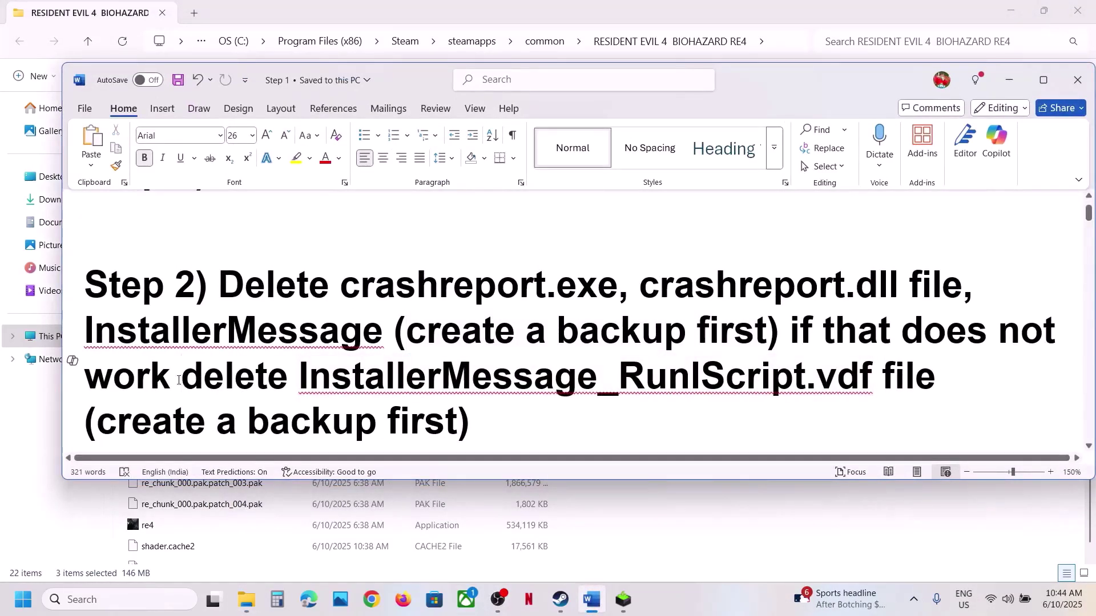
pyautogui.moveTo(299, 377); pyautogui.dragTo(872, 376)
pyautogui.click(1010, 80)
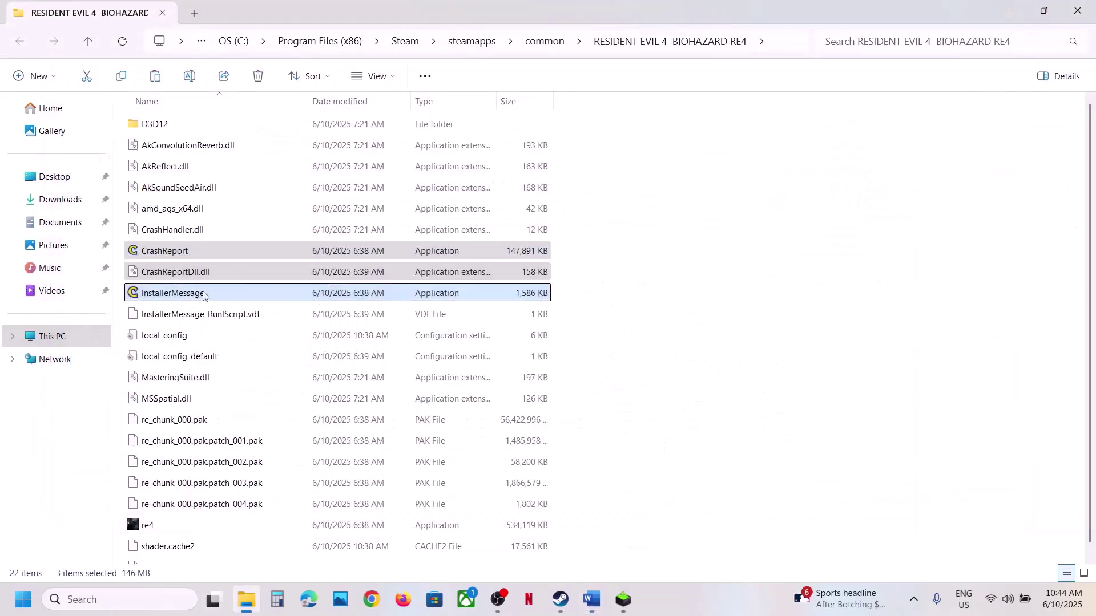
# Step: Copy InstallerMessage_RunlScript.vdf from the game folder to the desktop and place the copy beside the other backup files
pyautogui.click(203, 322)
pyautogui.rightClick(190, 320)
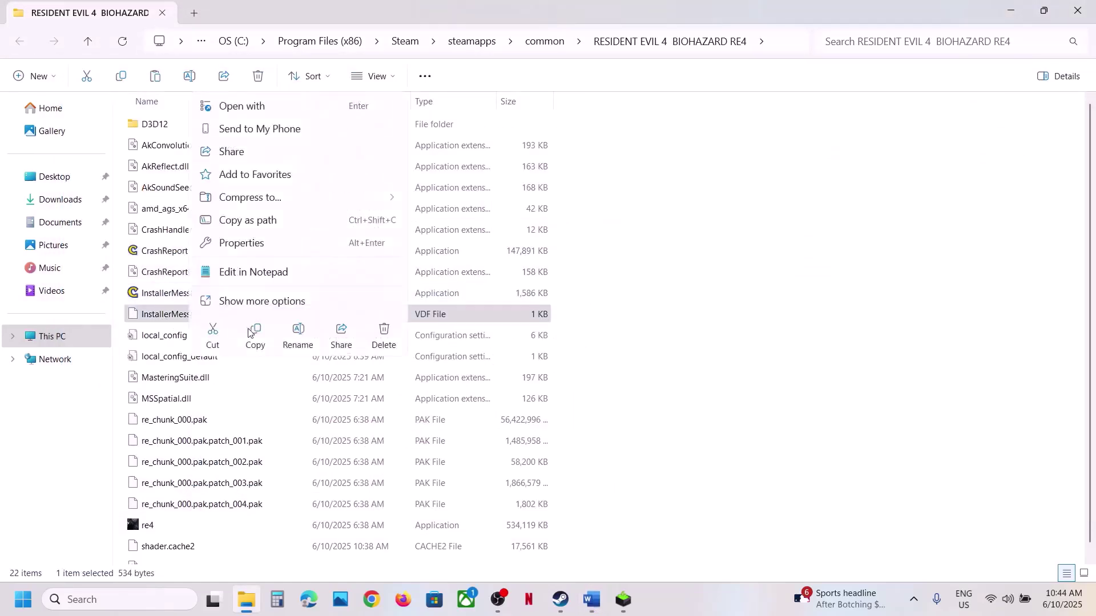
pyautogui.click(264, 330)
pyautogui.press('super+d')
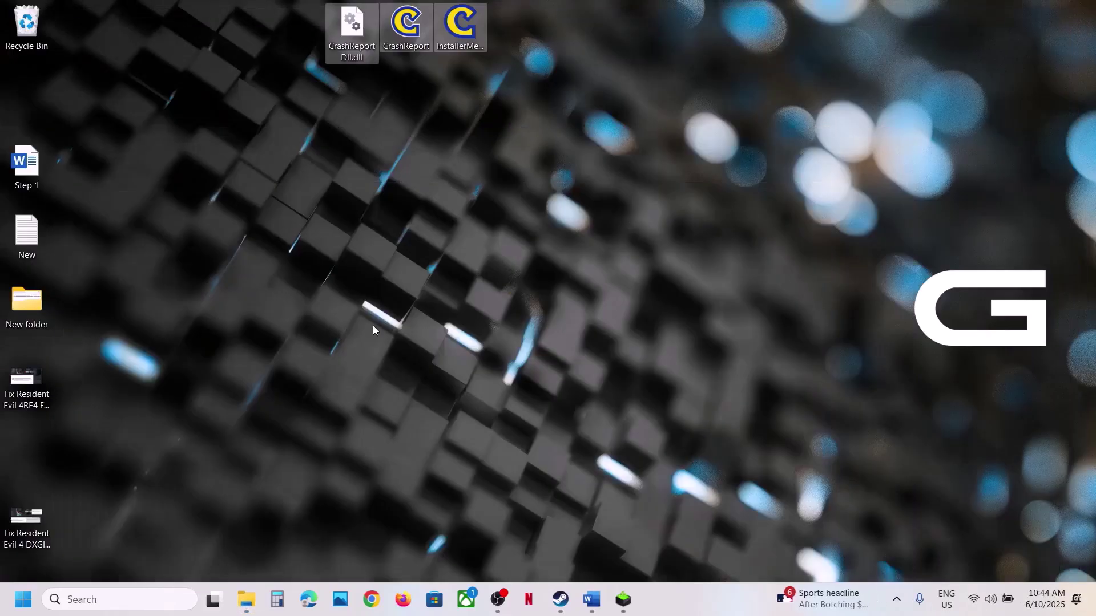
pyautogui.hotkey('ctrl', 'v')
pyautogui.moveTo(32, 103); pyautogui.dragTo(507, 33)
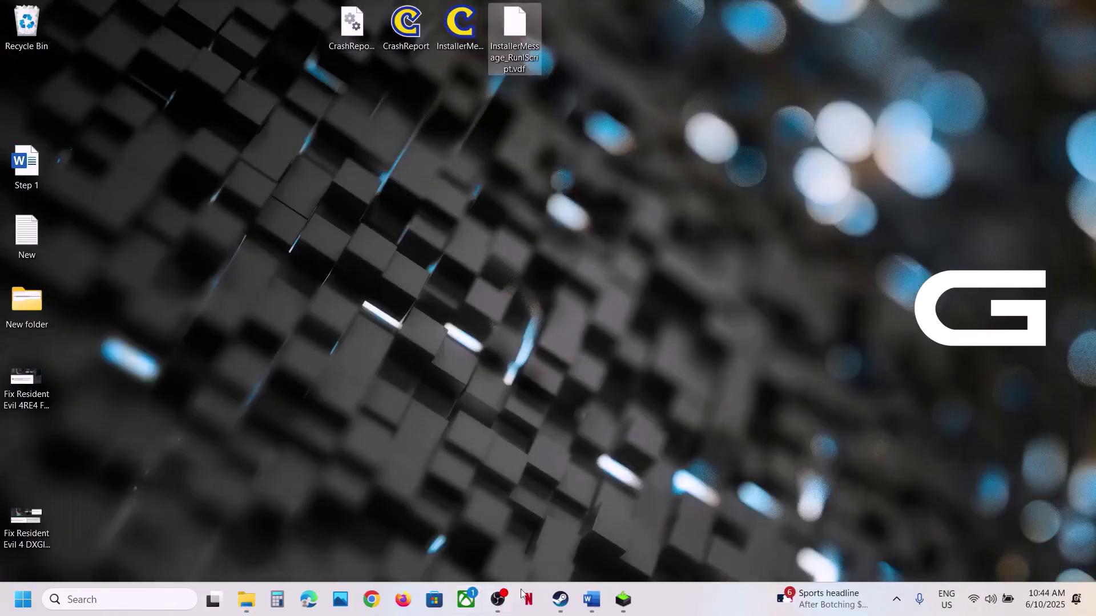
pyautogui.click(249, 603)
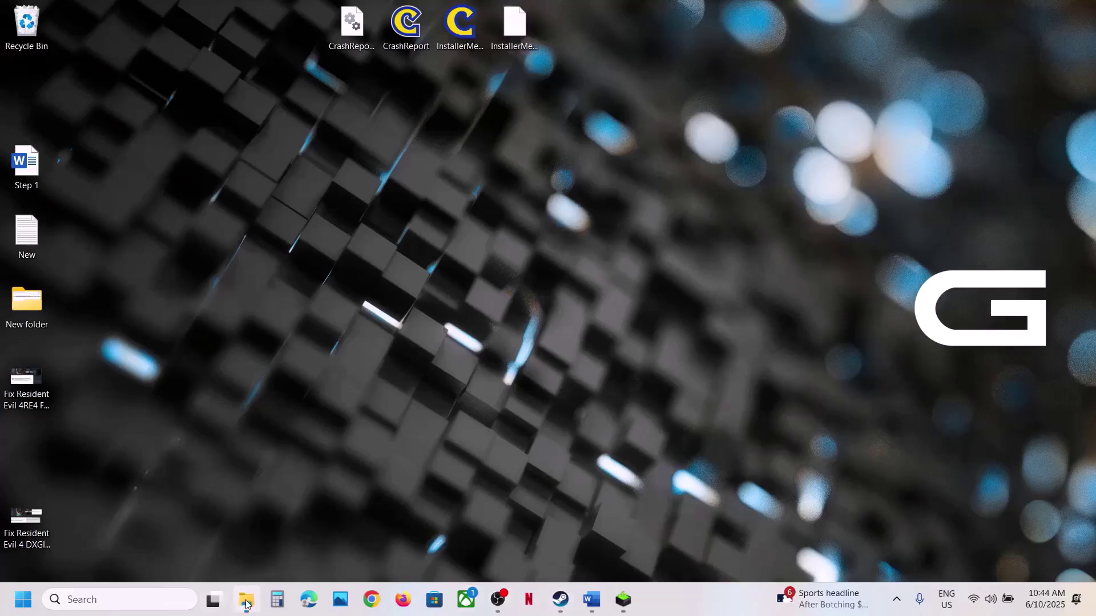
pyautogui.rightClick(206, 320)
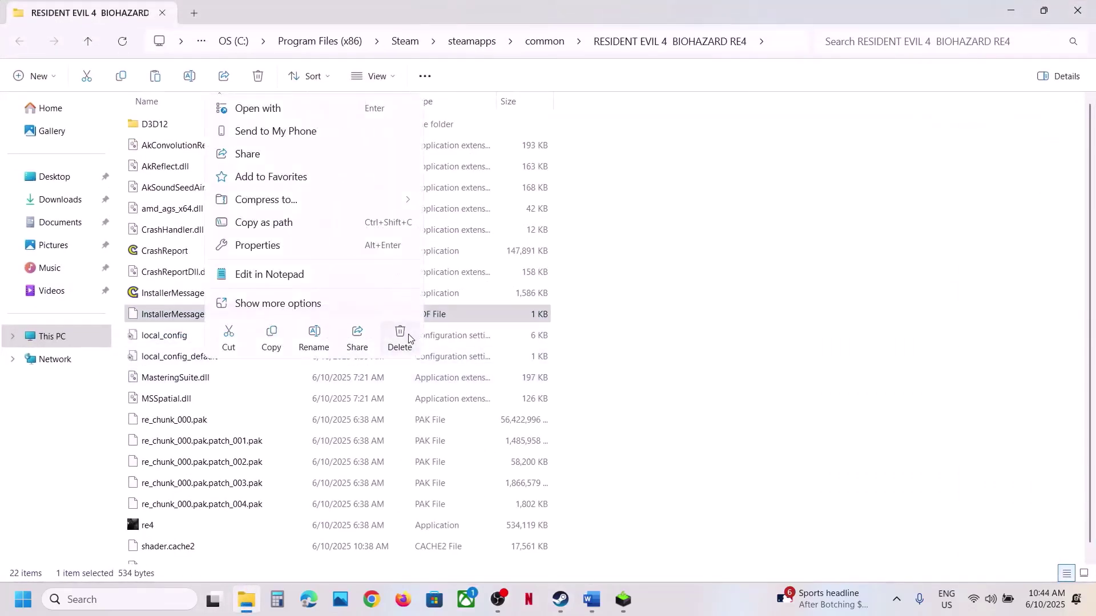
pyautogui.click(936, 350)
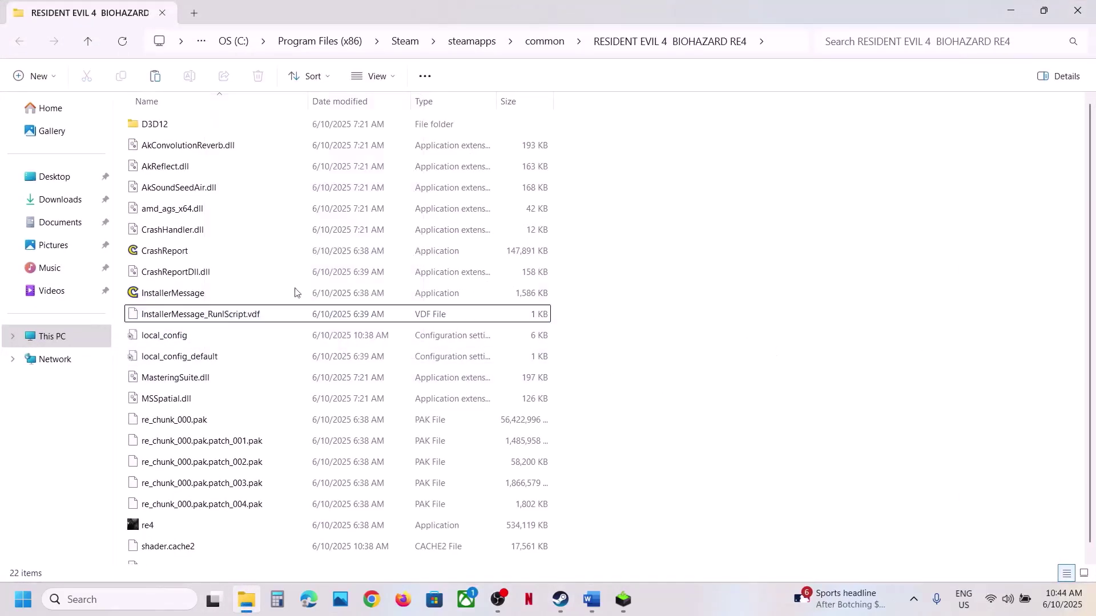
pyautogui.press('super+d')
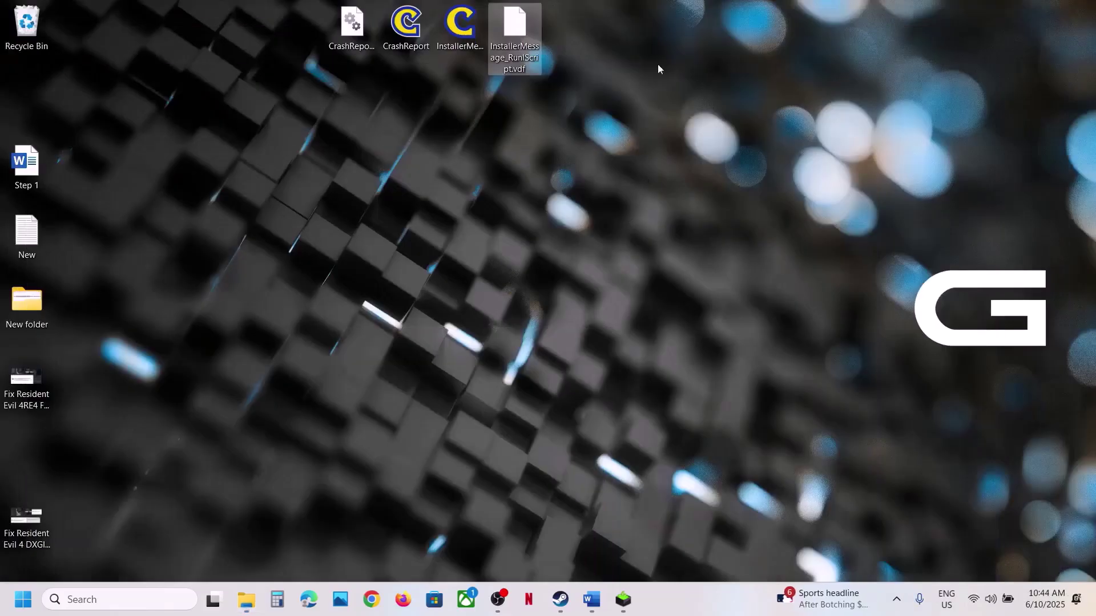
pyautogui.moveTo(650, 3); pyautogui.dragTo(298, 28)
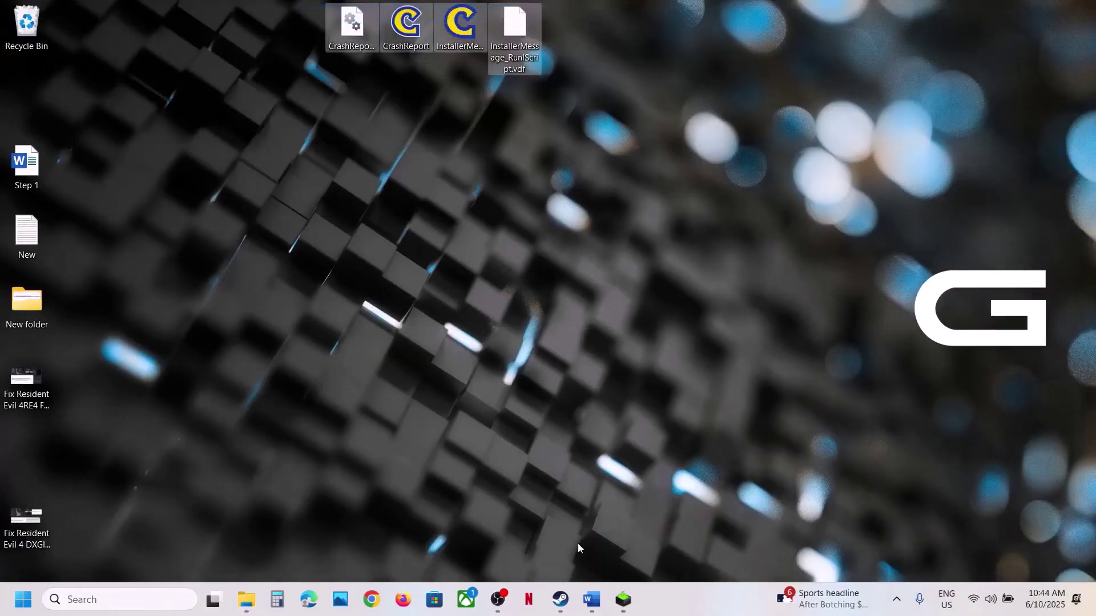
# Step: Switch to Steam and back to the Word document to read Step 3 about rolling back the graphics driver
pyautogui.click(560, 599)
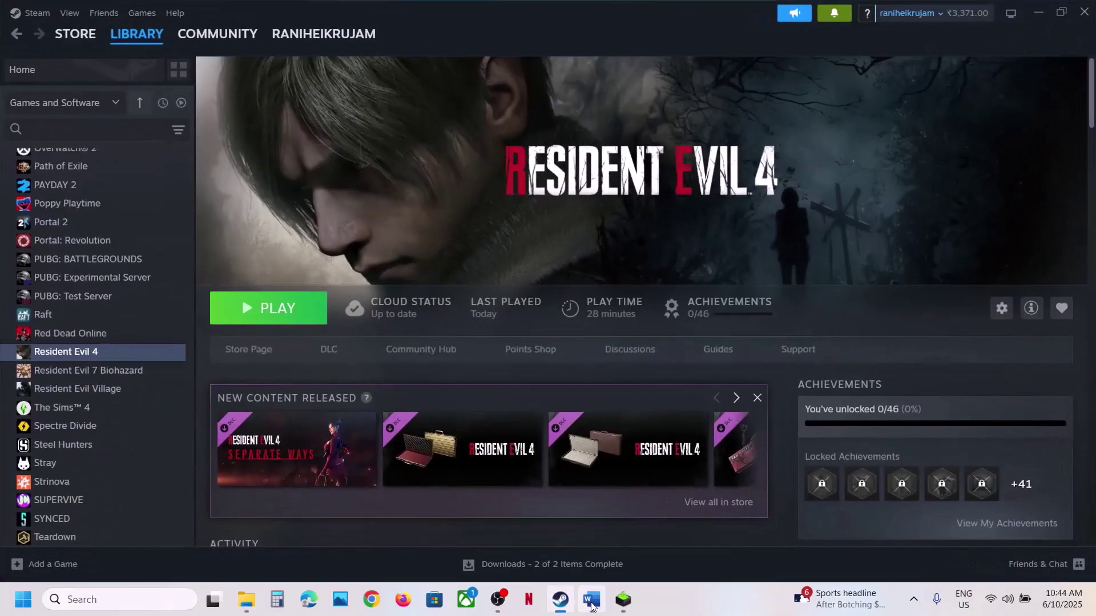
pyautogui.click(592, 599)
pyautogui.scroll(-5, 456, 413)
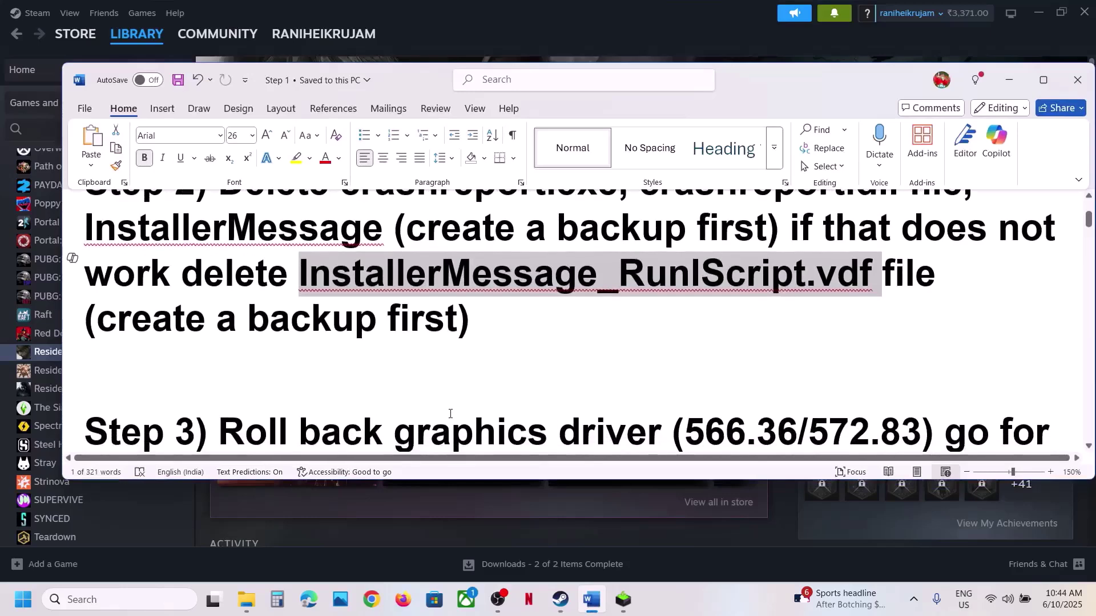
pyautogui.scroll(1, 297, 377)
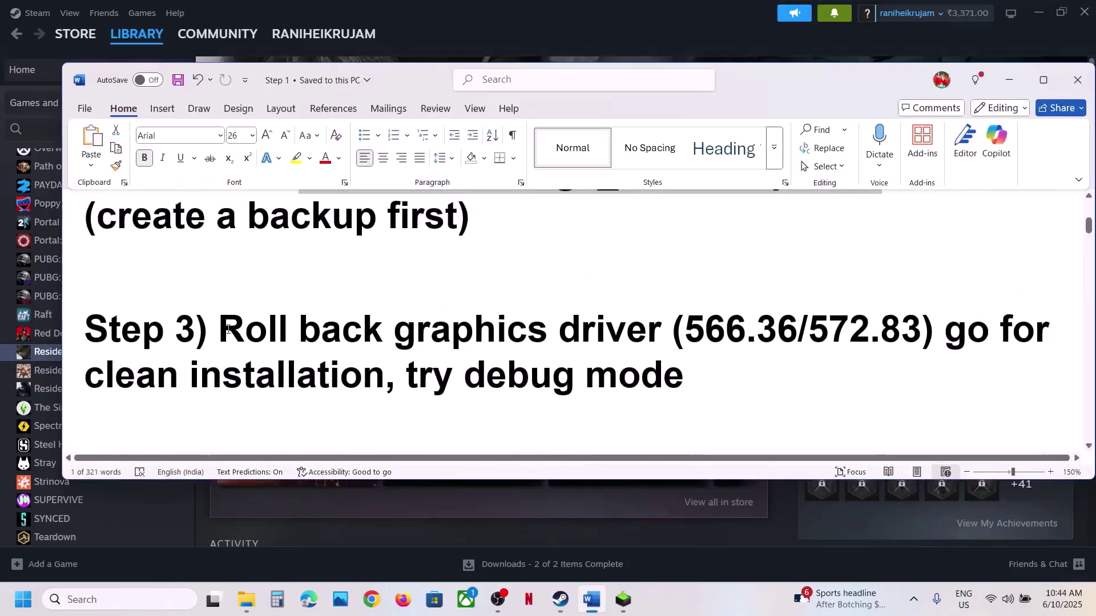
# Step: Highlight the words "Roll back graphics driver" in Step 3 and open the NVIDIA download link listed under Step 12
pyautogui.moveTo(228, 330); pyautogui.dragTo(604, 332)
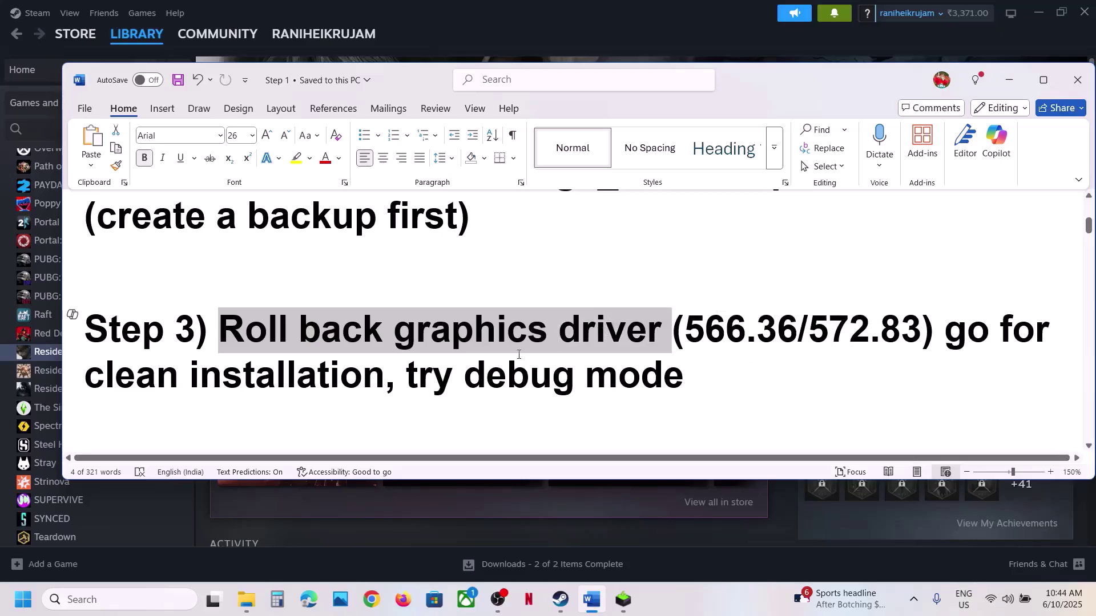
pyautogui.scroll(-10, 523, 354)
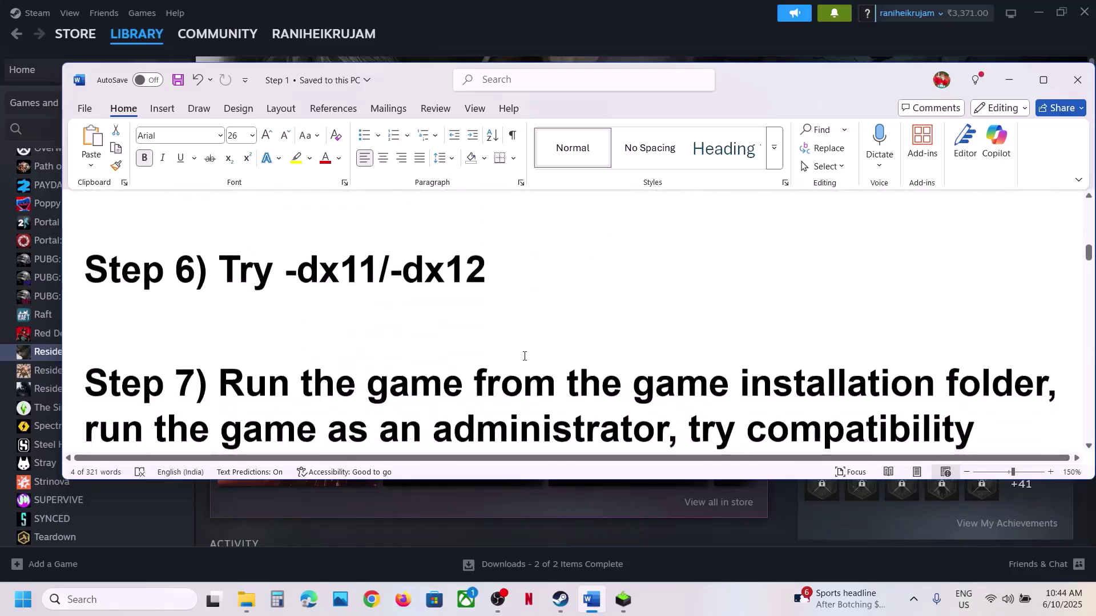
pyautogui.scroll(-15, 524, 356)
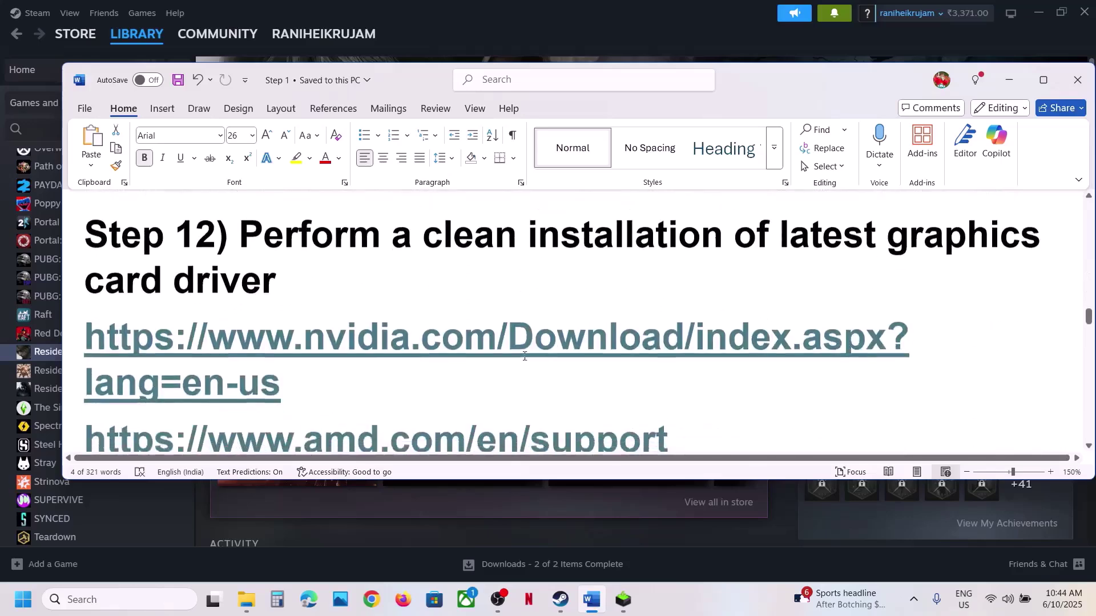
pyautogui.scroll(2, 524, 356)
pyautogui.doubleClick(73, 313)
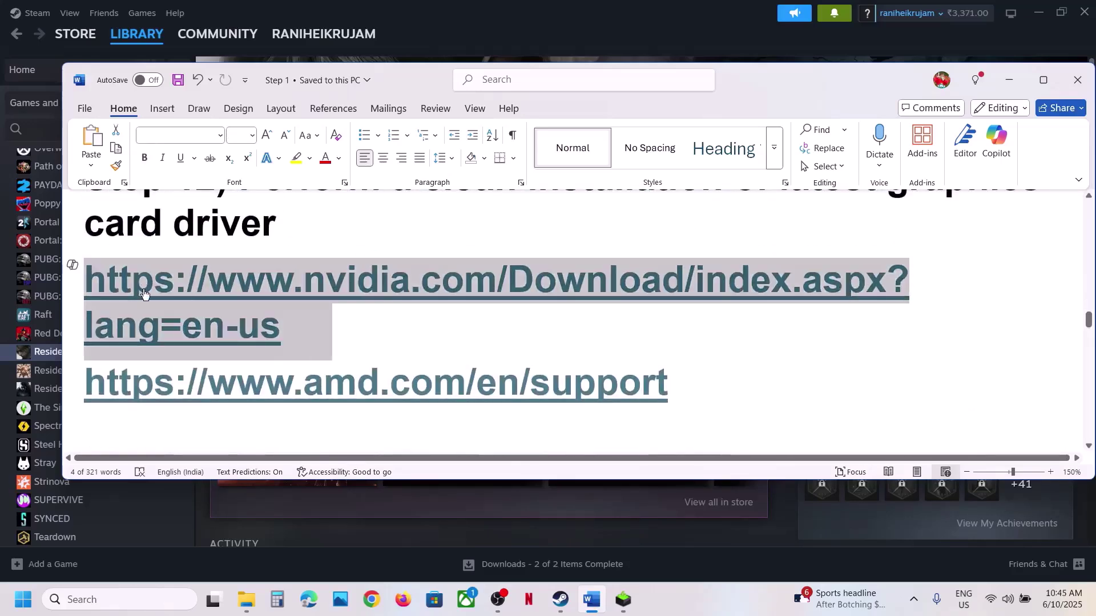
pyautogui.keyDown('ctrl'); pyautogui.click(343, 283); pyautogui.keyUp('ctrl')
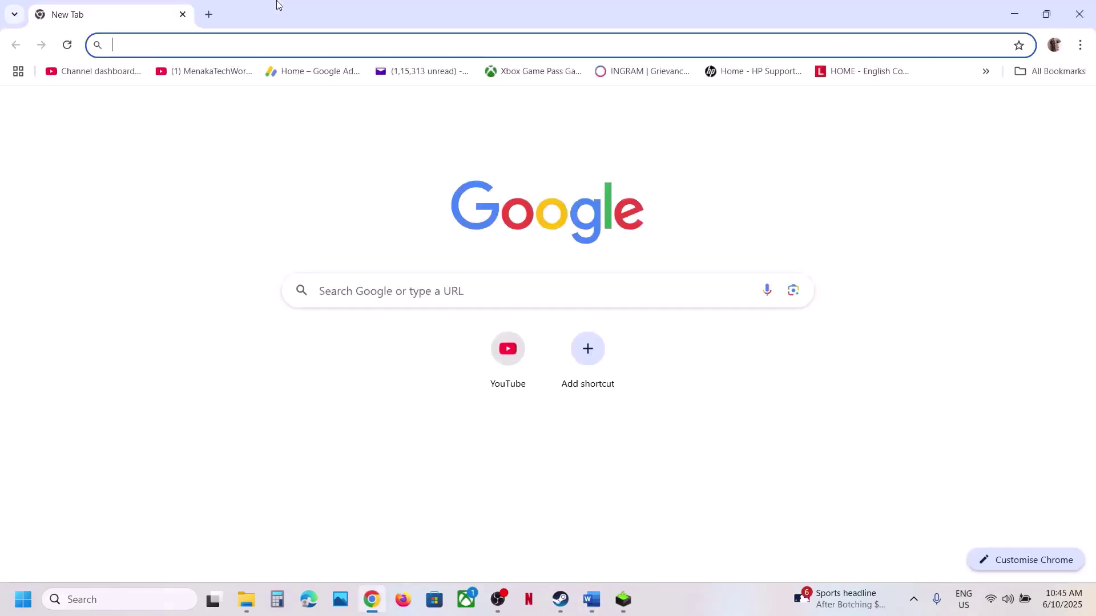
# Step: Run the manual driver search for the GeForce RTX 3050 Laptop GPU on Windows 11 in English (US)
pyautogui.scroll(-5, 313, 337)
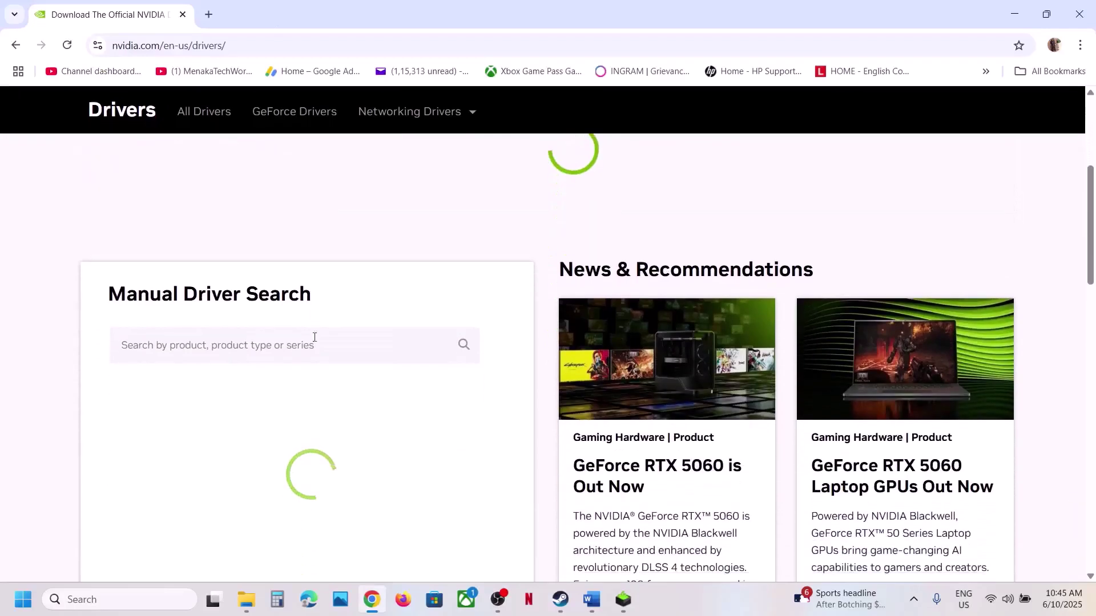
pyautogui.scroll(-1, 325, 394)
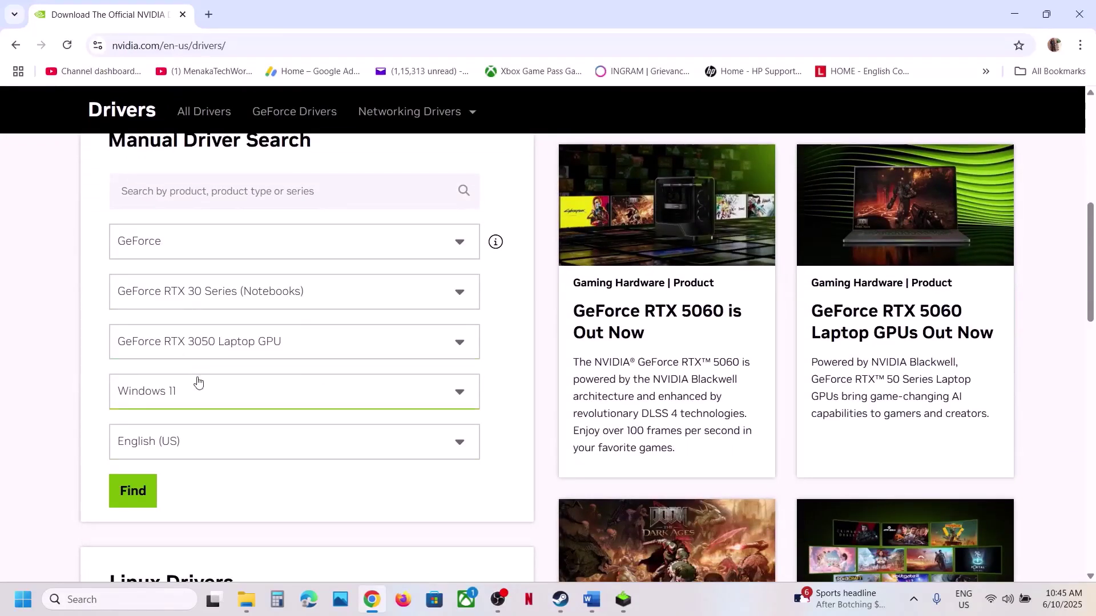
pyautogui.scroll(-1, 198, 380)
pyautogui.click(147, 419)
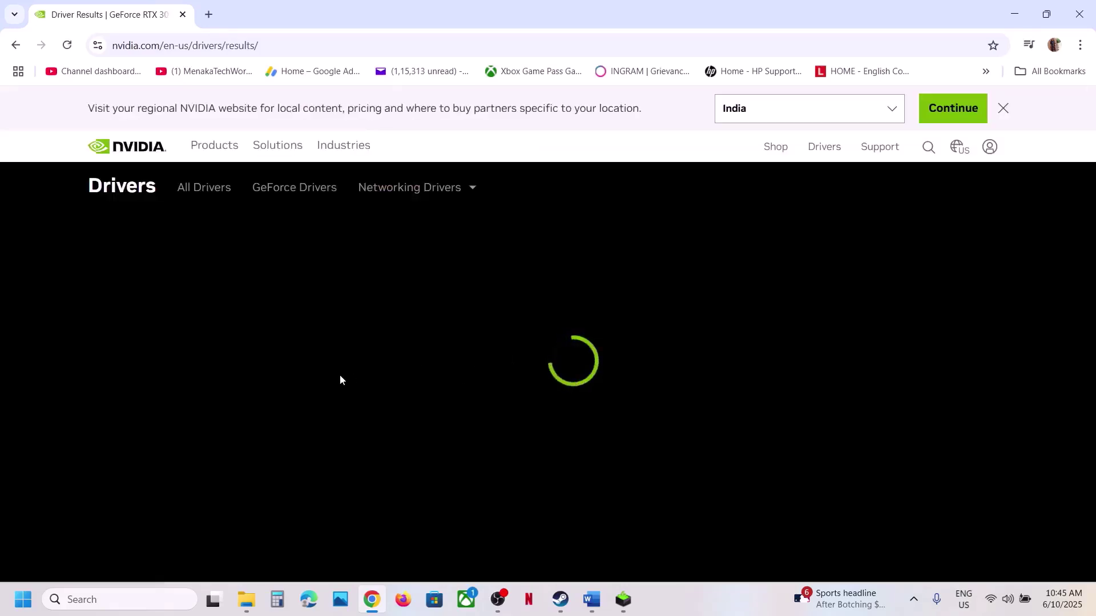
# Step: Expand the list of additional driver versions below the NVIDIA Studio Driver result and browse the older releases
pyautogui.scroll(-1, 307, 360)
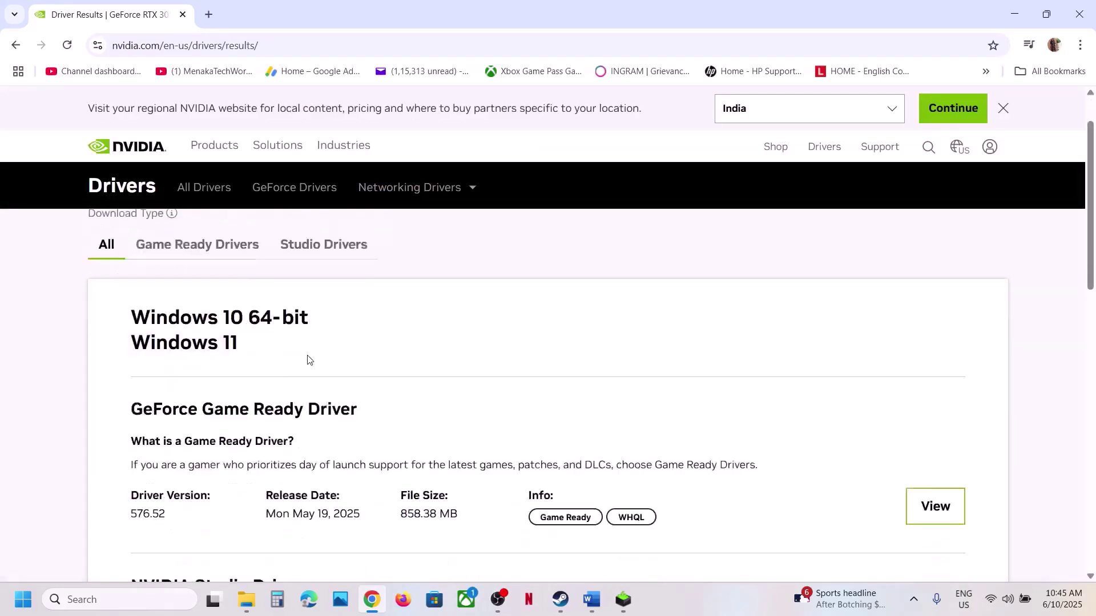
pyautogui.scroll(-9, 308, 360)
pyautogui.scroll(3, 314, 369)
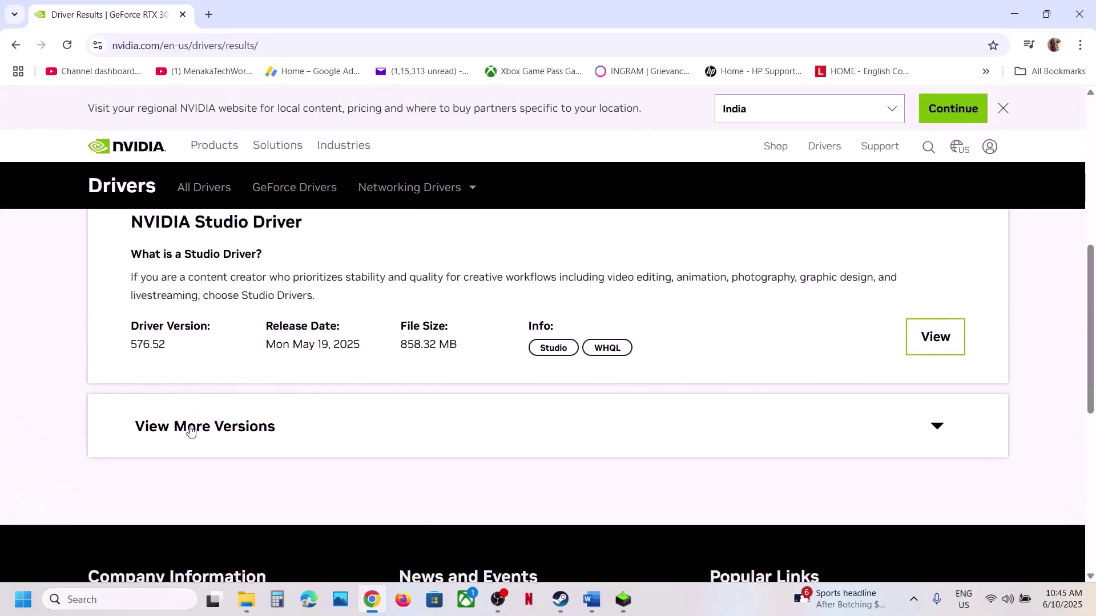
pyautogui.click(190, 428)
pyautogui.scroll(-5, 362, 362)
pyautogui.scroll(2, 445, 414)
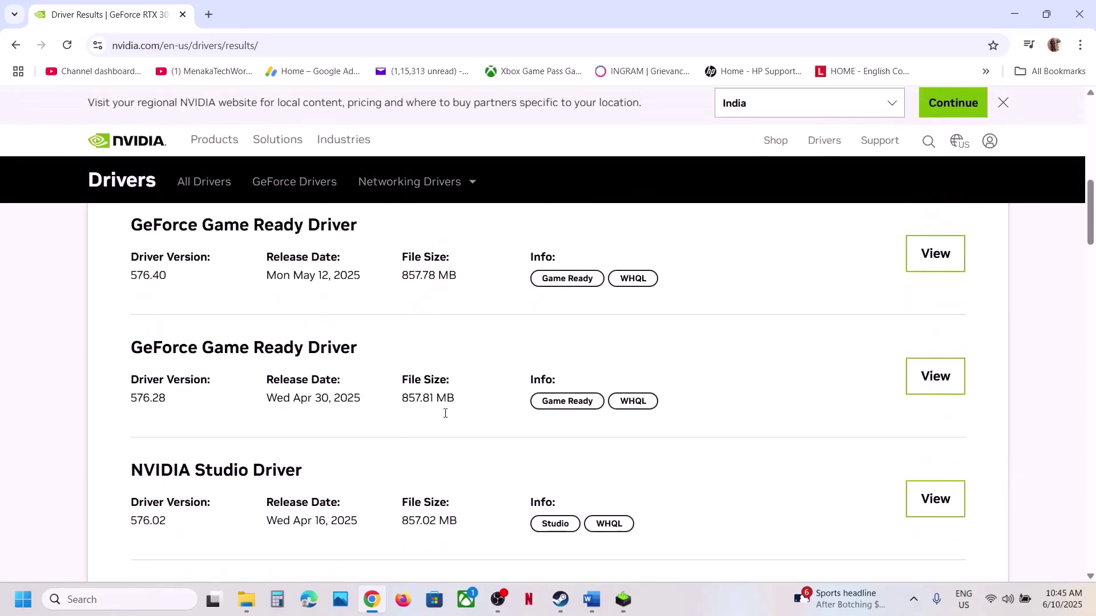
# Step: Switch to the Word document, highlight driver version 566.36 in Step 3, and return to the browser
pyautogui.click(591, 599)
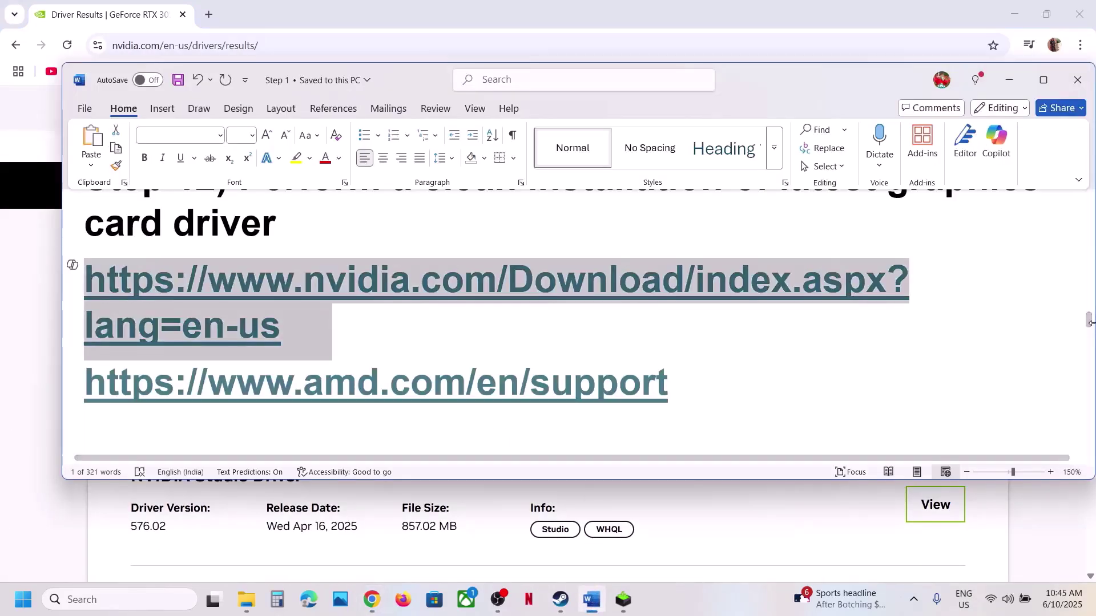
pyautogui.moveTo(1090, 323); pyautogui.dragTo(1087, 239)
pyautogui.moveTo(684, 284); pyautogui.dragTo(797, 285)
pyautogui.click(22, 452)
# Step: Find GeForce Game Ready Driver 566.36 among the older versions, highlight its name and version number, and open its details page
pyautogui.scroll(-15, 387, 452)
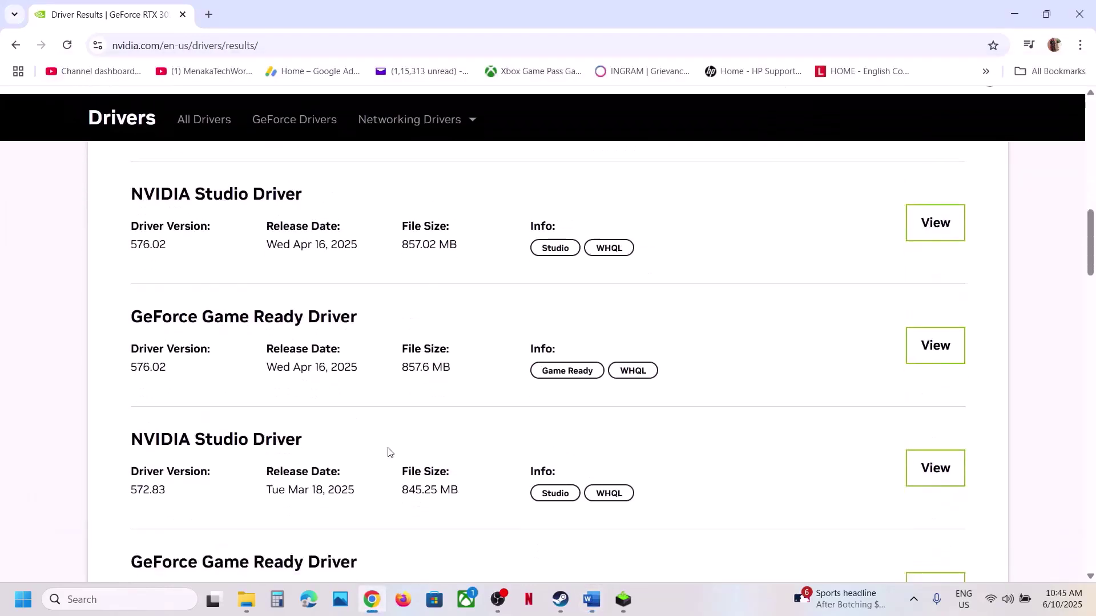
pyautogui.scroll(-6, 388, 452)
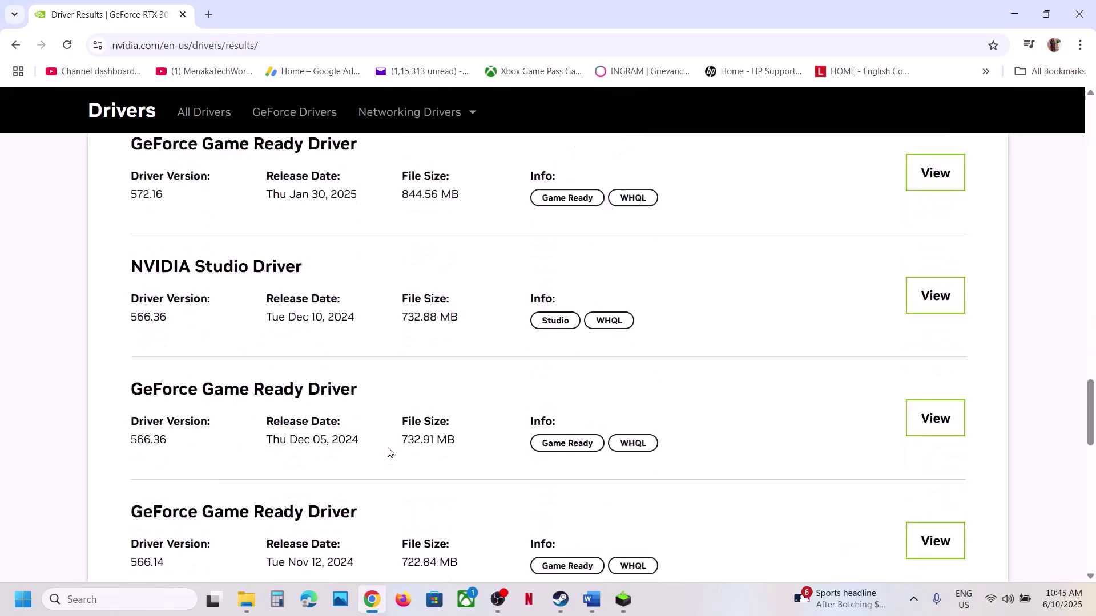
pyautogui.scroll(3, 388, 452)
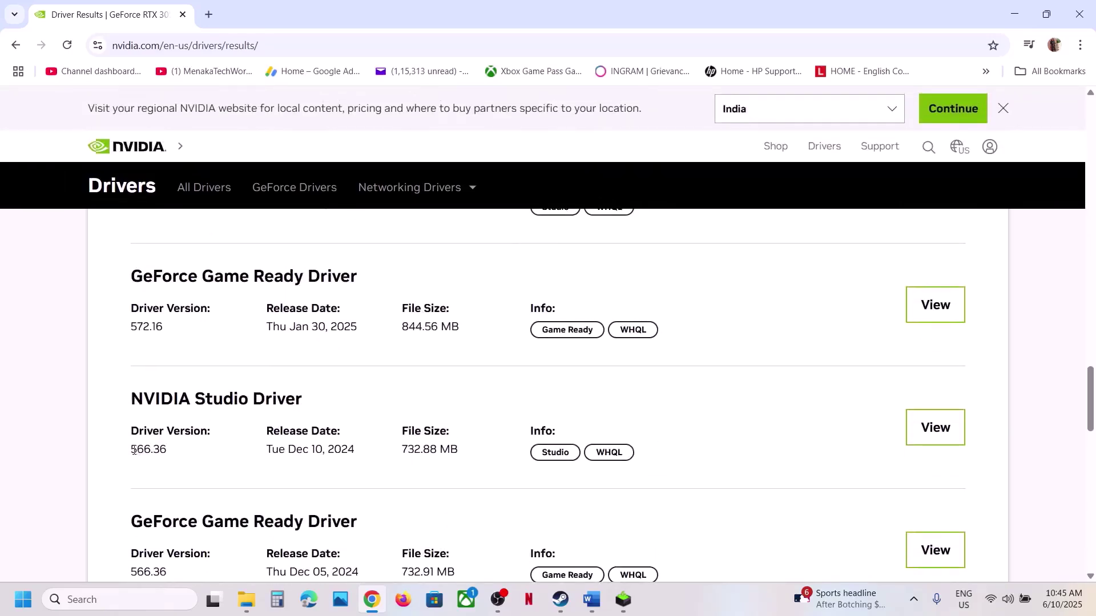
pyautogui.scroll(-3, 162, 451)
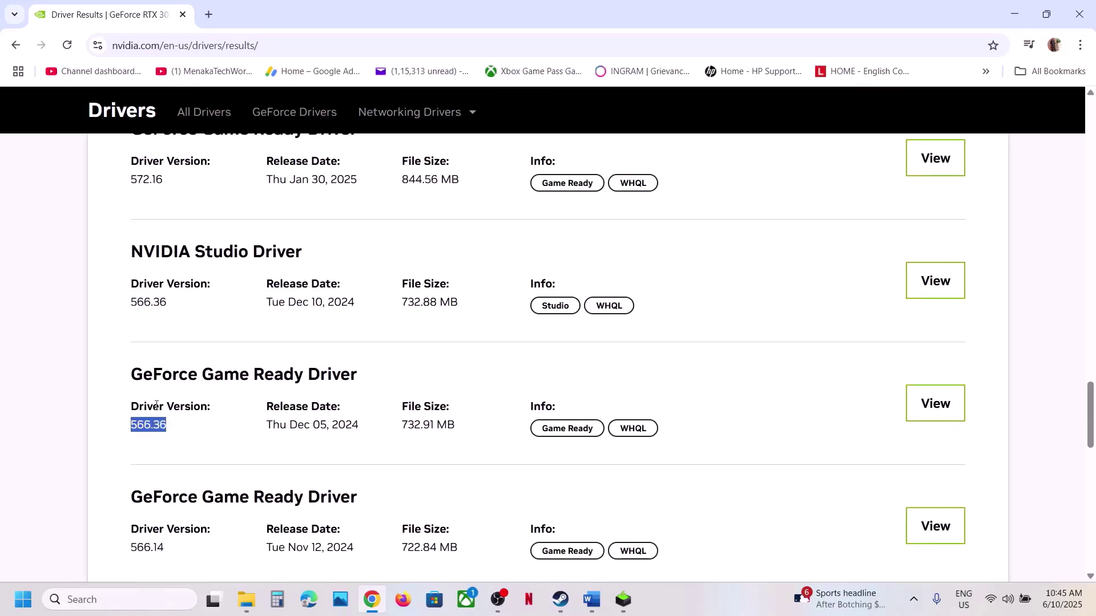
pyautogui.moveTo(131, 375); pyautogui.dragTo(352, 375)
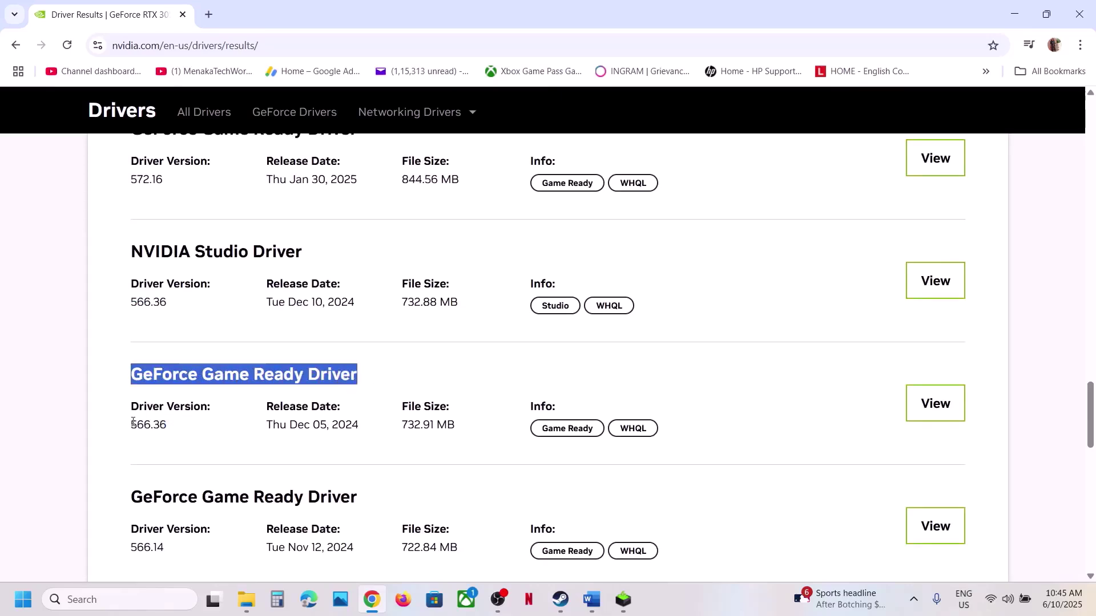
pyautogui.moveTo(132, 425); pyautogui.dragTo(177, 426)
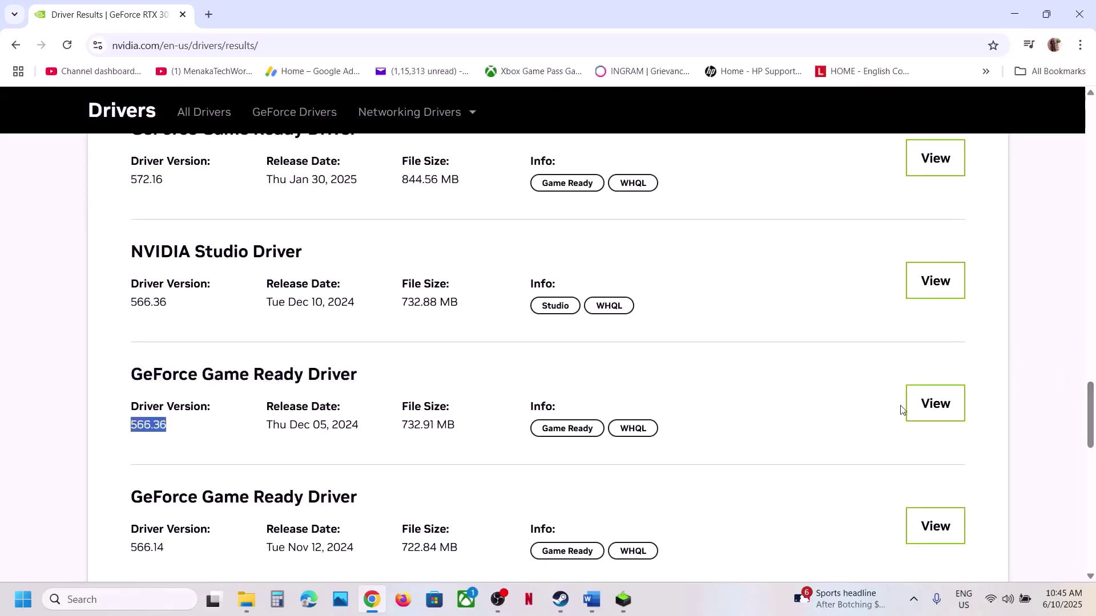
pyautogui.click(952, 407)
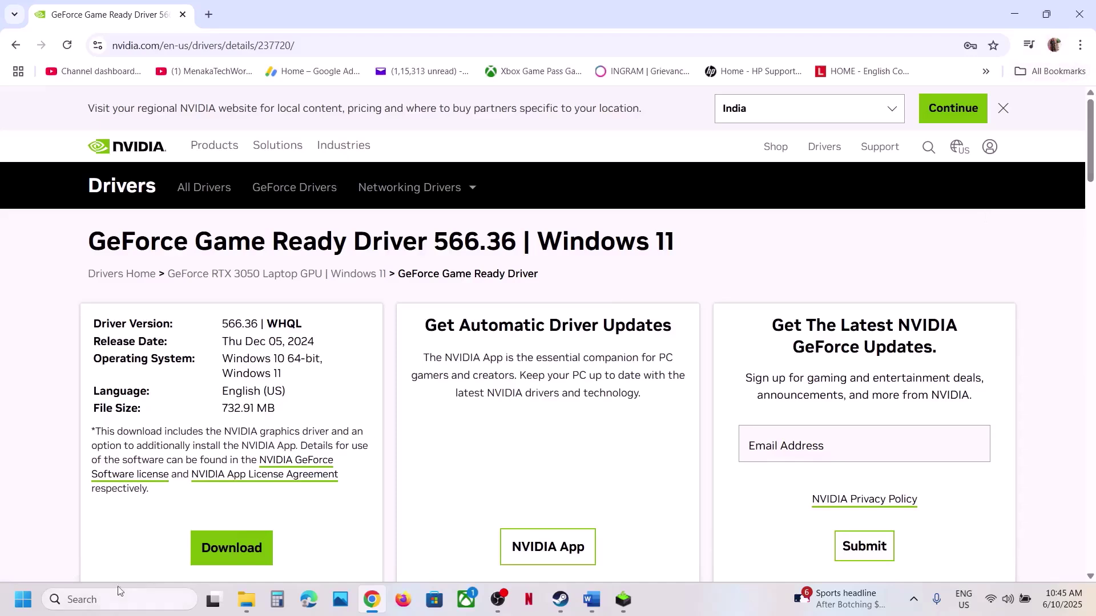
# Step: Download the 566.36 driver, check its progress in the recent downloads, and bring up the NVIDIA driver installer
pyautogui.click(225, 549)
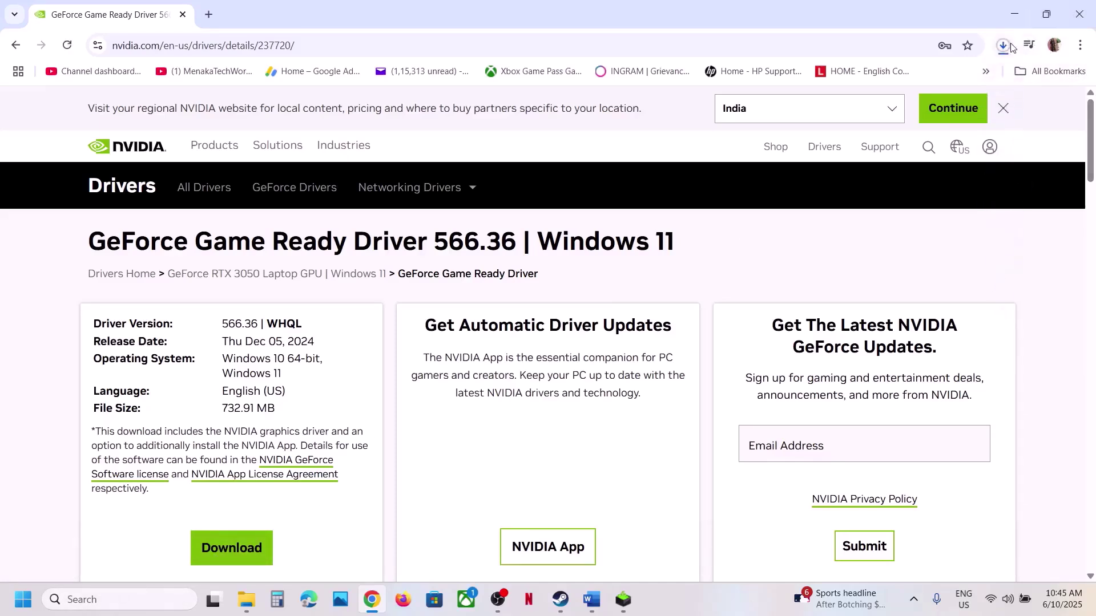
pyautogui.click(1004, 45)
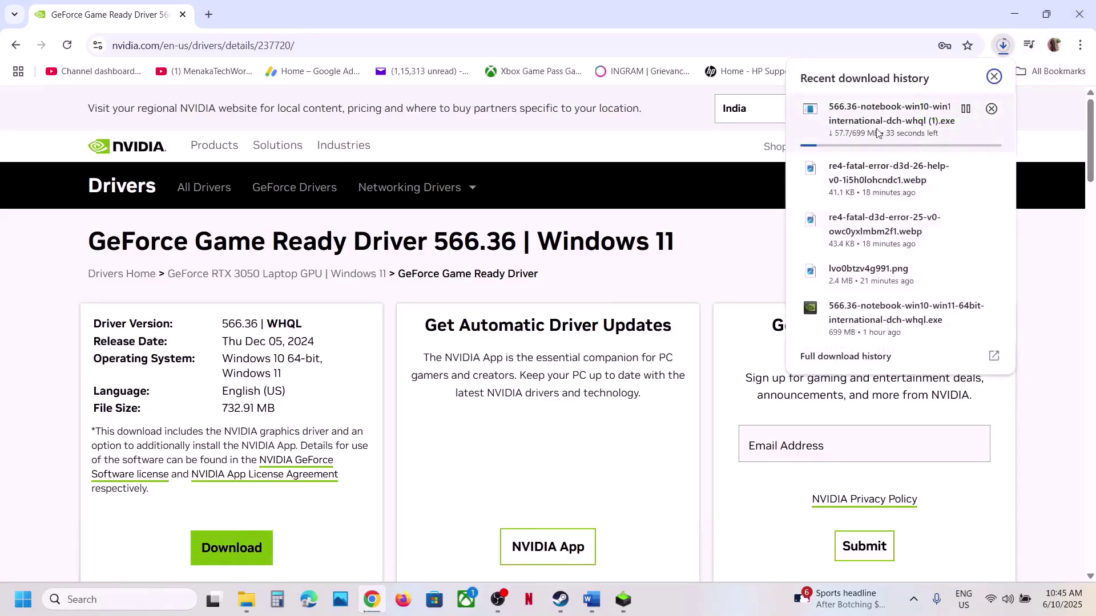
pyautogui.click(616, 153)
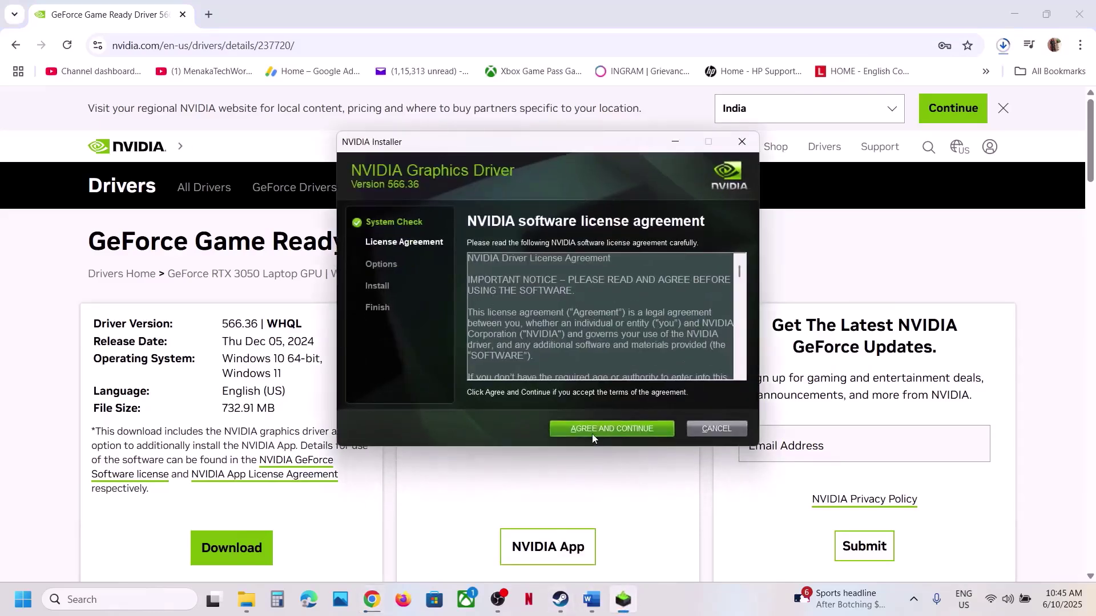
# Step: Accept the NVIDIA license agreement, choose Custom (Advanced) with Perform a clean installation enabled, and return to the browser
pyautogui.click(592, 437)
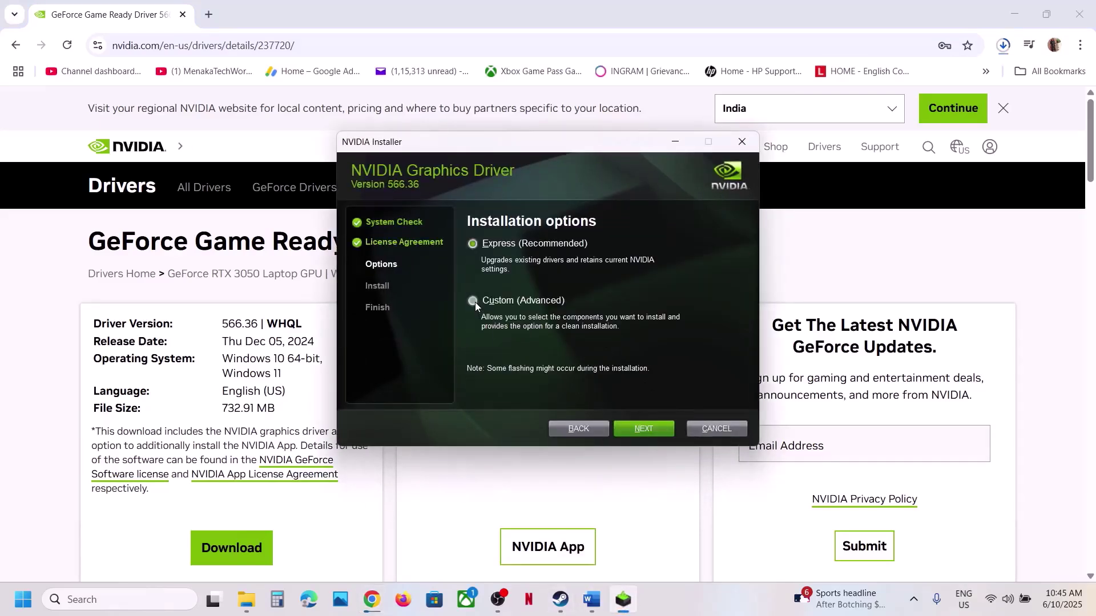
pyautogui.click(473, 301)
pyautogui.click(643, 428)
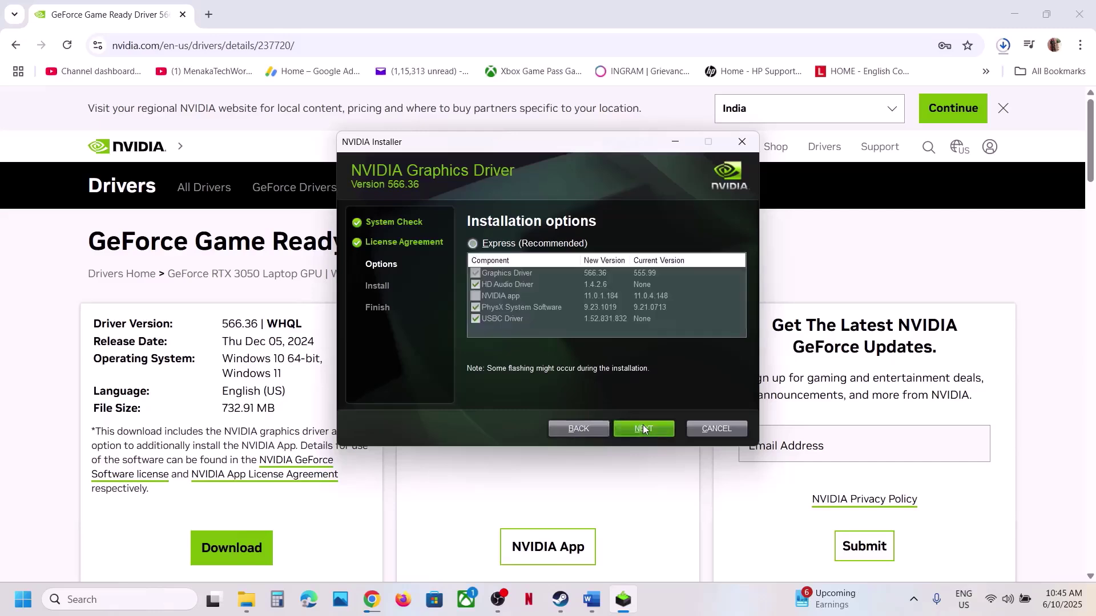
pyautogui.click(474, 352)
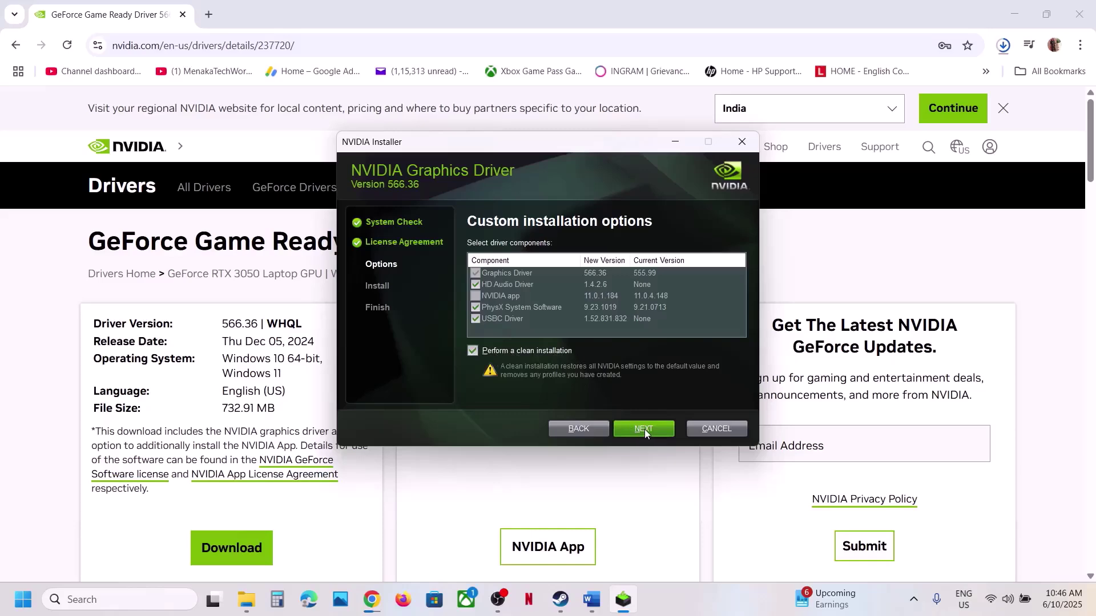
pyautogui.click(558, 486)
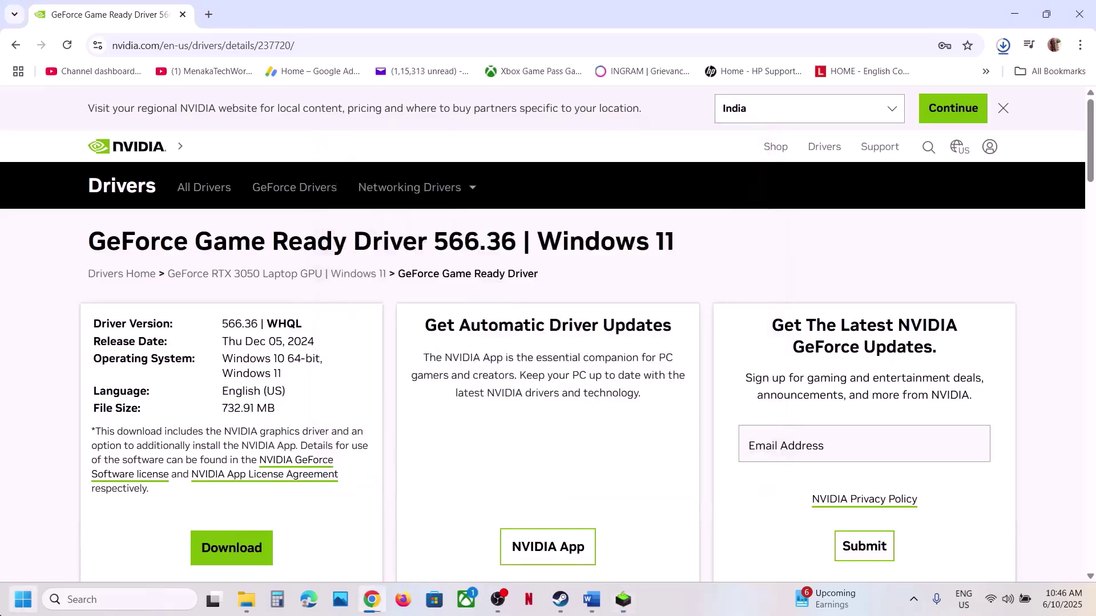
pyautogui.click(9, 605)
pyautogui.click(415, 550)
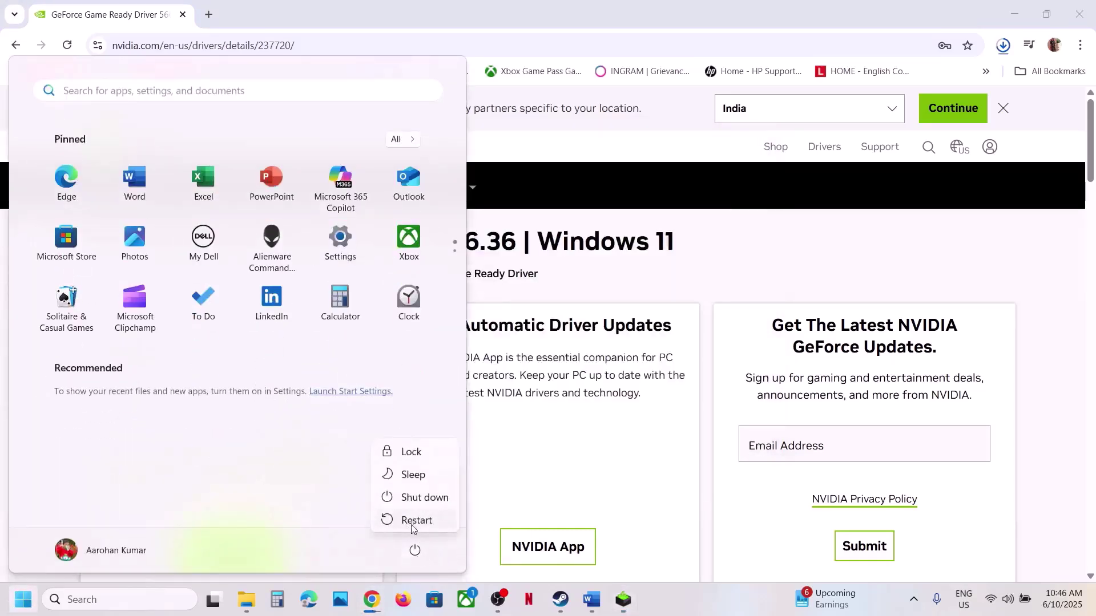
pyautogui.press('Escape')
pyautogui.press('Escape')
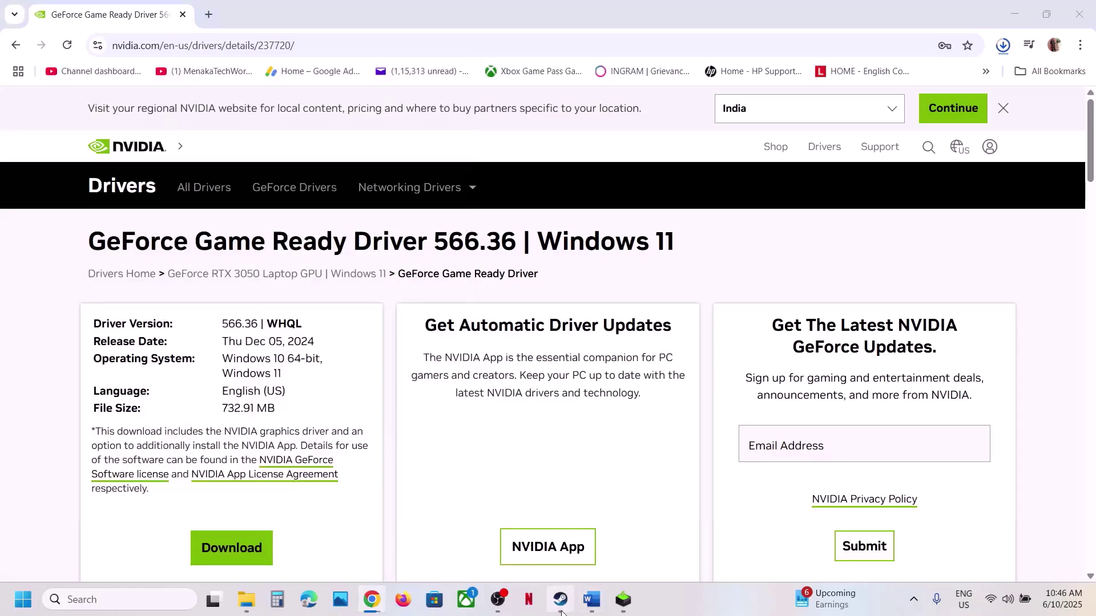
# Step: Switch to the Word document by way of Steam and highlight the alternative driver version 572.83 in Step 3
pyautogui.click(560, 600)
pyautogui.click(598, 607)
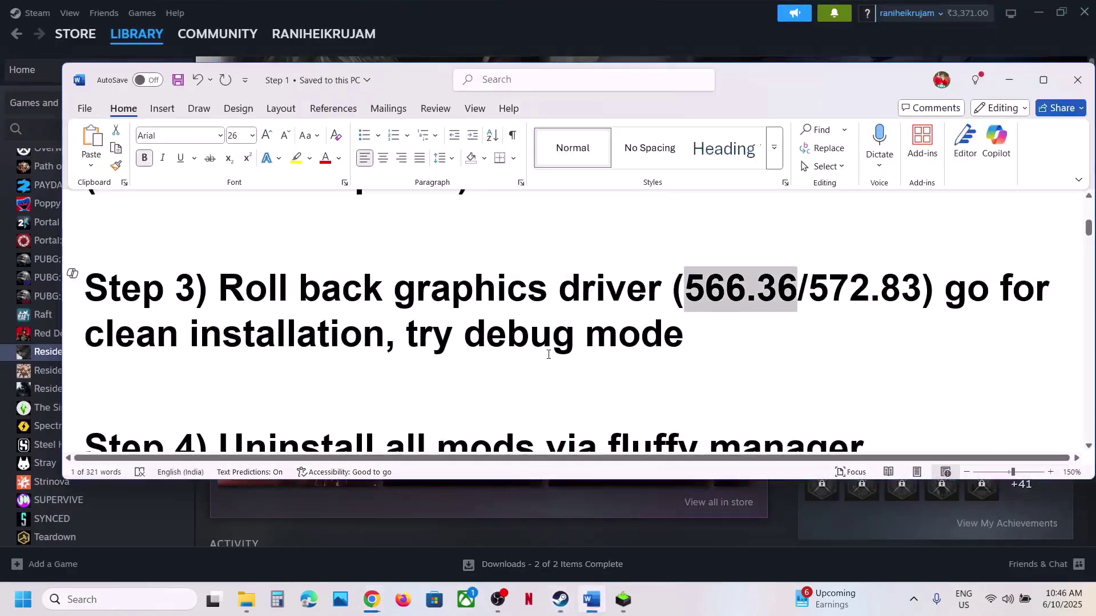
pyautogui.moveTo(817, 293); pyautogui.dragTo(908, 293)
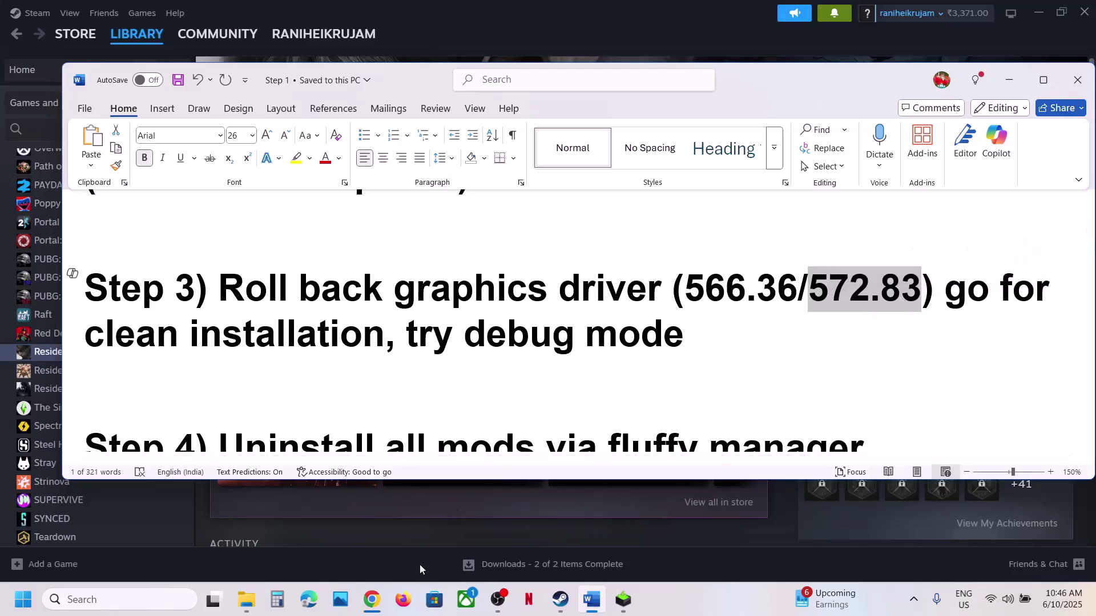
# Step: Return to the NVIDIA driver results in the browser, find GeForce Game Ready Driver 572.83 among the older versions, and highlight its version number
pyautogui.click(371, 600)
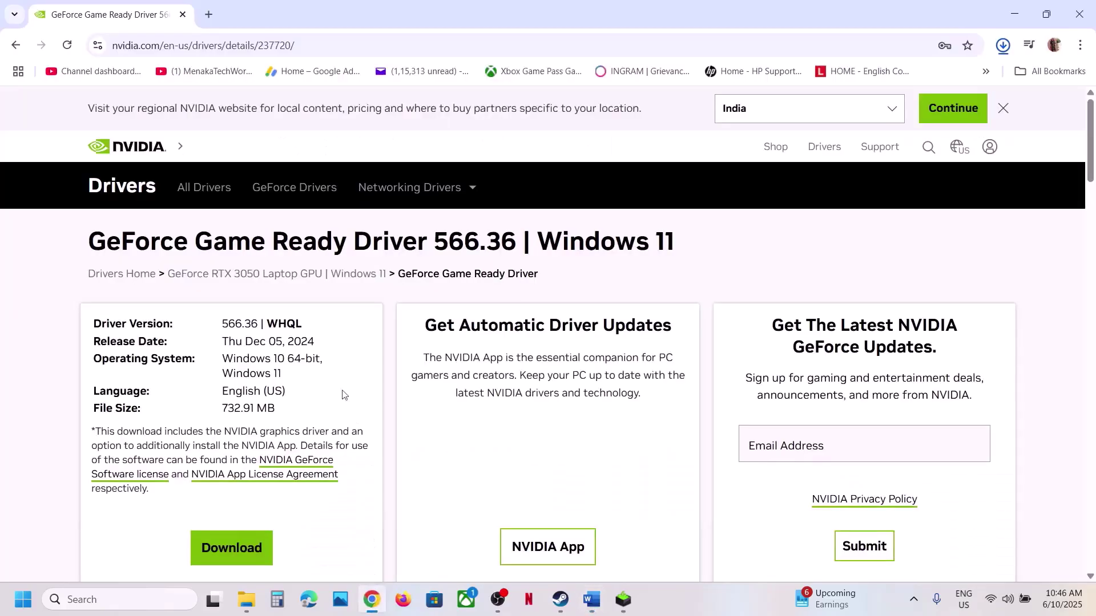
pyautogui.click(17, 48)
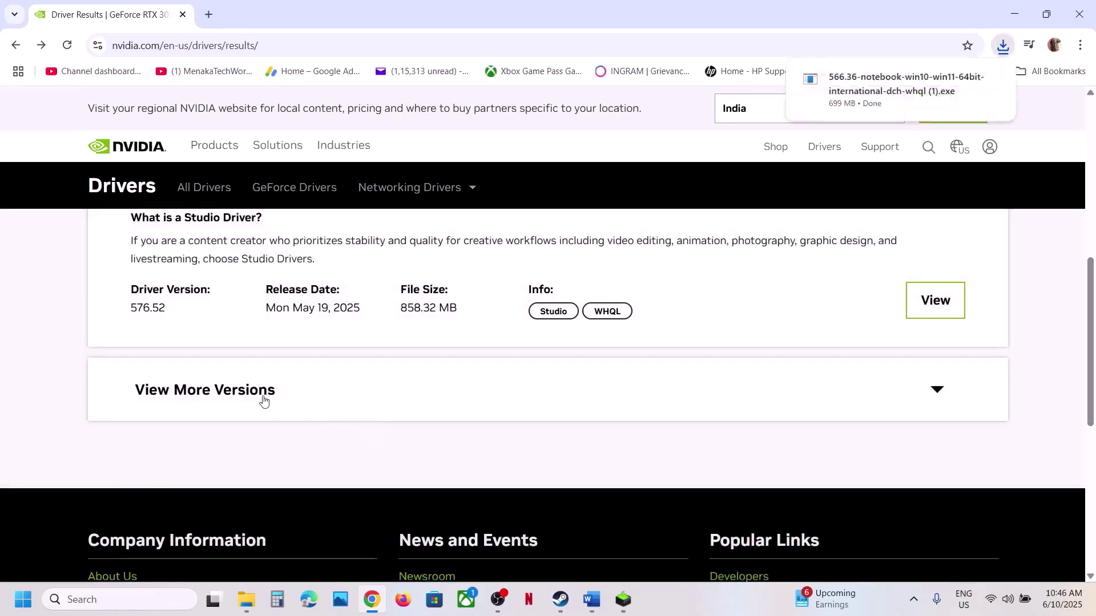
pyautogui.click(263, 394)
pyautogui.scroll(-5, 328, 421)
pyautogui.scroll(-5, 327, 421)
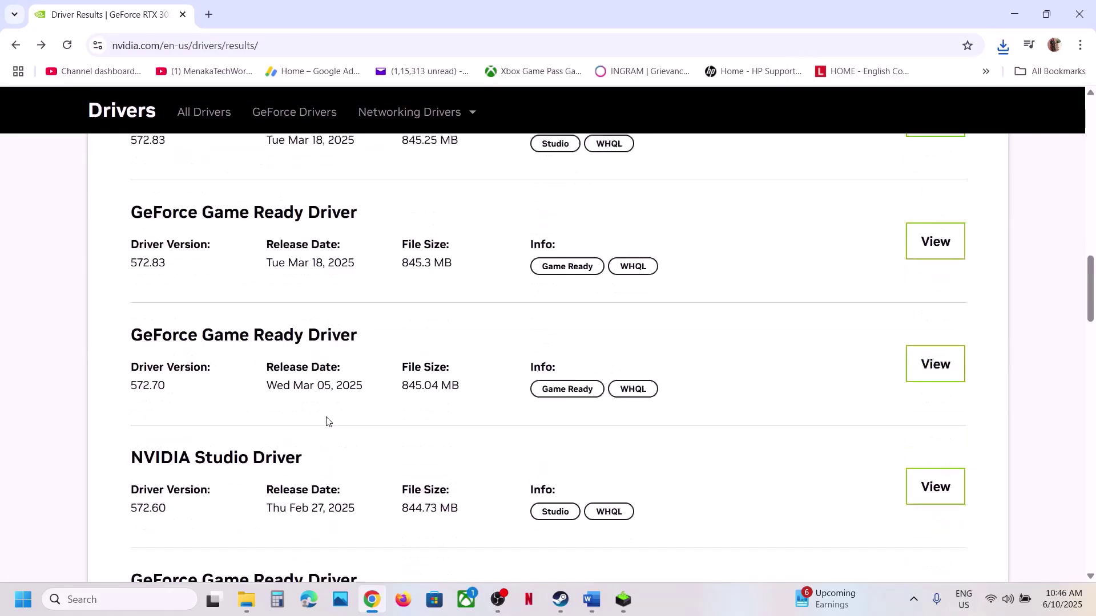
pyautogui.click(603, 596)
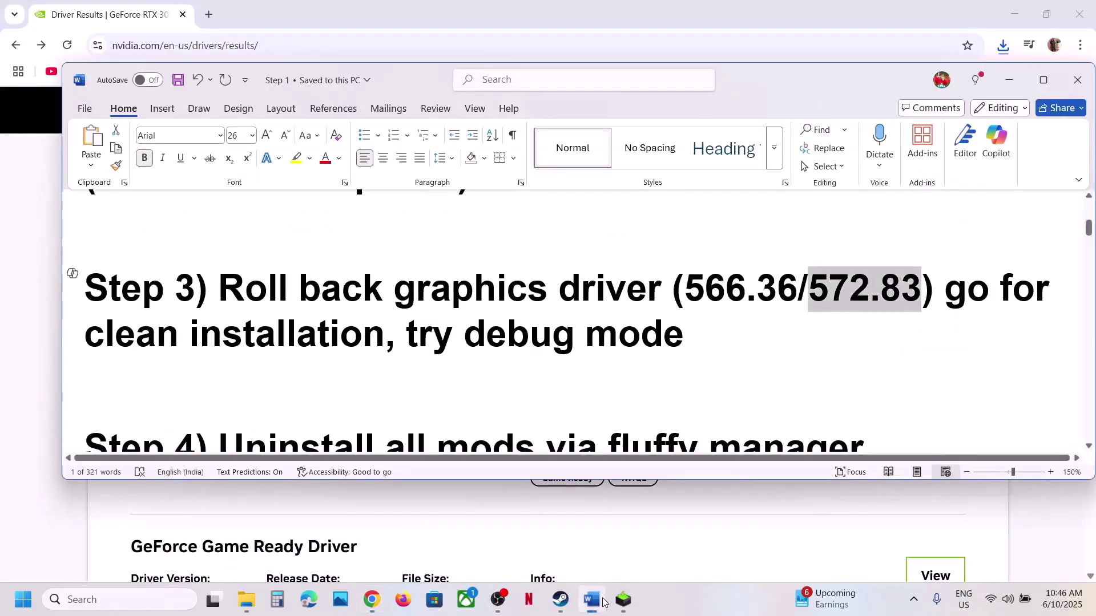
pyautogui.click(603, 596)
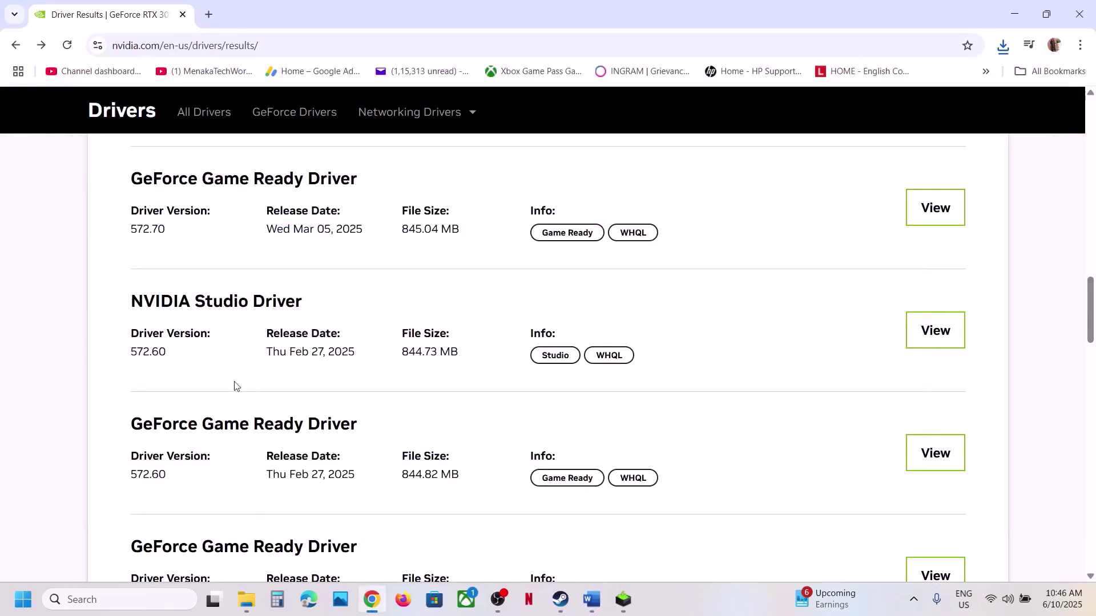
pyautogui.scroll(5, 239, 416)
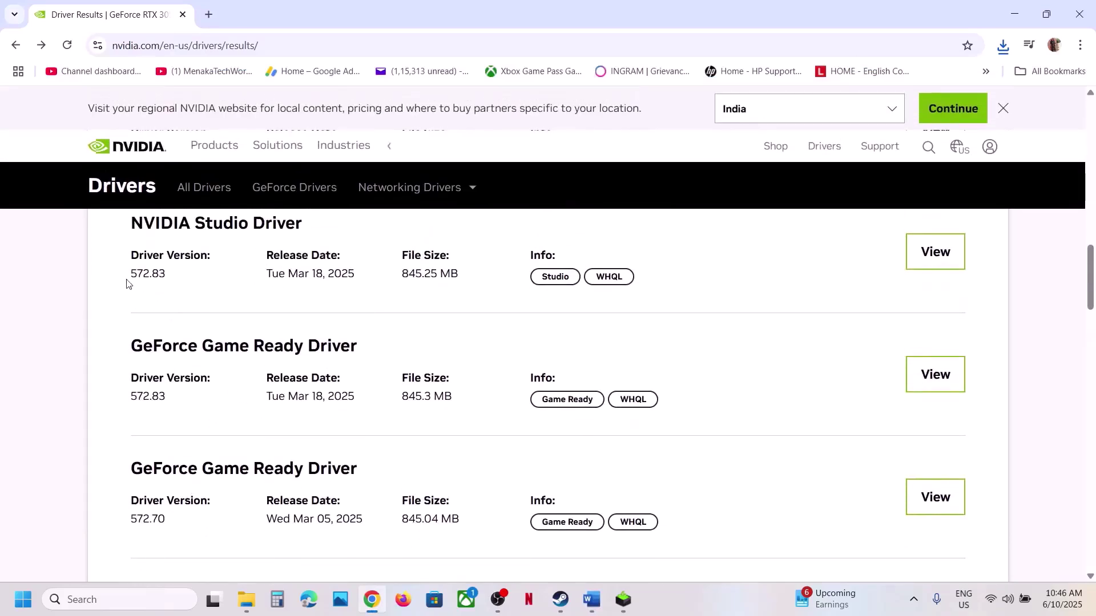
pyautogui.moveTo(133, 392); pyautogui.dragTo(219, 398)
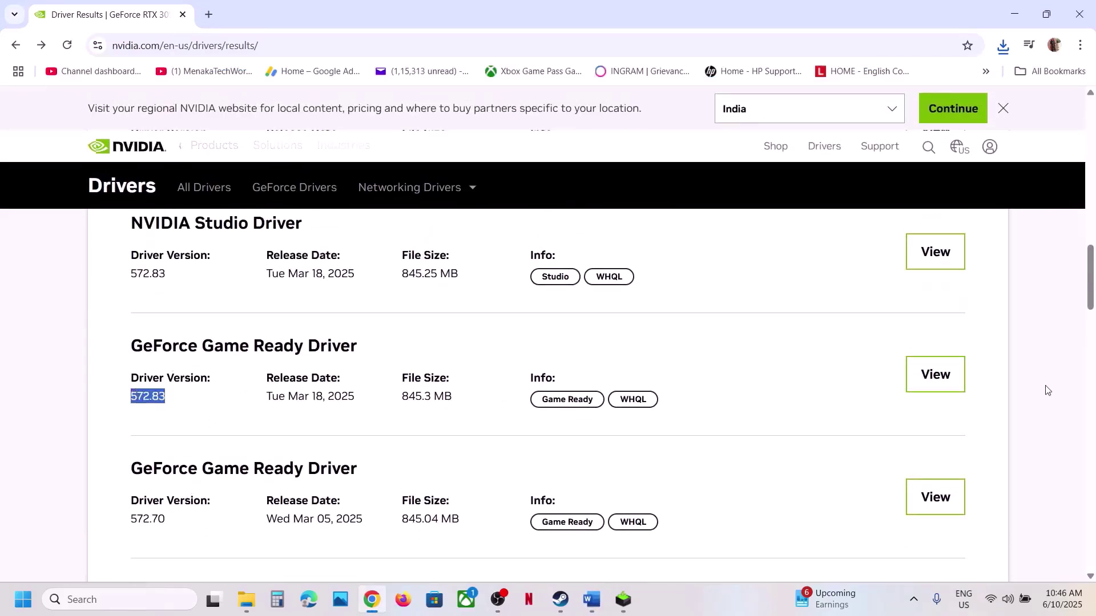
# Step: Check the NVIDIA installer's custom installation options, and highlight "try debug mode" in Step 3 of the Word document
pyautogui.click(623, 600)
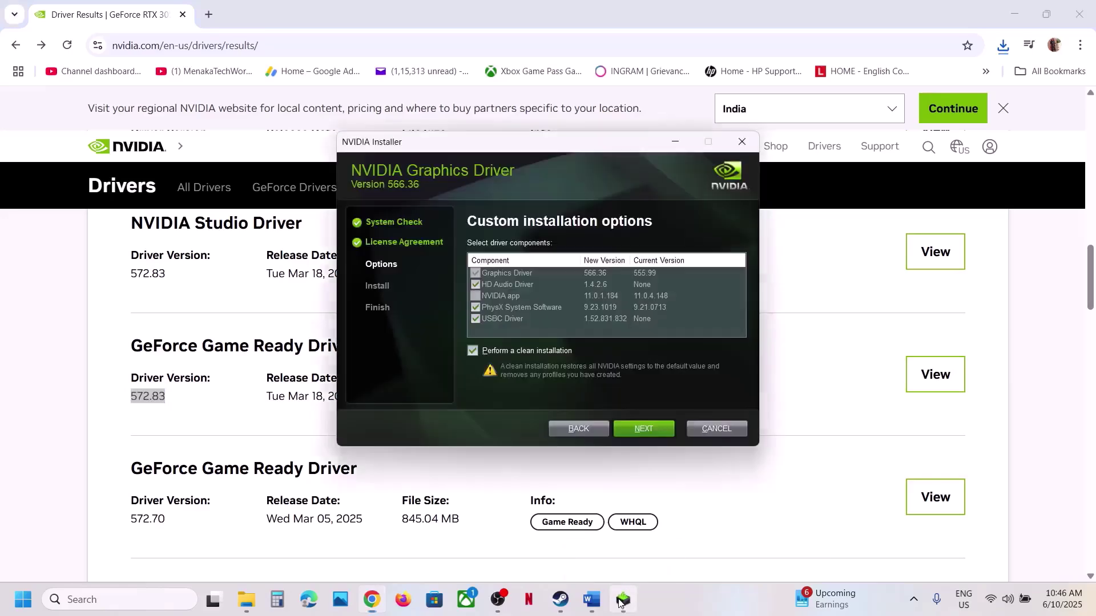
pyautogui.click(116, 446)
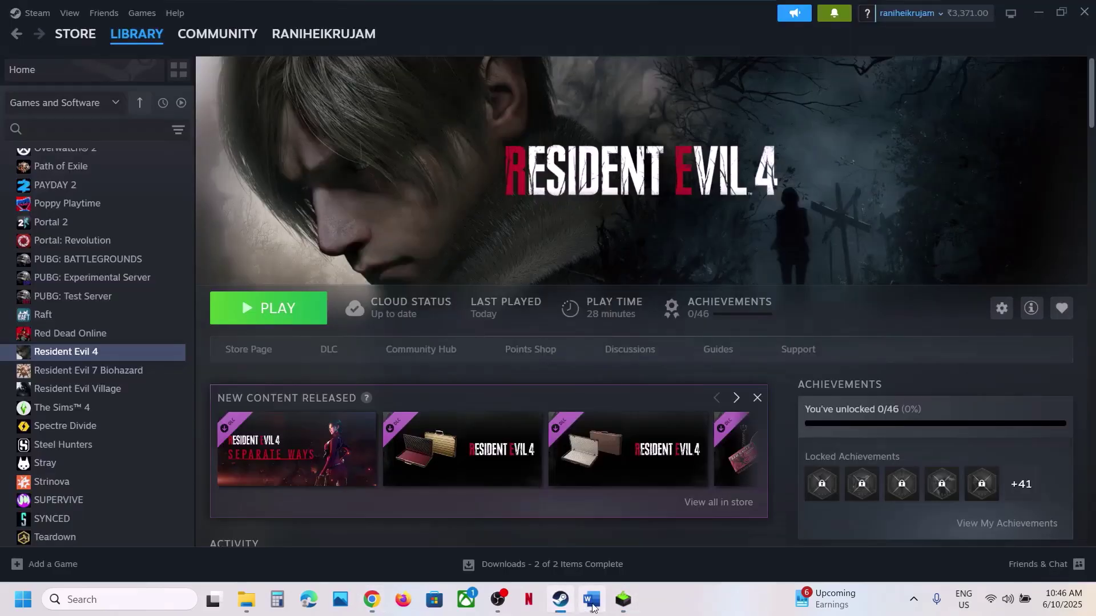
pyautogui.click(592, 599)
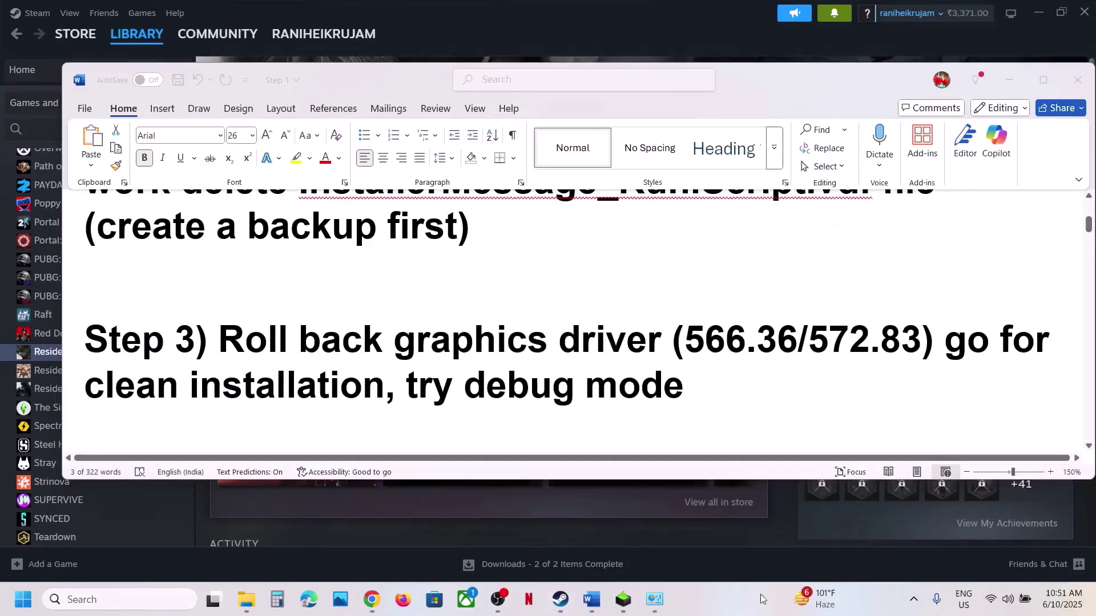
pyautogui.moveTo(411, 378); pyautogui.dragTo(674, 380)
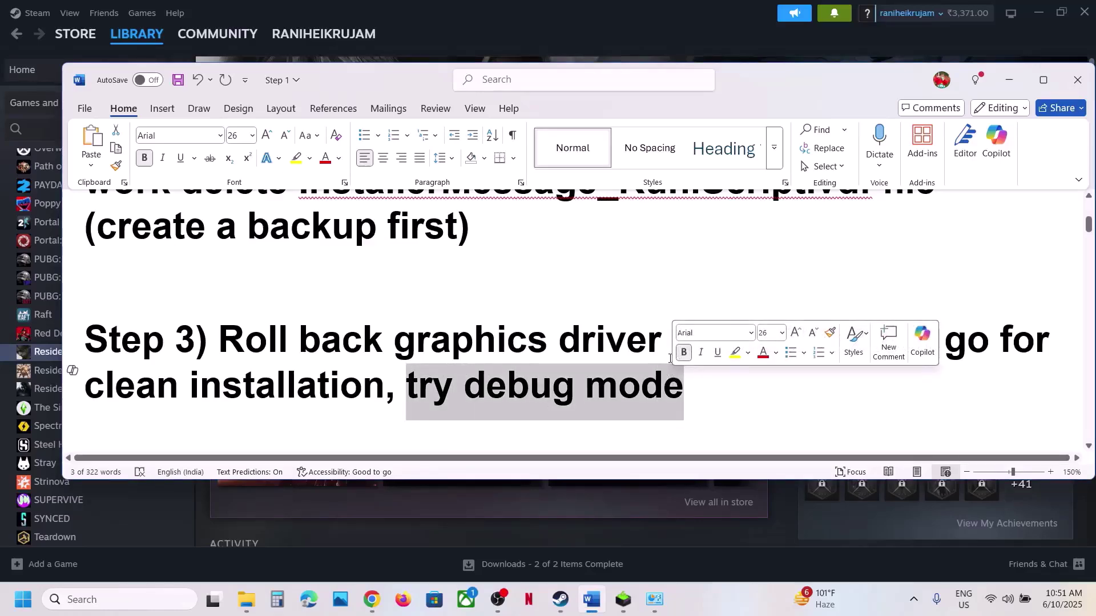
# Step: Open NVIDIA Control Panel from the desktop, accept its software license agreement, and maximize the window
pyautogui.press('super+d')
pyautogui.rightClick(504, 291)
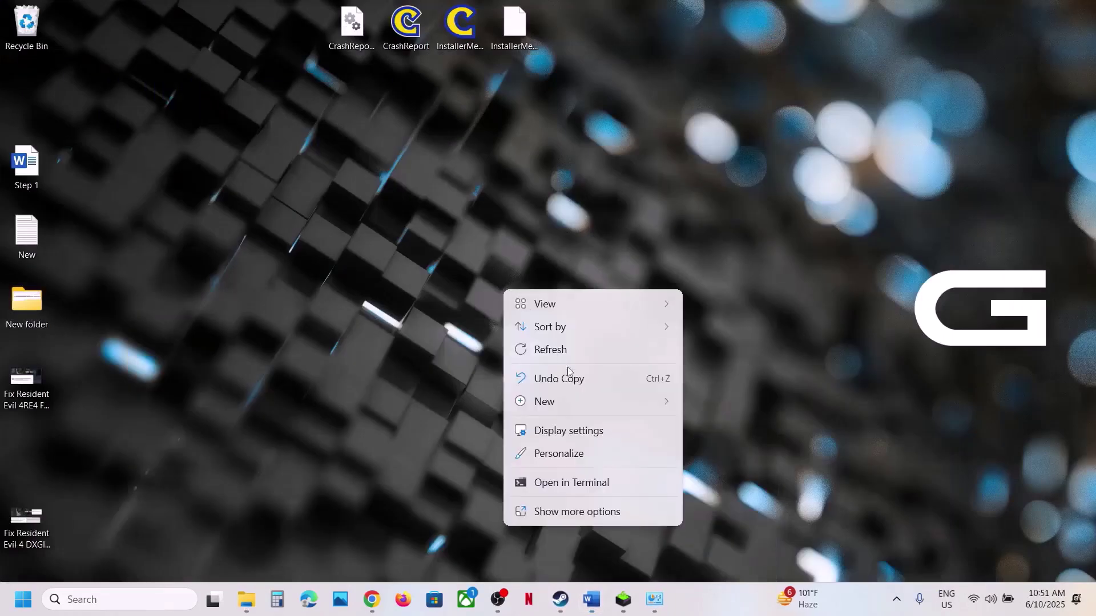
pyautogui.click(564, 512)
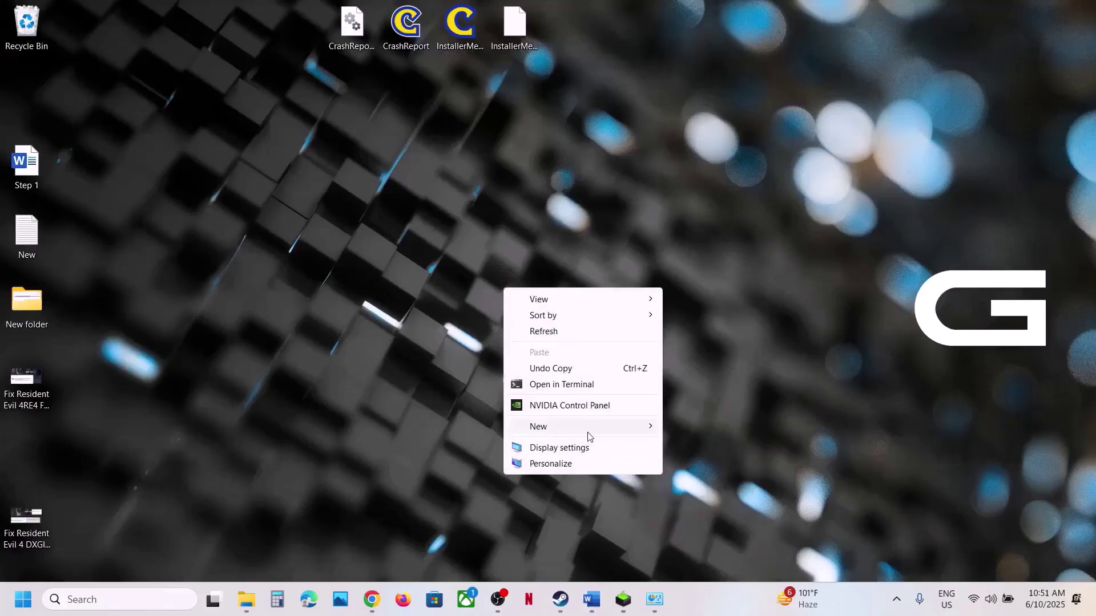
pyautogui.click(545, 406)
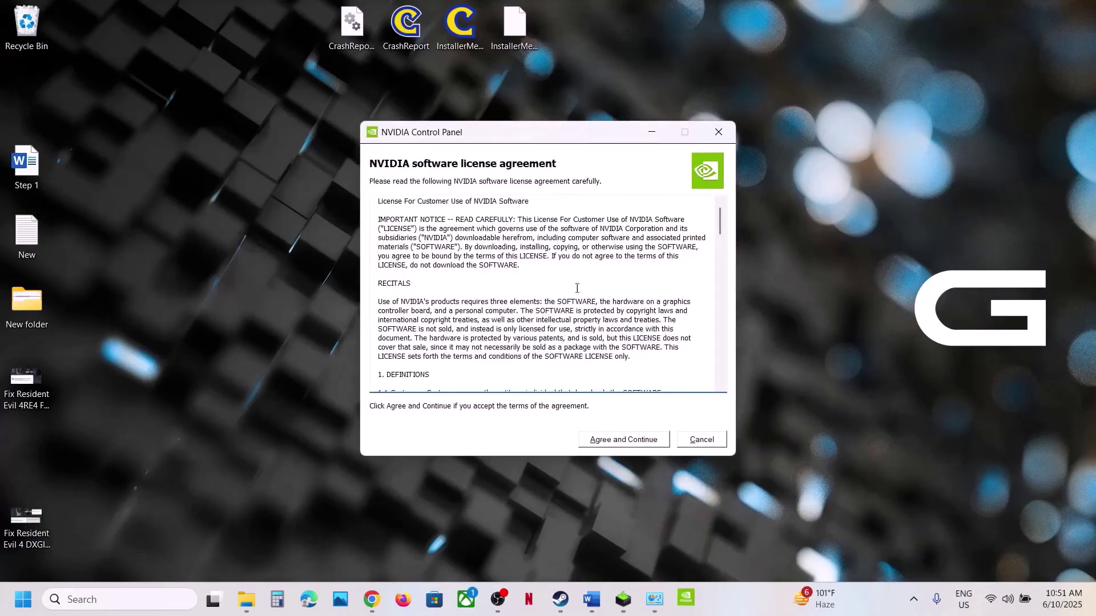
pyautogui.click(619, 437)
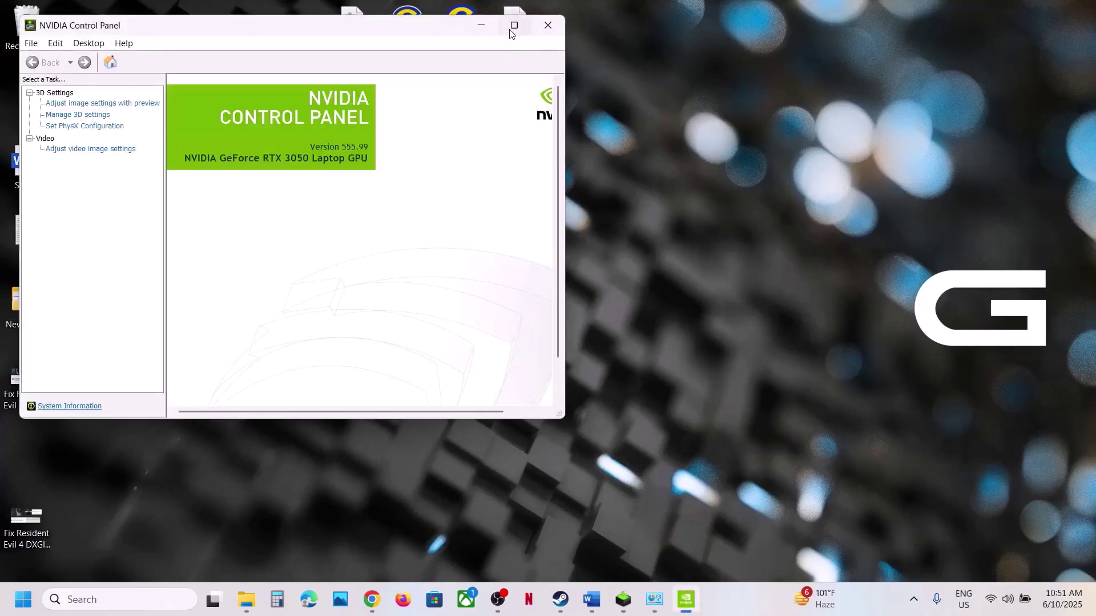
pyautogui.click(514, 25)
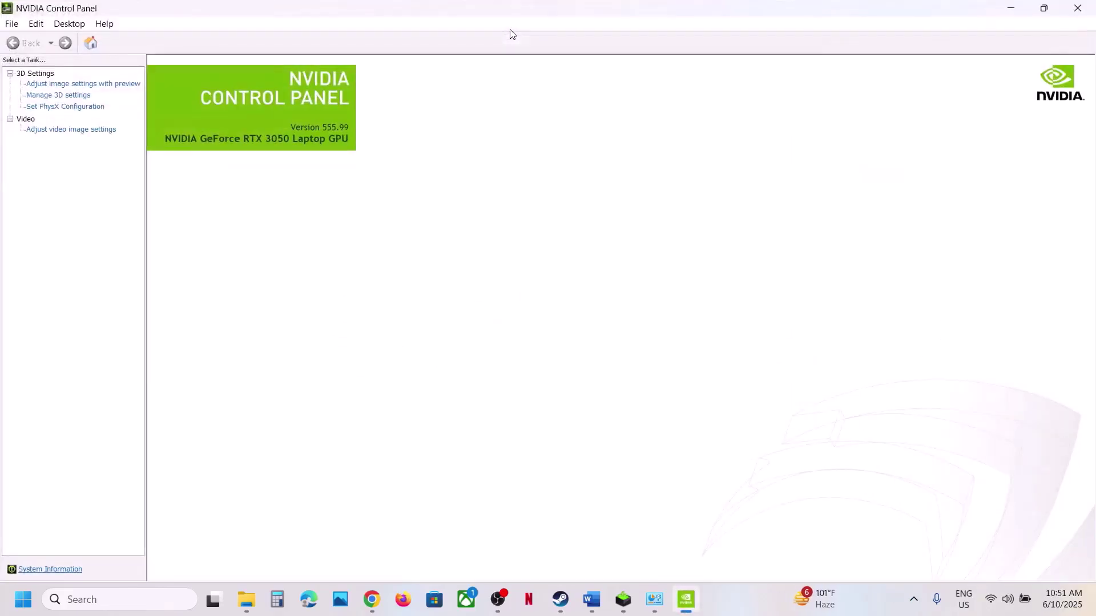
# Step: Enable Debug Mode in NVIDIA Control Panel and check that the option is ticked
pyautogui.click(105, 26)
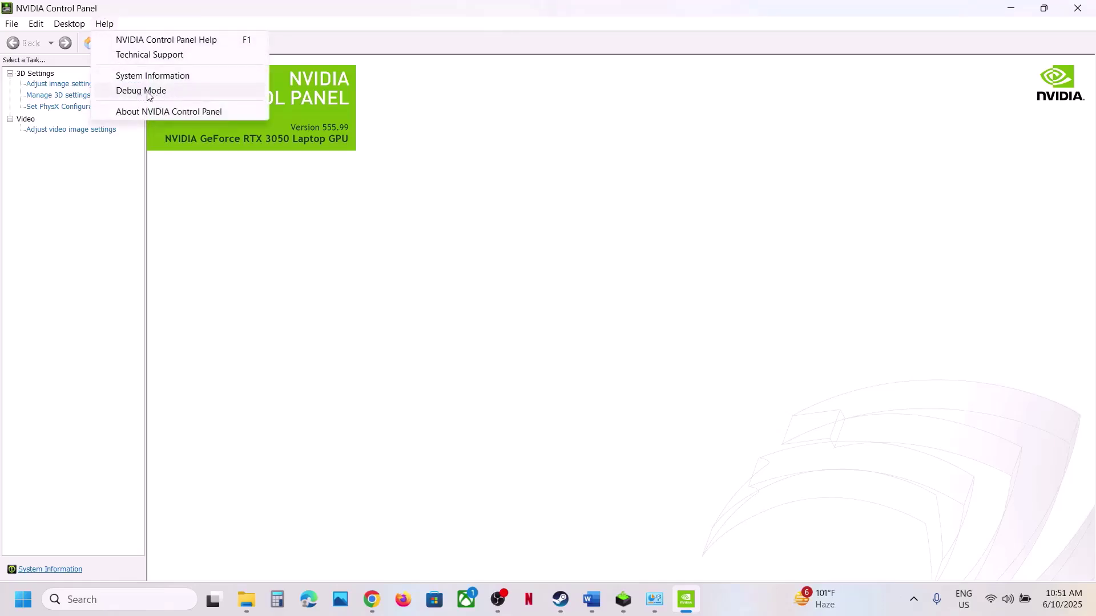
pyautogui.click(146, 96)
pyautogui.click(107, 26)
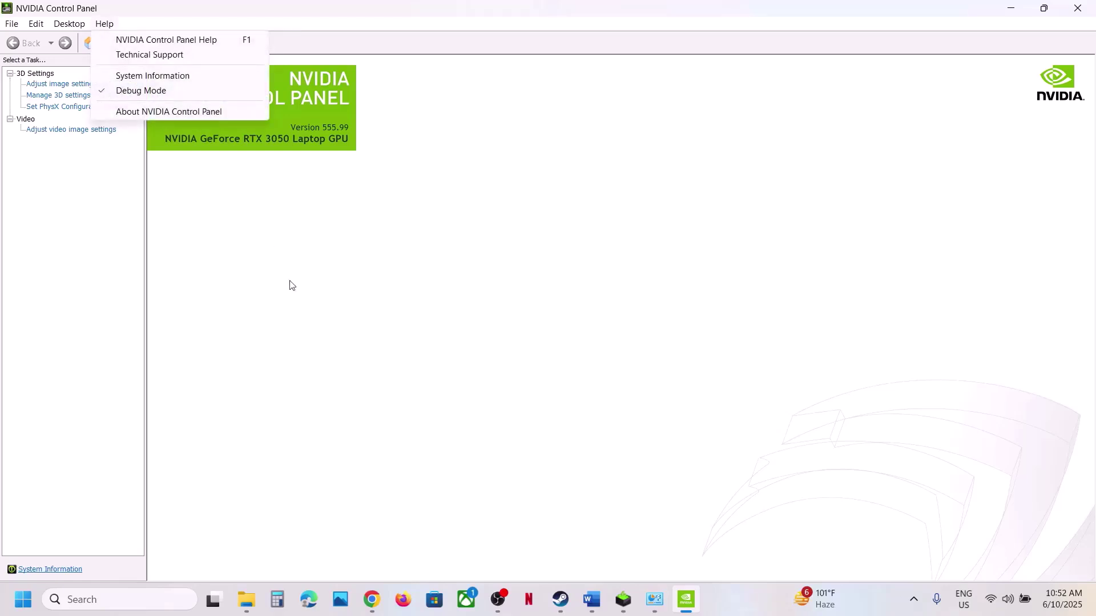
pyautogui.click(526, 325)
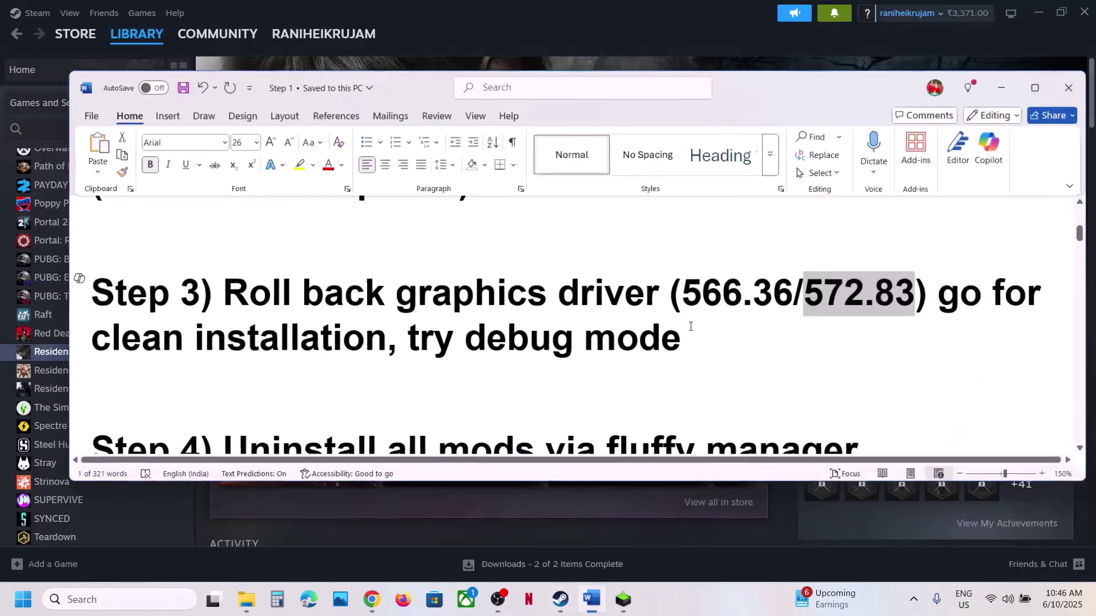
# Step: Highlight Step 4 about uninstalling all mods via fluffy manager and Step 5 about power saving mode in the Word document
pyautogui.scroll(-3, 509, 355)
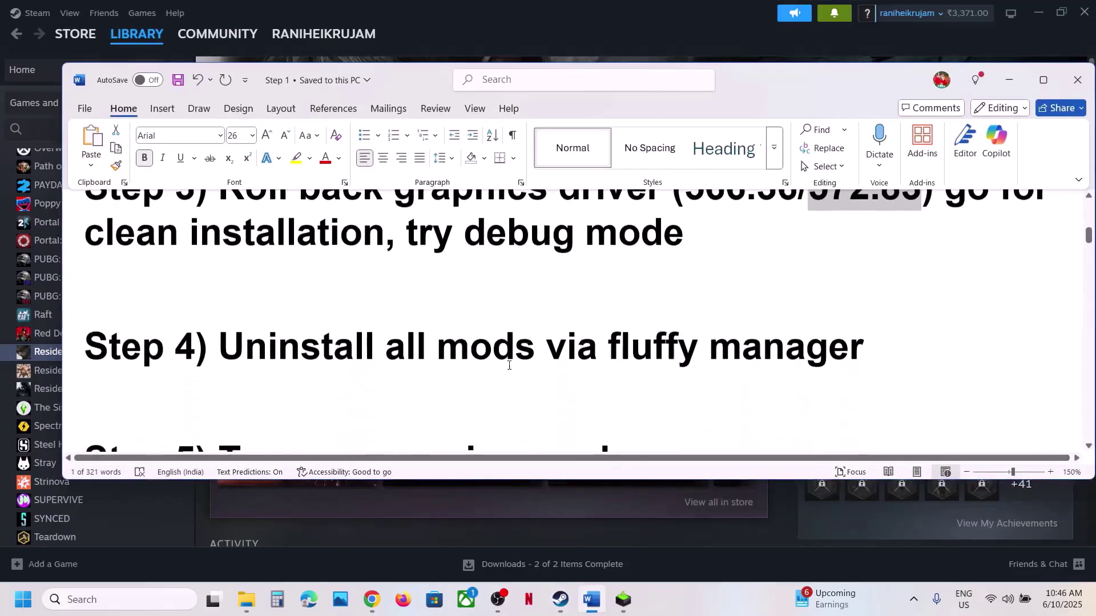
pyautogui.moveTo(235, 348); pyautogui.dragTo(863, 349)
pyautogui.click(469, 346)
pyautogui.tripleClick(303, 358)
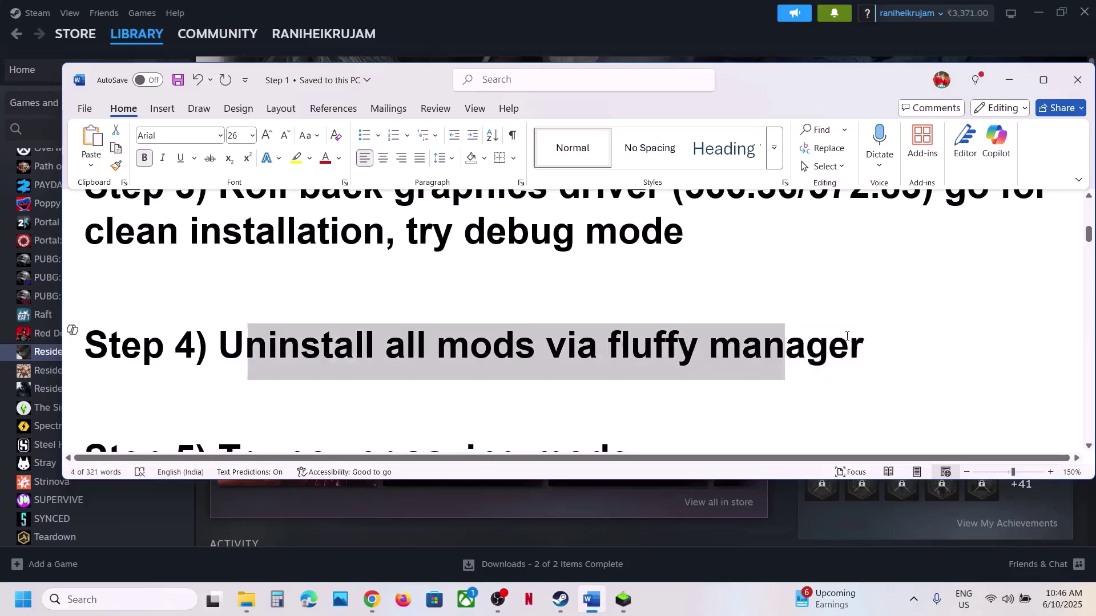
pyautogui.scroll(-3, 228, 343)
pyautogui.moveTo(230, 360); pyautogui.dragTo(753, 367)
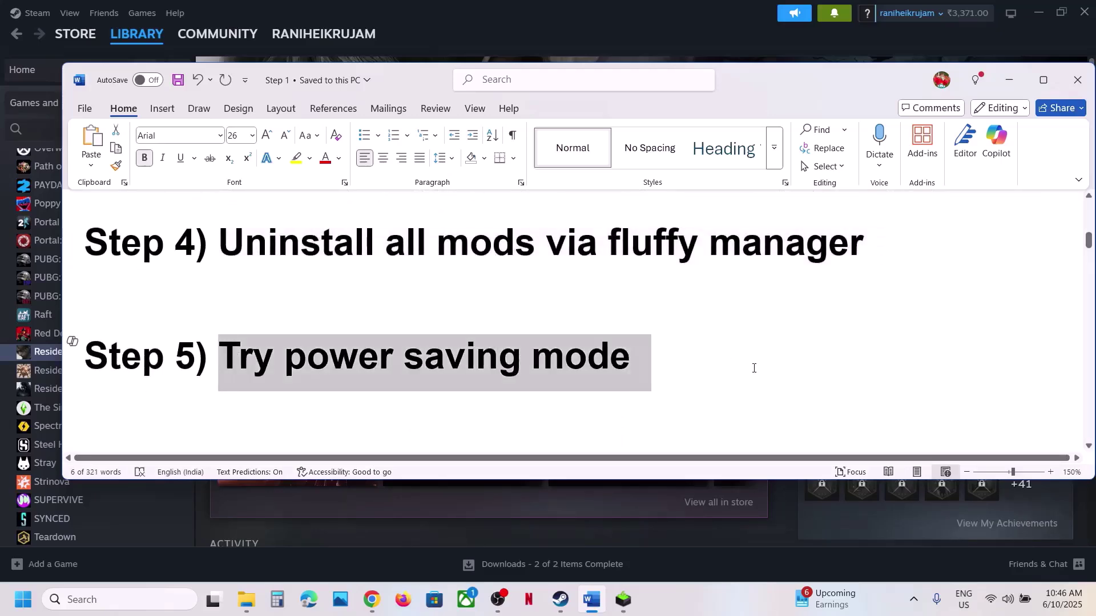
# Step: Open Power Options under Hardware and Sound in Windows Control Panel, and view the Power saver plan in the Power Saver.jpg image
pyautogui.click(636, 20)
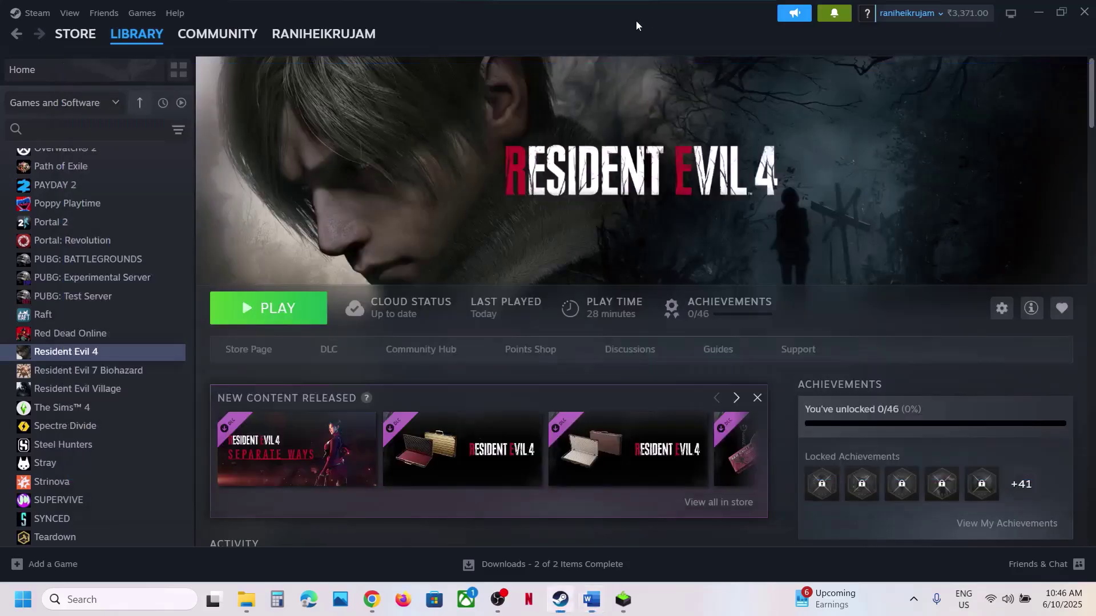
pyautogui.click(108, 600)
pyautogui.write('control')
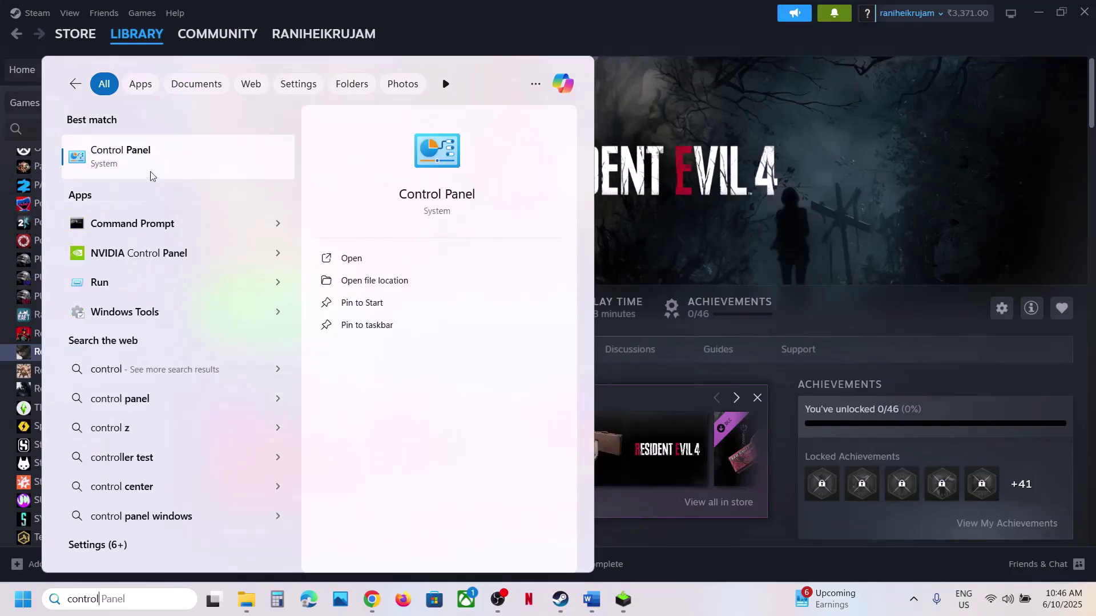
pyautogui.press('Return')
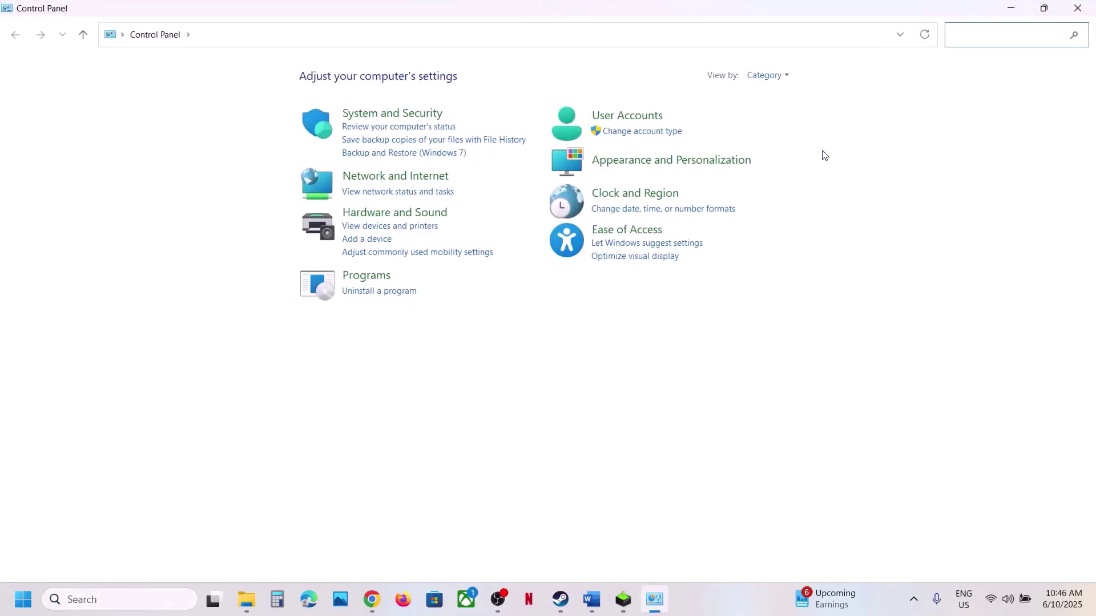
pyautogui.click(411, 215)
pyautogui.click(211, 195)
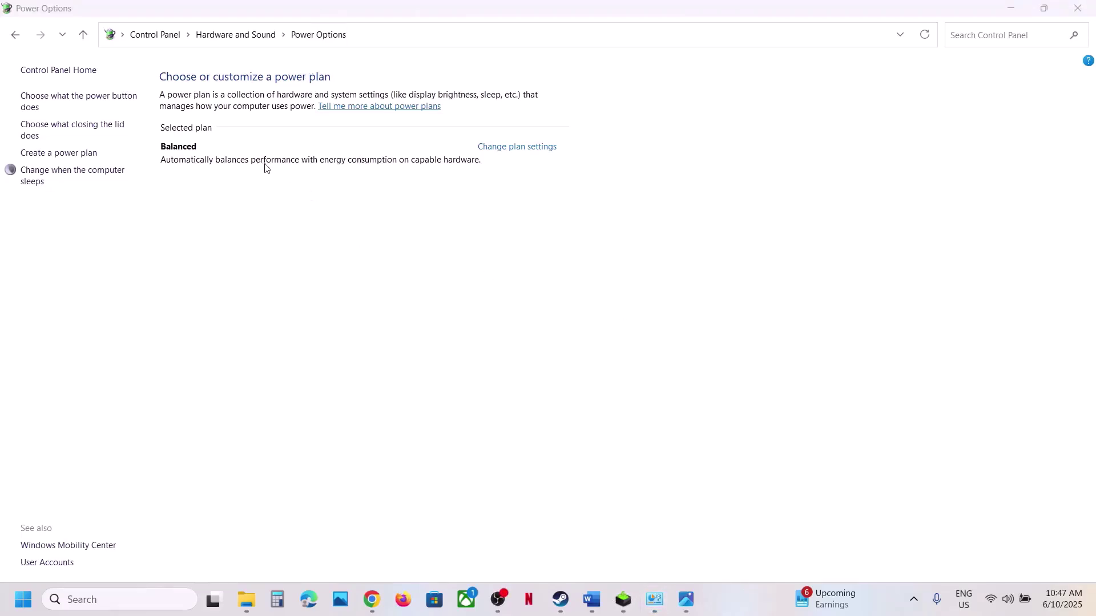
pyautogui.click(692, 606)
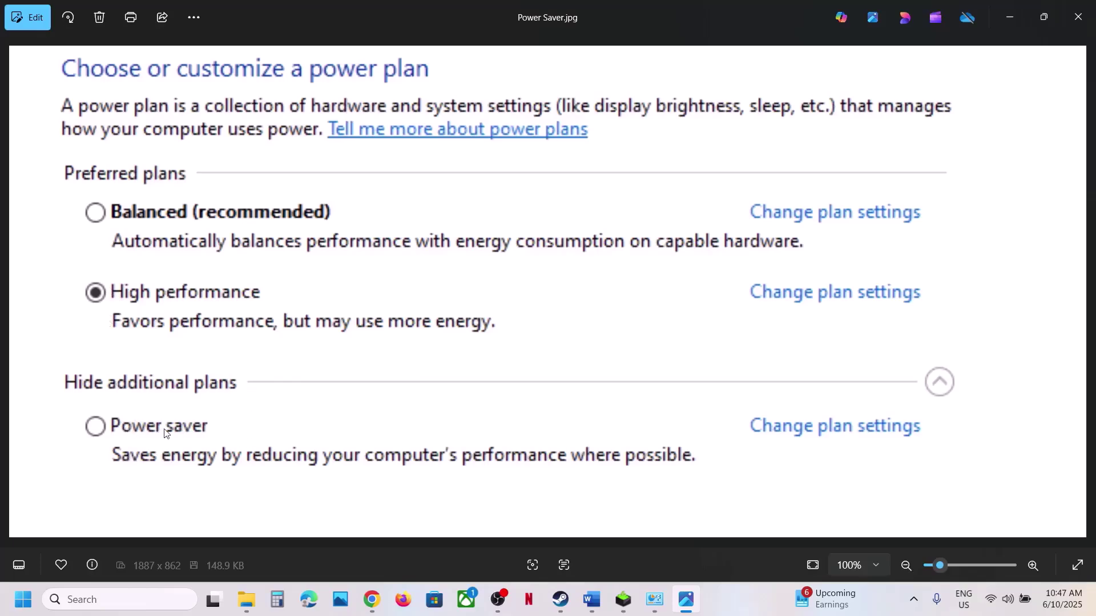
pyautogui.click(1079, 17)
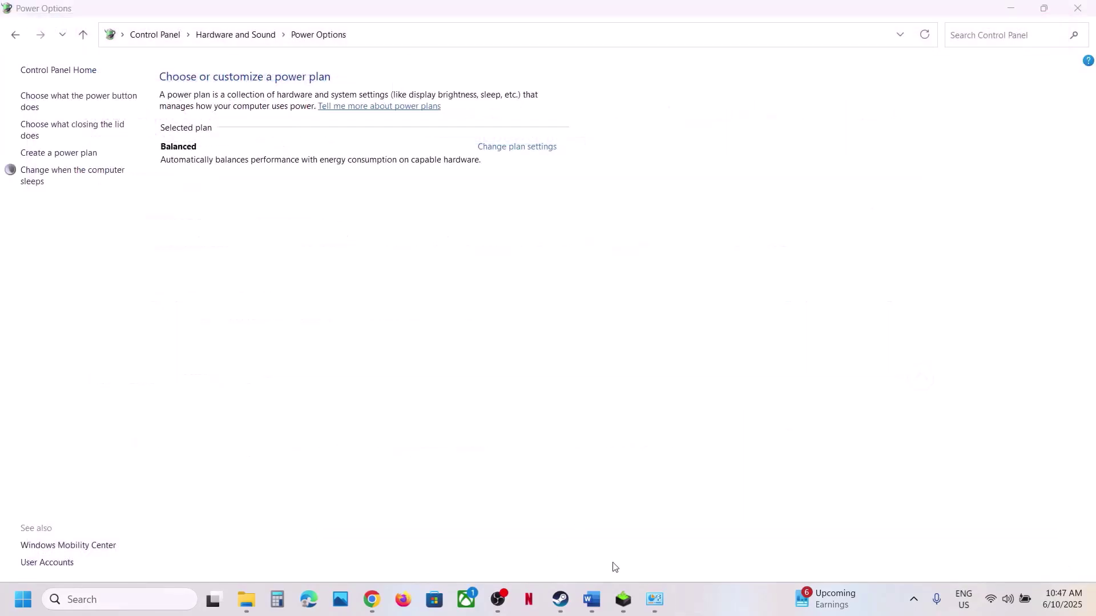
# Step: Return to the Word document and select the beginning of Step 6, which suggests -dx11/-dx12
pyautogui.click(591, 517)
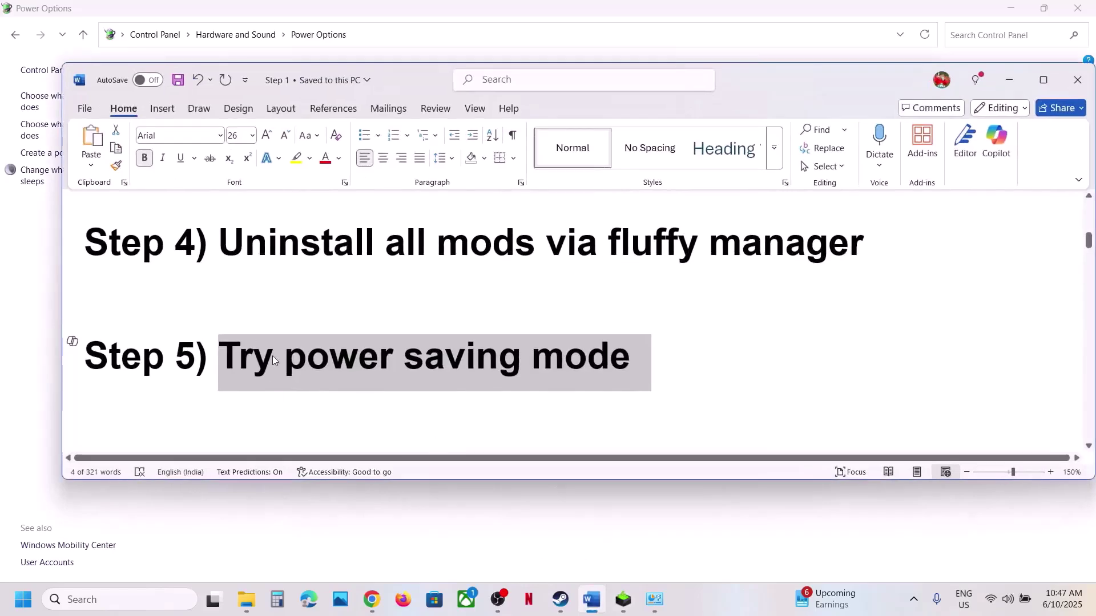
pyautogui.scroll(-3, 271, 358)
pyautogui.scroll(1, 271, 359)
pyautogui.click(708, 340)
pyautogui.hotkey('ctrl', 'shift', 'Right')
pyautogui.hotkey('ctrl', 'shift', 'Right')
pyautogui.hotkey('ctrl', 'shift', 'Right')
pyautogui.hotkey('ctrl', 'shift', 'Right')
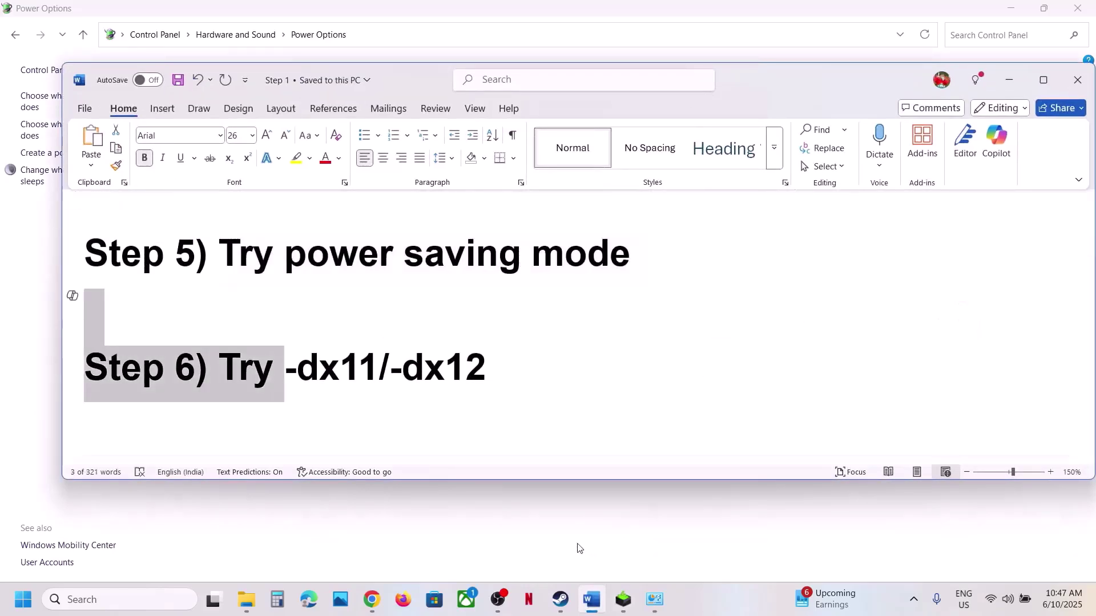
# Step: Switch to Steam, open the properties of Resident Evil 4, and try the launch option -dx11
pyautogui.click(560, 600)
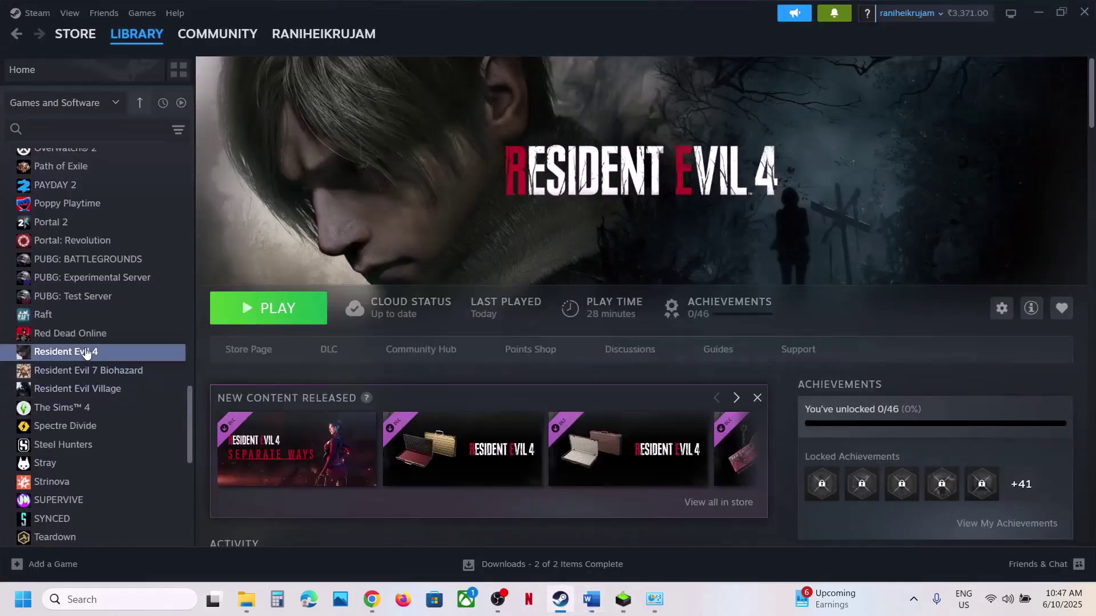
pyautogui.rightClick(86, 352)
pyautogui.click(143, 453)
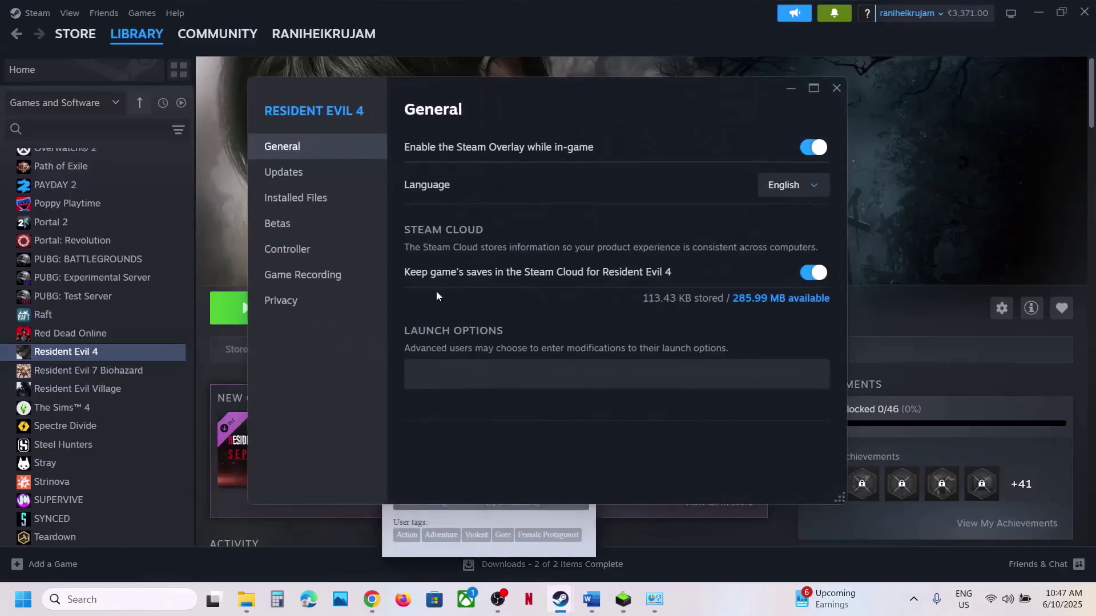
pyautogui.click(459, 366)
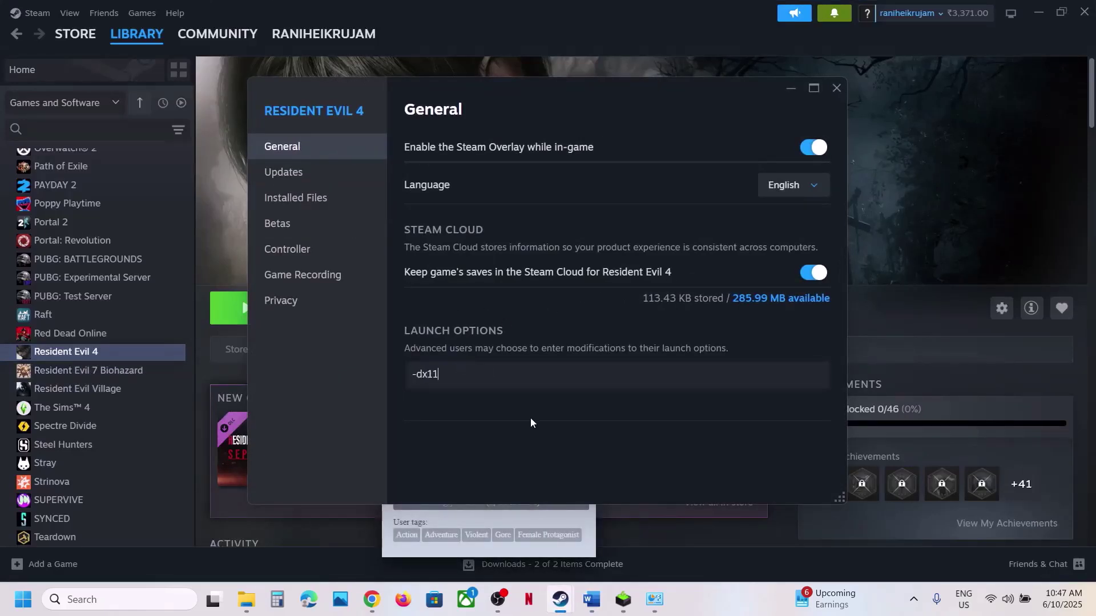
# Step: Clear the launch options of Resident Evil 4 and close its properties window
pyautogui.tripleClick(520, 371)
pyautogui.press('BackSpace')
pyautogui.tripleClick(501, 374)
pyautogui.press('BackSpace')
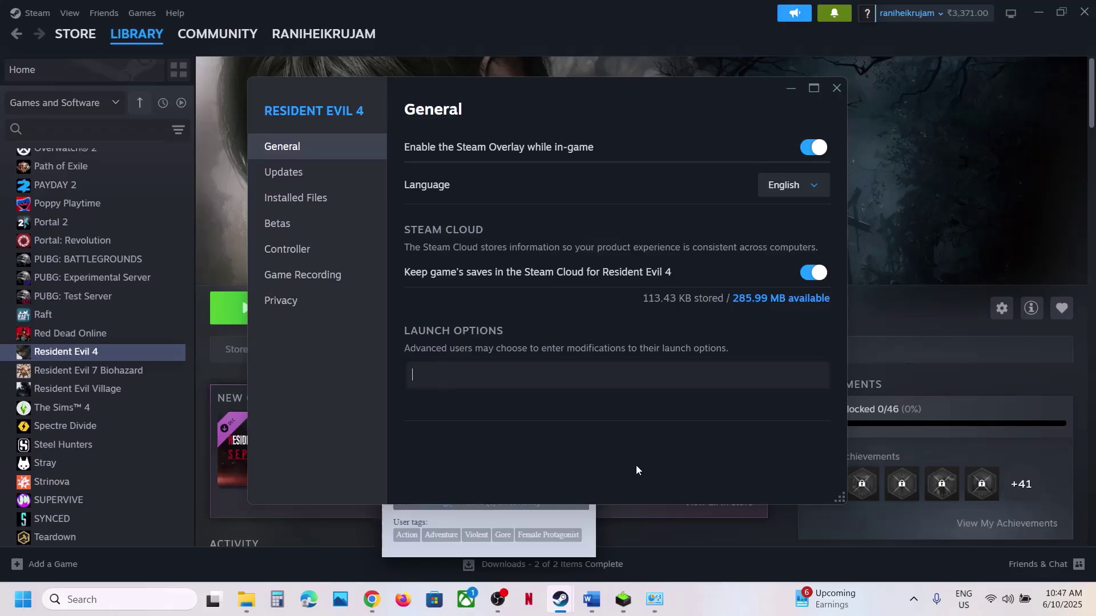
pyautogui.click(837, 88)
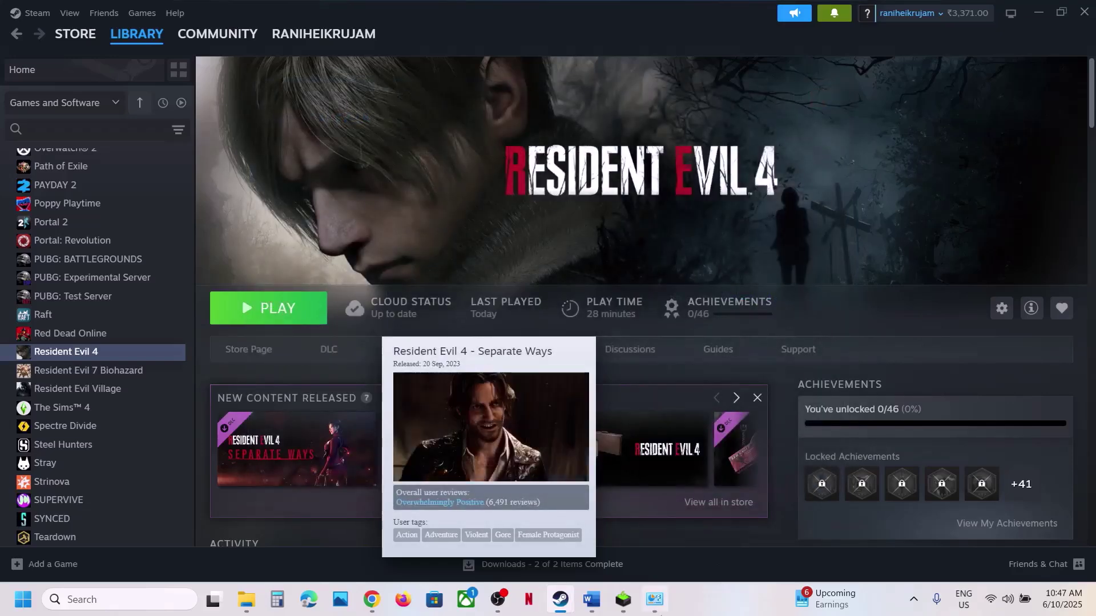
# Step: Return to the Word document and select "Run the game from the game installation folder" in Step 7
pyautogui.click(591, 599)
pyautogui.scroll(-3, 328, 343)
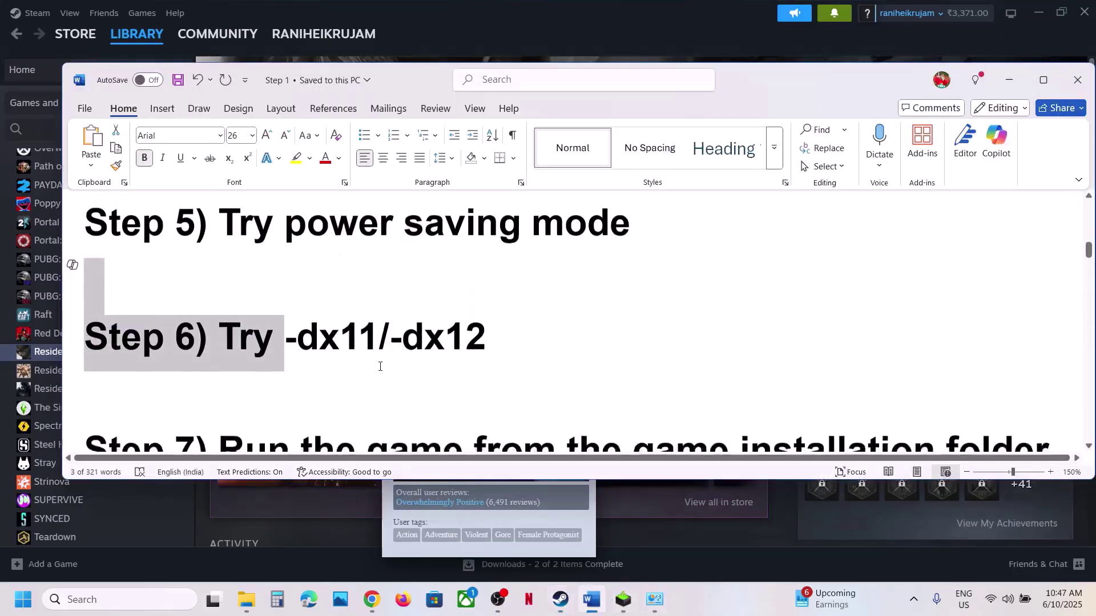
pyautogui.moveTo(221, 327); pyautogui.dragTo(1047, 331)
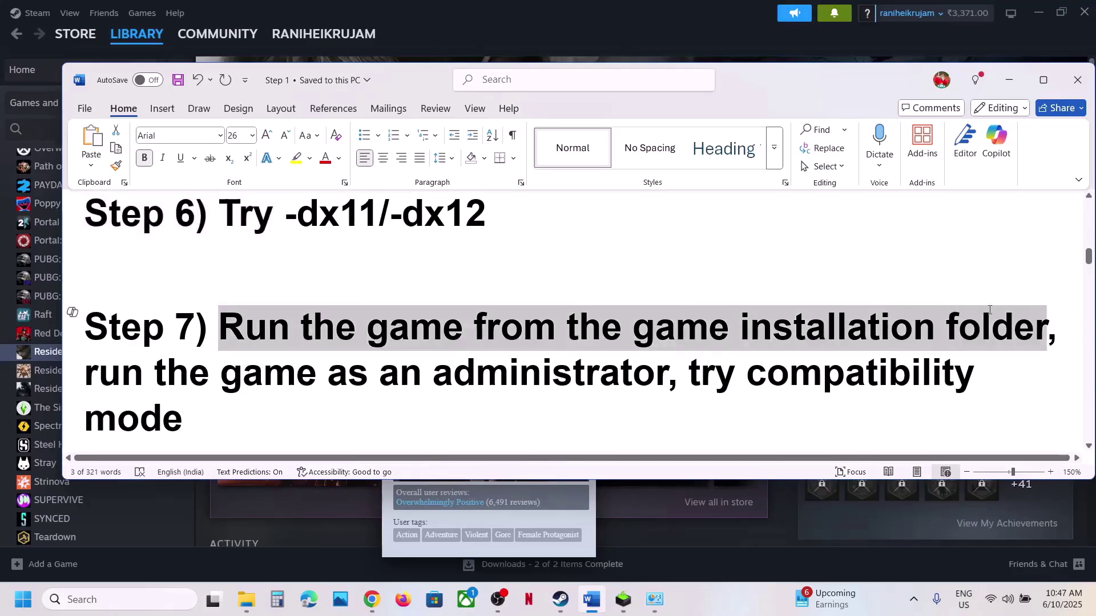
# Step: Switch back to Steam, browse the local files of Resident Evil 4, and maximize the installation folder window
pyautogui.click(591, 18)
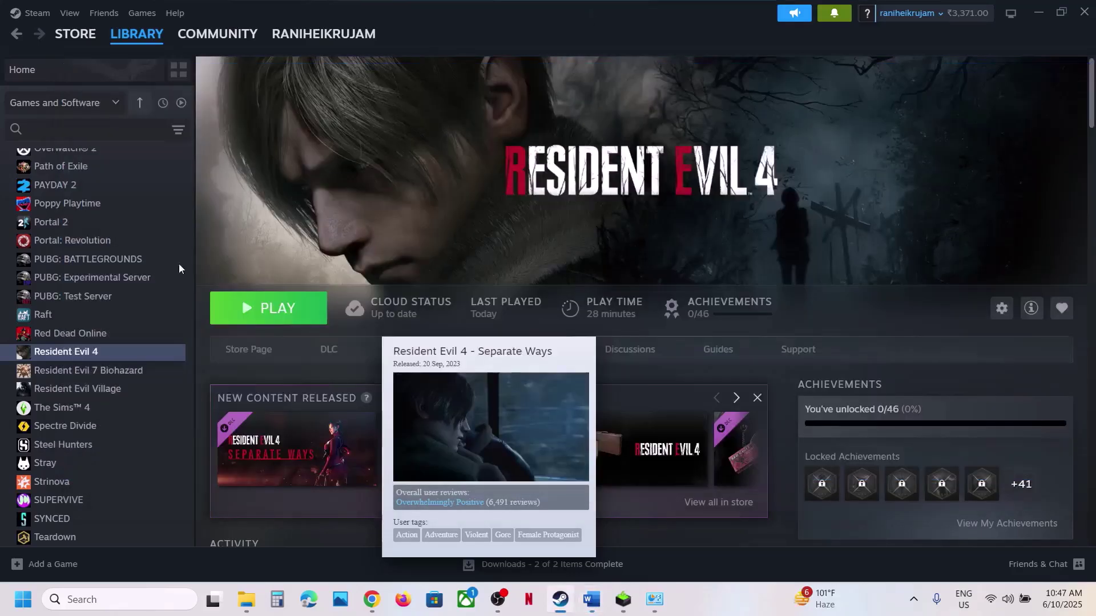
pyautogui.click(85, 335)
pyautogui.click(90, 354)
pyautogui.rightClick(90, 354)
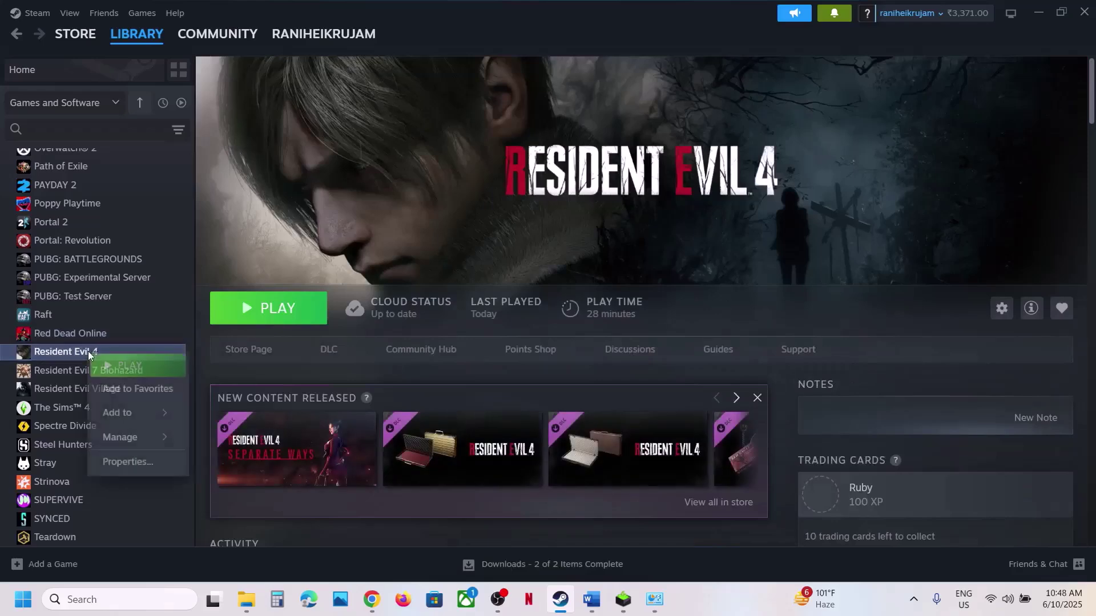
pyautogui.moveTo(121, 435)
pyautogui.click(264, 465)
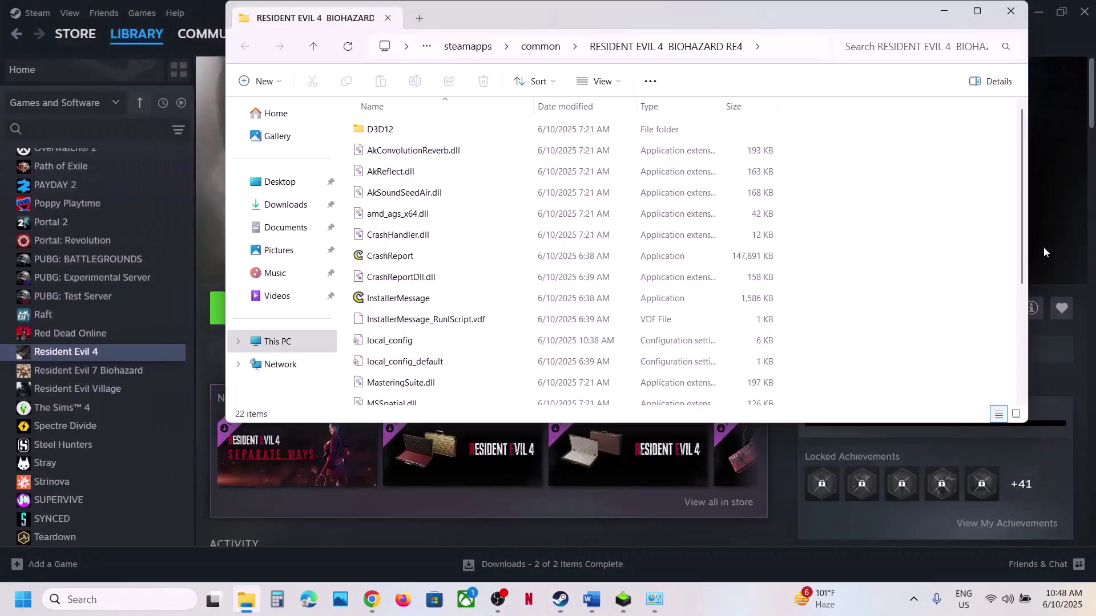
pyautogui.click(976, 12)
pyautogui.scroll(-1, 172, 445)
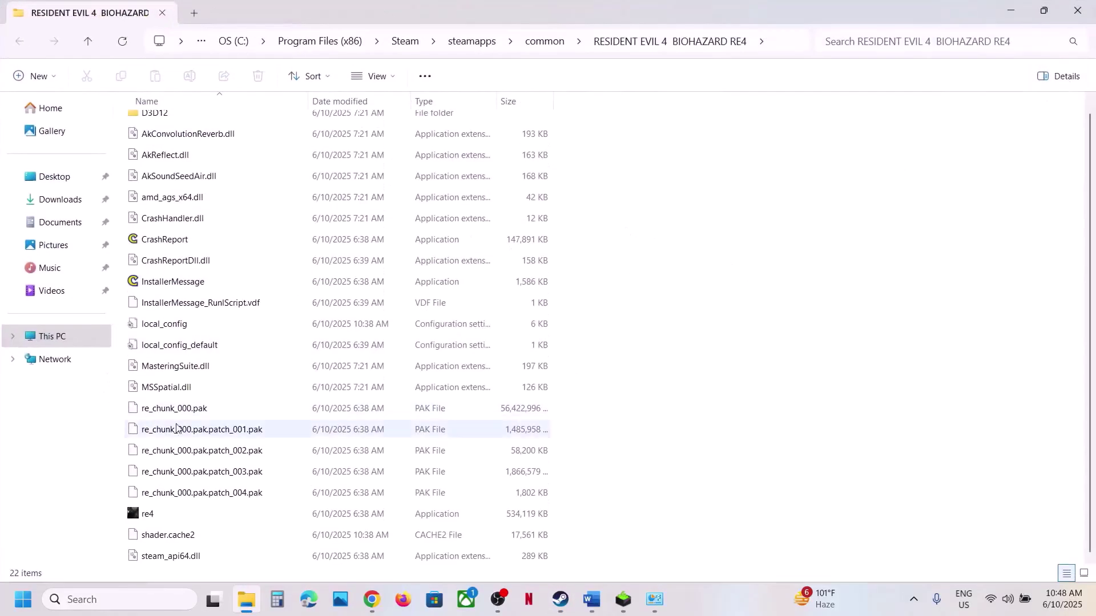
# Step: Try setting the re4 application to run as an administrator in its compatibility properties, and apply the change
pyautogui.click(170, 515)
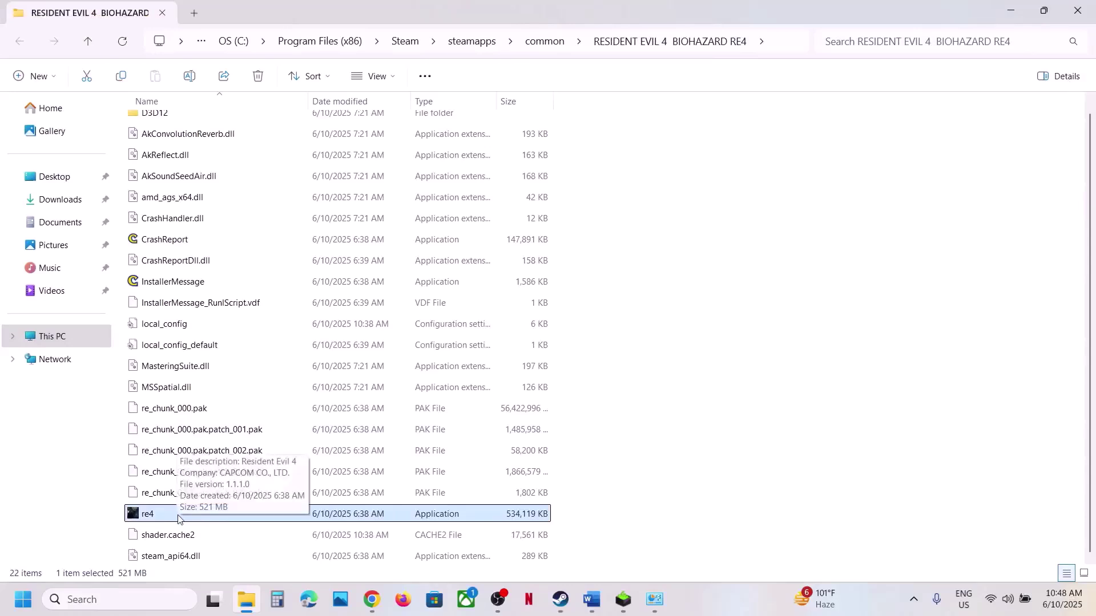
pyautogui.rightClick(173, 519)
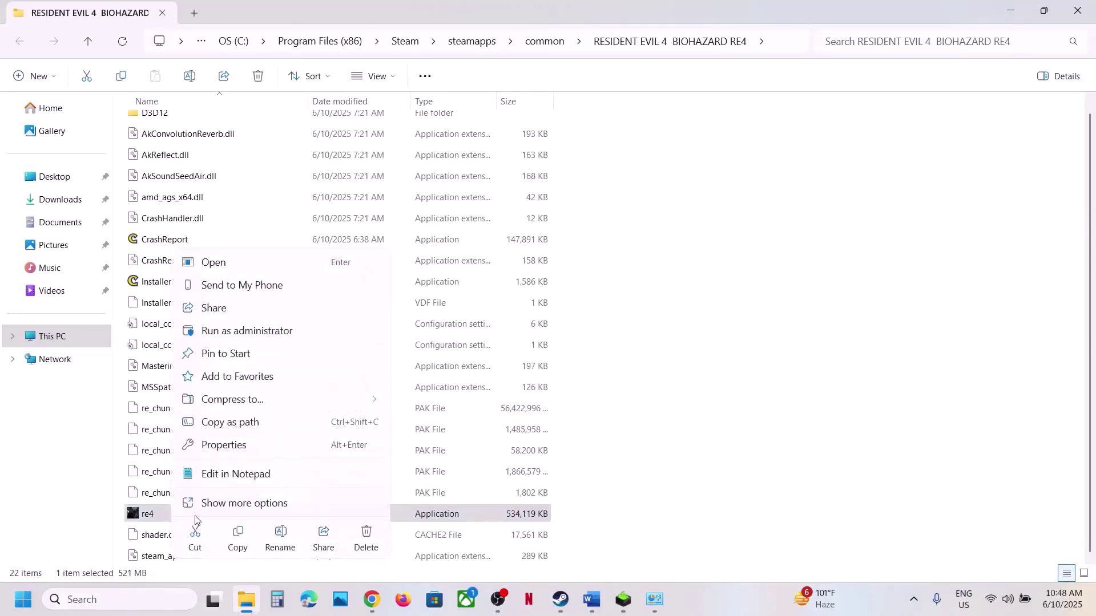
pyautogui.click(222, 446)
pyautogui.click(312, 230)
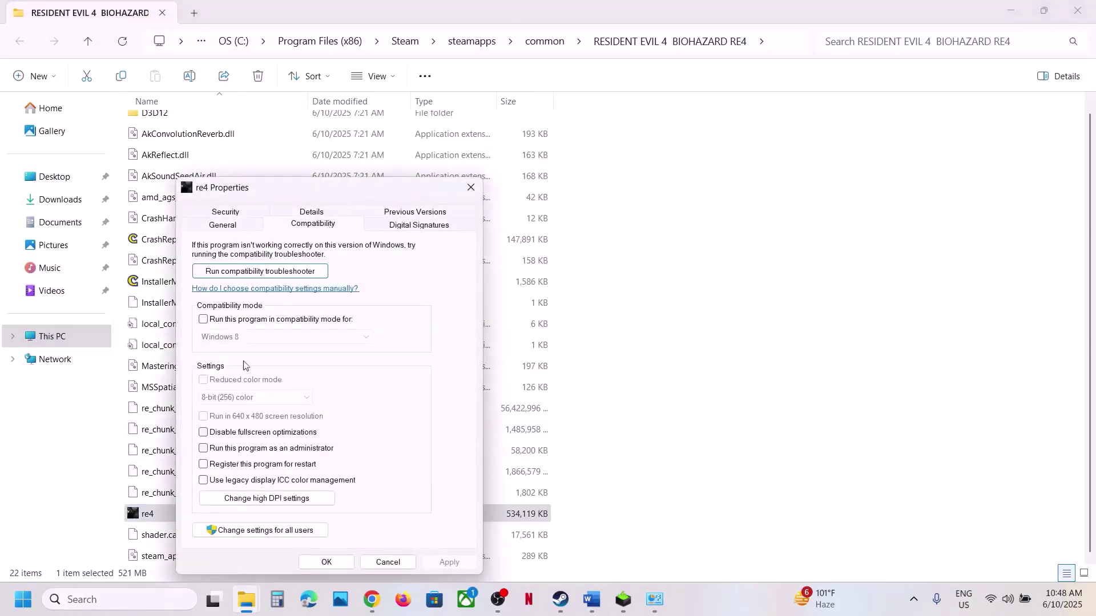
pyautogui.click(208, 452)
pyautogui.click(448, 561)
pyautogui.click(328, 562)
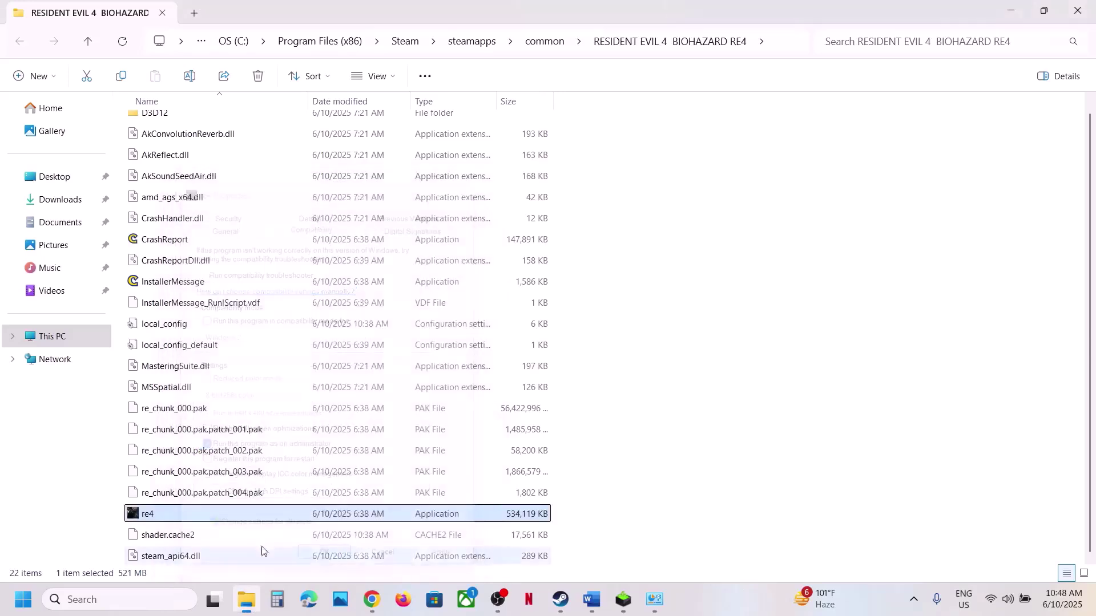
# Step: Try running the re4 application in compatibility mode for Windows 8, and apply the change
pyautogui.rightClick(166, 513)
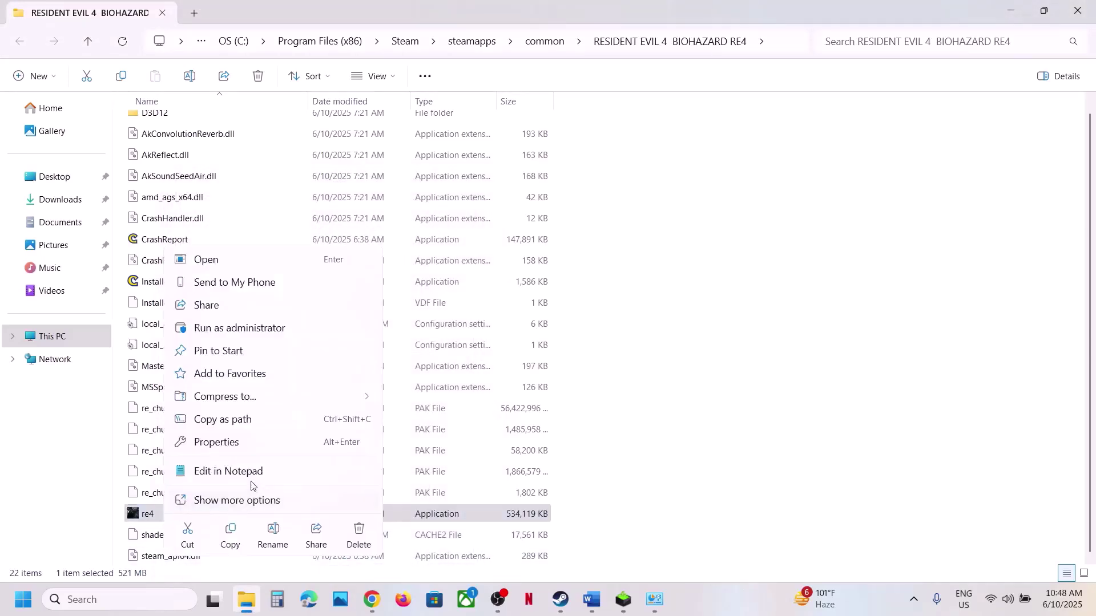
pyautogui.click(228, 451)
pyautogui.click(288, 227)
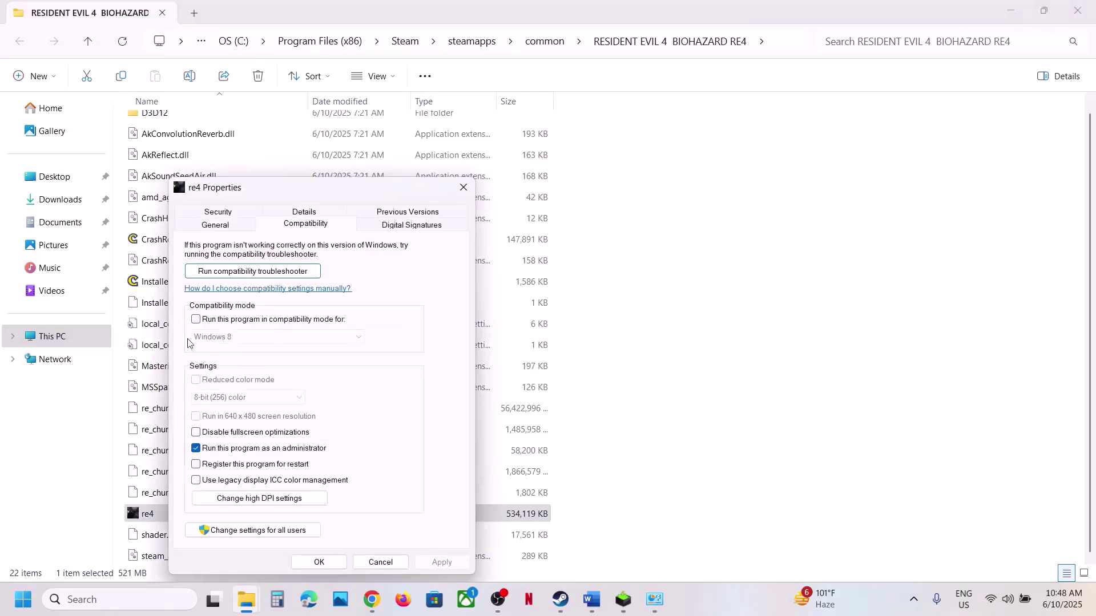
pyautogui.click(196, 320)
pyautogui.click(442, 562)
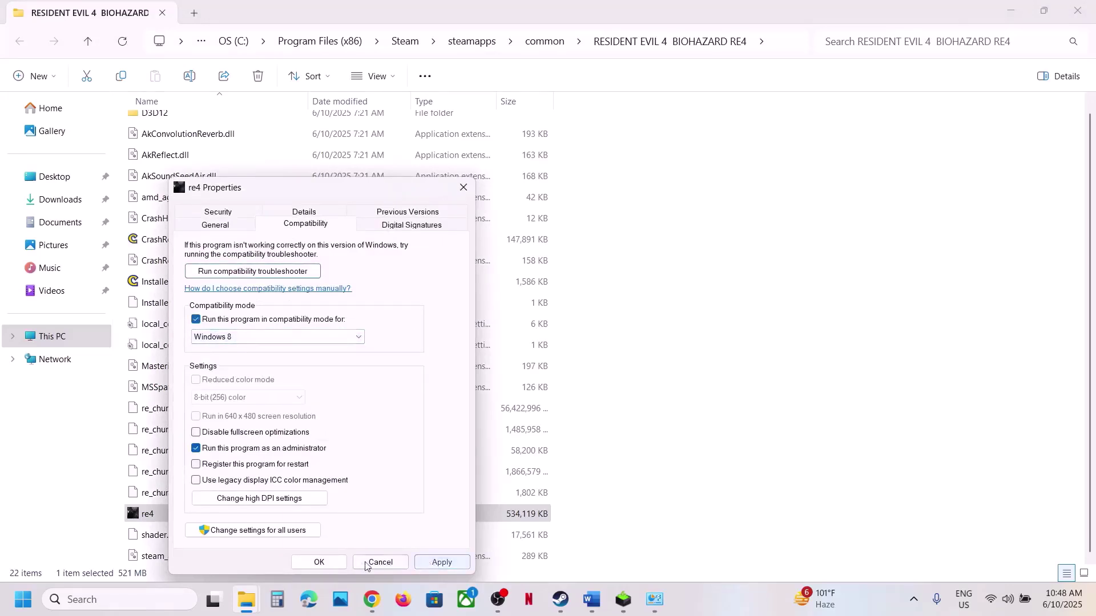
pyautogui.click(331, 564)
# Step: Try Windows 7 as the compatibility mode of the re4 application and disable fullscreen optimizations, applying both changes
pyautogui.rightClick(178, 515)
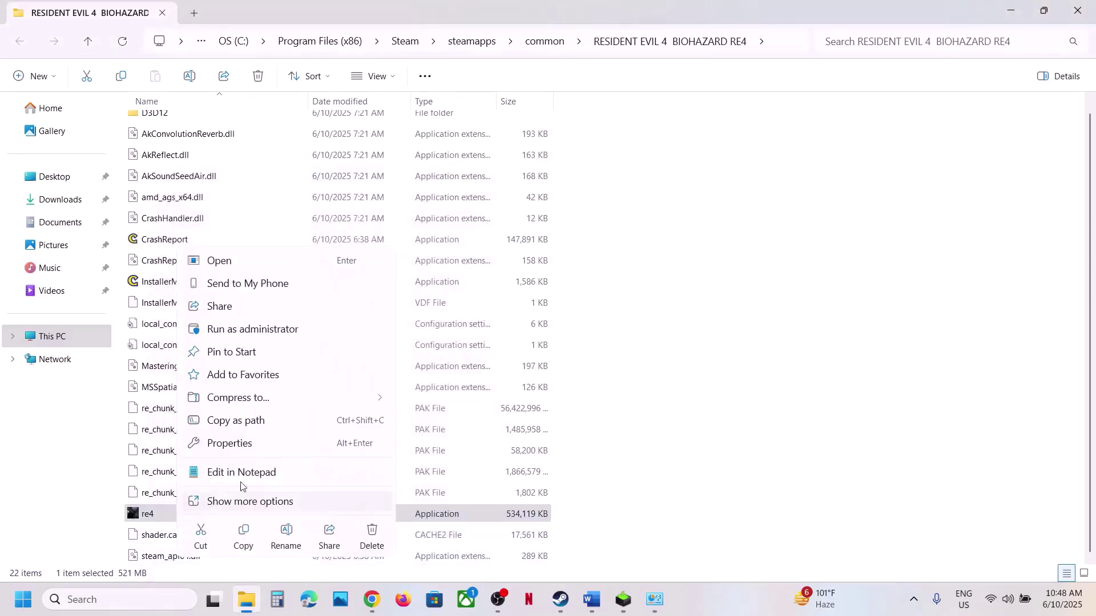
pyautogui.click(231, 445)
pyautogui.click(309, 223)
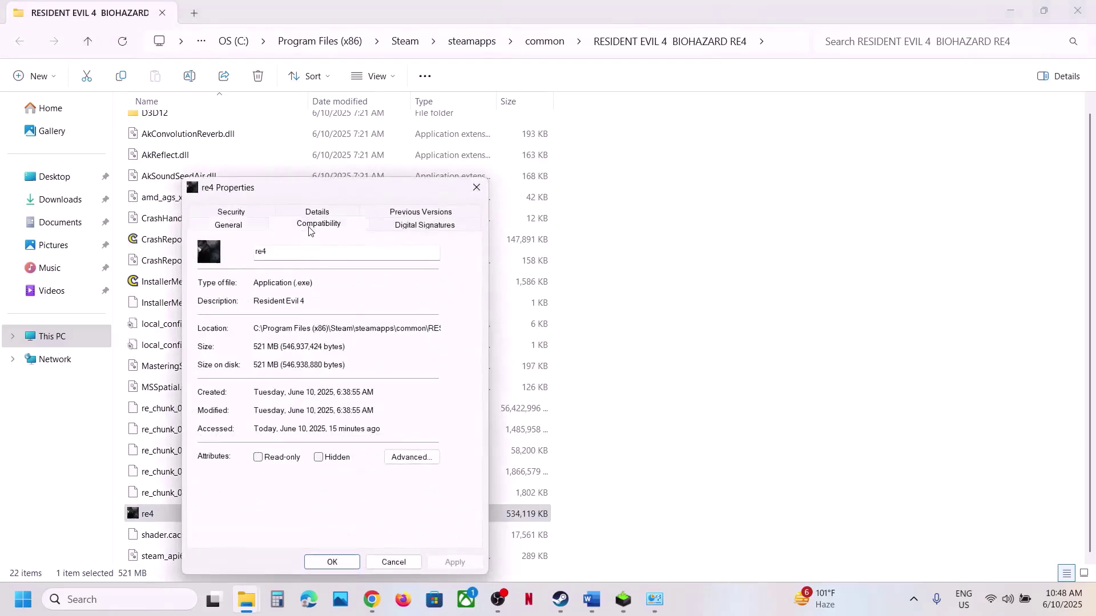
pyautogui.click(251, 337)
pyautogui.click(245, 383)
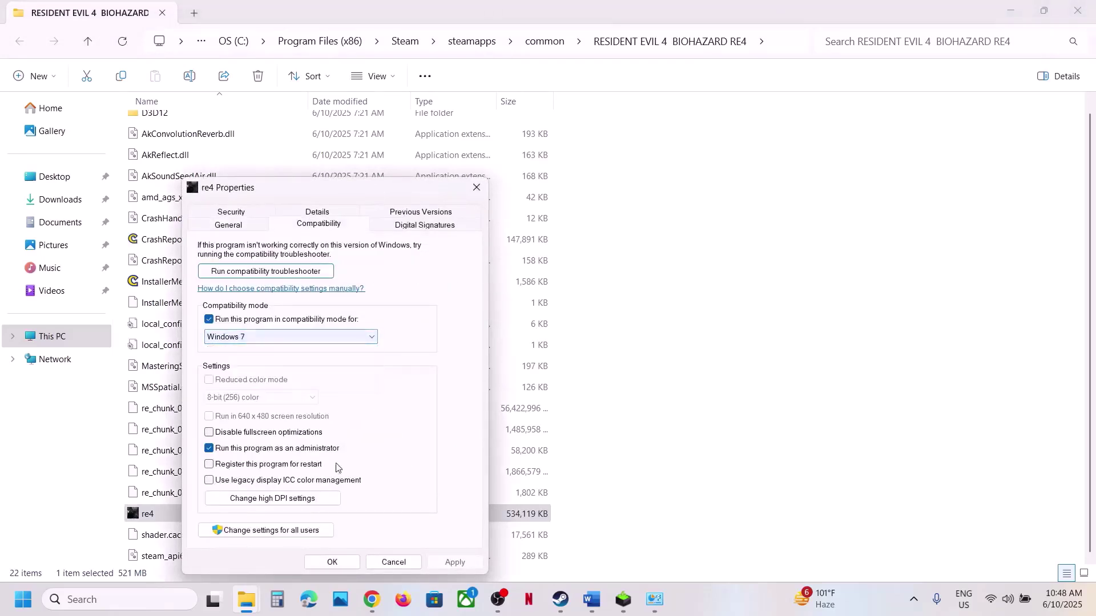
pyautogui.click(448, 564)
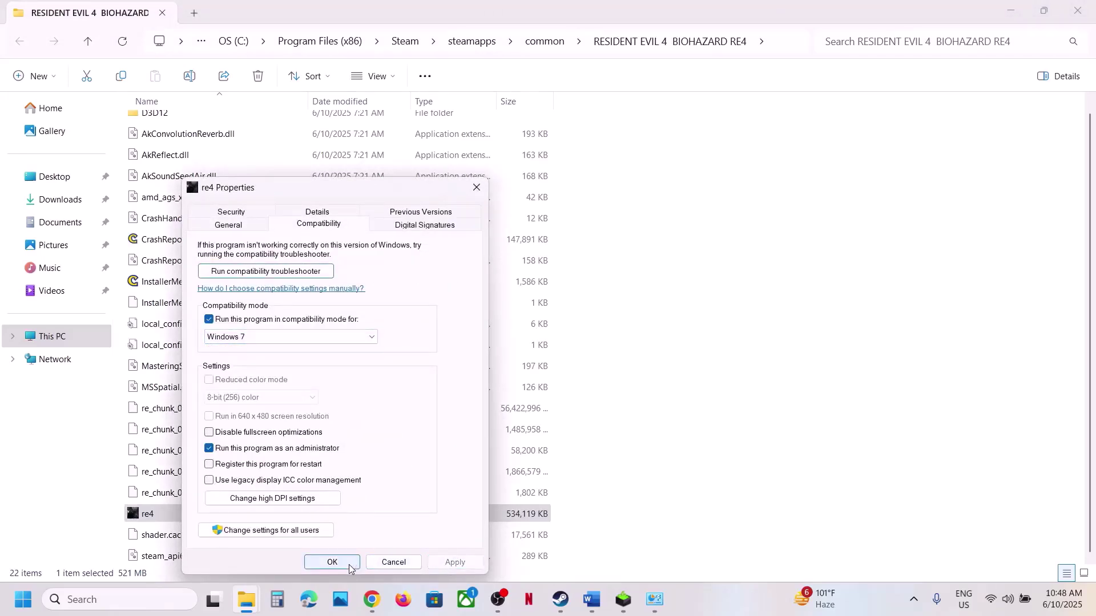
pyautogui.click(241, 434)
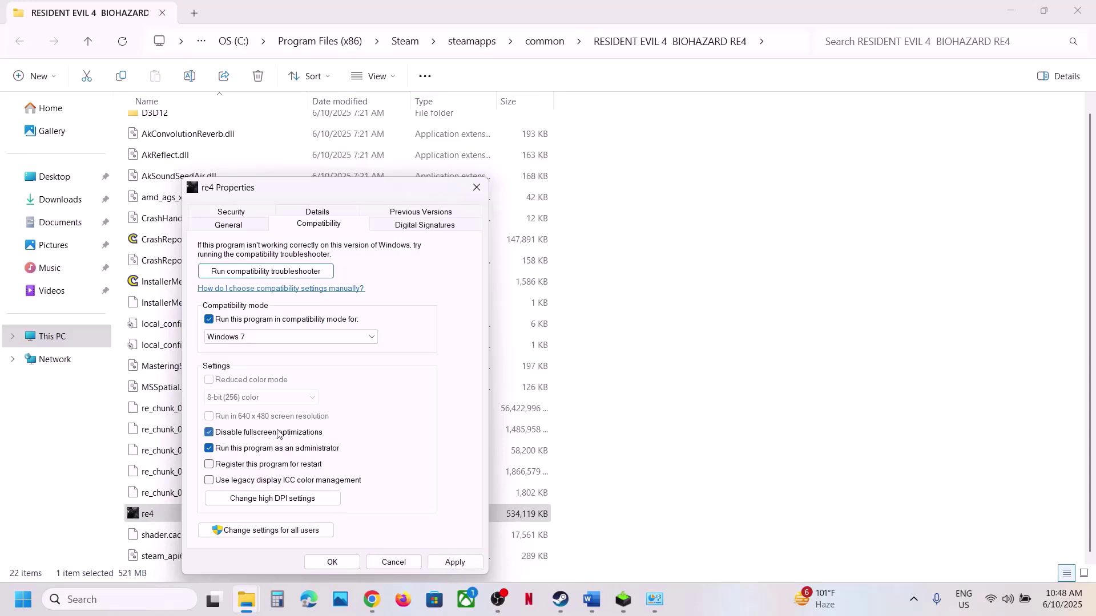
pyautogui.click(455, 563)
pyautogui.click(331, 563)
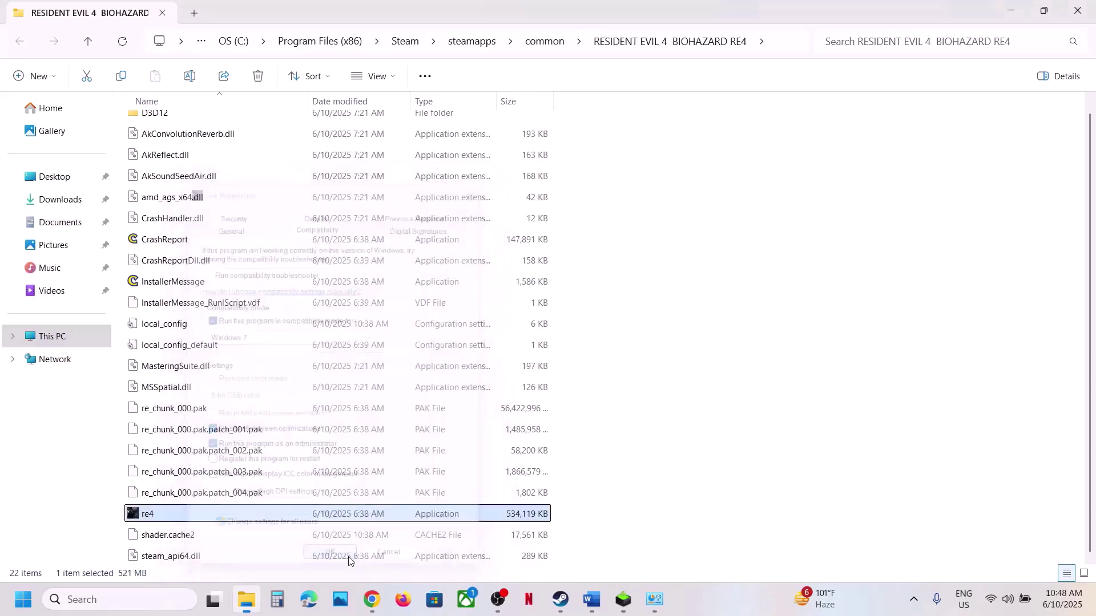
# Step: Turn off compatibility mode, disabled fullscreen optimizations and running as administrator for the re4 application, and apply
pyautogui.rightClick(171, 519)
pyautogui.click(244, 448)
pyautogui.click(338, 226)
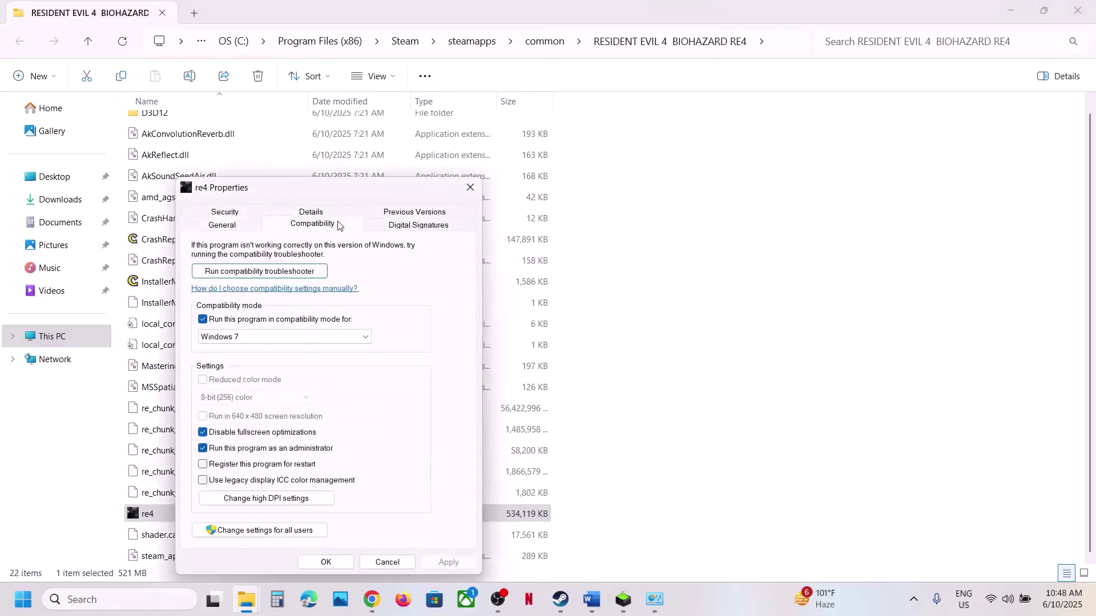
pyautogui.click(203, 321)
pyautogui.click(202, 433)
pyautogui.click(203, 449)
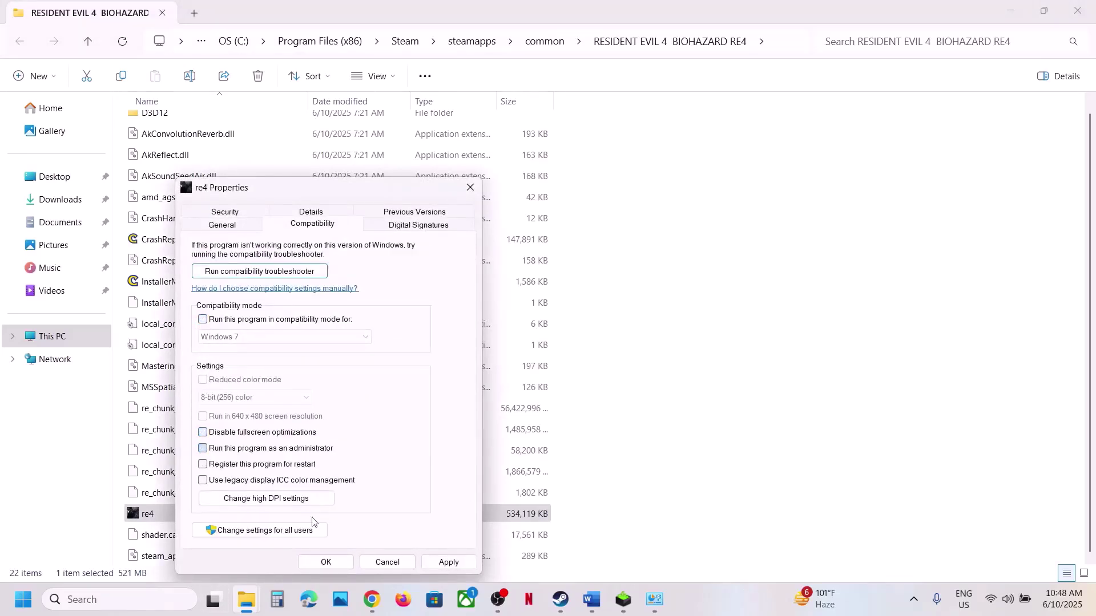
pyautogui.click(435, 565)
pyautogui.click(337, 564)
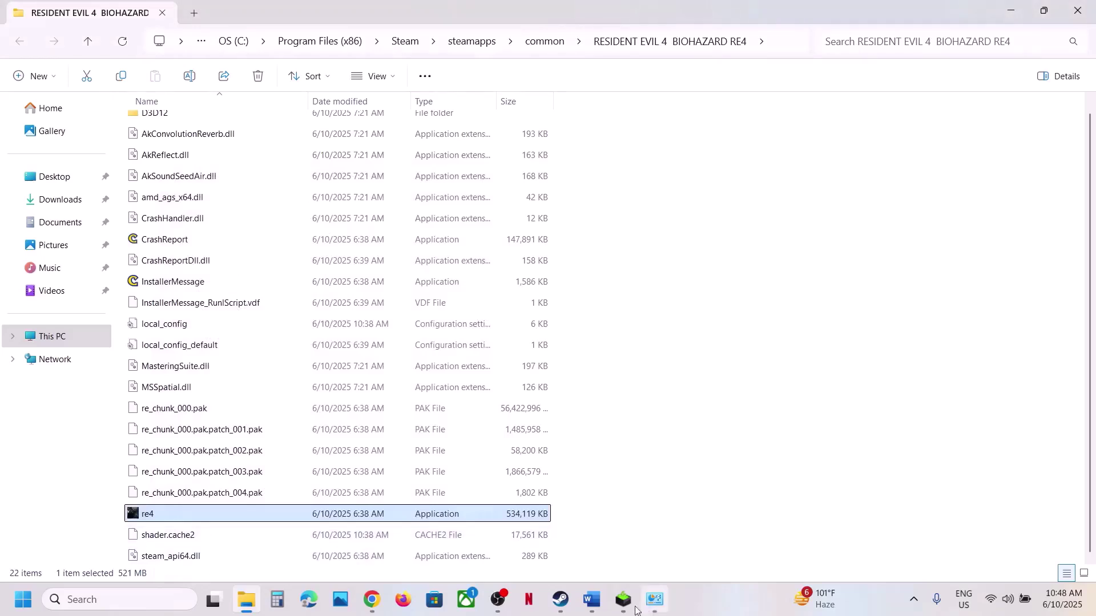
# Step: Return to the Word document and select Step 8 about turning off HDR and Ray Tracing
pyautogui.click(562, 600)
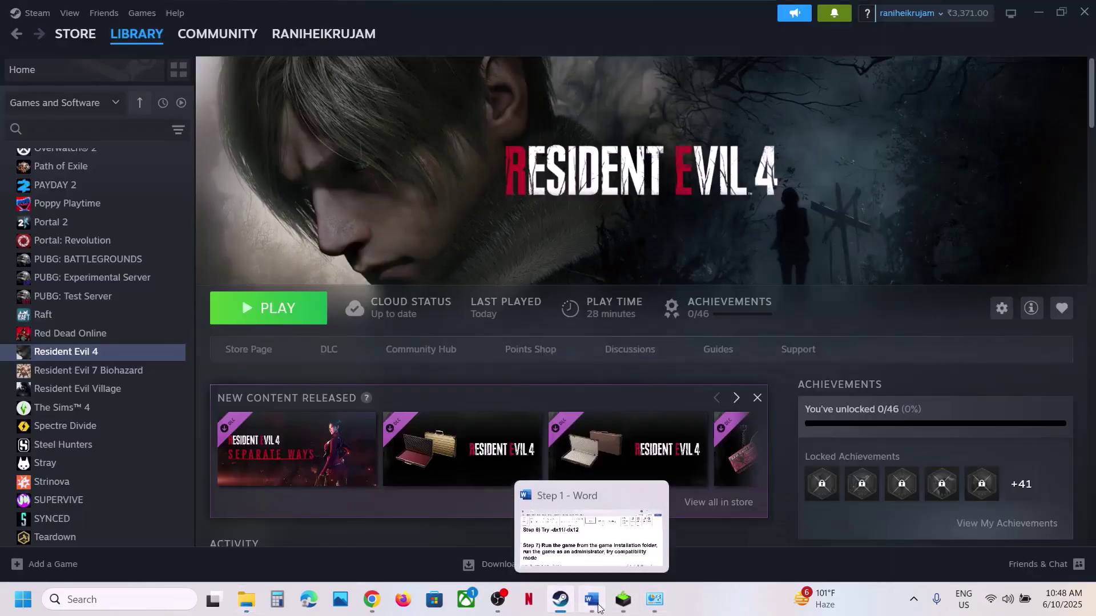
pyautogui.click(592, 600)
pyautogui.scroll(-2, 494, 413)
pyautogui.scroll(-2, 494, 413)
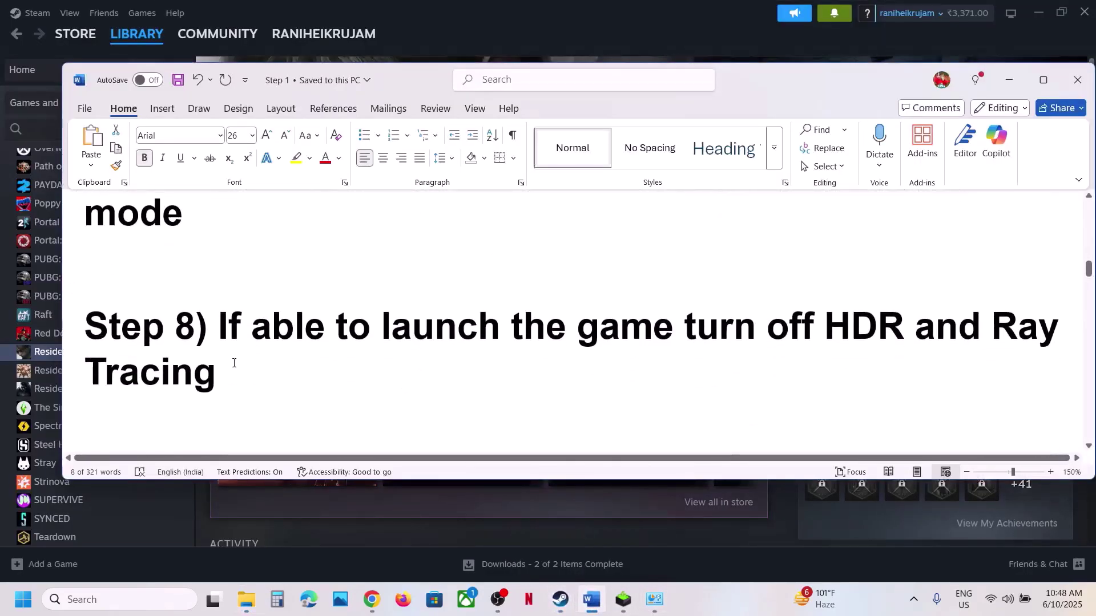
pyautogui.moveTo(215, 327)
pyautogui.mouseDown()
pyautogui.moveTo(1008, 334)
pyautogui.moveTo(384, 382)
pyautogui.mouseUp()
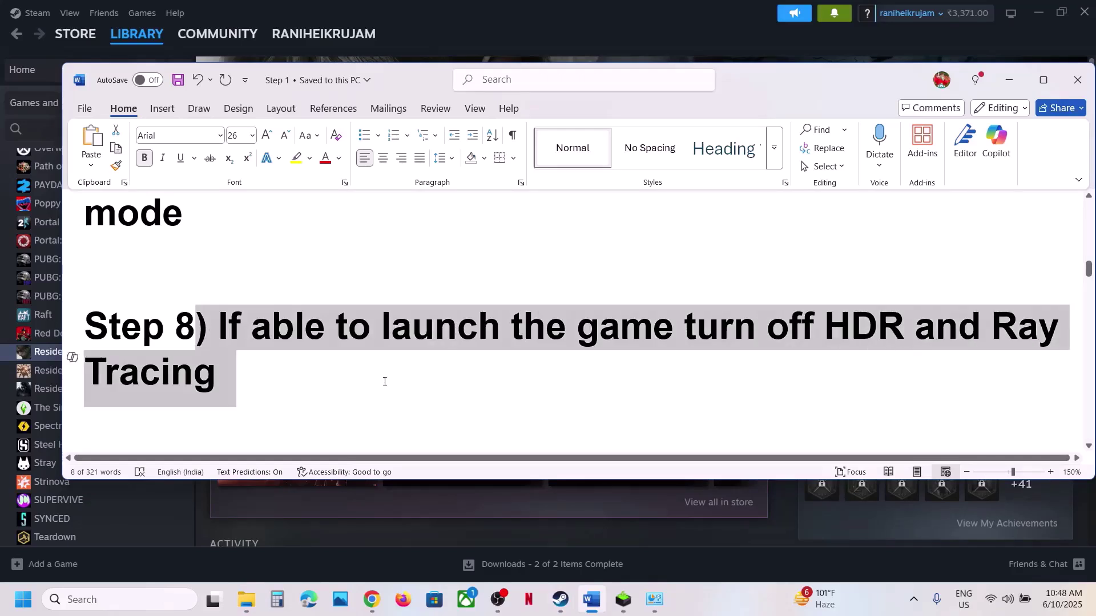
# Step: Switch to Steam, reopen the local files folder of Resident Evil 4, and maximize its window
pyautogui.click(538, 34)
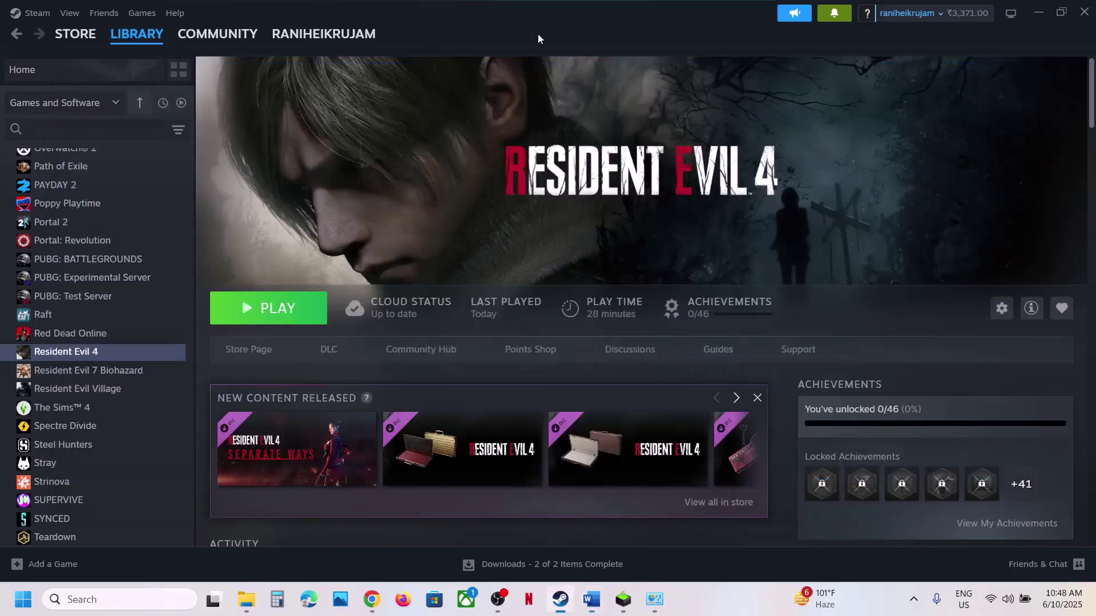
pyautogui.rightClick(81, 353)
pyautogui.moveTo(158, 437)
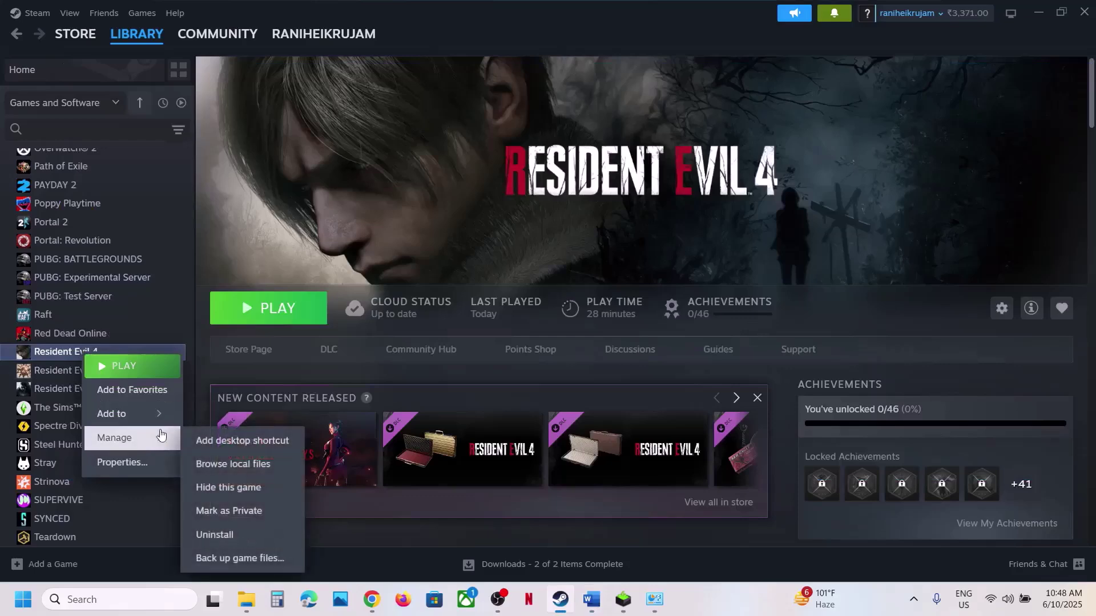
pyautogui.click(252, 466)
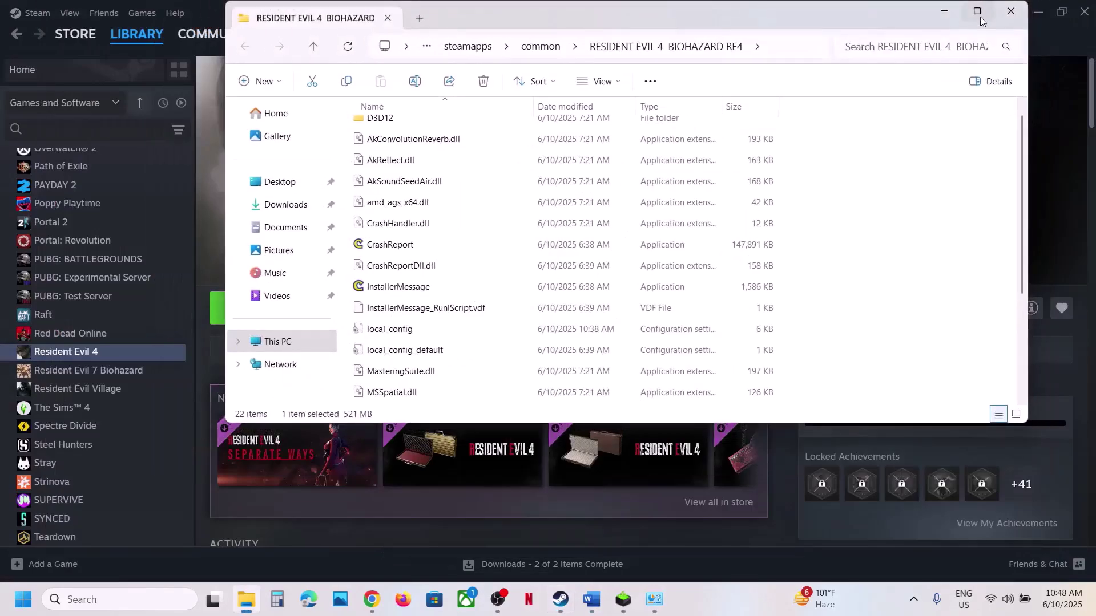
pyautogui.click(979, 14)
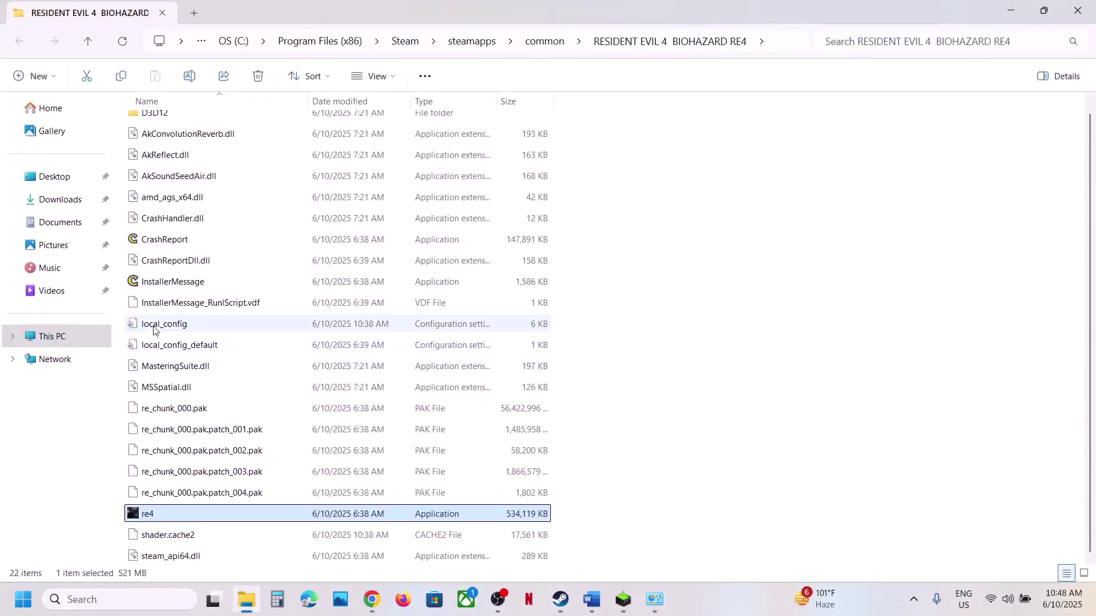
# Step: Open the local_config configuration file from the game folder and search it for "HDR"
pyautogui.click(231, 333)
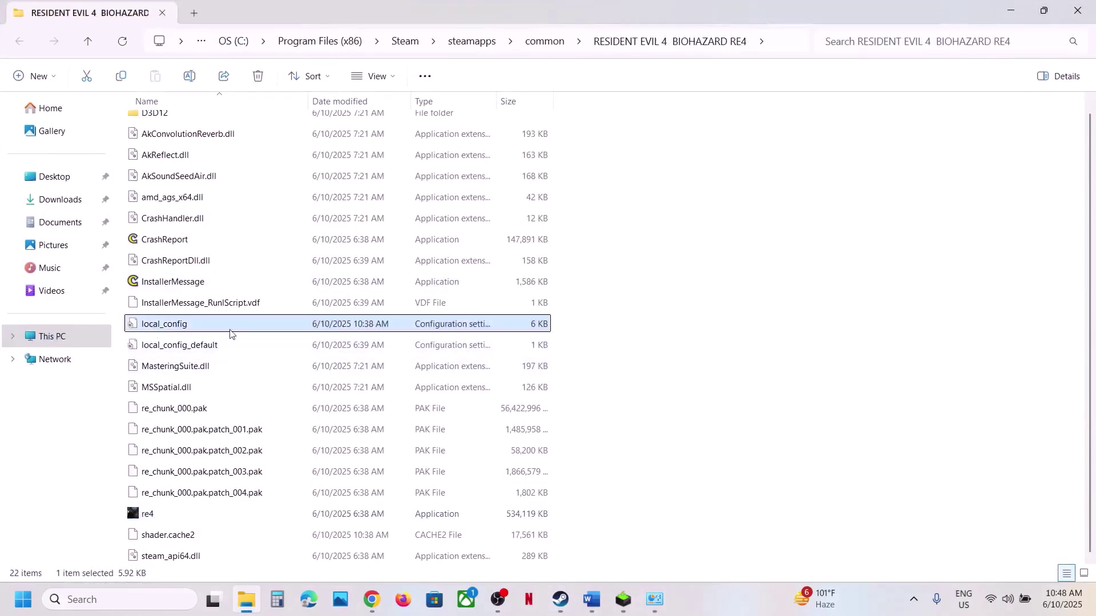
pyautogui.doubleClick(185, 325)
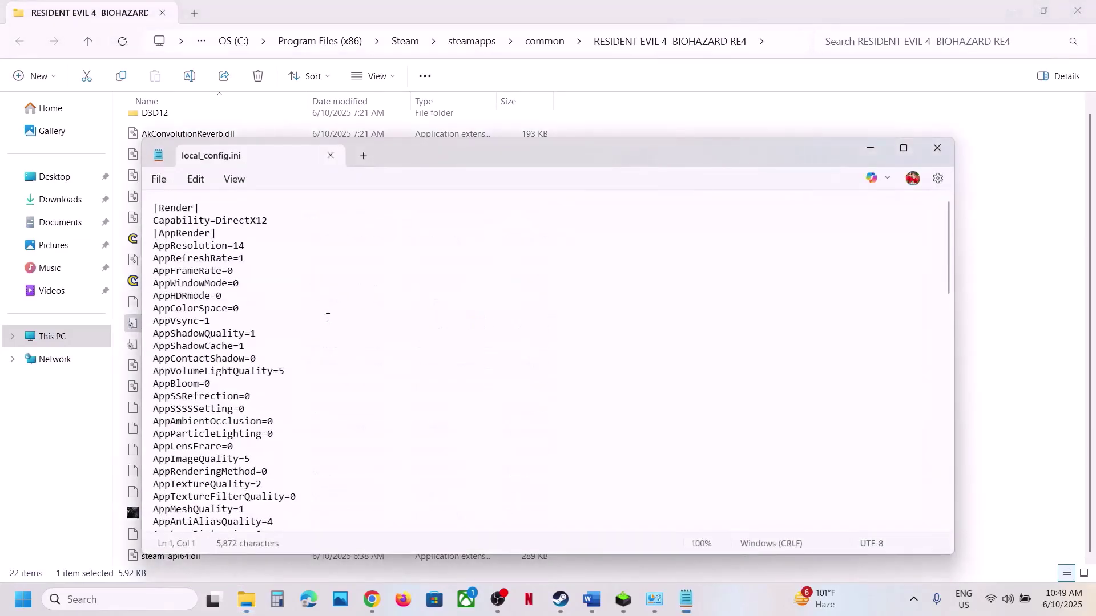
pyautogui.hotkey('ctrl', 'f')
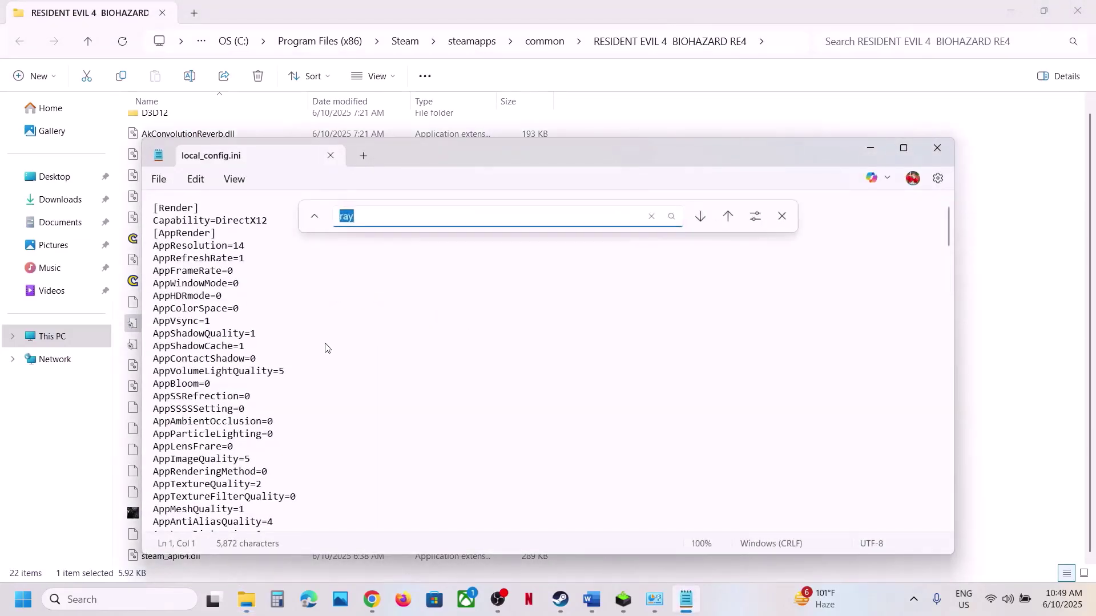
pyautogui.write('HDR')
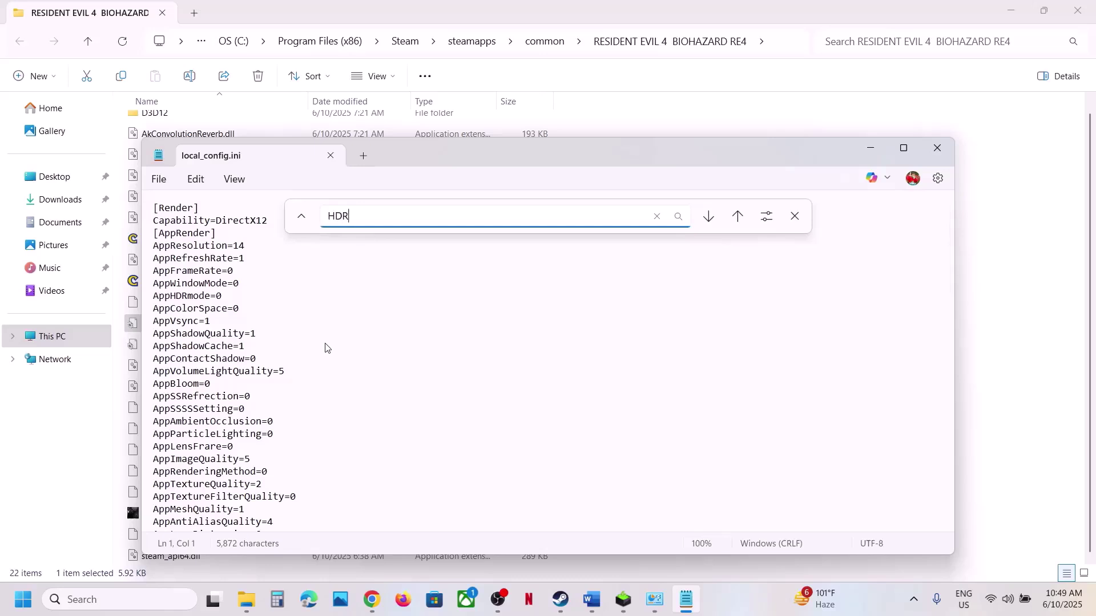
pyautogui.press('Return')
# Step: Set AppHDRmode to 0 in local_config.ini and save the file
pyautogui.click(243, 299)
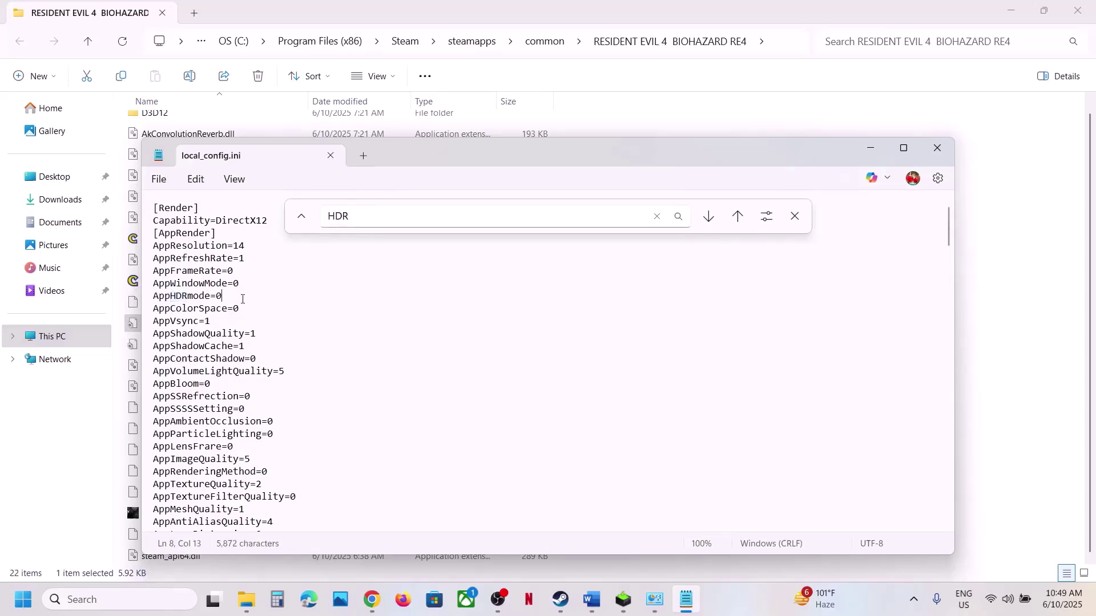
pyautogui.press('BackSpace')
pyautogui.write('1')
pyautogui.press('BackSpace')
pyautogui.write('0')
pyautogui.click(150, 179)
pyautogui.click(179, 294)
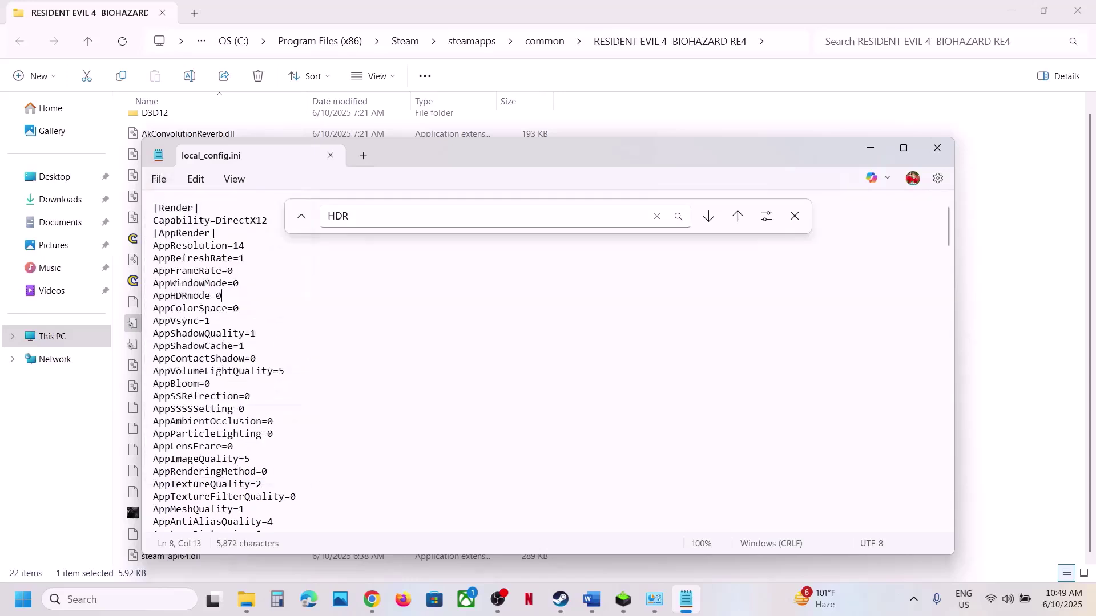
# Step: Search local_config.ini for "ray" to find the ray tracing entries
pyautogui.click(365, 227)
pyautogui.hotkey('ctrl', 'a')
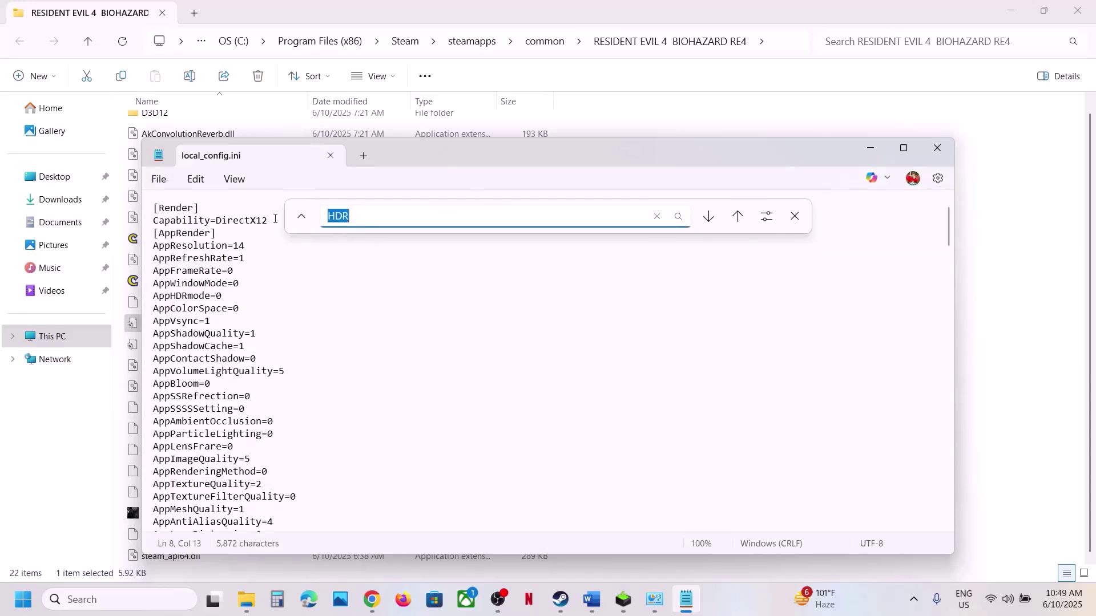
pyautogui.write('ray')
pyautogui.press('Return')
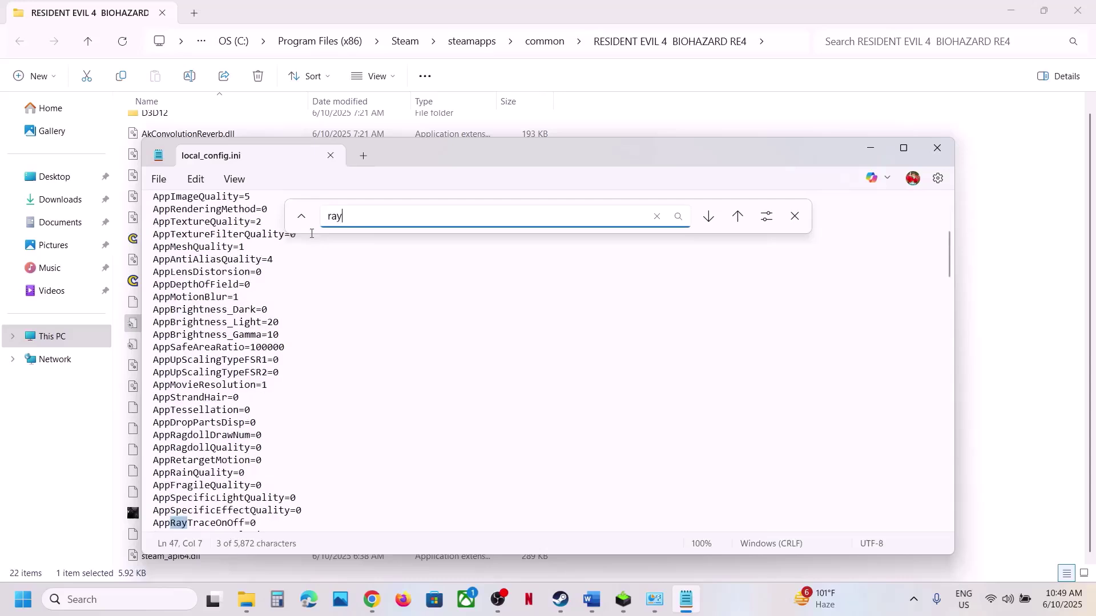
pyautogui.scroll(-2, 263, 427)
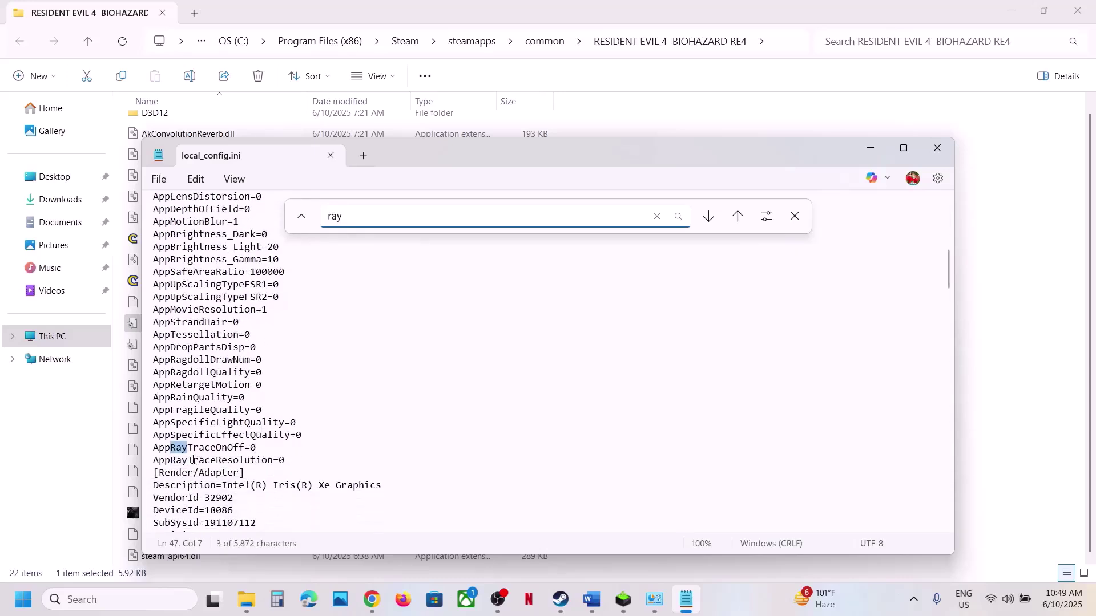
# Step: Set AppRayTraceOnOff to 0 in local_config.ini, save the file and close it
pyautogui.click(265, 448)
pyautogui.press('BackSpace')
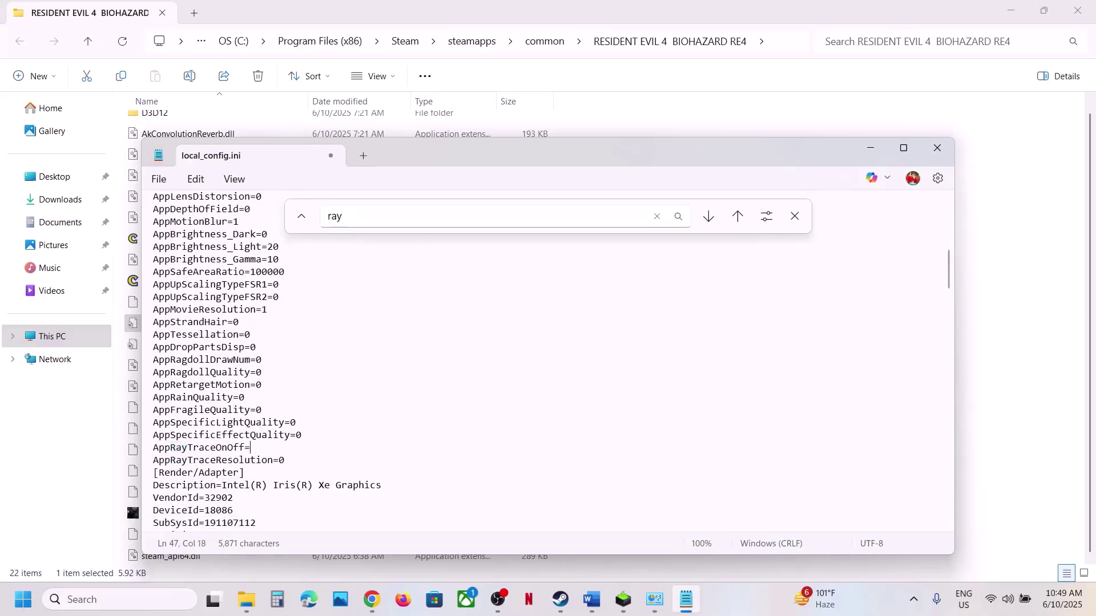
pyautogui.write('1')
pyautogui.press('BackSpace')
pyautogui.write('0')
pyautogui.click(159, 180)
pyautogui.click(178, 297)
pyautogui.click(938, 148)
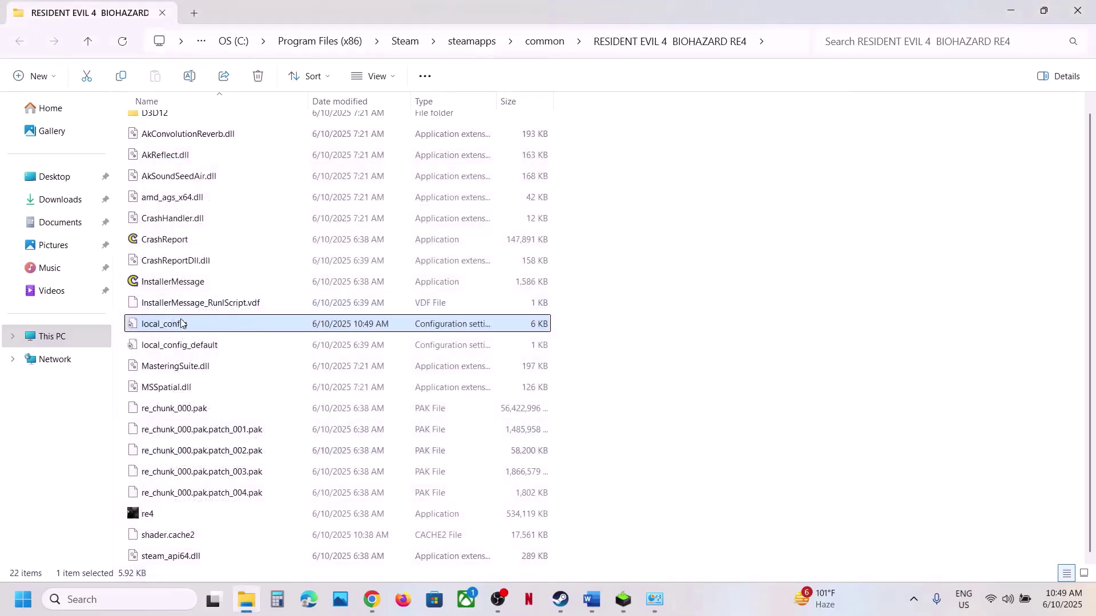
# Step: Make the local_config file read-only in its properties and apply the change
pyautogui.rightClick(182, 323)
pyautogui.click(235, 255)
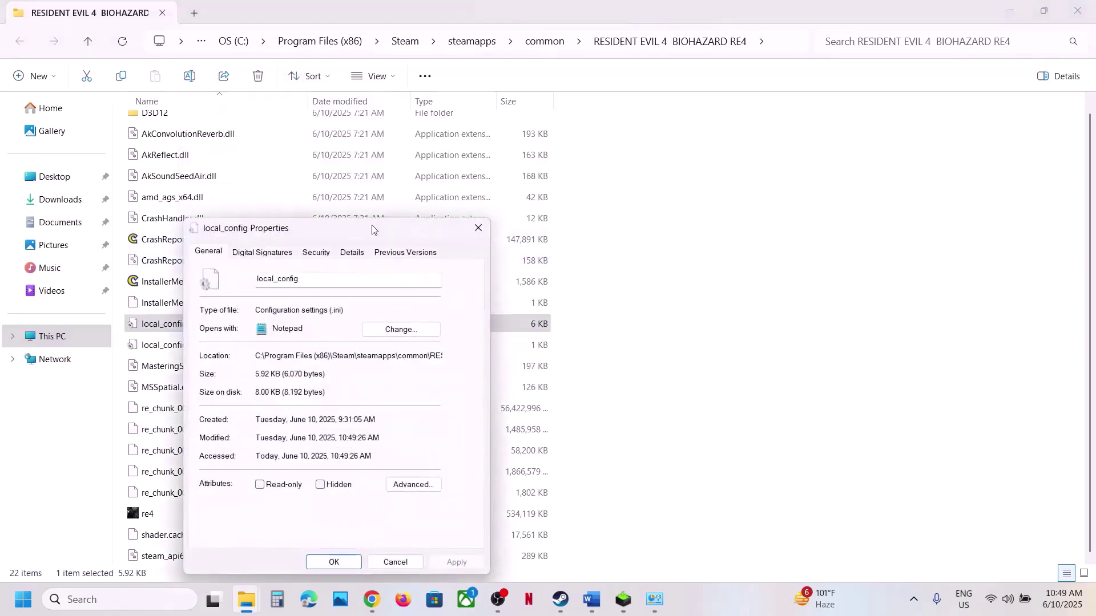
pyautogui.click(260, 485)
pyautogui.click(458, 562)
pyautogui.click(334, 563)
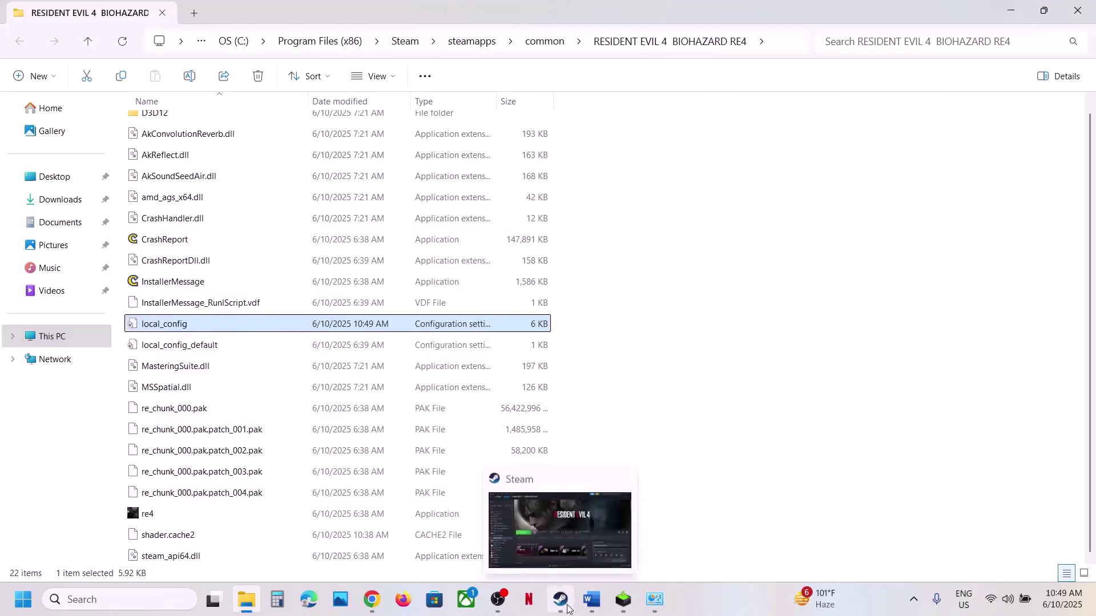
# Step: Return to the Word document through Steam and select "turn off HDR" in Step 8
pyautogui.click(563, 531)
pyautogui.click(617, 541)
pyautogui.click(656, 362)
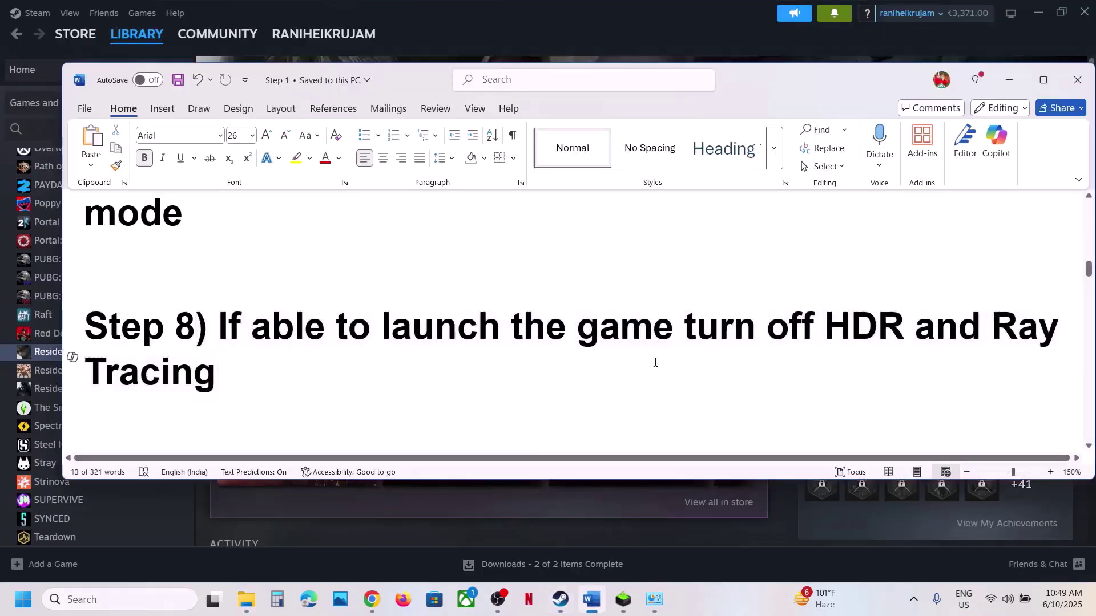
pyautogui.moveTo(687, 328); pyautogui.dragTo(908, 330)
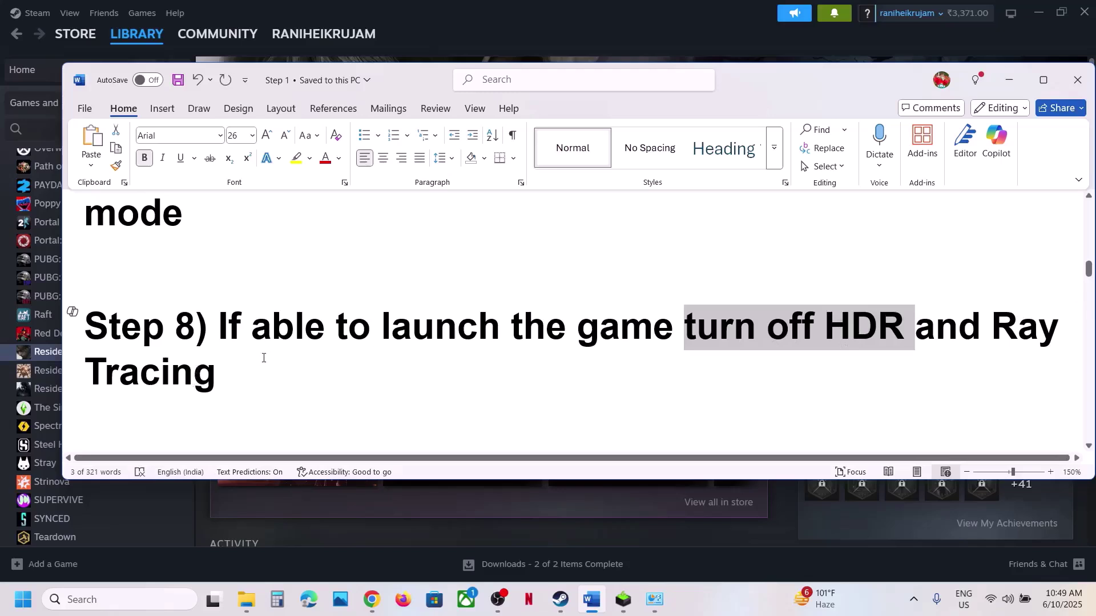
# Step: Append ",Windows HDR" to the end of Step 8 in the document
pyautogui.click(300, 358)
pyautogui.write(',')
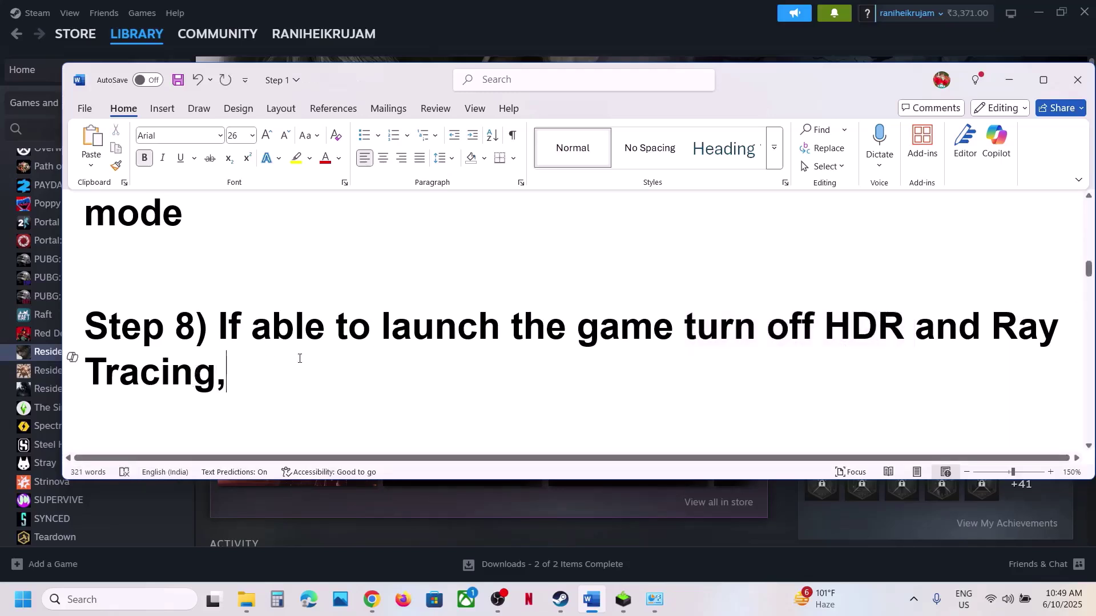
pyautogui.write('W')
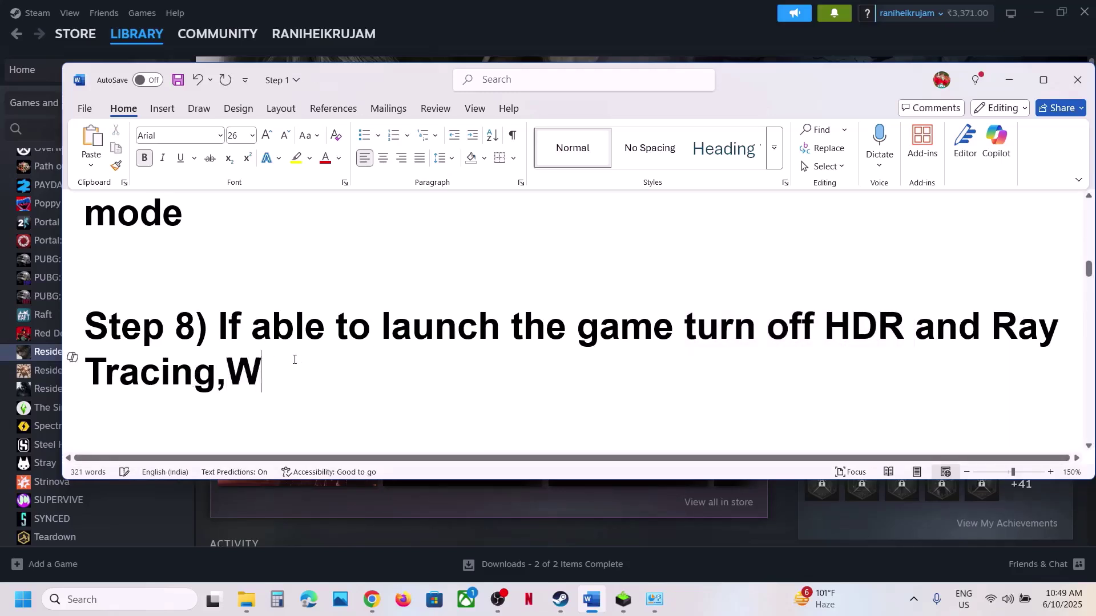
pyautogui.write('indows HDR')
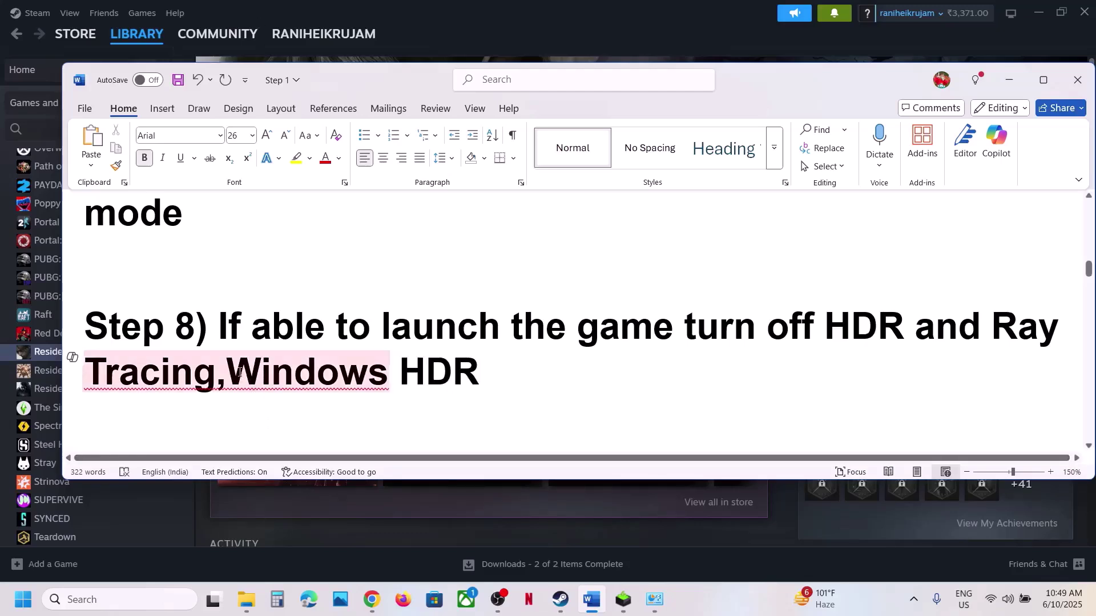
# Step: Select the added "Windows HDR" text, and then the instruction to turn off HDR and Ray Tracing in Step 8
pyautogui.moveTo(228, 371)
pyautogui.mouseDown()
pyautogui.moveTo(519, 379)
pyautogui.moveTo(228, 374)
pyautogui.mouseUp()
pyautogui.click(520, 379)
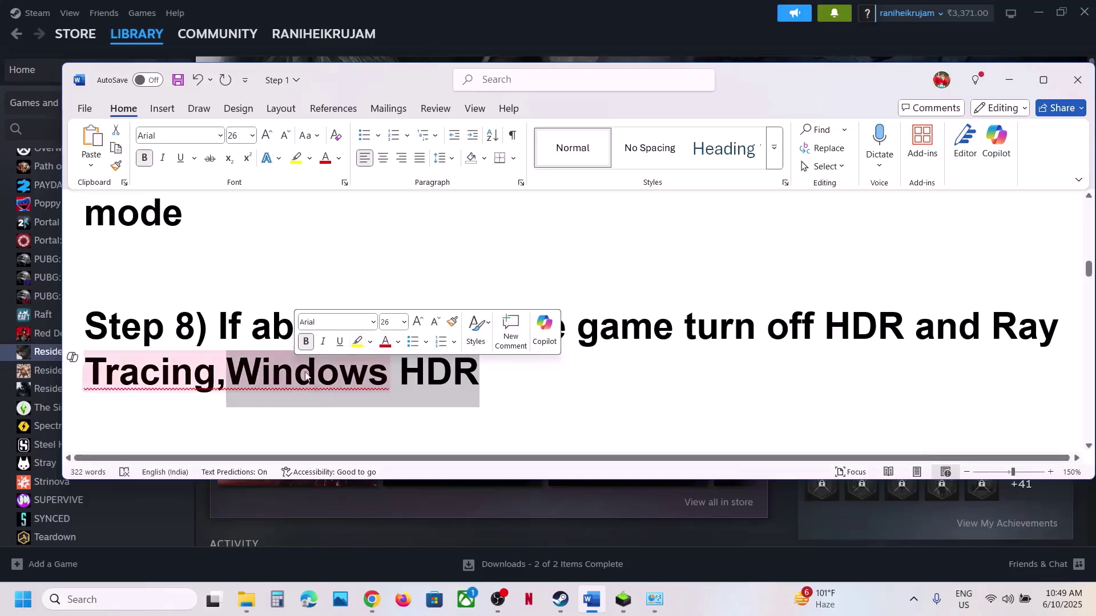
pyautogui.press('Up')
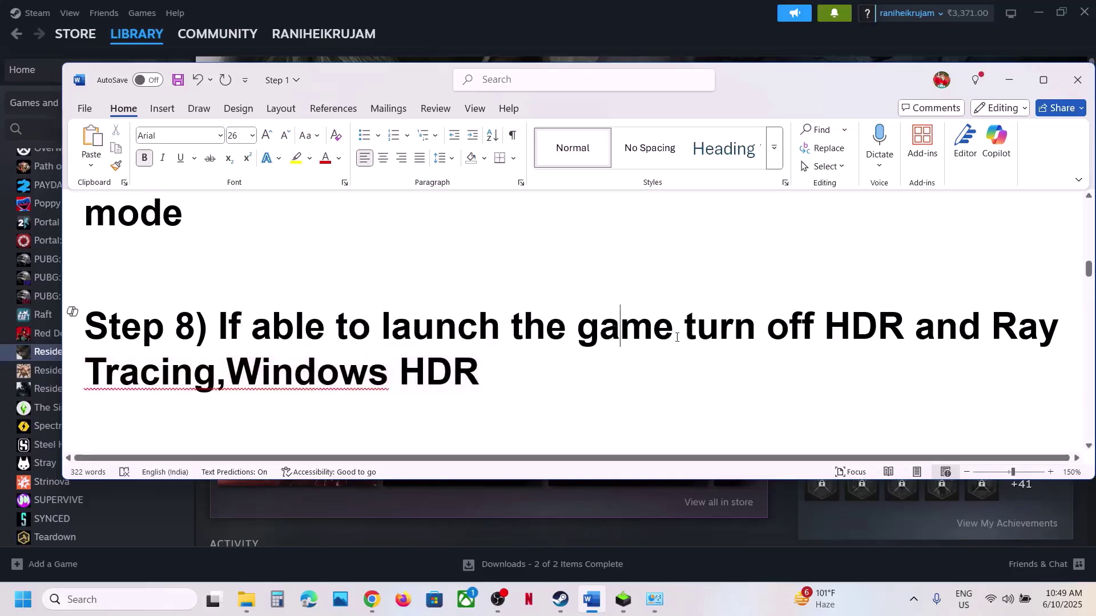
pyautogui.moveTo(617, 328)
pyautogui.mouseDown()
pyautogui.moveTo(1026, 323)
pyautogui.moveTo(229, 376)
pyautogui.moveTo(482, 377)
pyautogui.moveTo(707, 328)
pyautogui.moveTo(685, 329)
pyautogui.mouseUp()
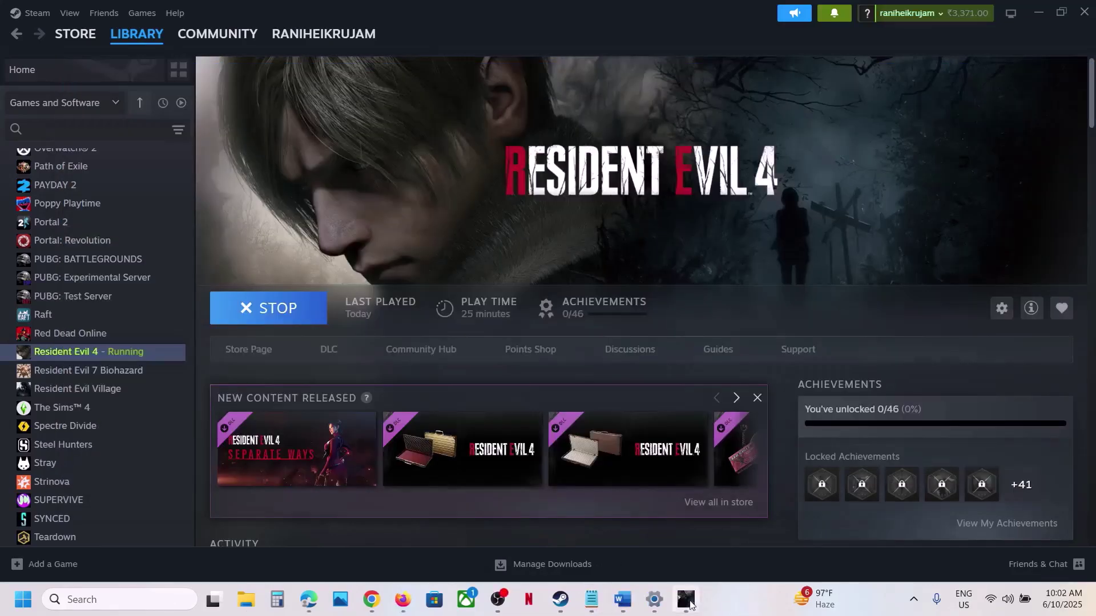
# Step: Switch to the running Resident Evil 4 game and check HDR Mode in its display options and Ray Tracing in its graphics options
pyautogui.click(686, 599)
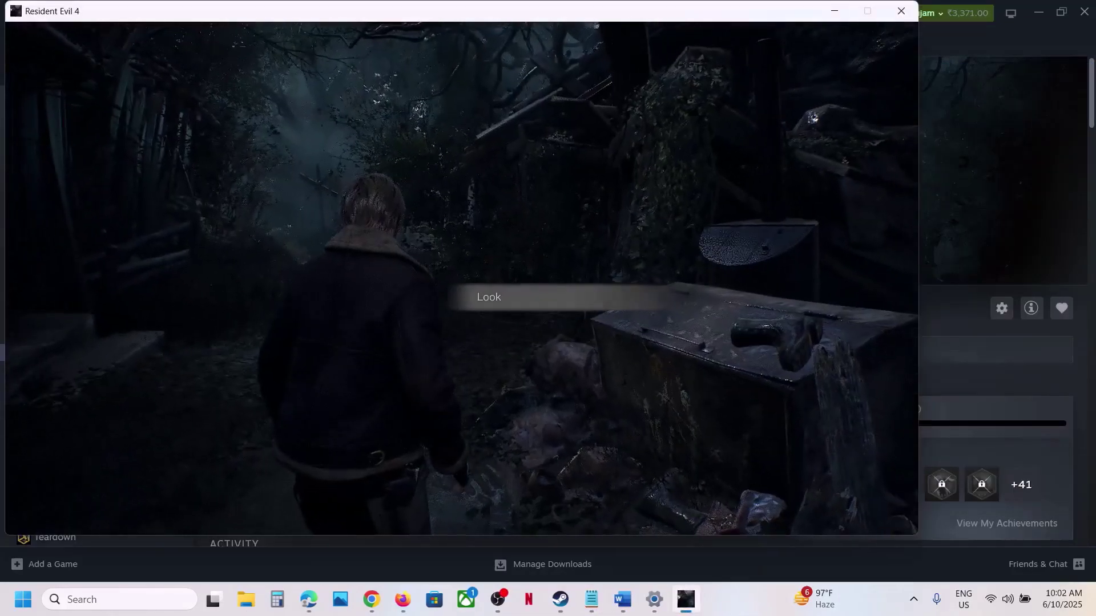
pyautogui.press('Escape')
pyautogui.click(121, 217)
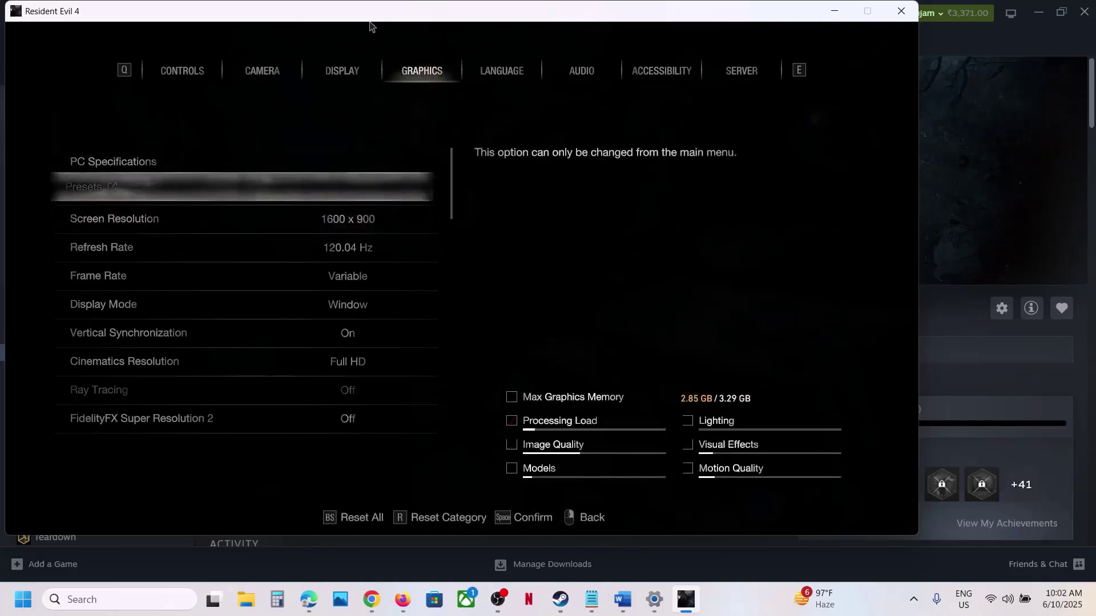
pyautogui.click(347, 66)
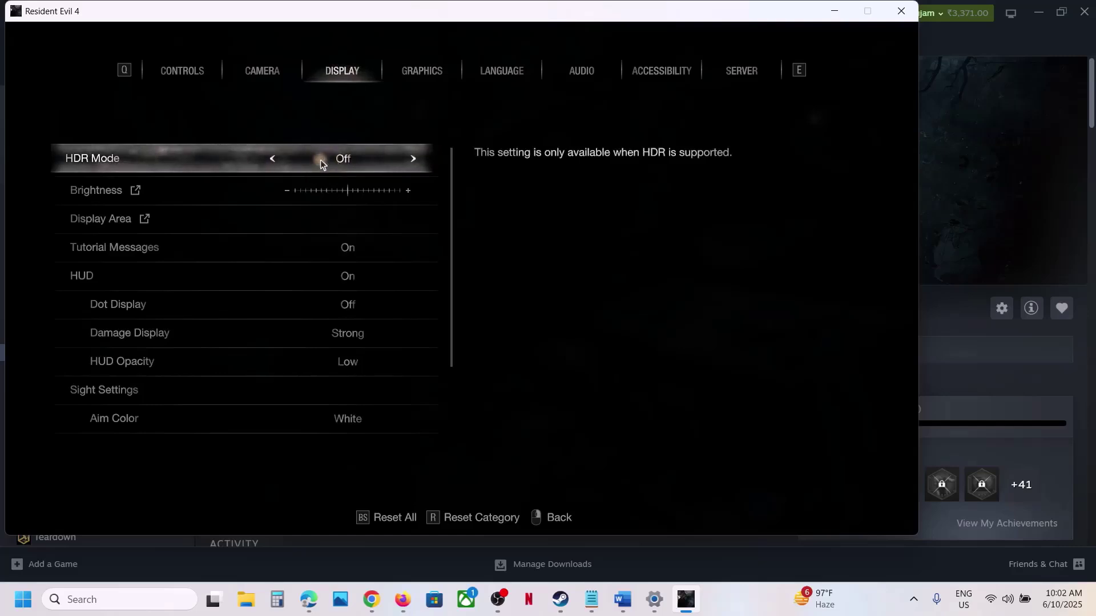
pyautogui.click(415, 76)
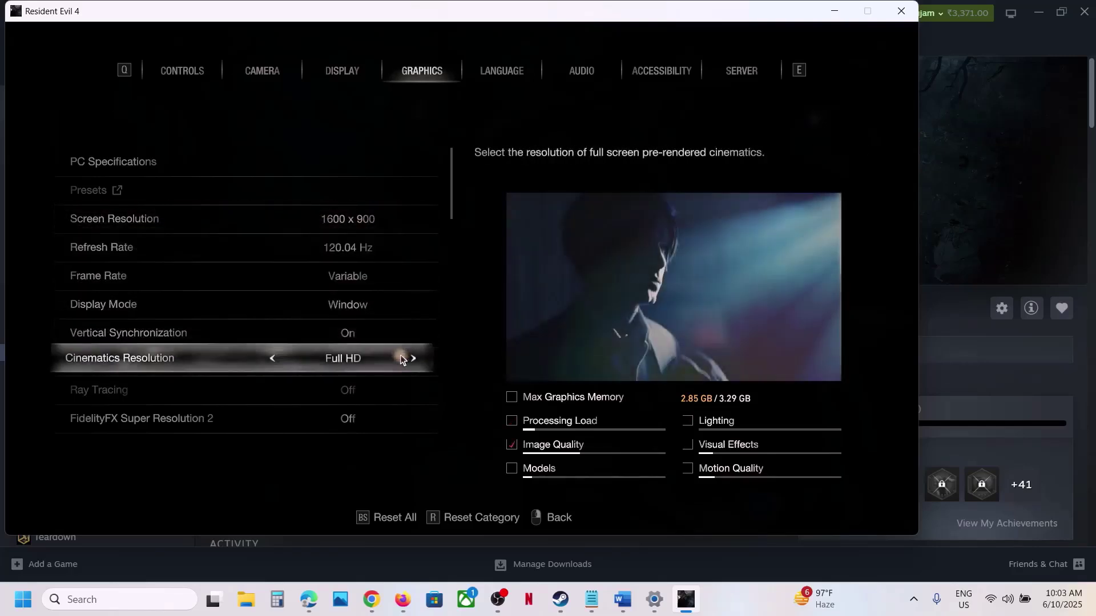
pyautogui.rightClick(400, 359)
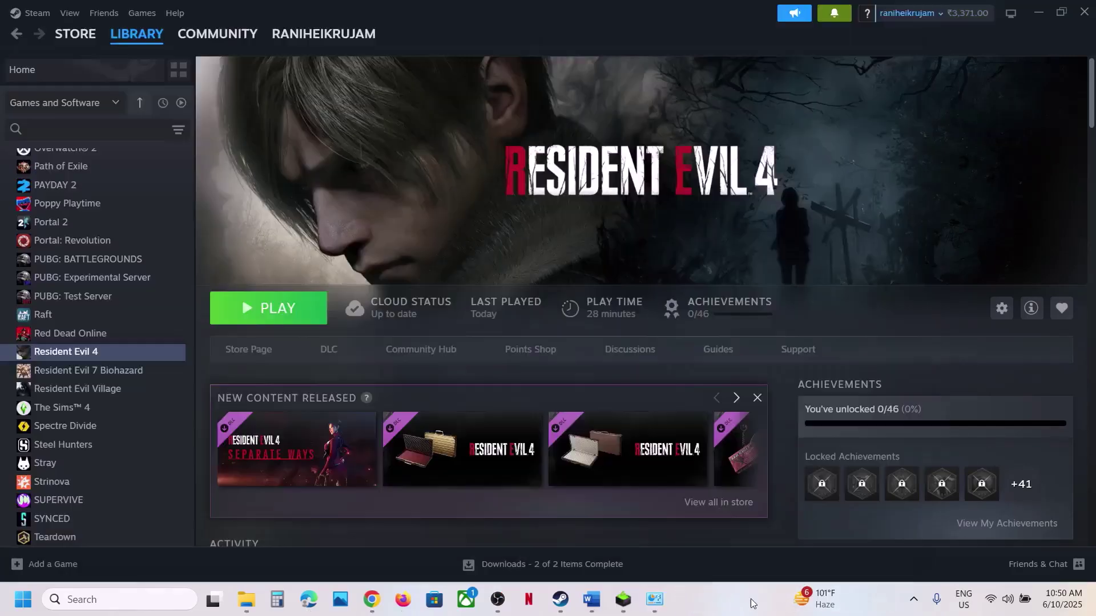
# Step: Return to the Word document and select the Step 9 text "If after updating Windows facing issues"
pyautogui.click(591, 599)
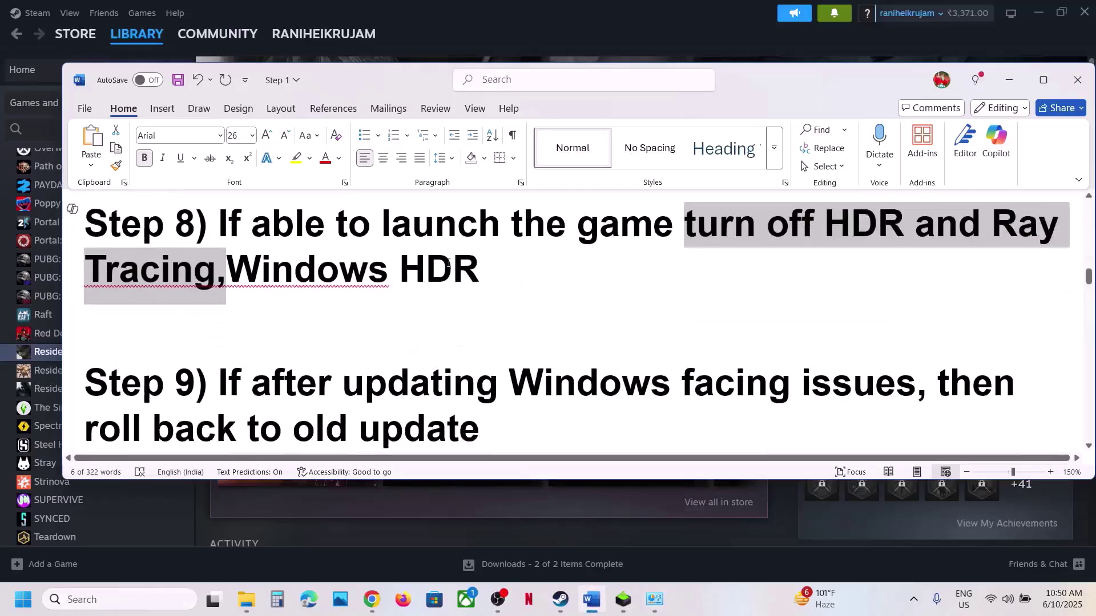
pyautogui.scroll(-1, 446, 306)
pyautogui.moveTo(223, 338)
pyautogui.mouseDown()
pyautogui.moveTo(885, 332)
pyautogui.moveTo(843, 334)
pyautogui.mouseUp()
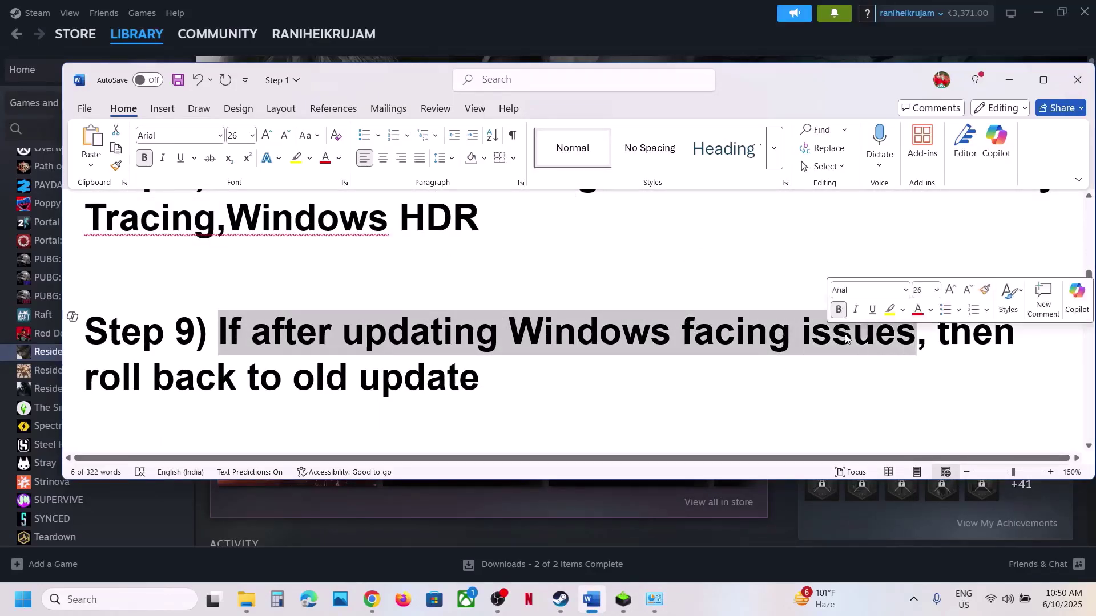
# Step: Open Windows Settings and go through the Windows Update history to the list of updates that can be uninstalled
pyautogui.click(490, 15)
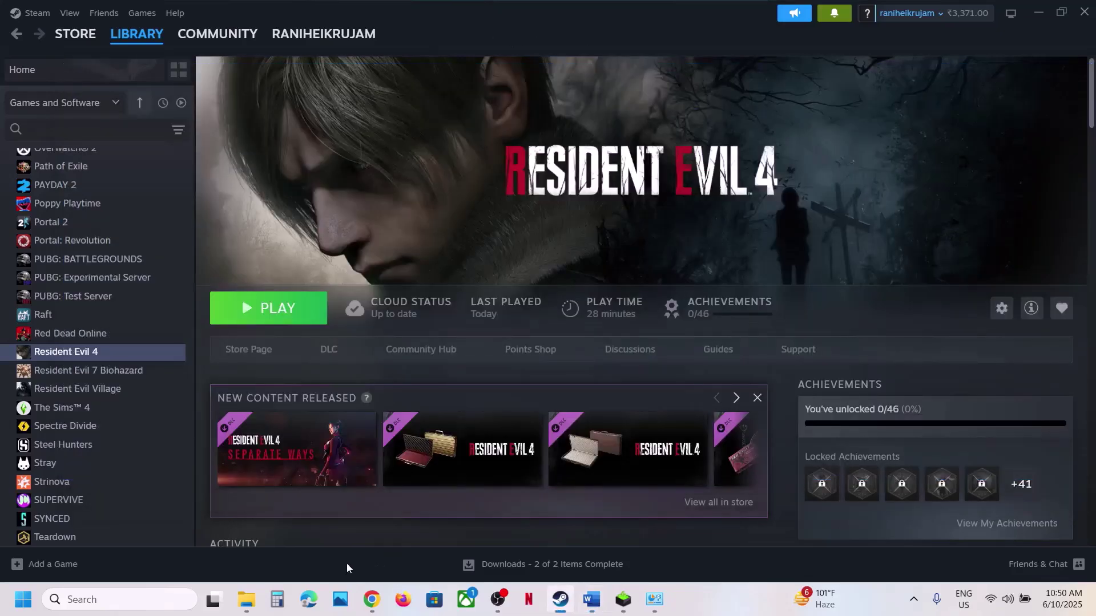
pyautogui.press('super+i')
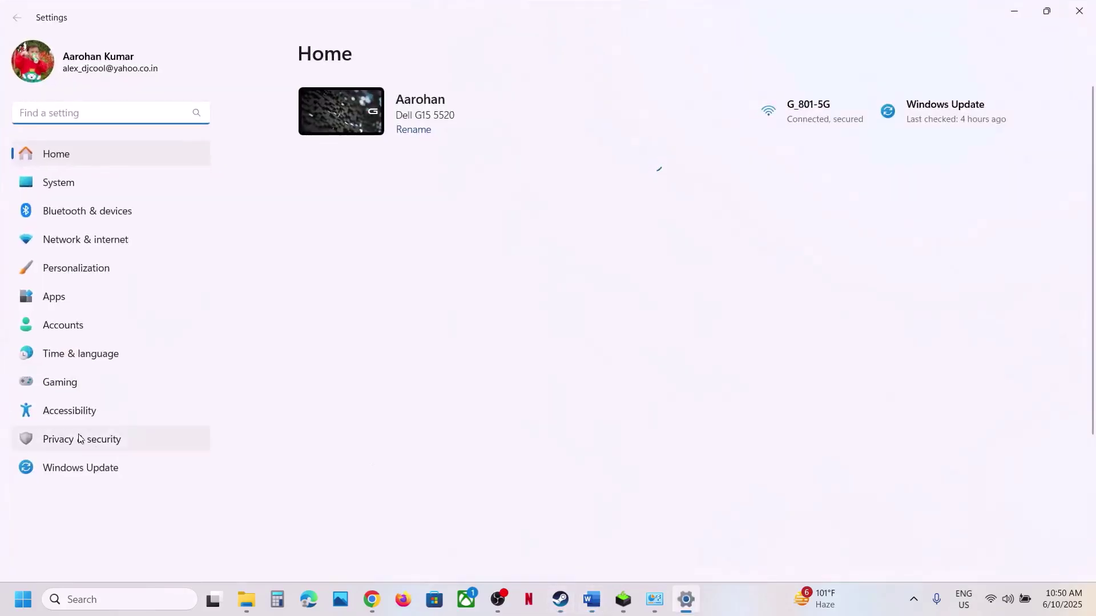
pyautogui.click(80, 448)
pyautogui.click(86, 468)
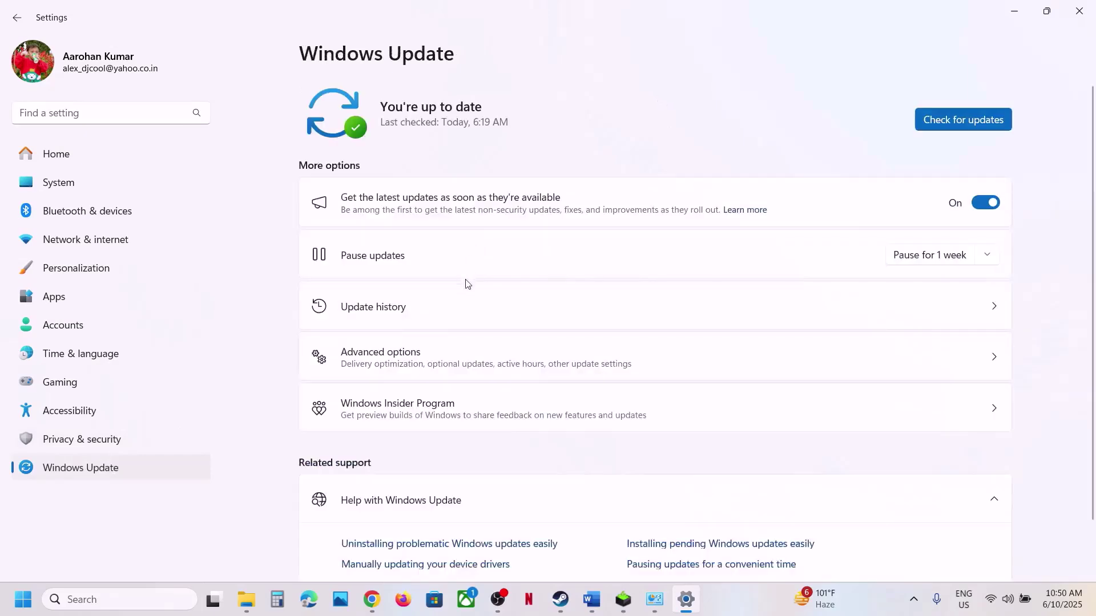
pyautogui.click(406, 316)
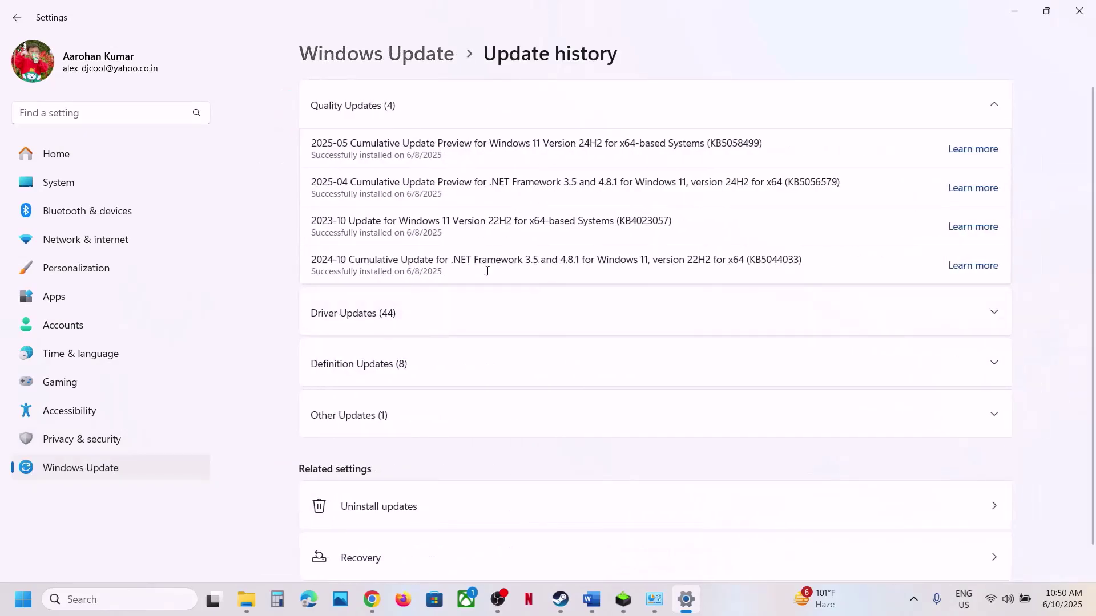
pyautogui.scroll(-1, 443, 394)
pyautogui.click(356, 458)
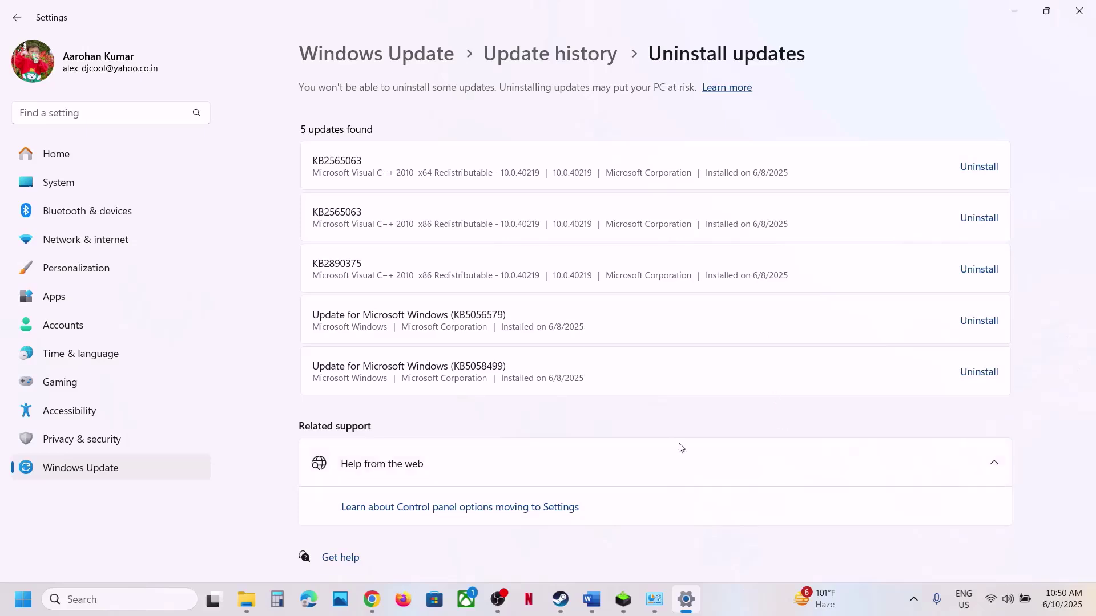
# Step: Switch back to the Word document and select "then roll back to old update" in Step 9
pyautogui.click(591, 600)
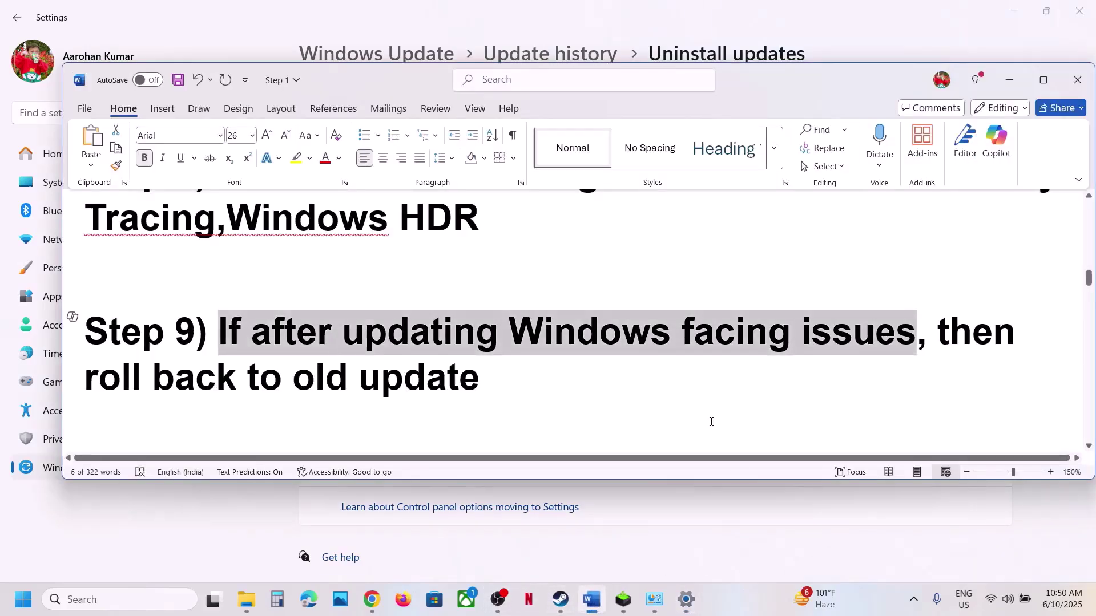
pyautogui.click(542, 382)
pyautogui.moveTo(368, 341); pyautogui.dragTo(681, 340)
pyautogui.click(520, 375)
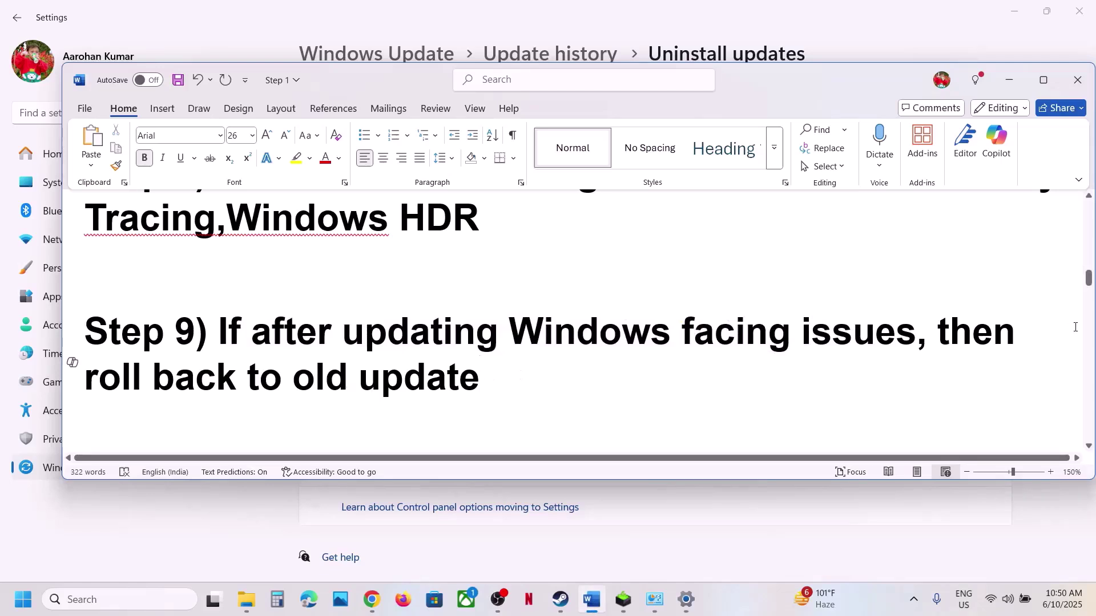
pyautogui.moveTo(952, 333); pyautogui.dragTo(1006, 372)
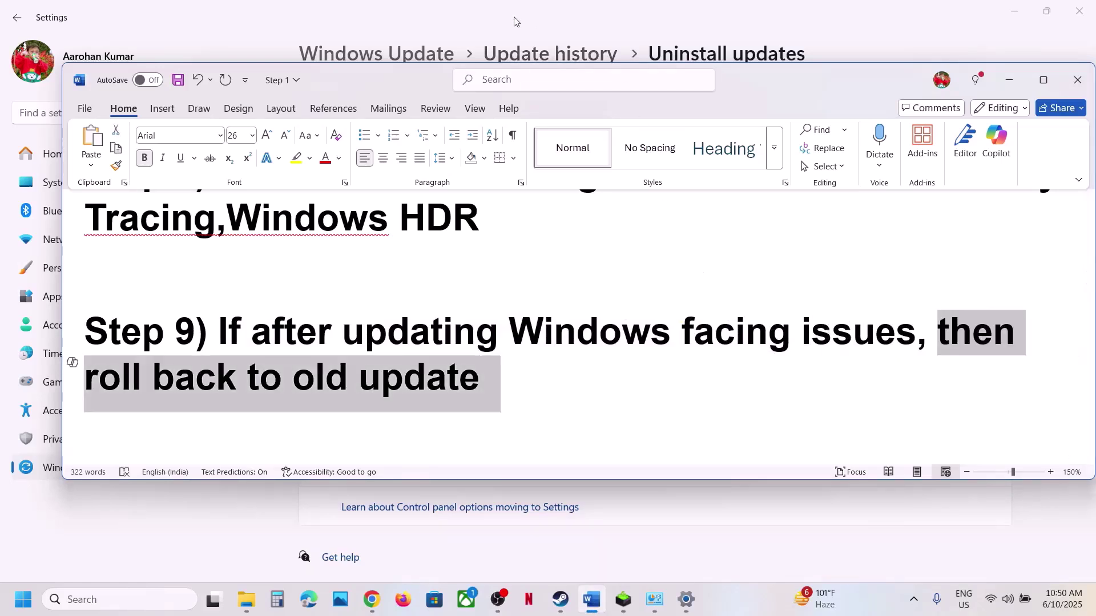
# Step: Switch to Windows Settings and open Recovery from Windows Update's advanced options to view the Go back option
pyautogui.hotkey('alt', 'Tab')
pyautogui.click(105, 469)
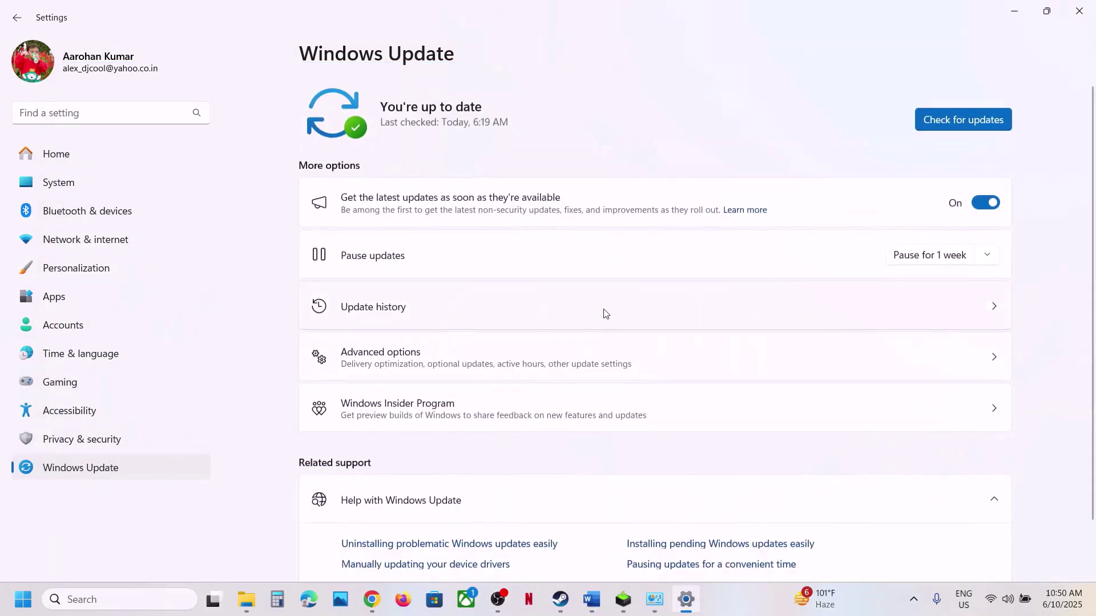
pyautogui.click(399, 368)
pyautogui.scroll(-2, 468, 377)
pyautogui.click(477, 399)
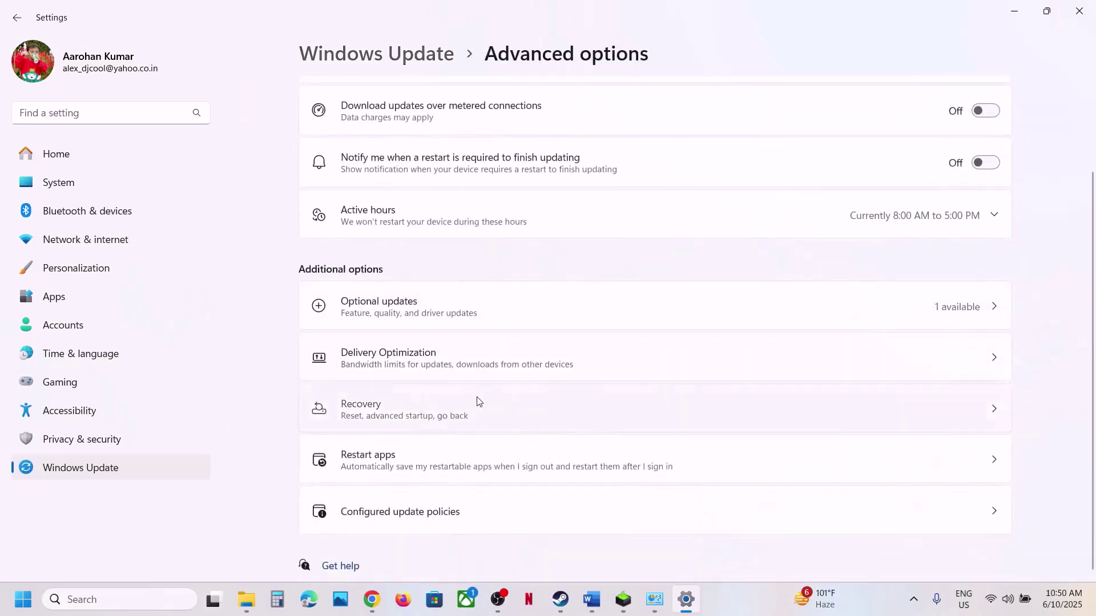
pyautogui.scroll(-1, 681, 331)
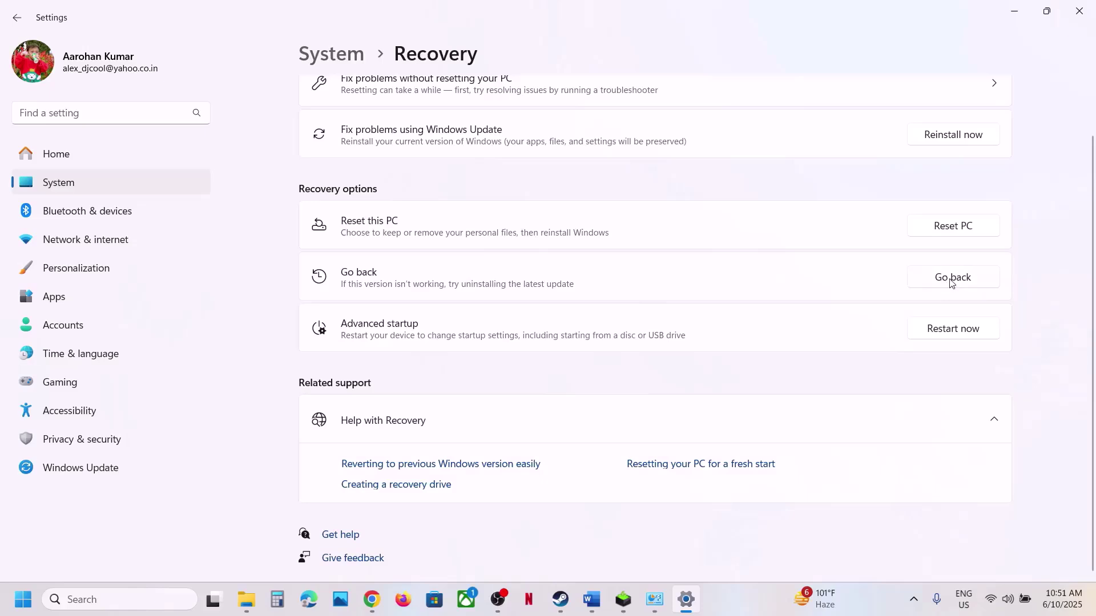
# Step: Close Settings and read Step 10 about renaming the config folder and save files in the Word document
pyautogui.click(1089, 13)
pyautogui.scroll(-5, 465, 368)
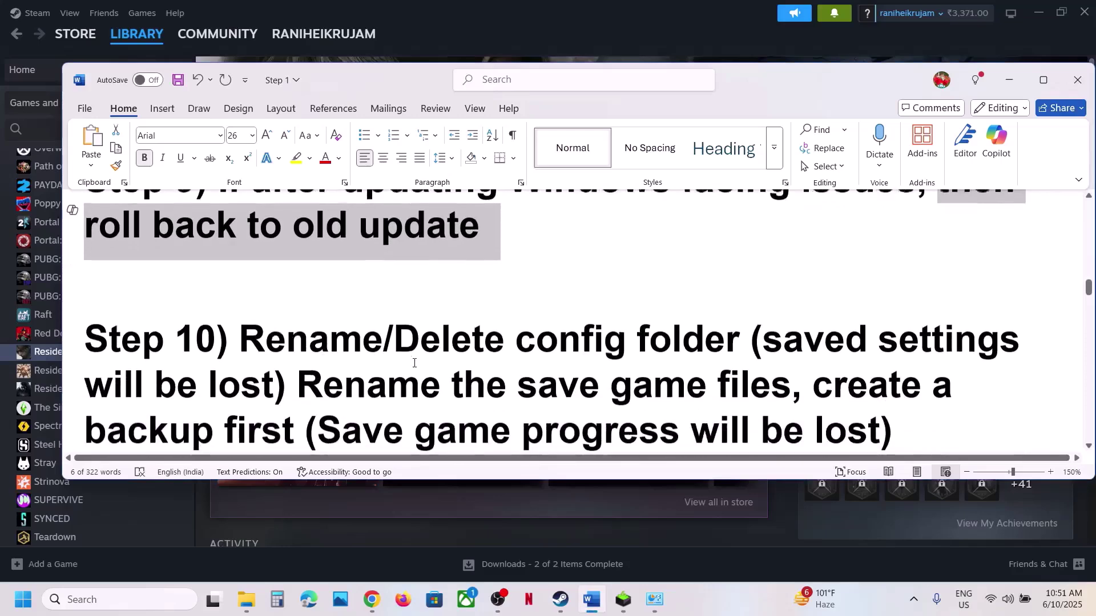
pyautogui.scroll(1, 258, 293)
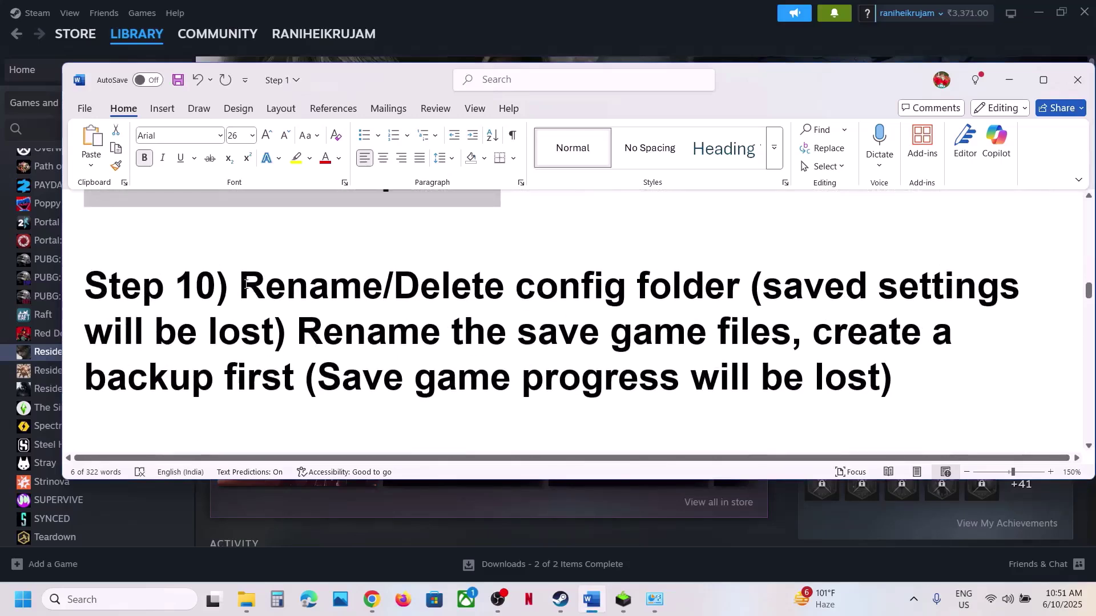
# Step: Highlight "Rename/Delete config" and the note "saved settings will be lost" in Step 10 of the Word document
pyautogui.moveTo(240, 285); pyautogui.dragTo(740, 288)
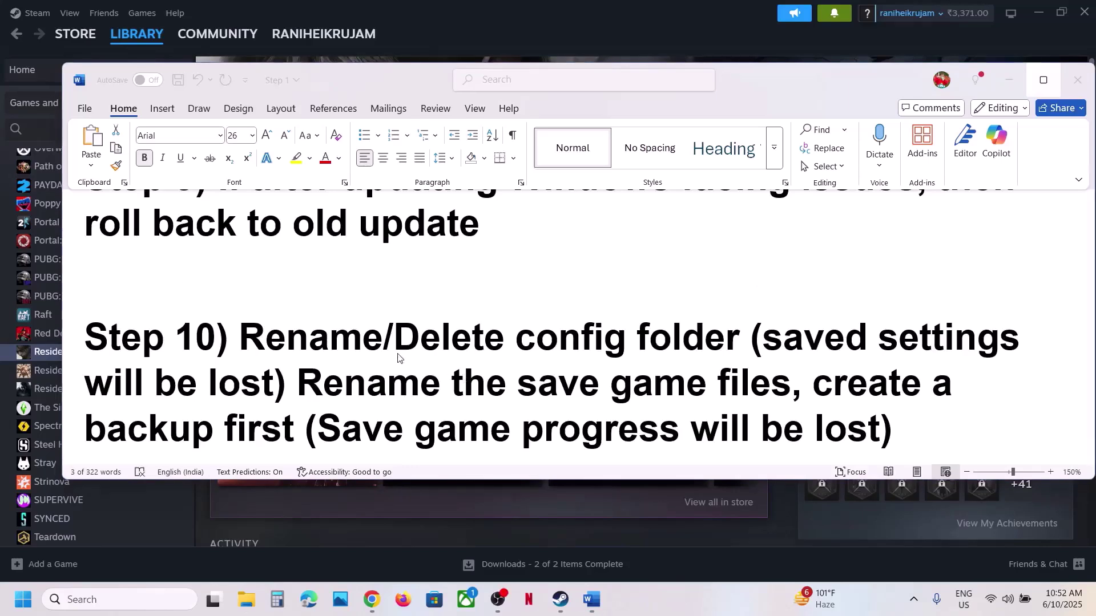
pyautogui.moveTo(240, 340); pyautogui.dragTo(636, 340)
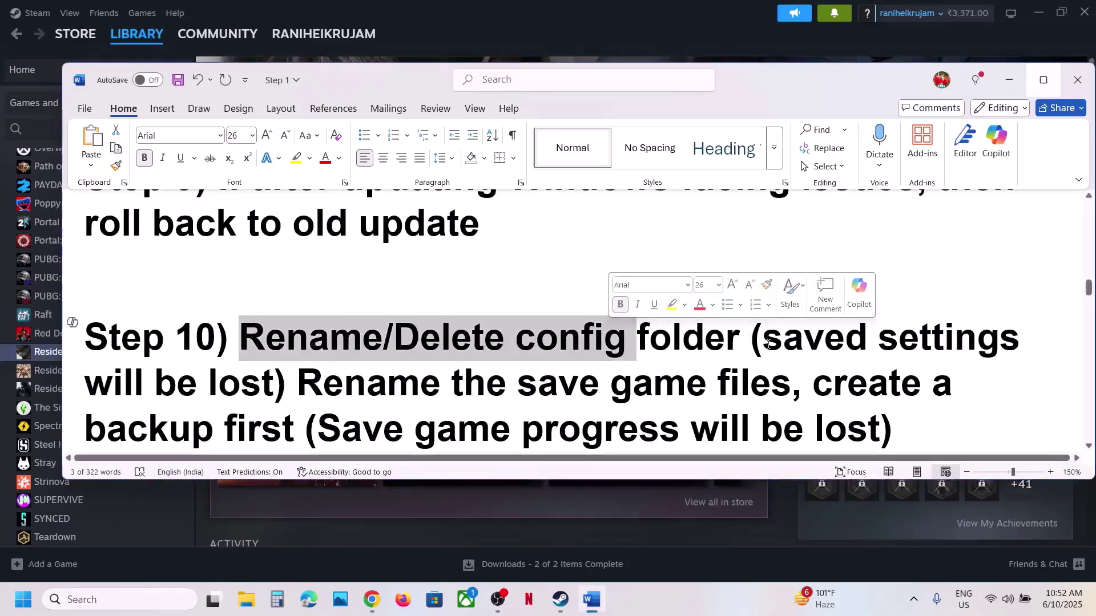
pyautogui.moveTo(764, 340); pyautogui.dragTo(286, 385)
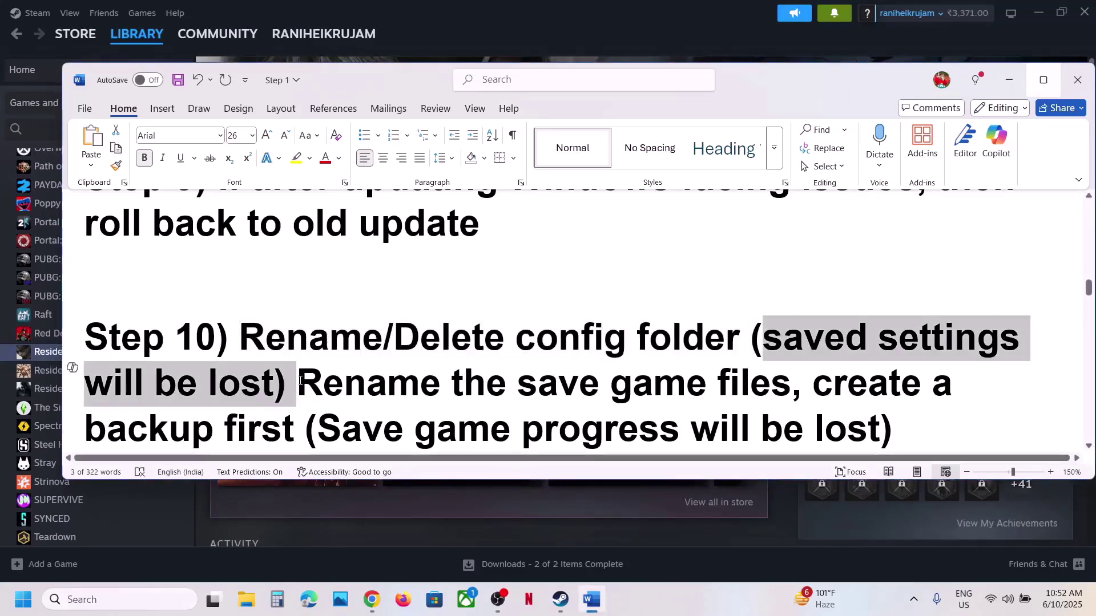
# Step: Switch to Steam and browse the local files of Resident Evil 4 to open its installation folder
pyautogui.click(437, 46)
pyautogui.rightClick(97, 353)
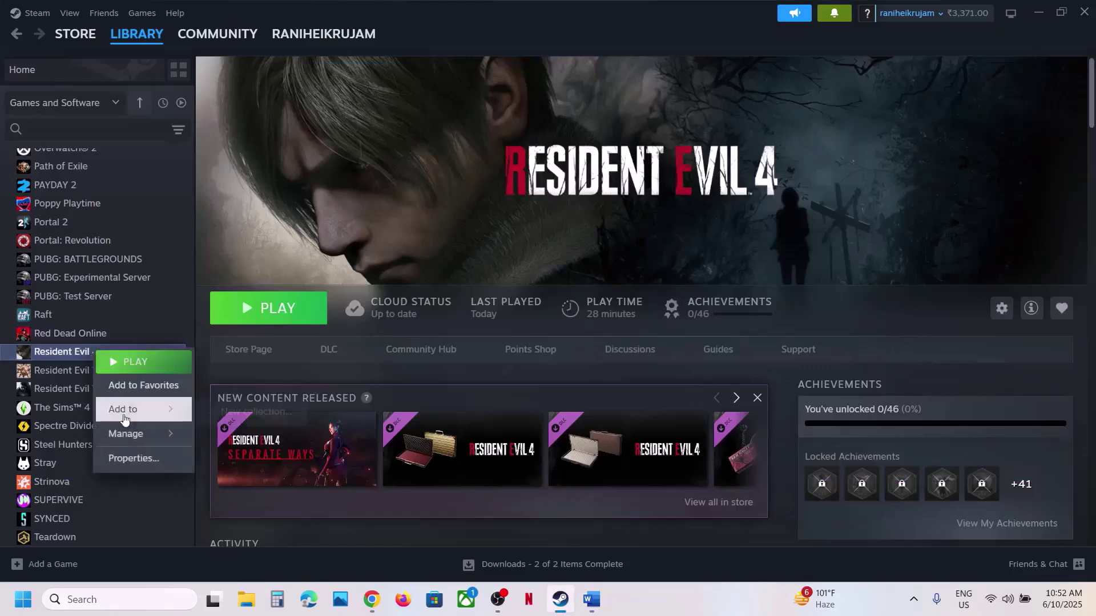
pyautogui.moveTo(122, 433)
pyautogui.click(228, 458)
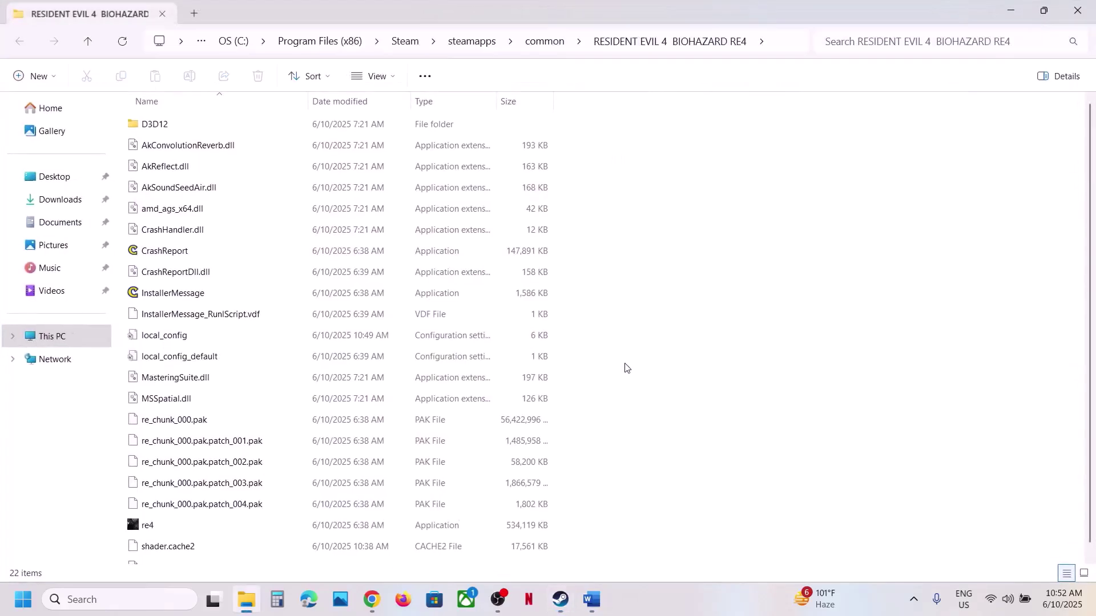
# Step: Back up the local_config file to the desktop below the crash report and installer icons, and bring up the original file's options
pyautogui.click(180, 339)
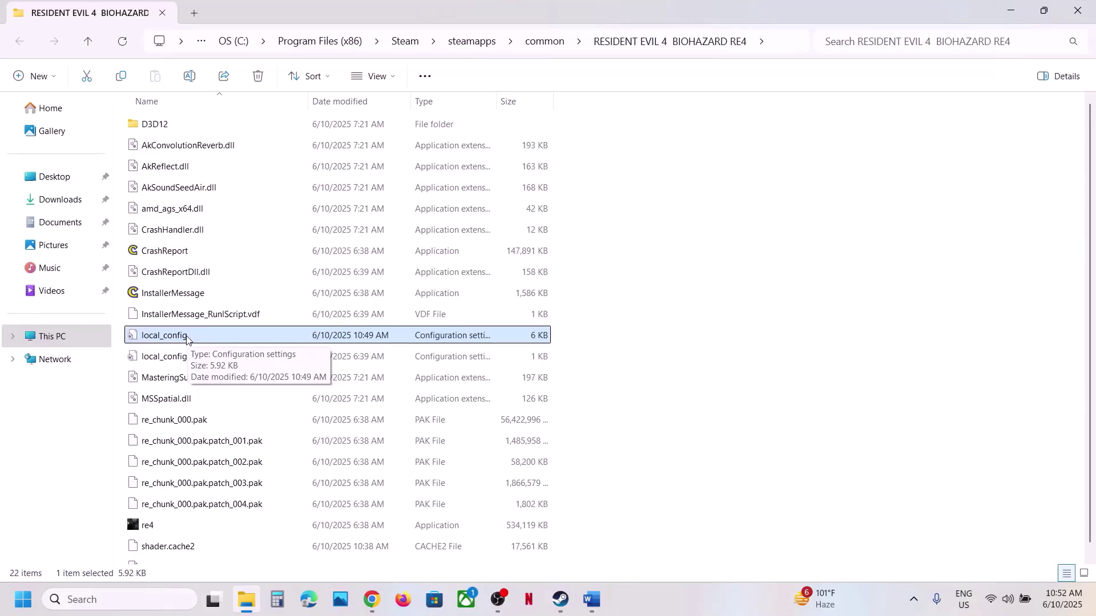
pyautogui.rightClick(186, 339)
pyautogui.click(242, 359)
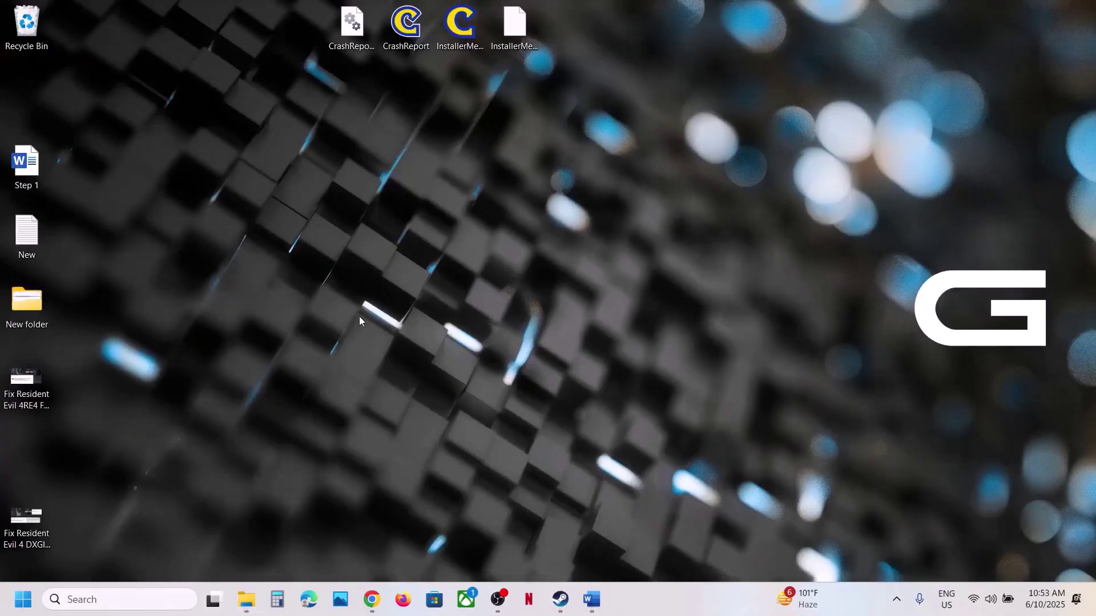
pyautogui.hotkey('ctrl', 'v')
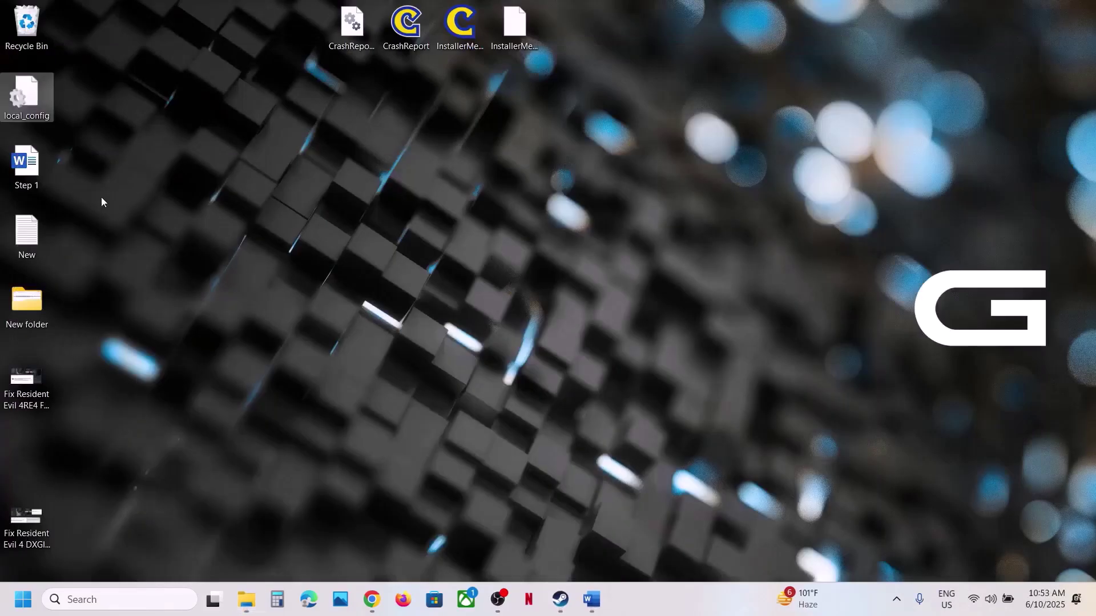
pyautogui.moveTo(46, 104); pyautogui.dragTo(451, 128)
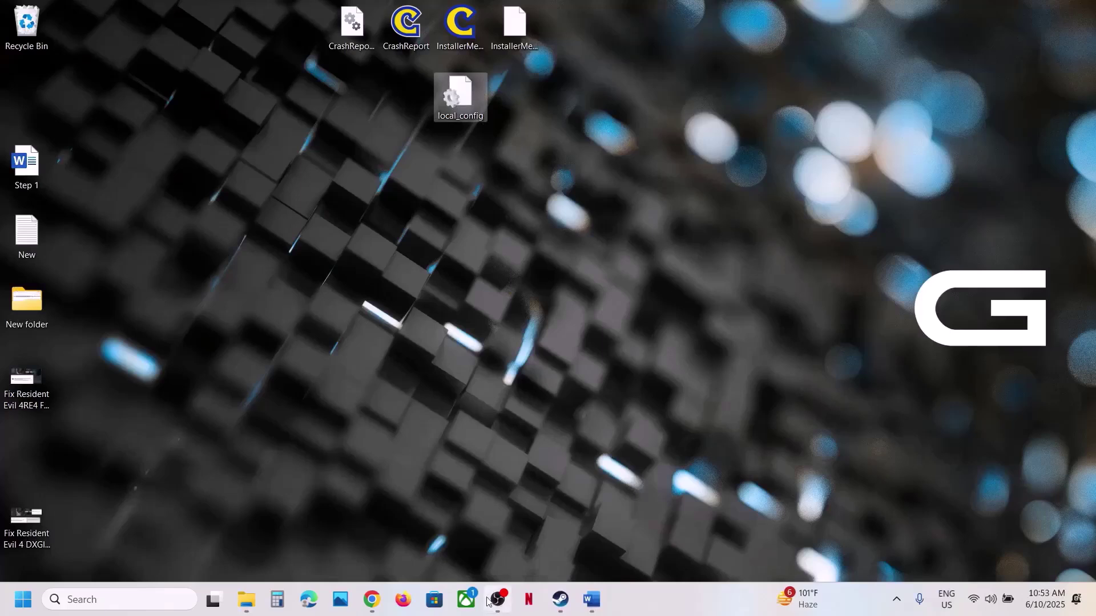
pyautogui.click(246, 600)
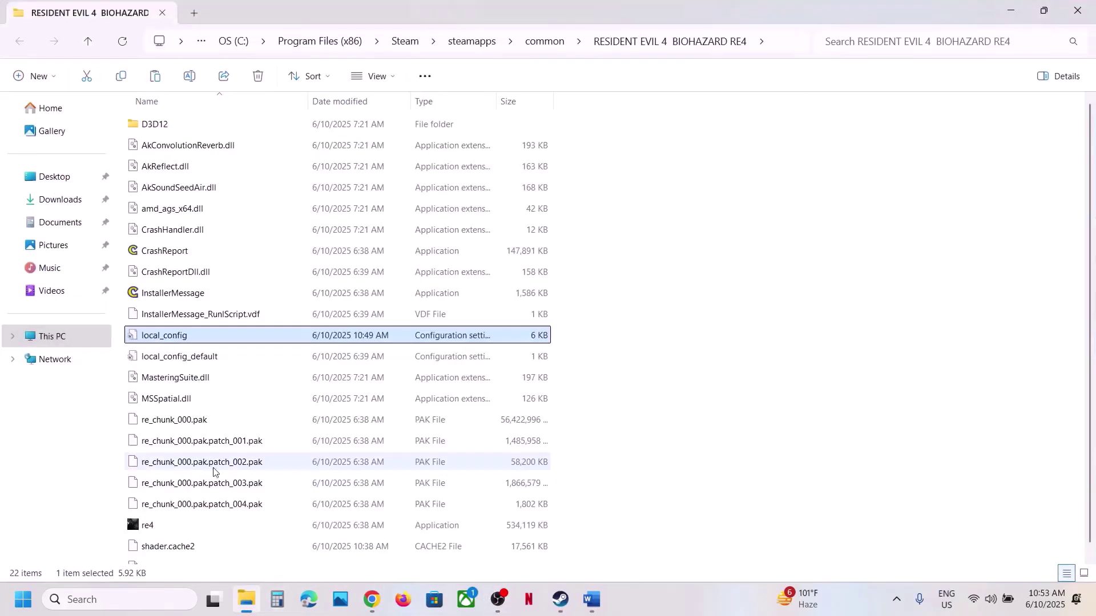
pyautogui.rightClick(169, 337)
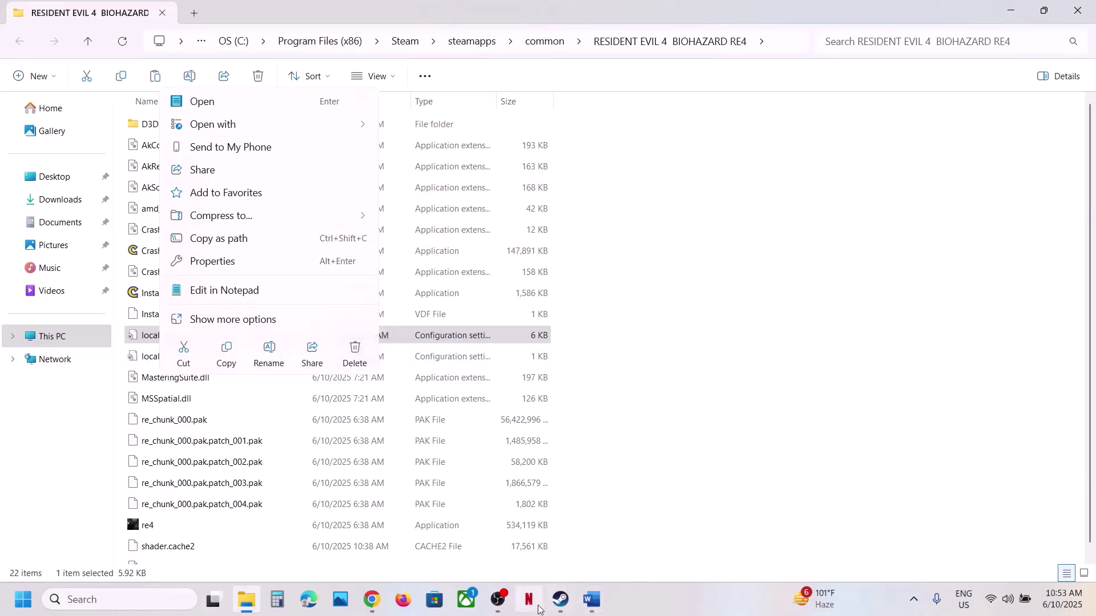
# Step: Switch to the Word document, highlight Step 10's instructions on renaming save game files and backing up first, and minimize it
pyautogui.click(560, 600)
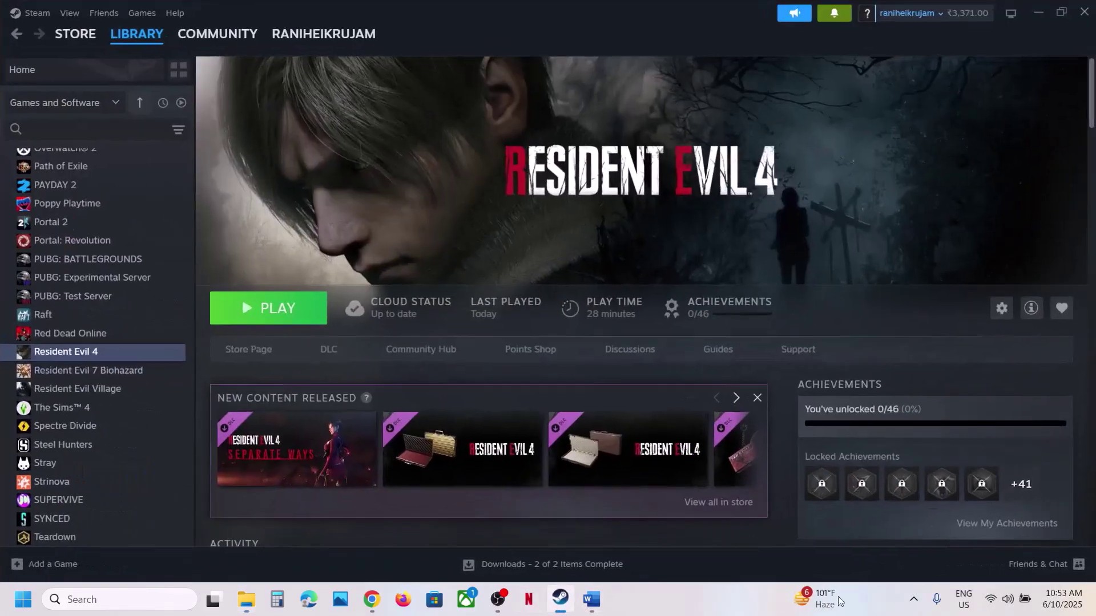
pyautogui.click(591, 599)
pyautogui.scroll(-1, 399, 378)
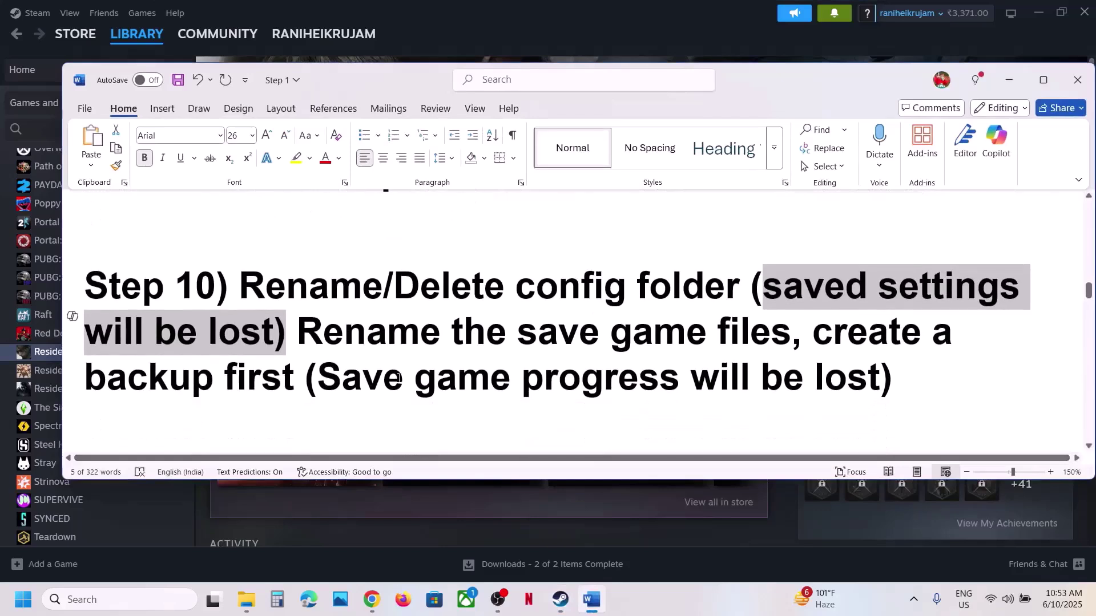
pyautogui.moveTo(298, 337); pyautogui.dragTo(749, 348)
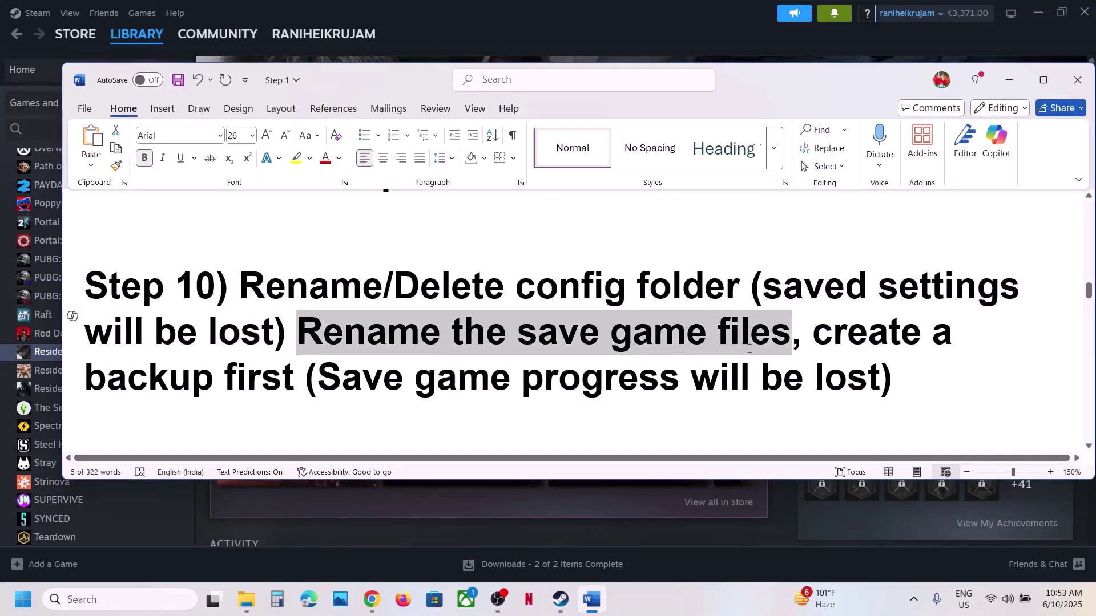
pyautogui.moveTo(332, 375); pyautogui.dragTo(869, 377)
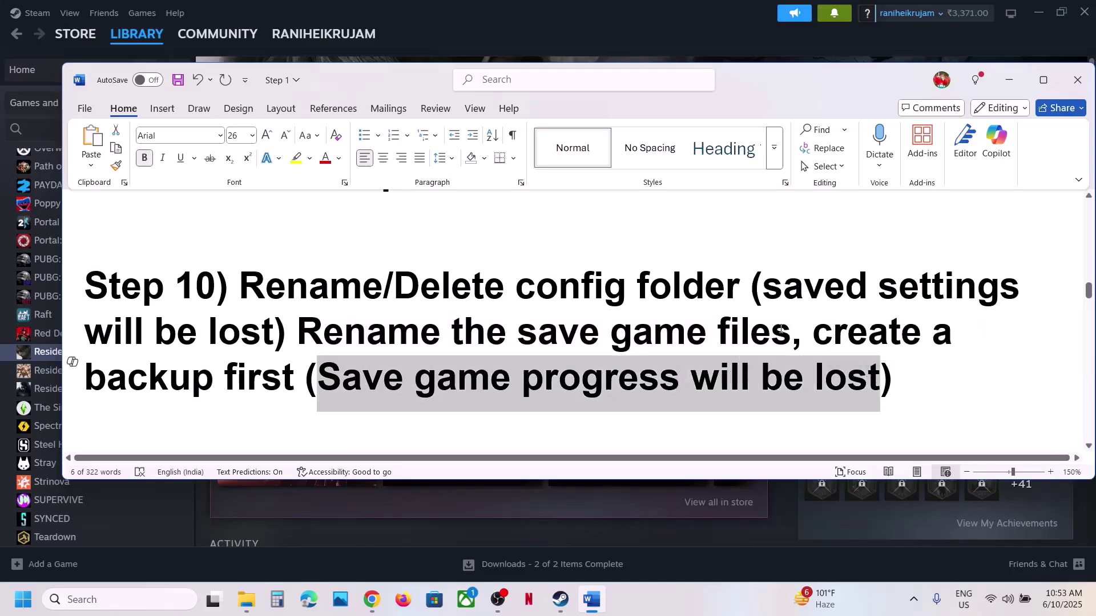
pyautogui.moveTo(820, 332); pyautogui.dragTo(297, 377)
pyautogui.click(592, 600)
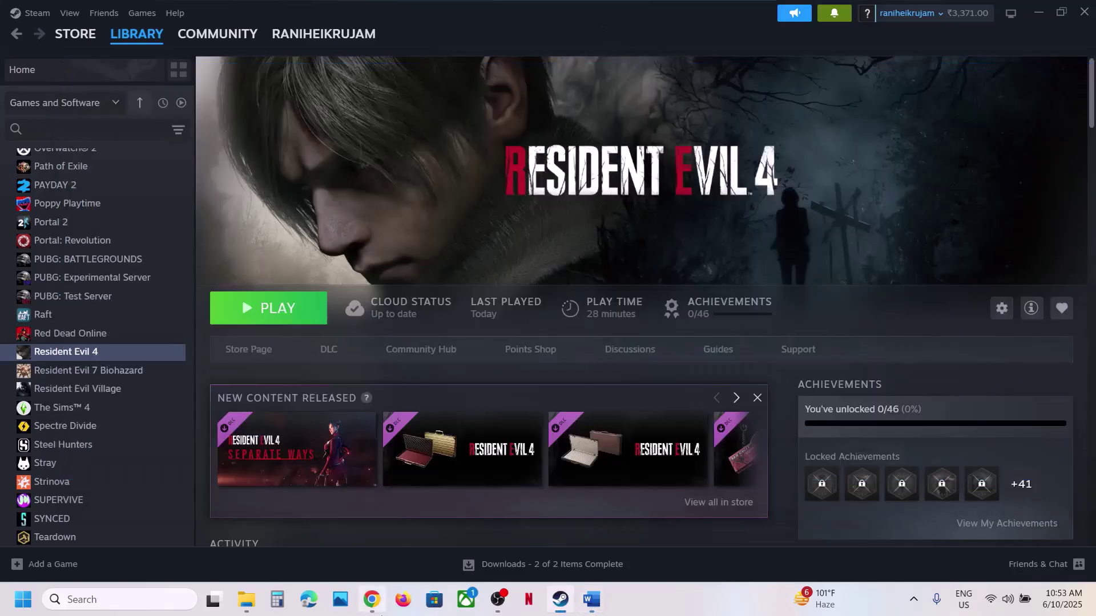
# Step: In File Explorer, go to C:\Program Files (x86)\Steam\userdata and open the account's folder
pyautogui.click(258, 597)
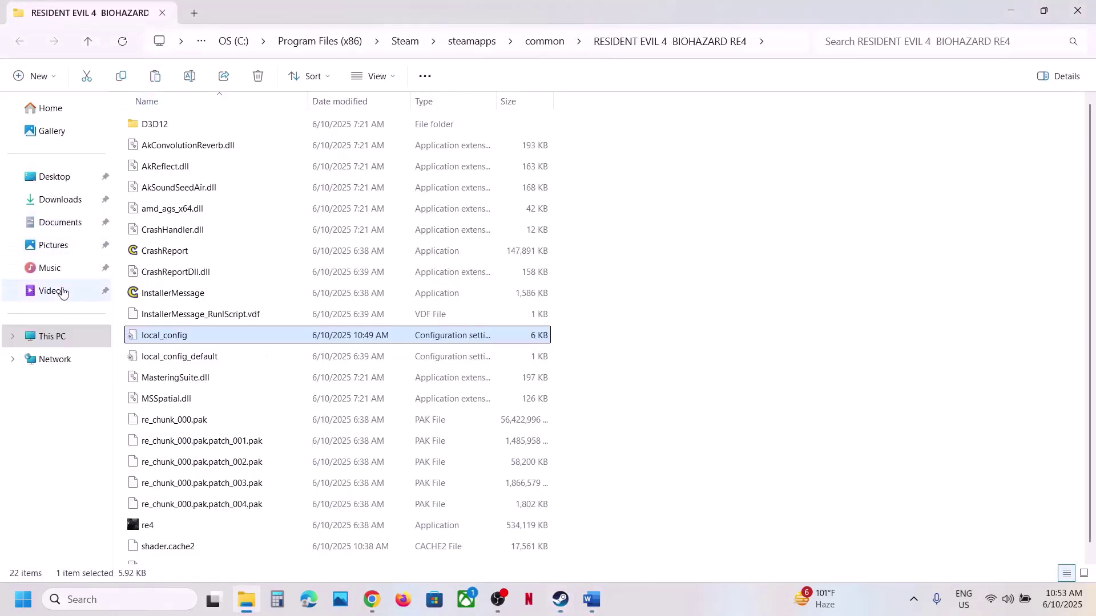
pyautogui.click(60, 342)
pyautogui.doubleClick(156, 129)
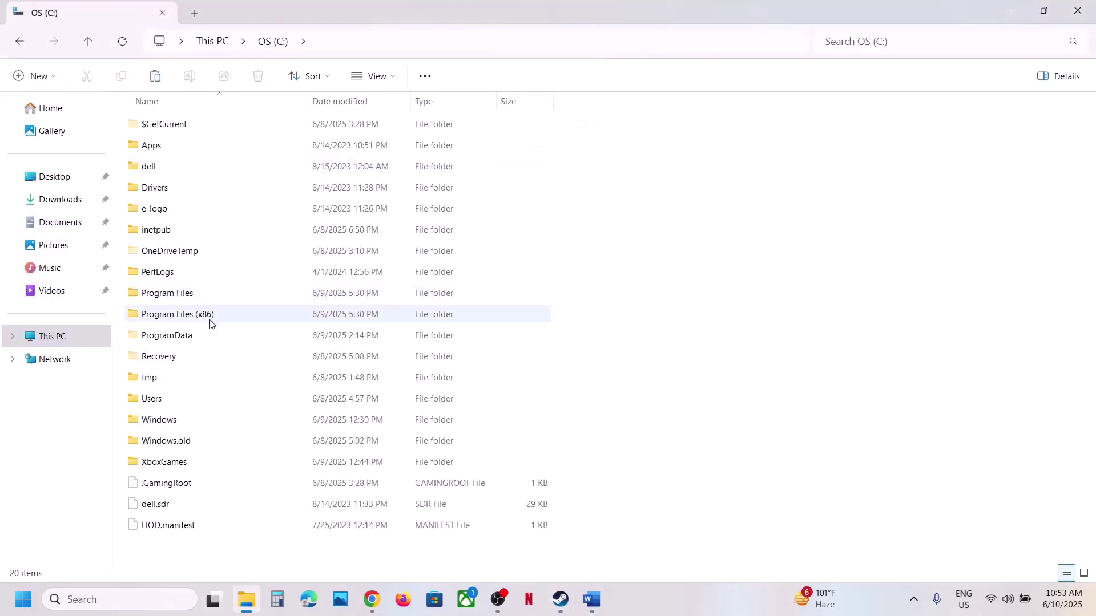
pyautogui.doubleClick(176, 318)
pyautogui.scroll(-2, 221, 387)
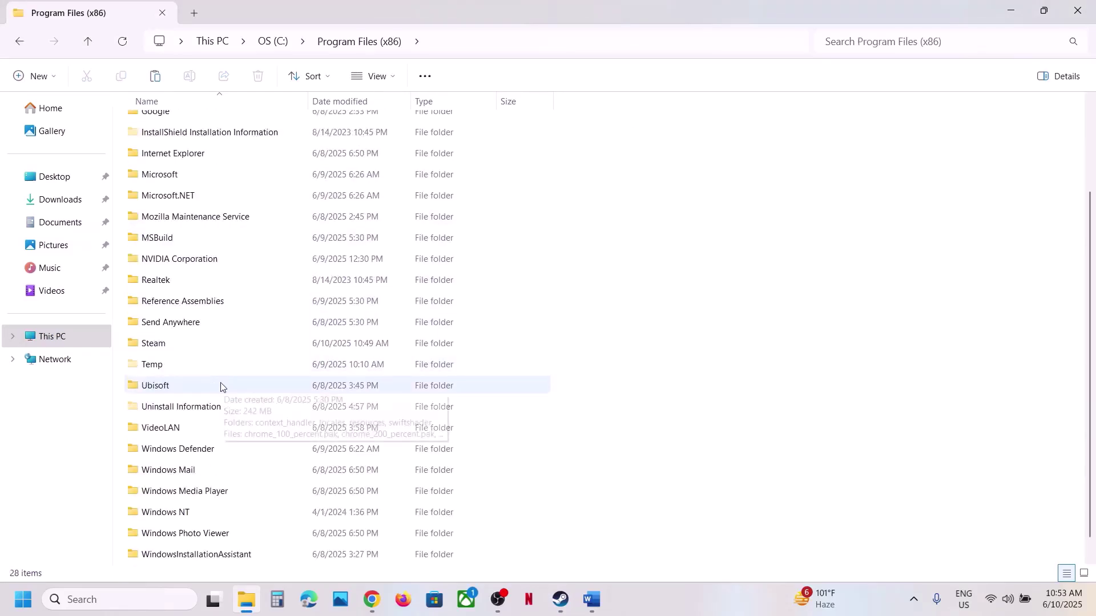
pyautogui.doubleClick(162, 343)
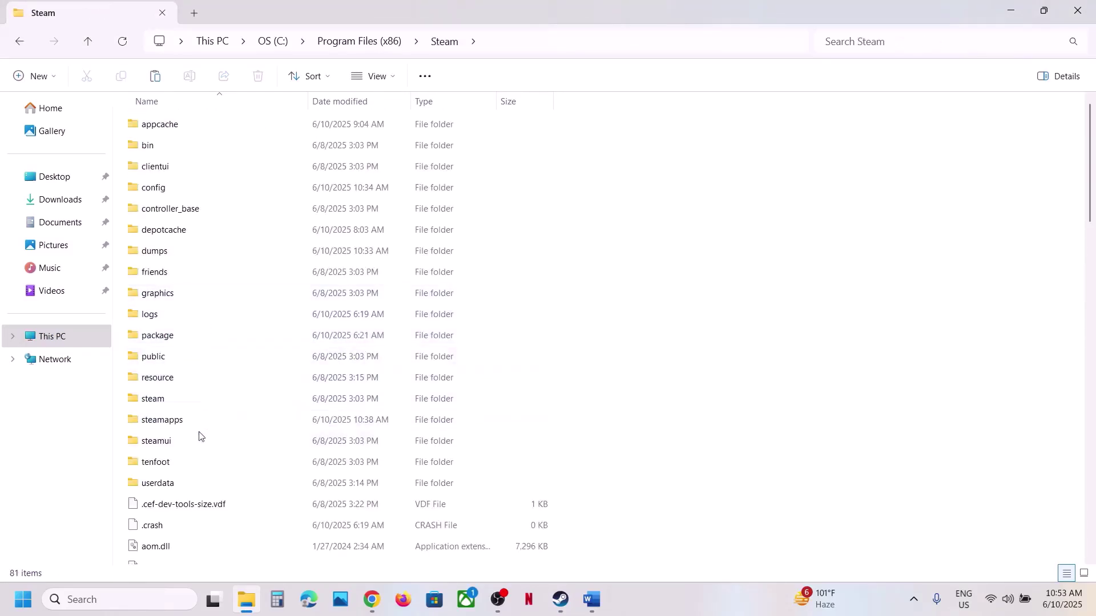
pyautogui.doubleClick(172, 484)
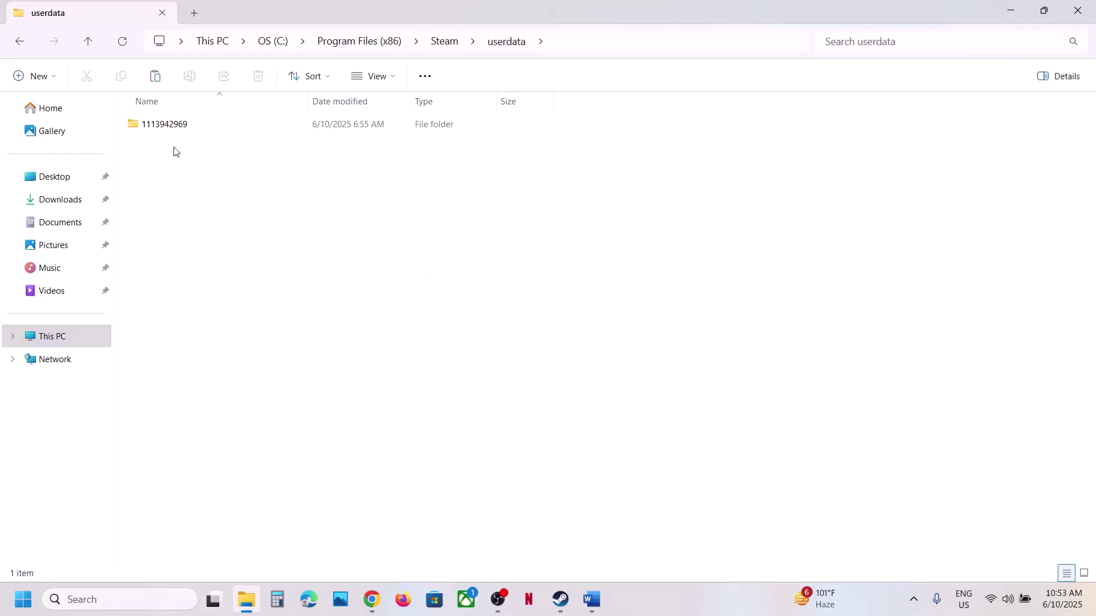
pyautogui.doubleClick(171, 124)
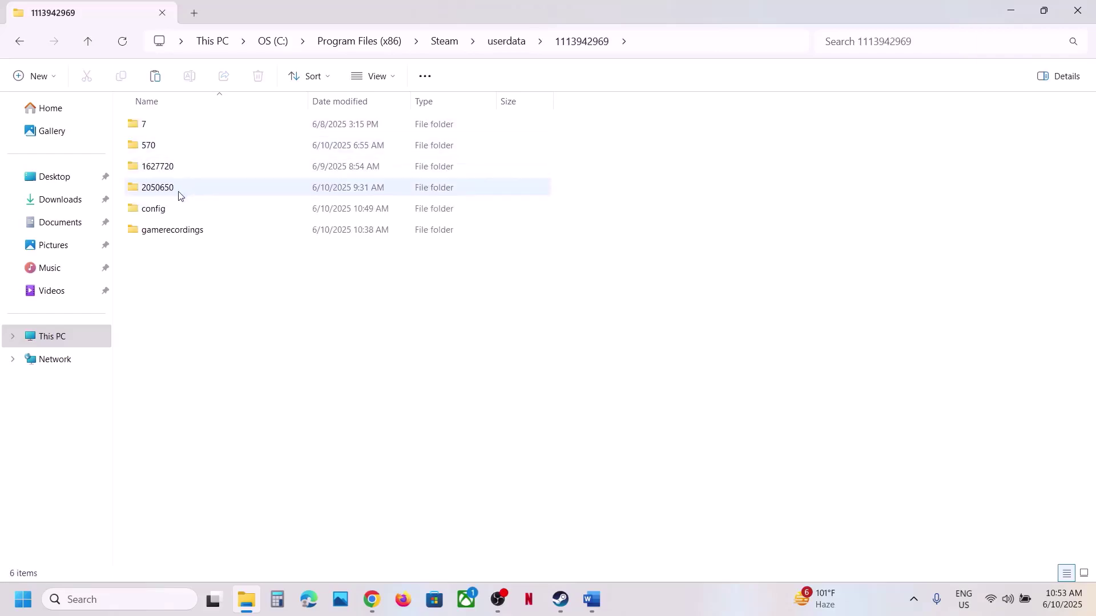
# Step: View the save file in win64_save inside the 2050650 folder's remote subfolder, and return to the account's folder
pyautogui.click(174, 196)
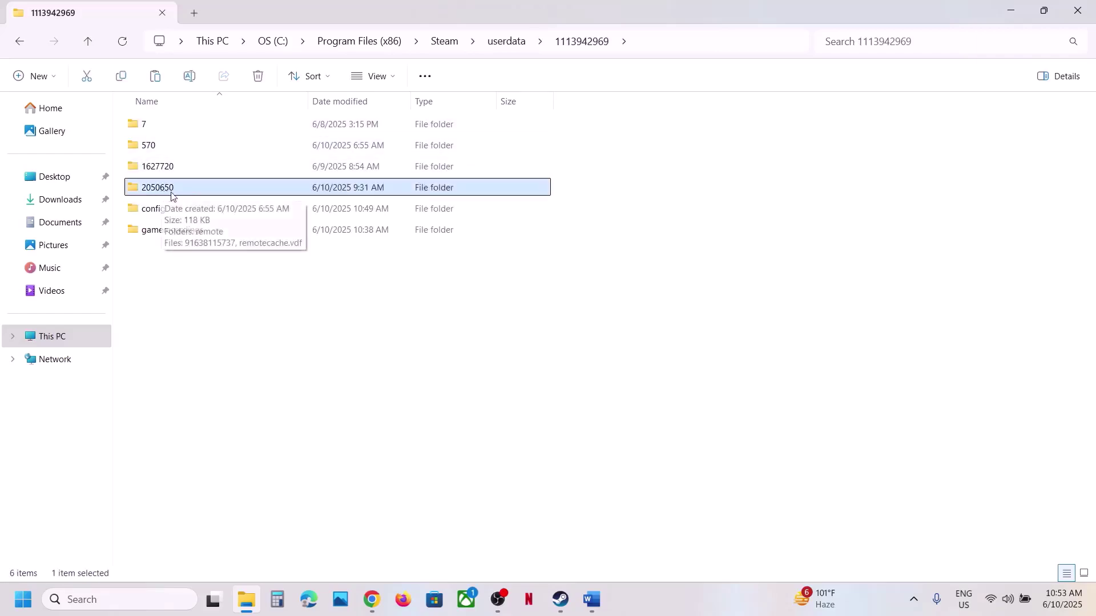
pyautogui.doubleClick(177, 192)
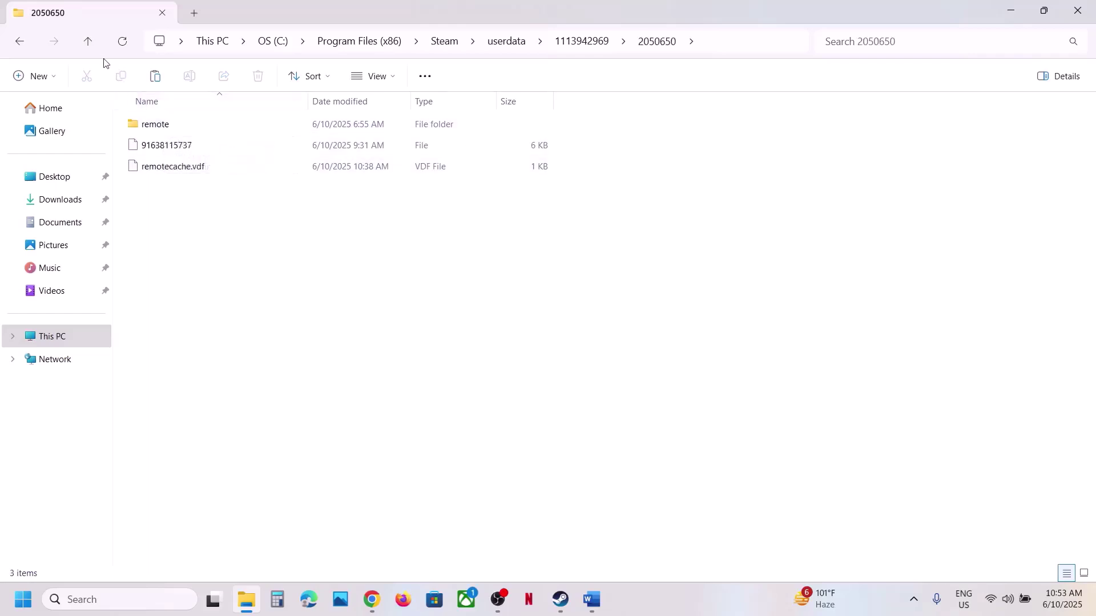
pyautogui.doubleClick(158, 128)
pyautogui.doubleClick(177, 125)
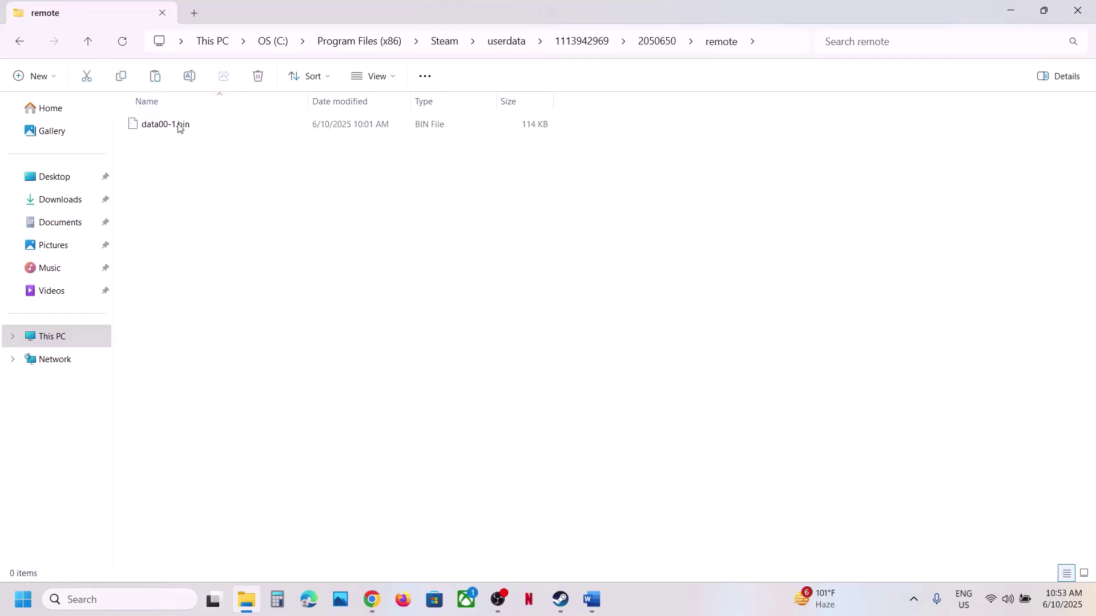
pyautogui.moveTo(268, 197); pyautogui.dragTo(224, 155)
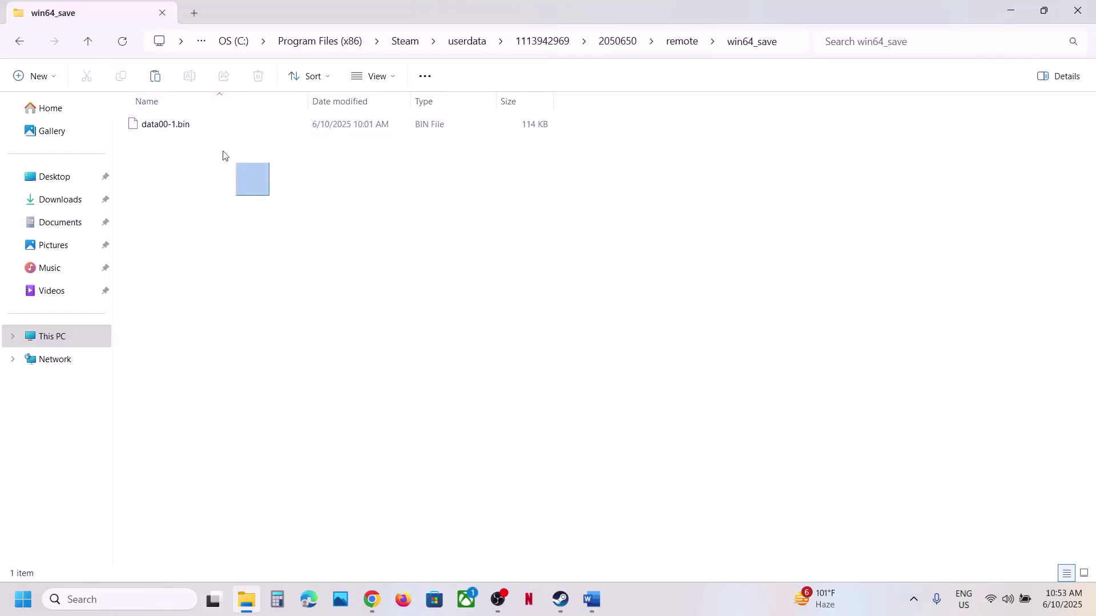
pyautogui.click(88, 42)
pyautogui.click(89, 42)
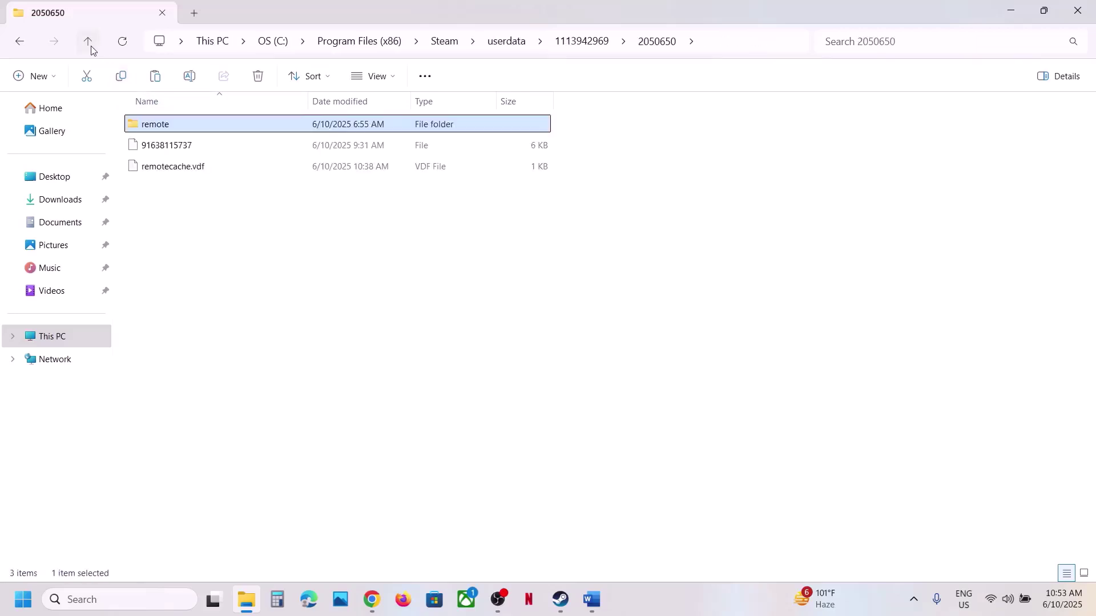
pyautogui.click(89, 43)
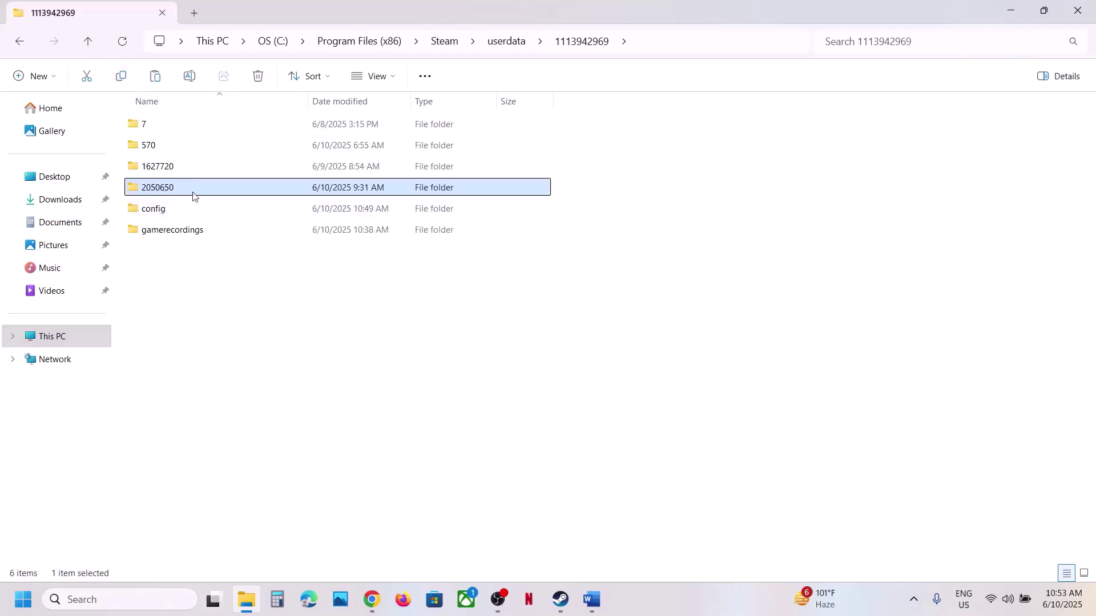
pyautogui.rightClick(175, 196)
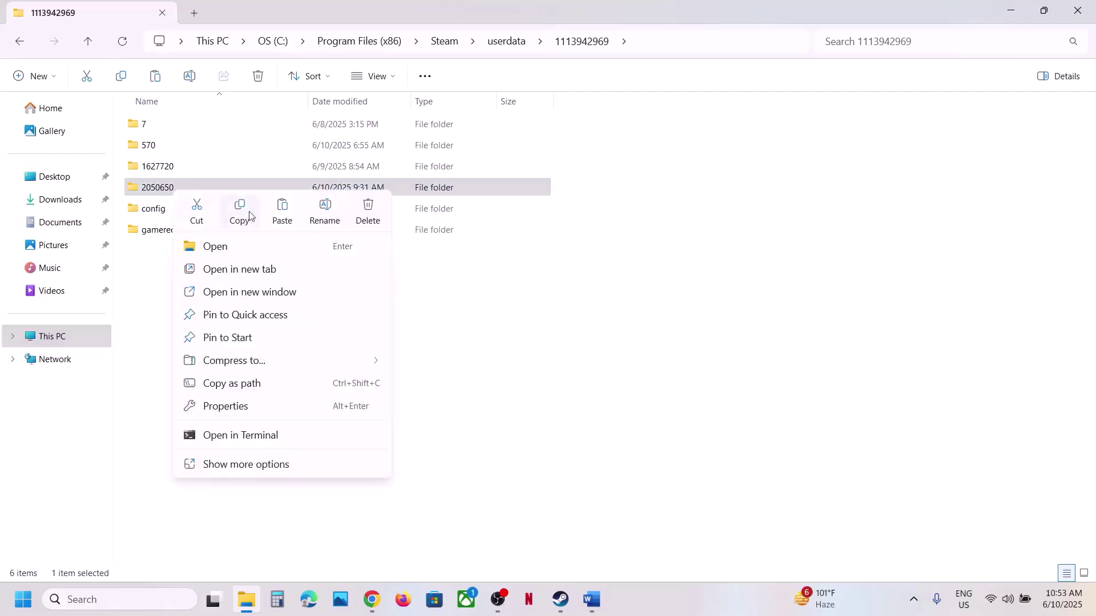
pyautogui.click(323, 212)
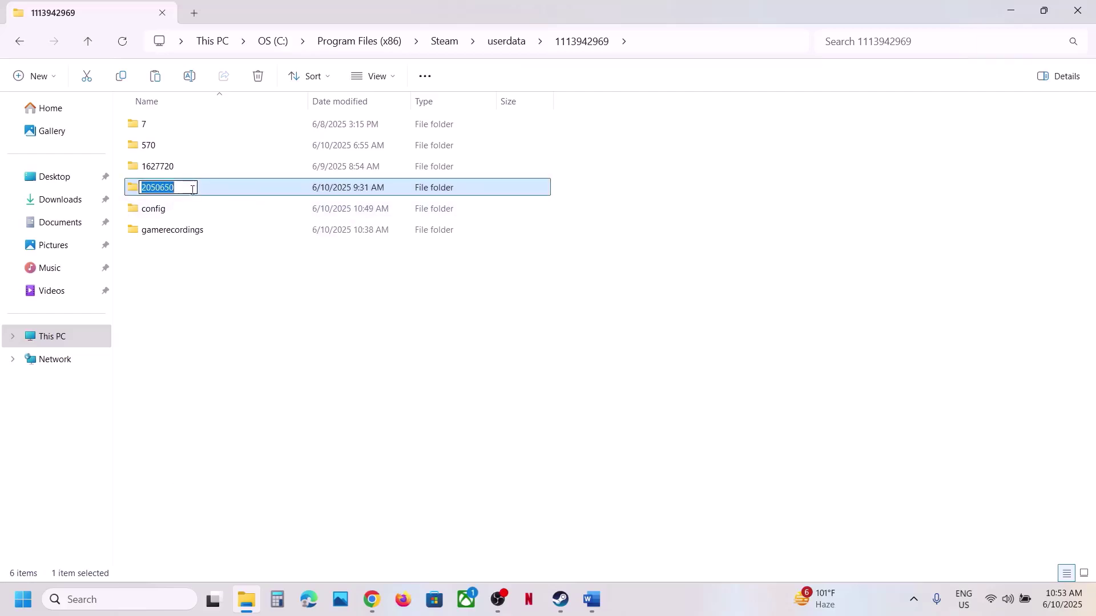
pyautogui.press('Escape')
# Step: Copy the 2050650 save folder to the desktop as a backup and place it beside the local_config file
pyautogui.rightClick(213, 190)
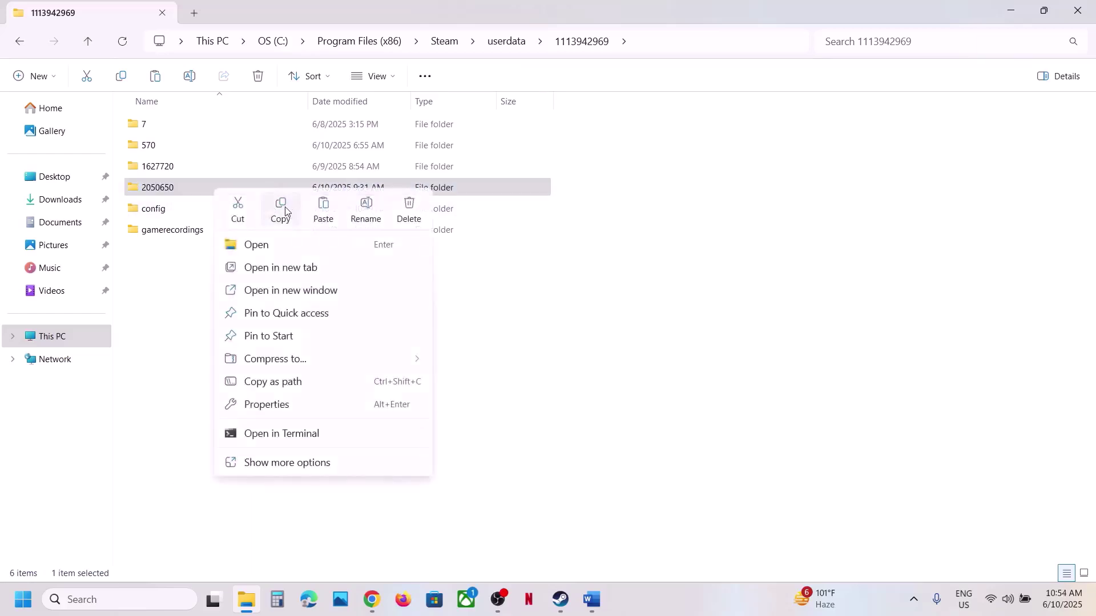
pyautogui.click(282, 210)
pyautogui.press('super+d')
pyautogui.hotkey('ctrl', 'v')
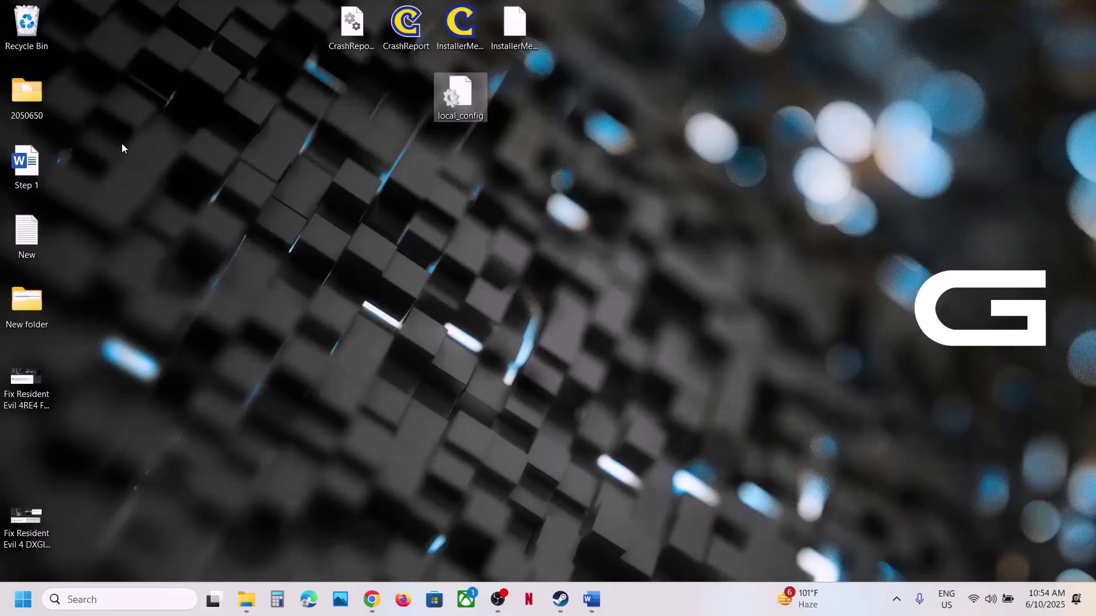
pyautogui.moveTo(43, 114); pyautogui.dragTo(530, 114)
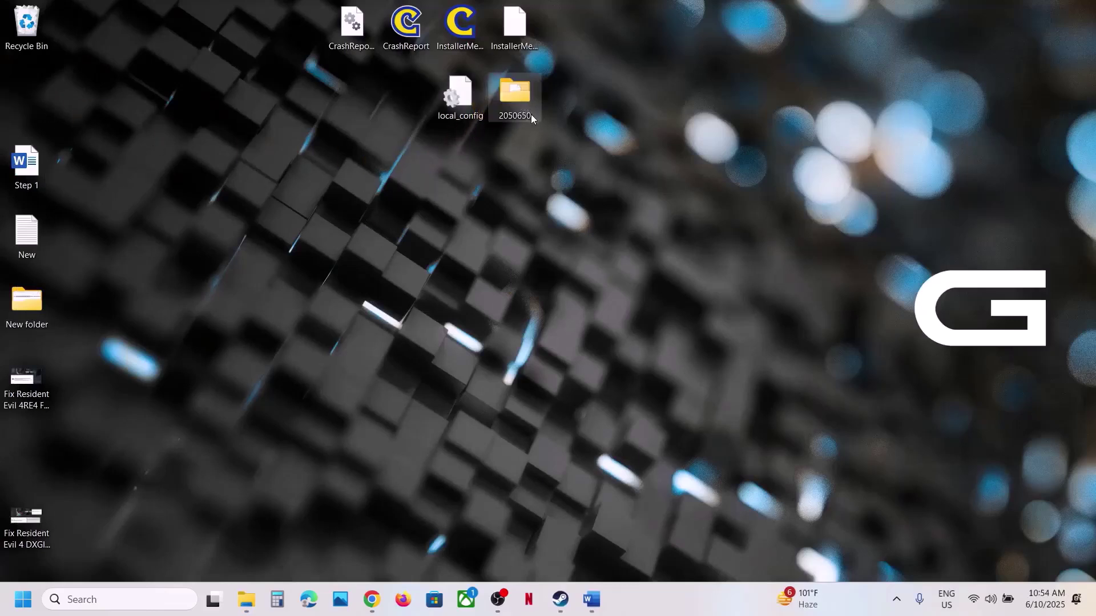
# Step: Return to File Explorer and rename the 2050650 save folder in the Steam userdata account folder to 2050650.old
pyautogui.click(246, 599)
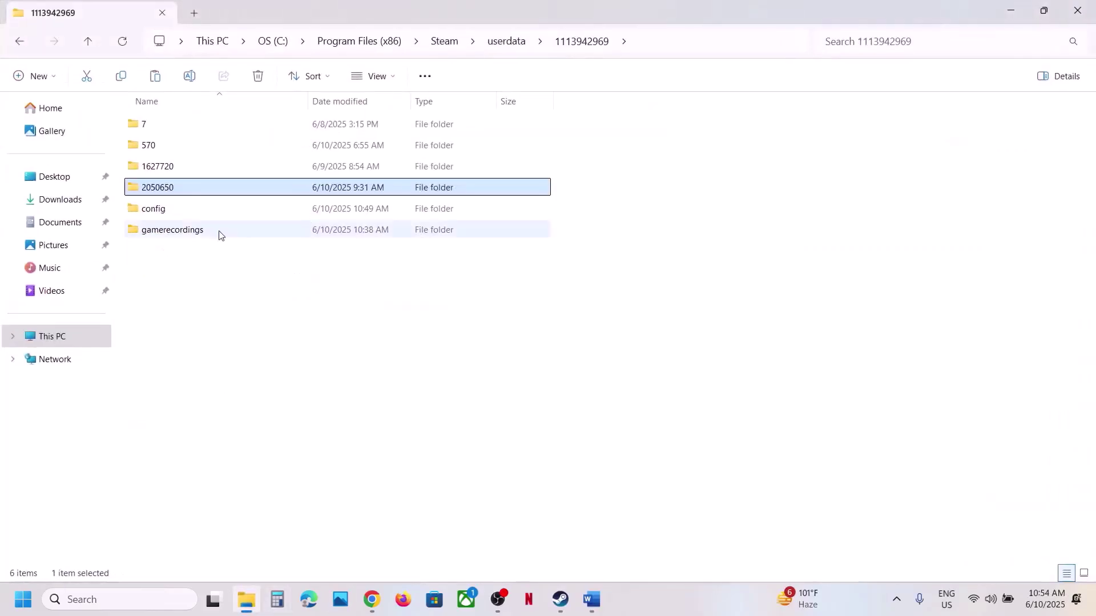
pyautogui.rightClick(148, 192)
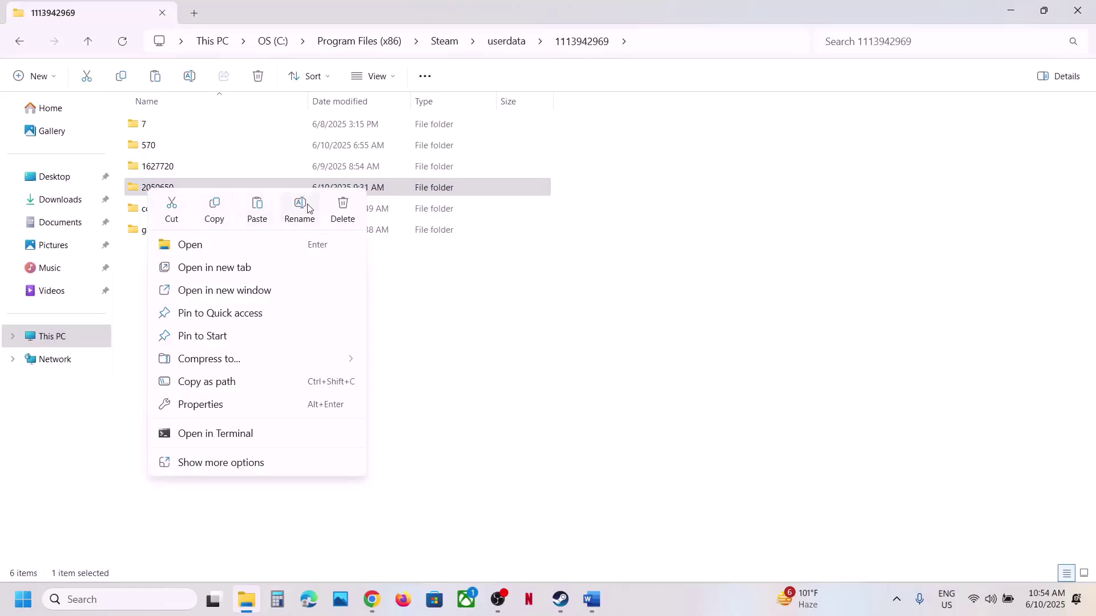
pyautogui.click(308, 207)
pyautogui.click(186, 187)
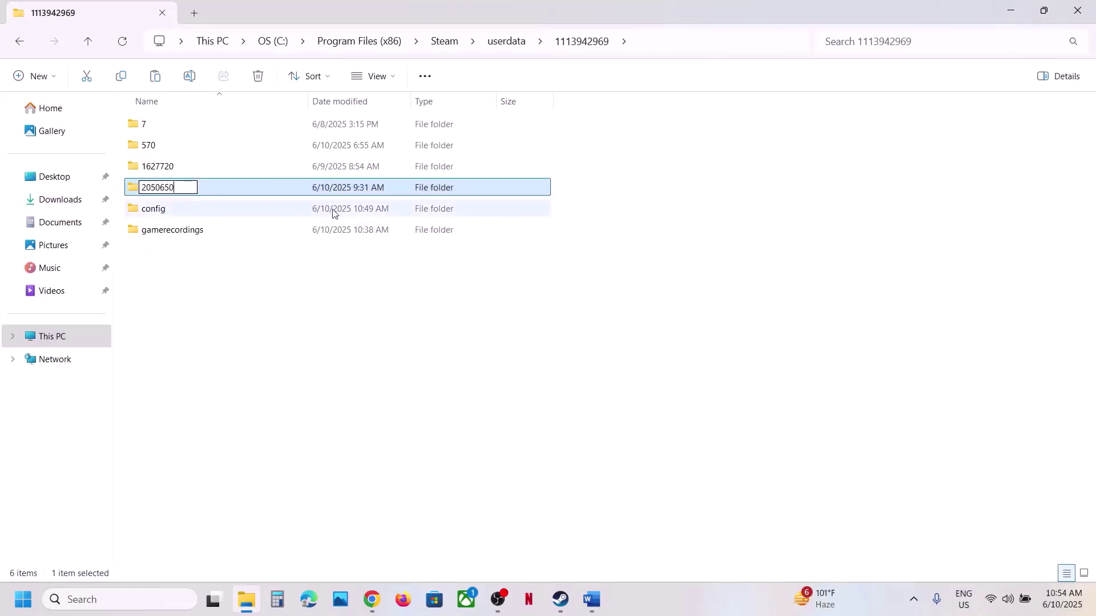
pyautogui.write('.old')
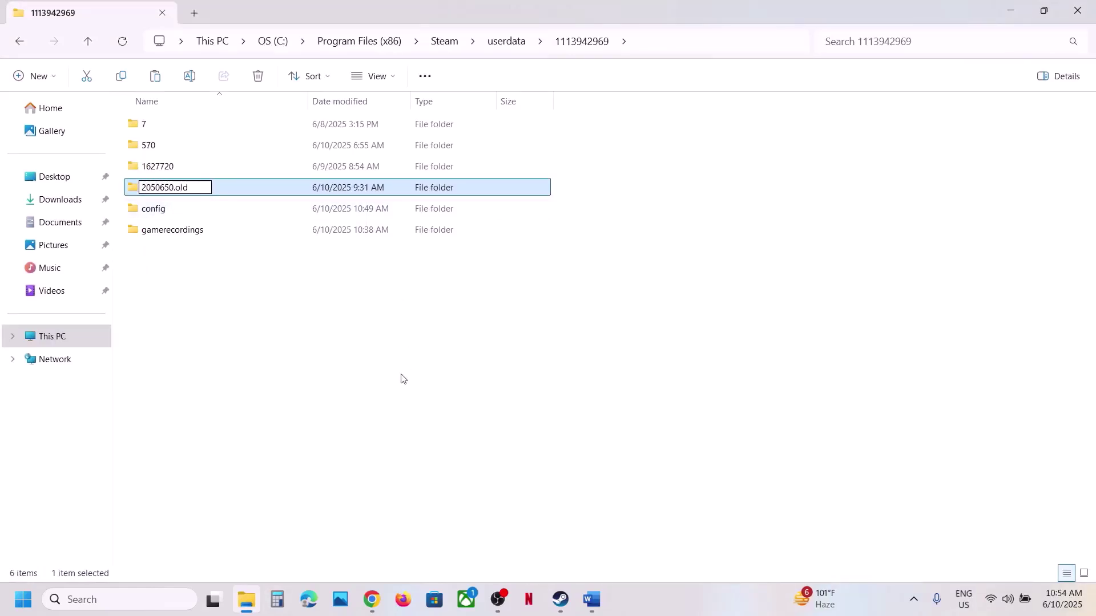
pyautogui.click(402, 387)
# Step: Switch to the Word document, highlight Step 10's warning about losing save progress, and highlight Step 11's antivirus instruction
pyautogui.click(560, 600)
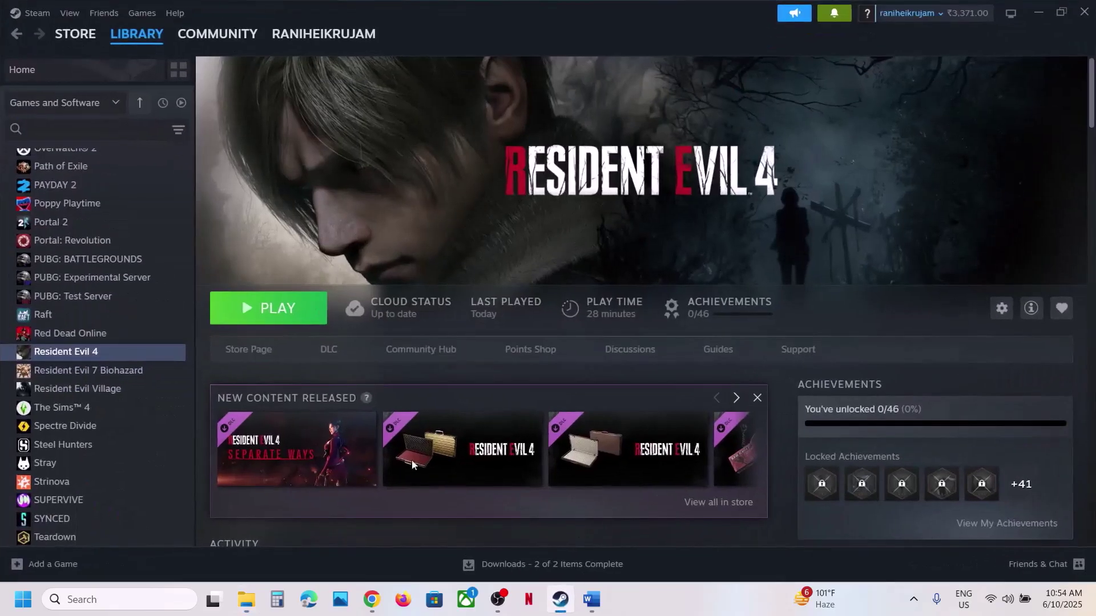
pyautogui.click(592, 599)
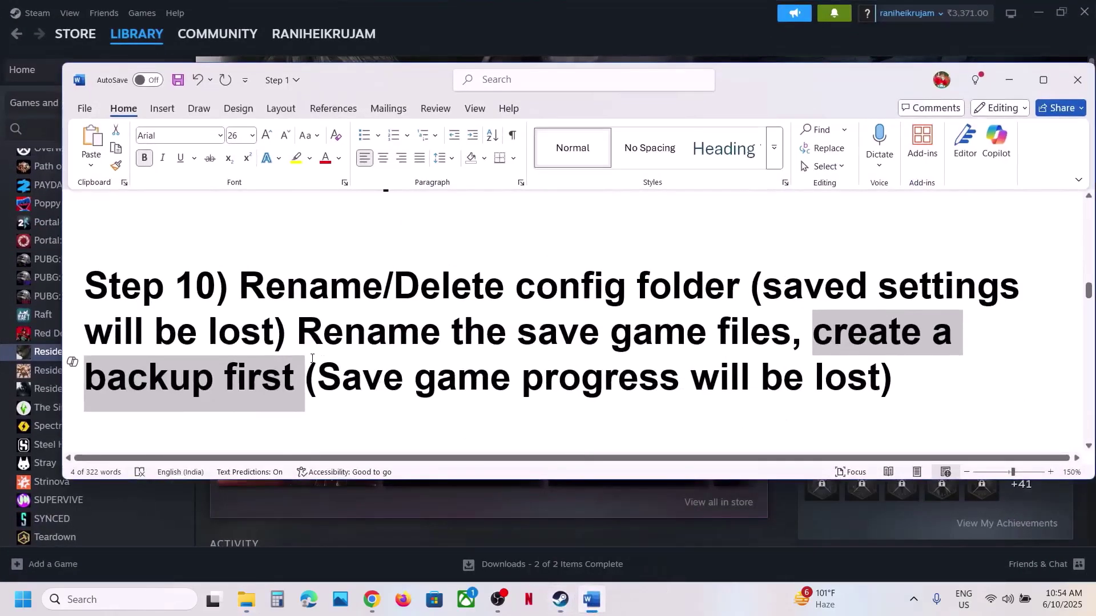
pyautogui.moveTo(349, 387); pyautogui.dragTo(880, 382)
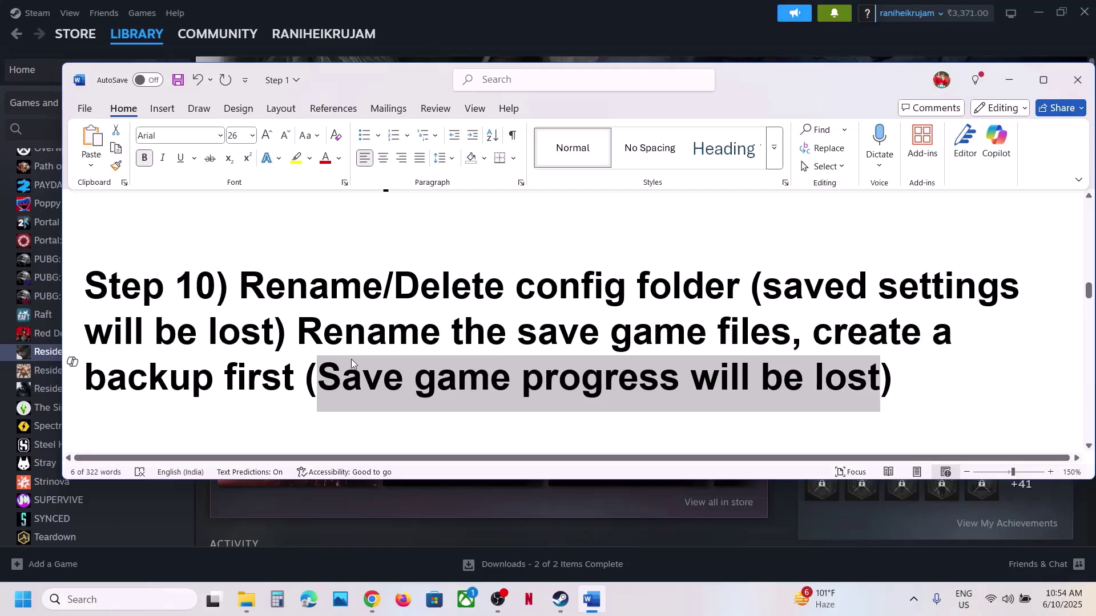
pyautogui.scroll(-3, 351, 363)
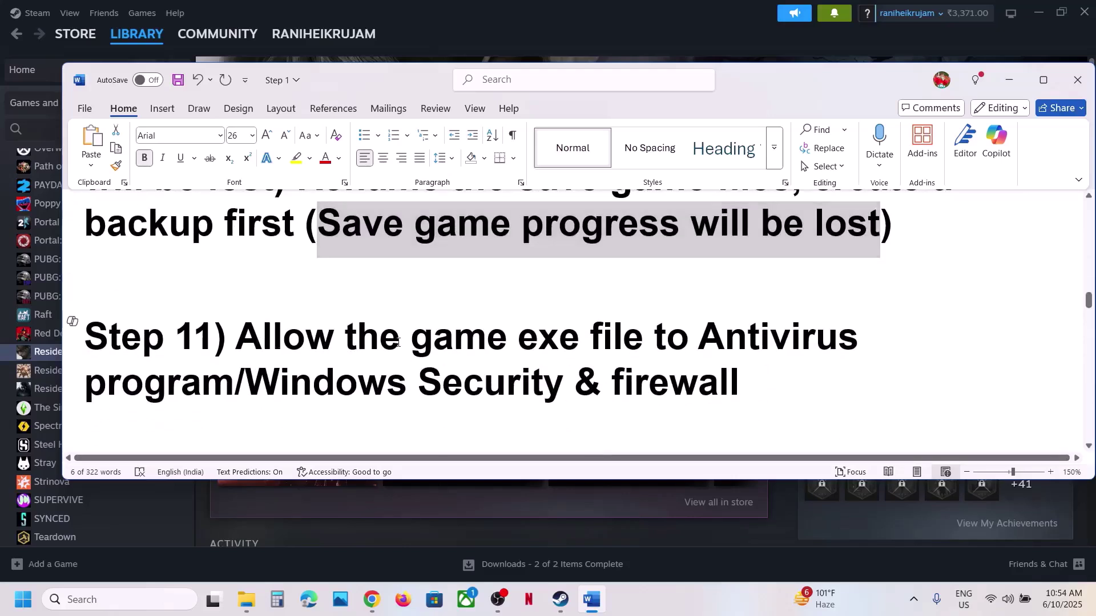
pyautogui.moveTo(234, 336); pyautogui.dragTo(231, 390)
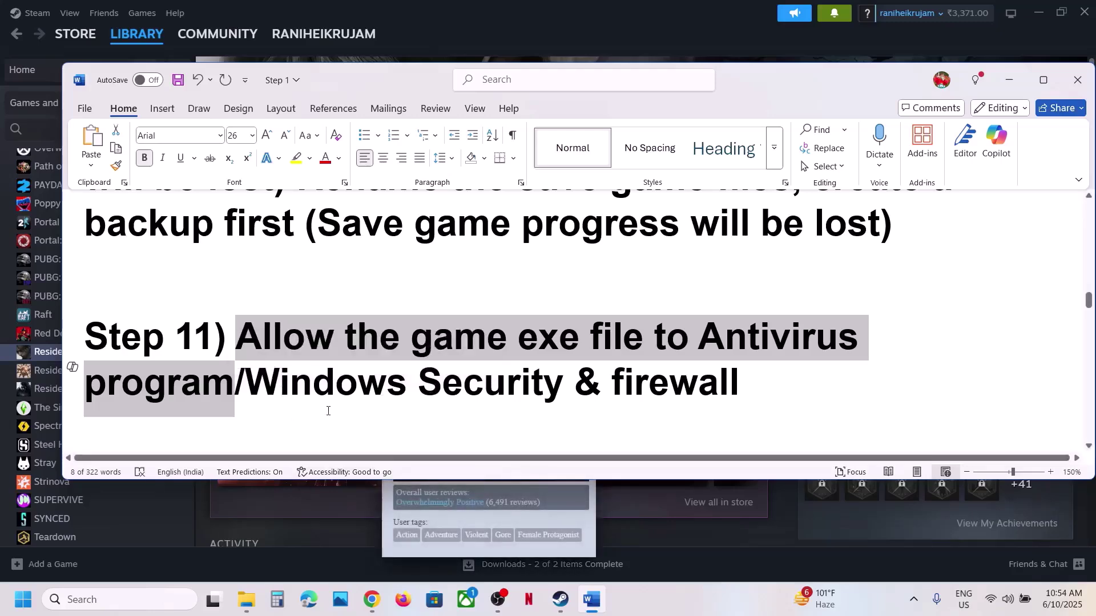
# Step: Open Windows Security from the Privacy & security settings and go to ransomware protection's page for allowing apps through Controlled folder access
pyautogui.press('super+i')
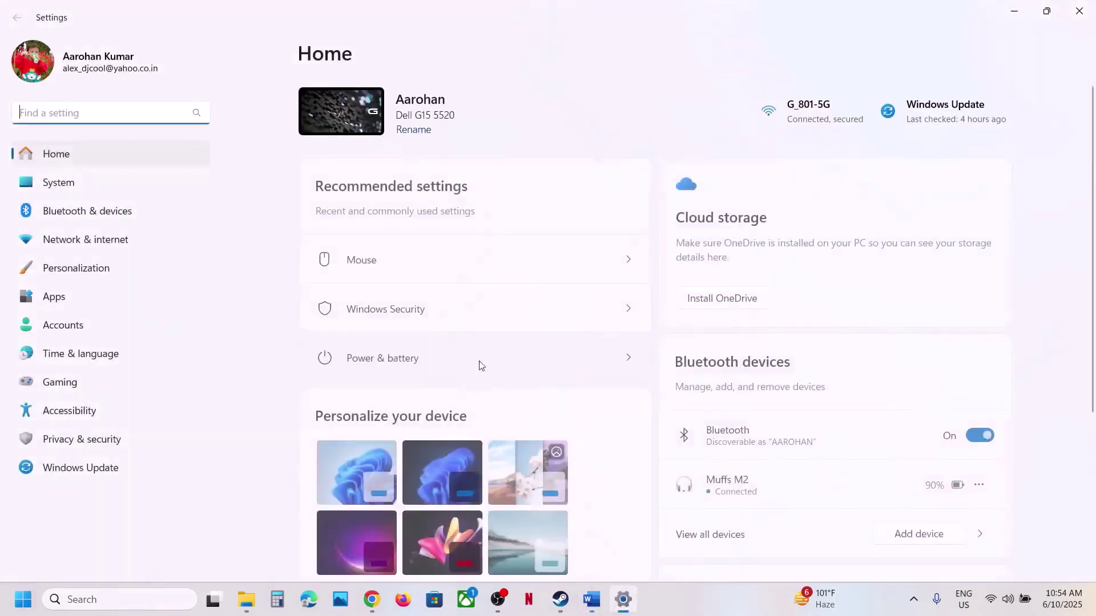
pyautogui.click(105, 438)
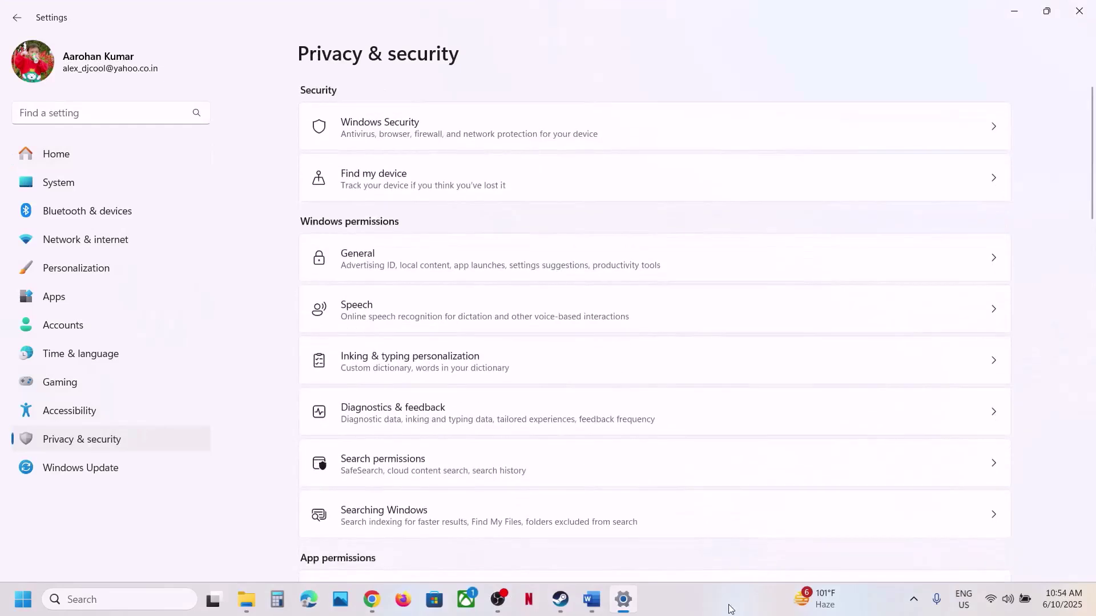
pyautogui.click(406, 127)
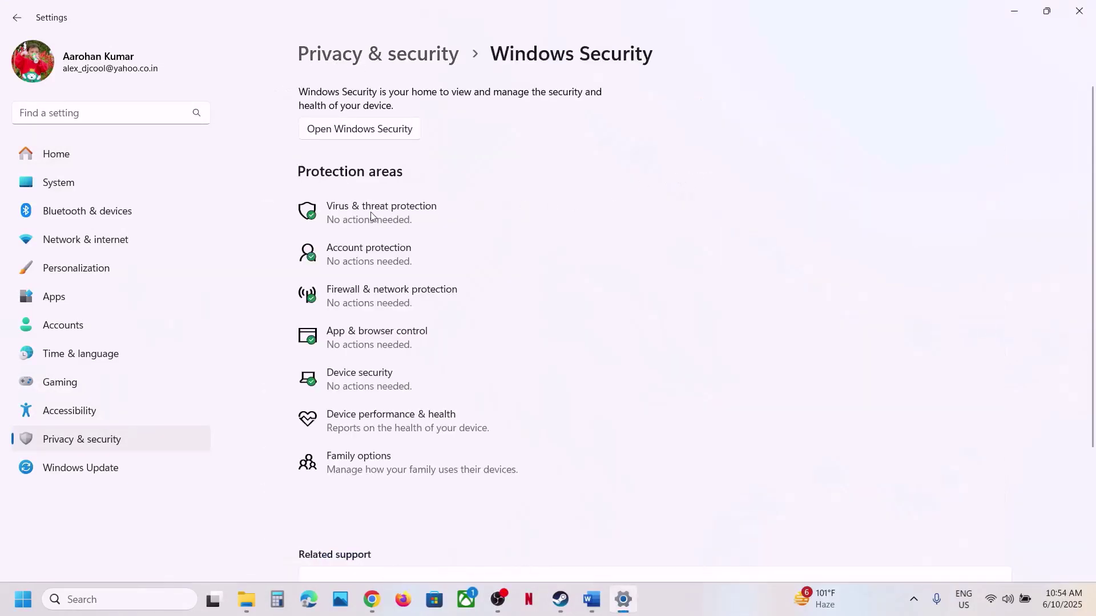
pyautogui.click(382, 221)
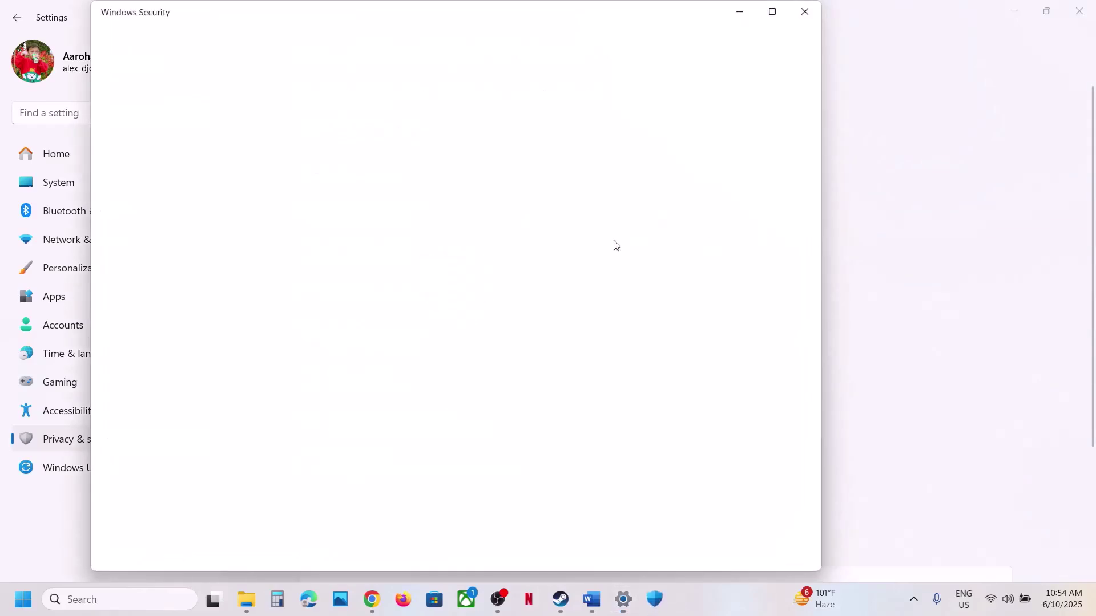
pyautogui.click(782, 16)
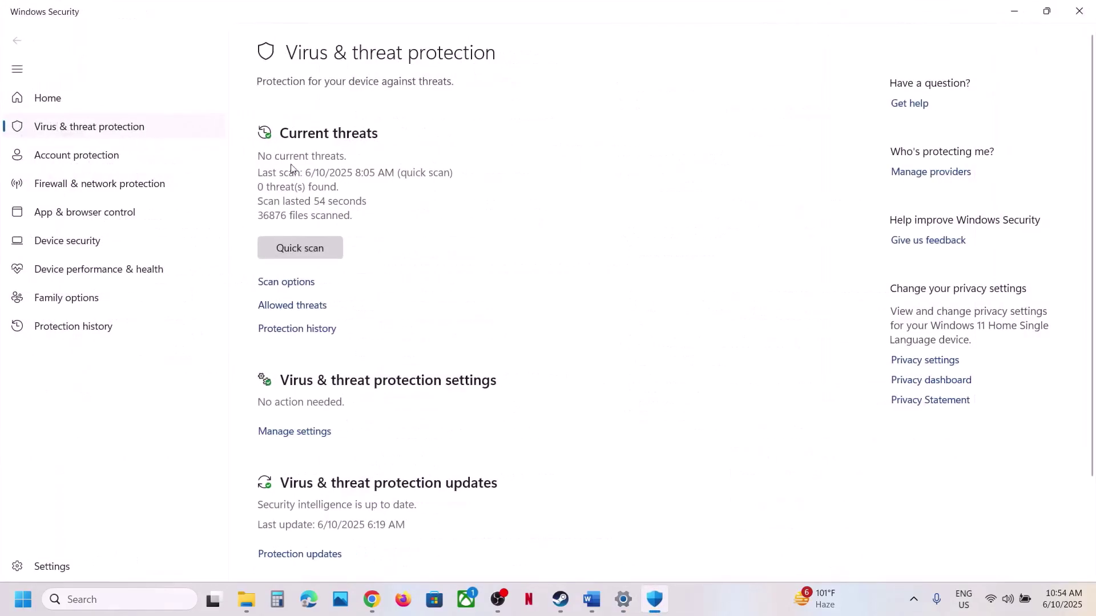
pyautogui.scroll(-3, 372, 367)
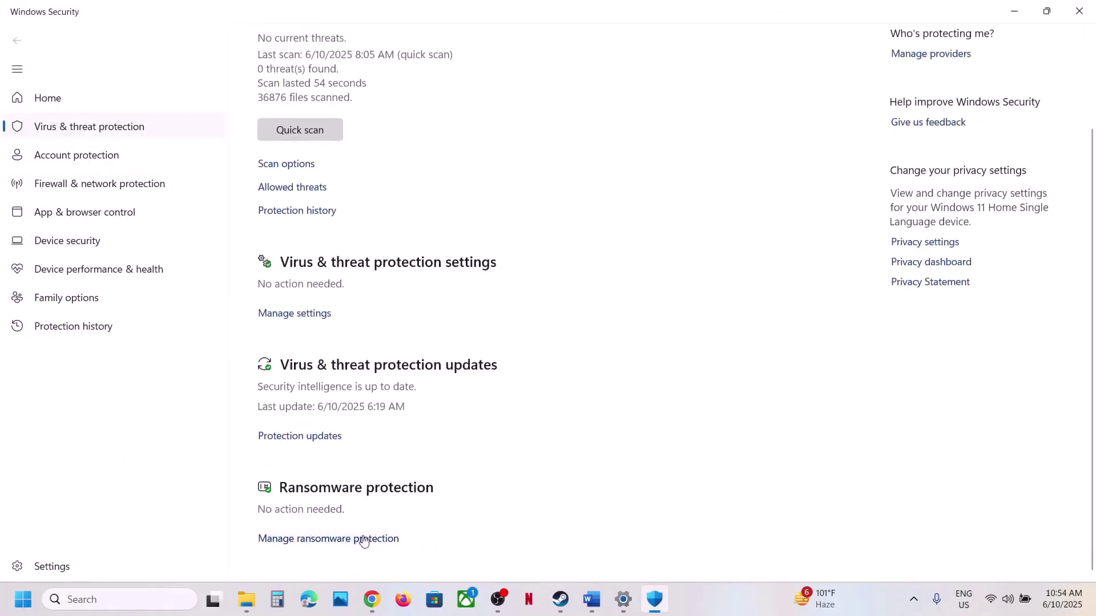
pyautogui.click(350, 539)
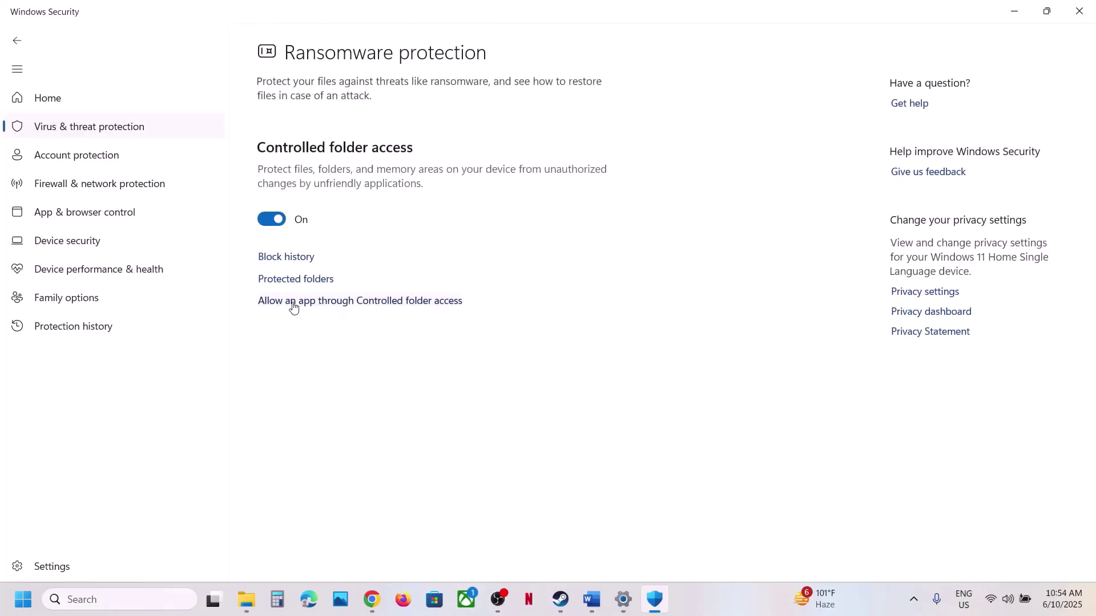
pyautogui.click(359, 302)
pyautogui.click(460, 415)
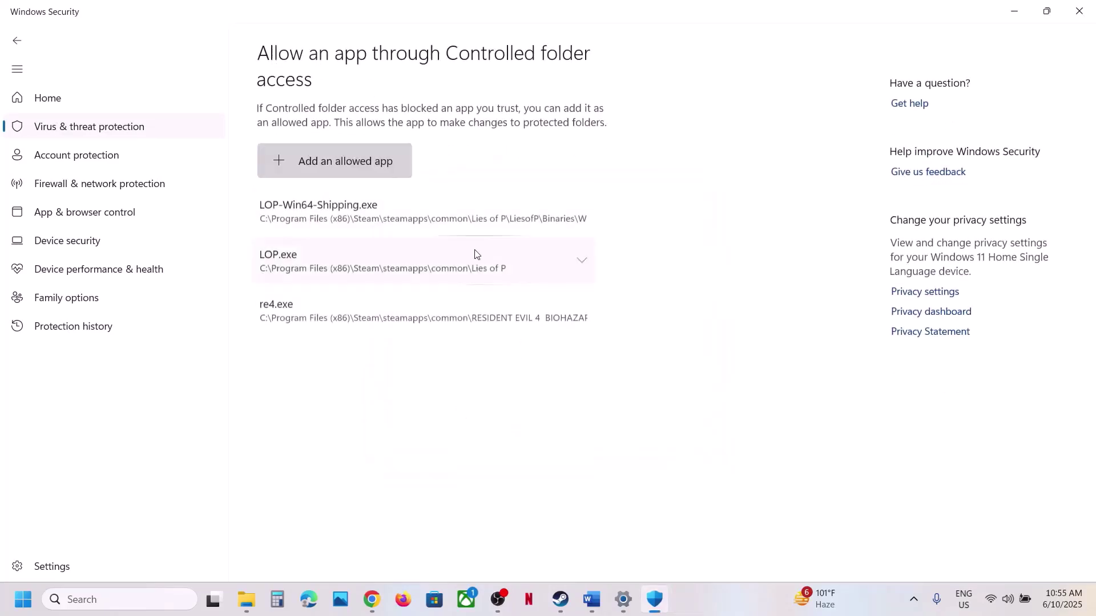
# Step: Add re4 from the RESIDENT EVIL 4 BIOHAZARD RE4 install folder as an allowed app for Controlled folder access
pyautogui.click(333, 169)
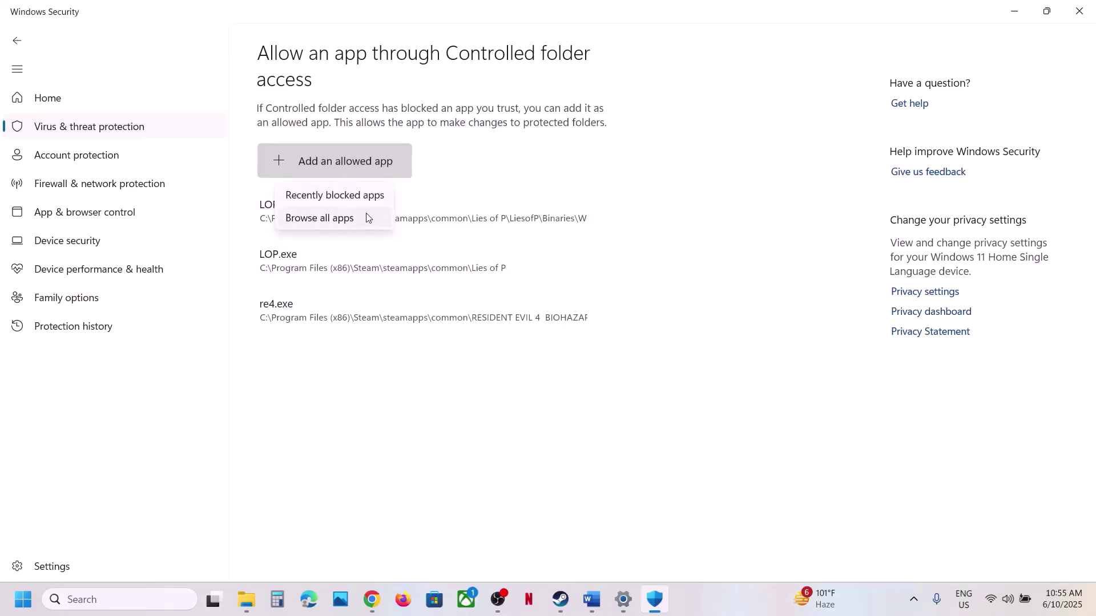
pyautogui.click(335, 218)
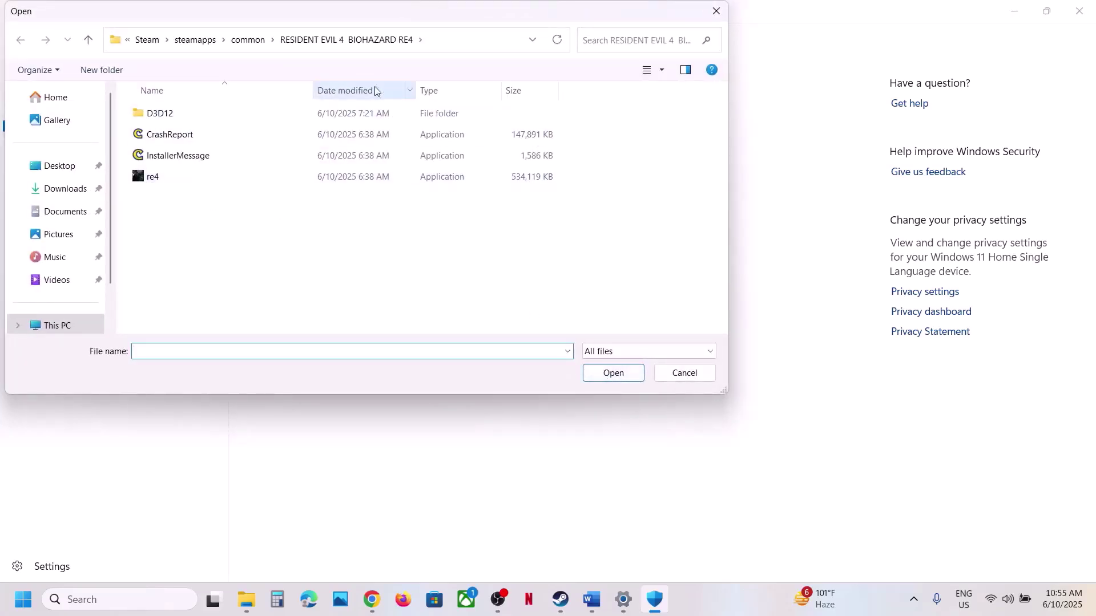
pyautogui.click(440, 40)
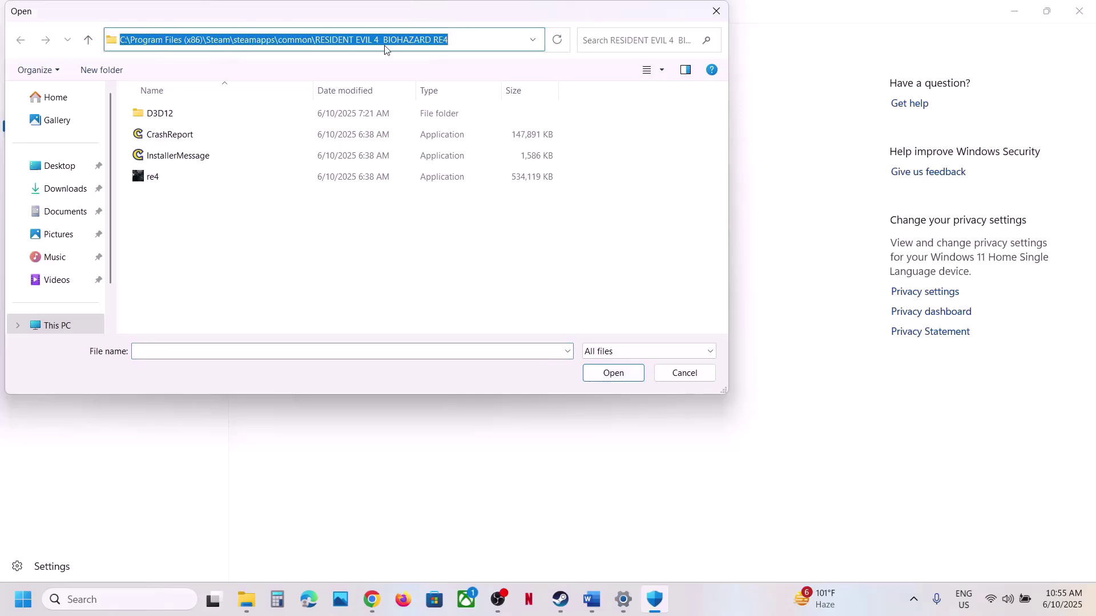
pyautogui.click(153, 181)
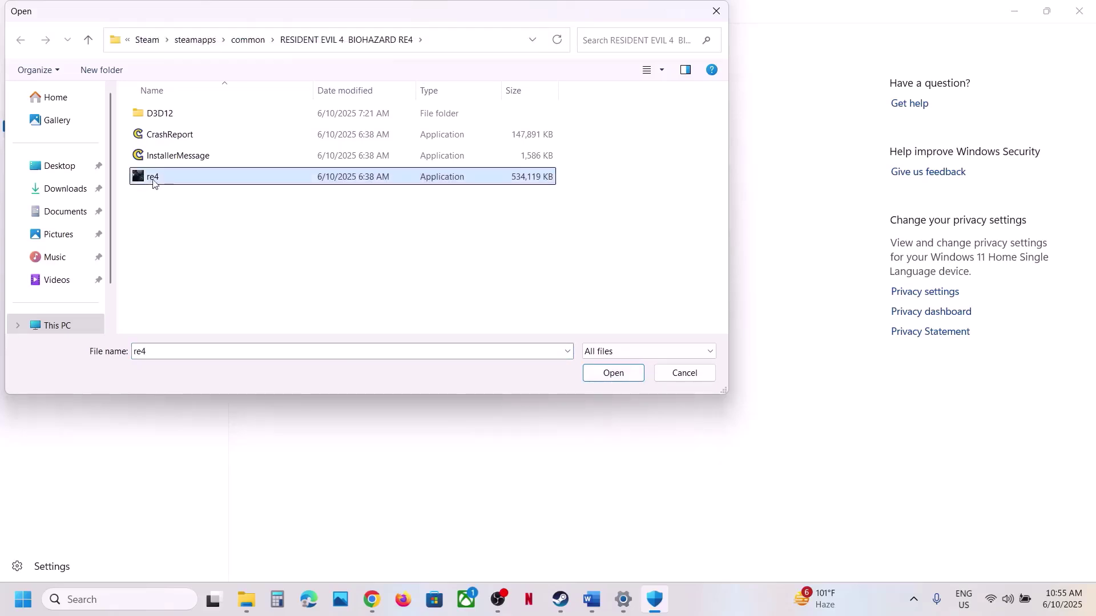
pyautogui.click(621, 378)
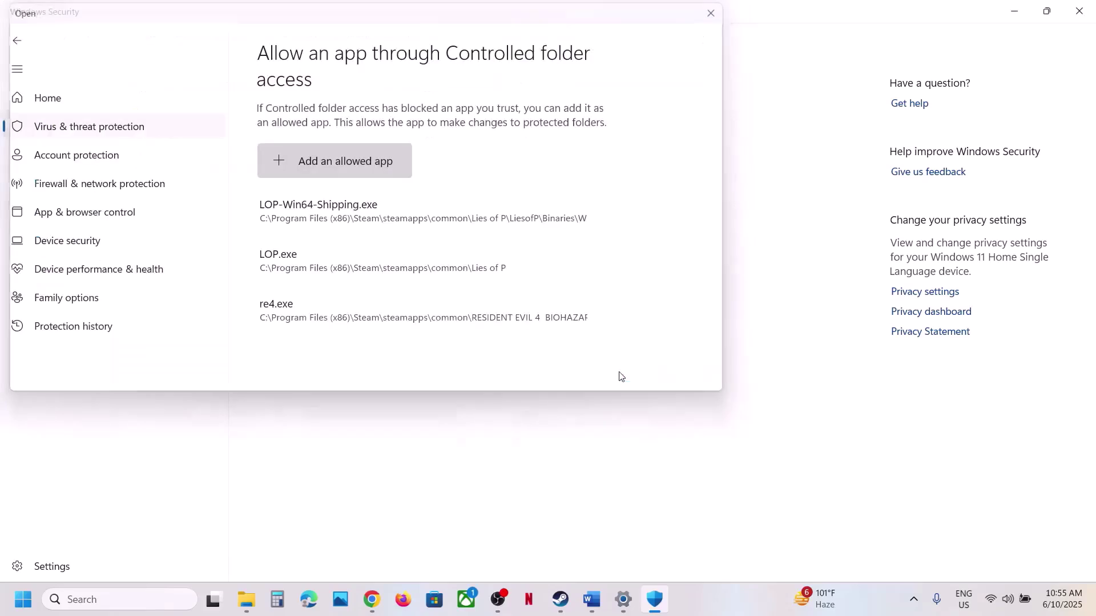
# Step: Open Windows Defender Firewall's allowed apps list through Control Panel's System and Security section and unlock it for changes
pyautogui.click(101, 607)
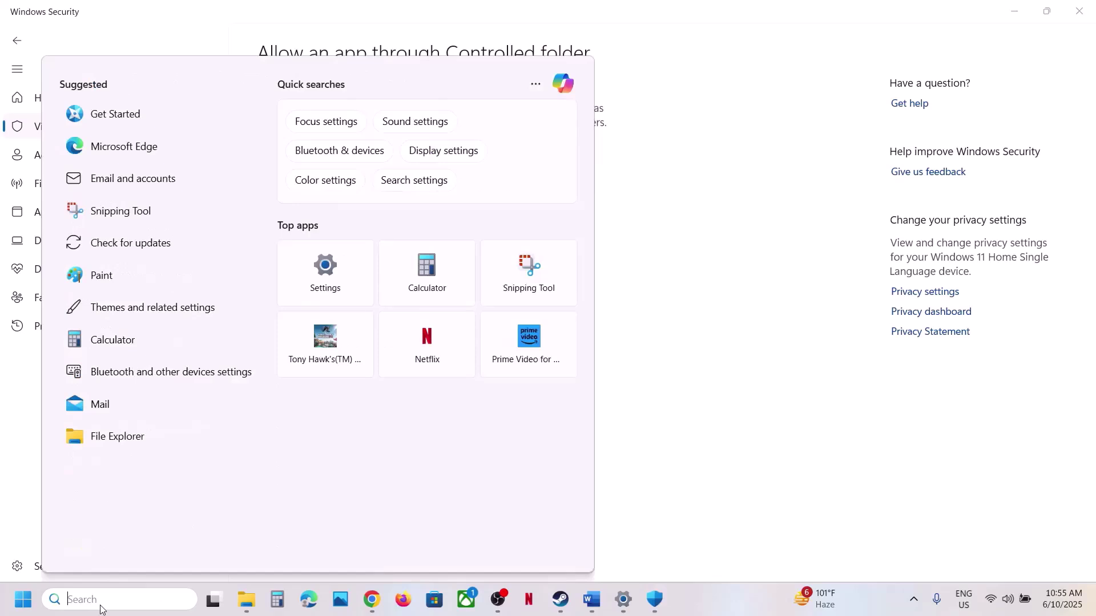
pyautogui.write('control')
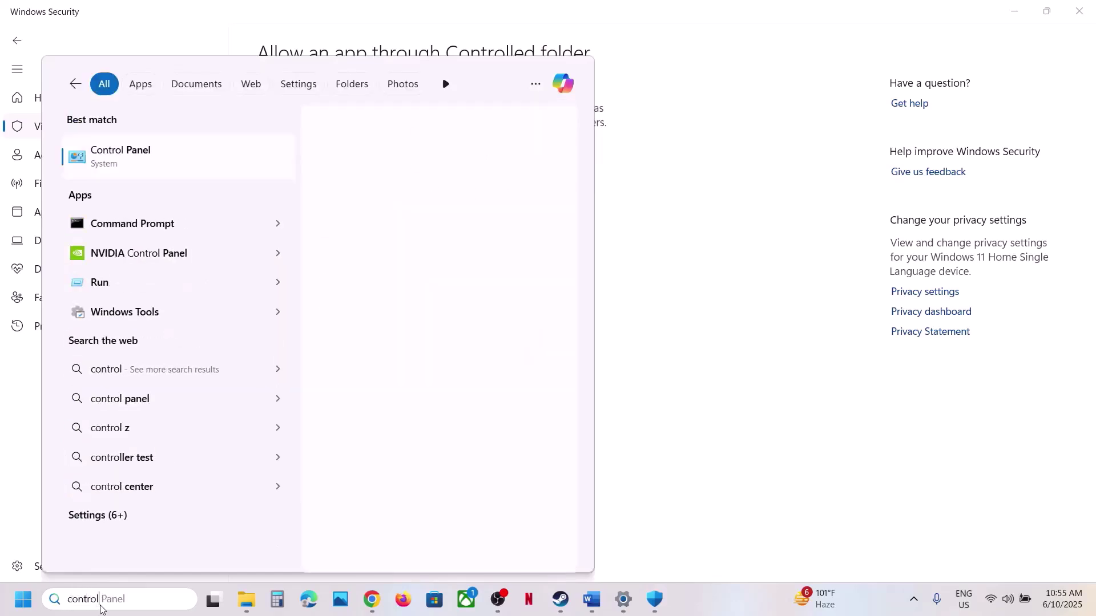
pyautogui.press('Return')
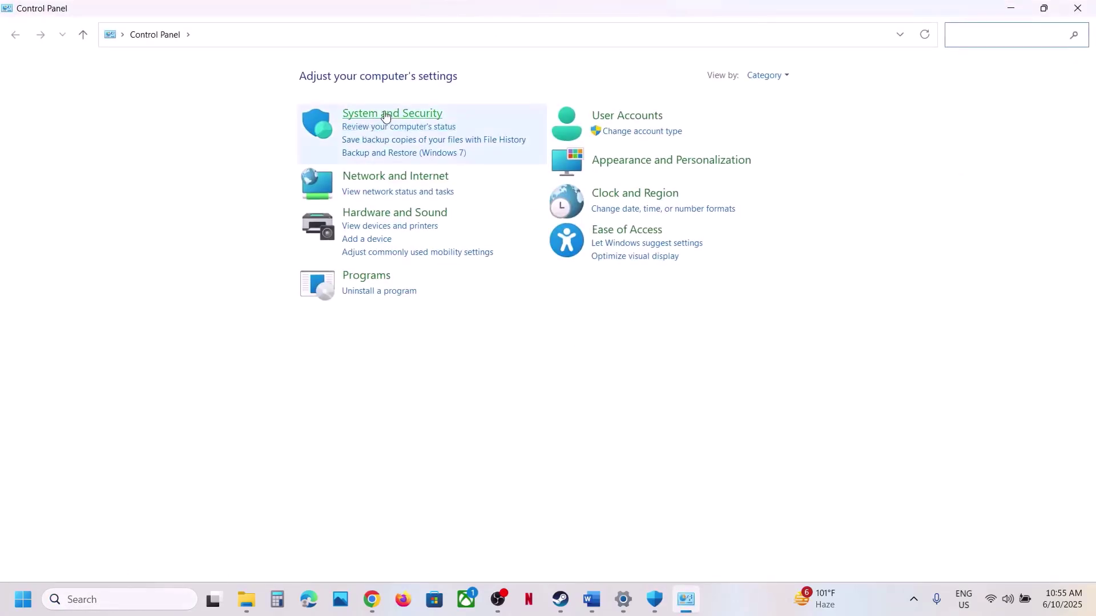
pyautogui.click(383, 115)
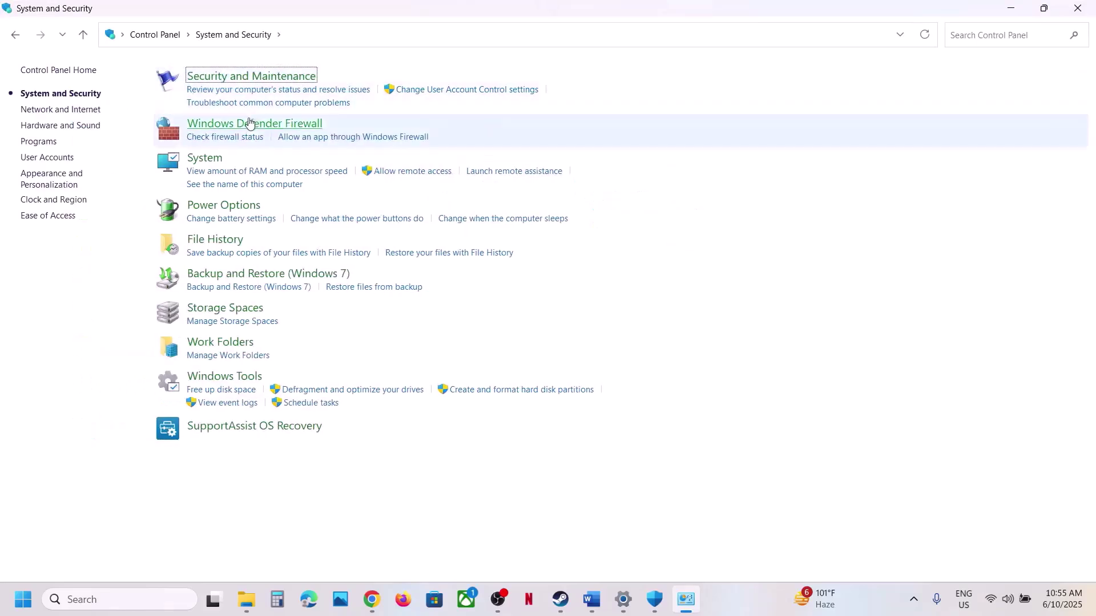
pyautogui.click(249, 122)
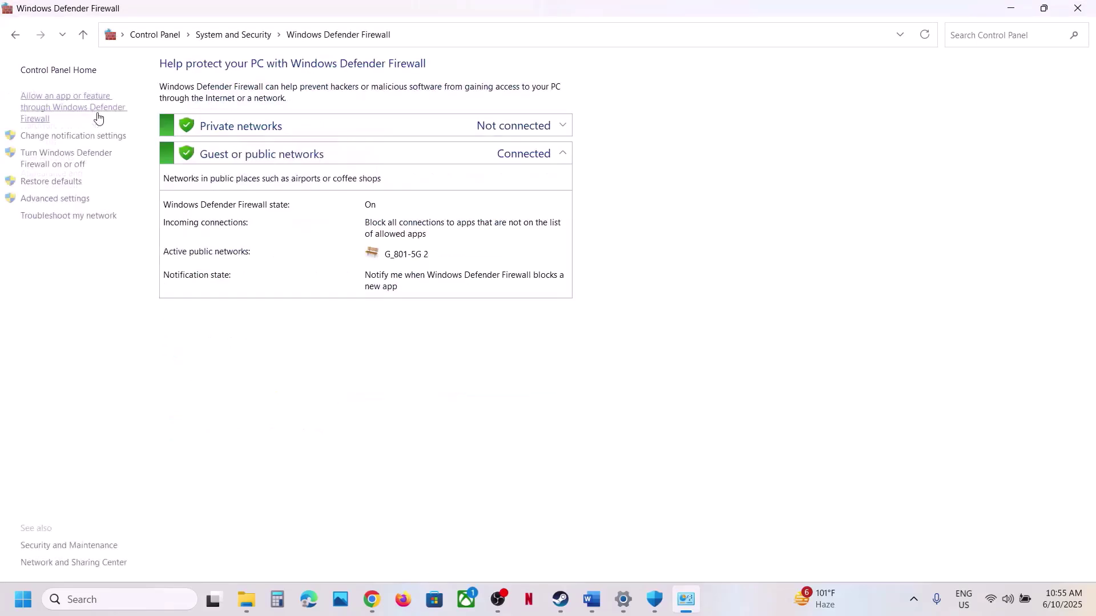
pyautogui.click(70, 110)
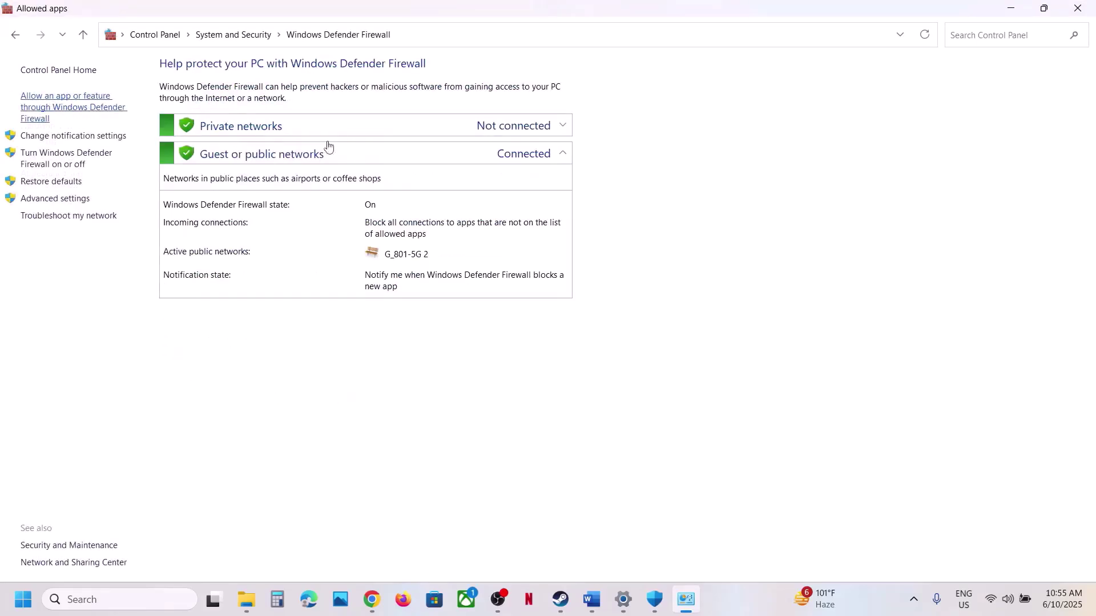
pyautogui.click(688, 113)
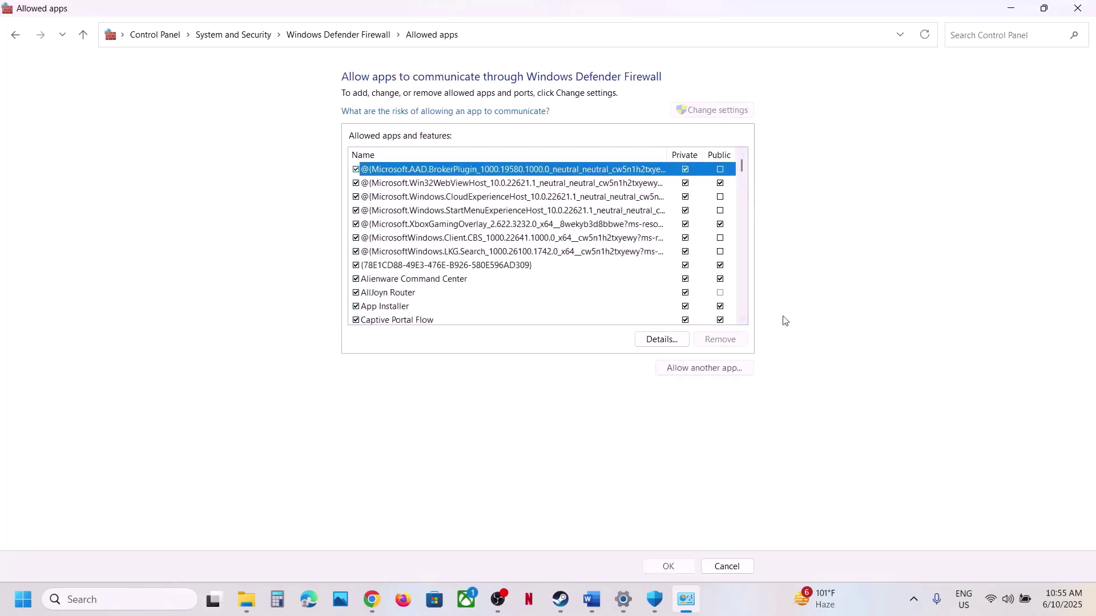
# Step: Add re4 from the RESIDENT EVIL 4 BIOHAZARD RE4 folder to the firewall's allowed apps, and close the Control Panel and Windows Security windows
pyautogui.click(708, 371)
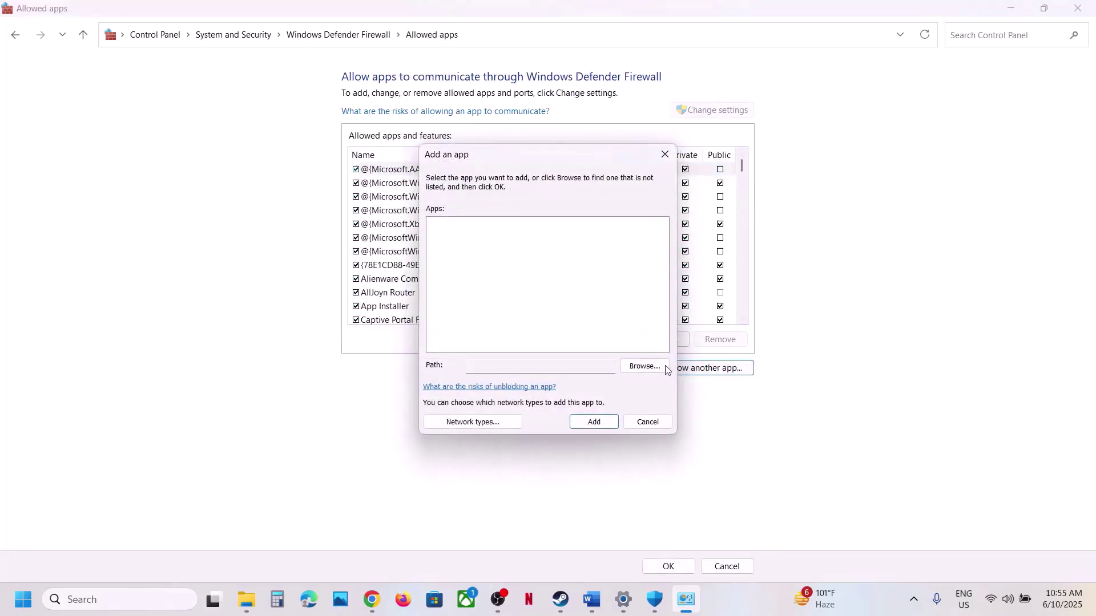
pyautogui.click(648, 365)
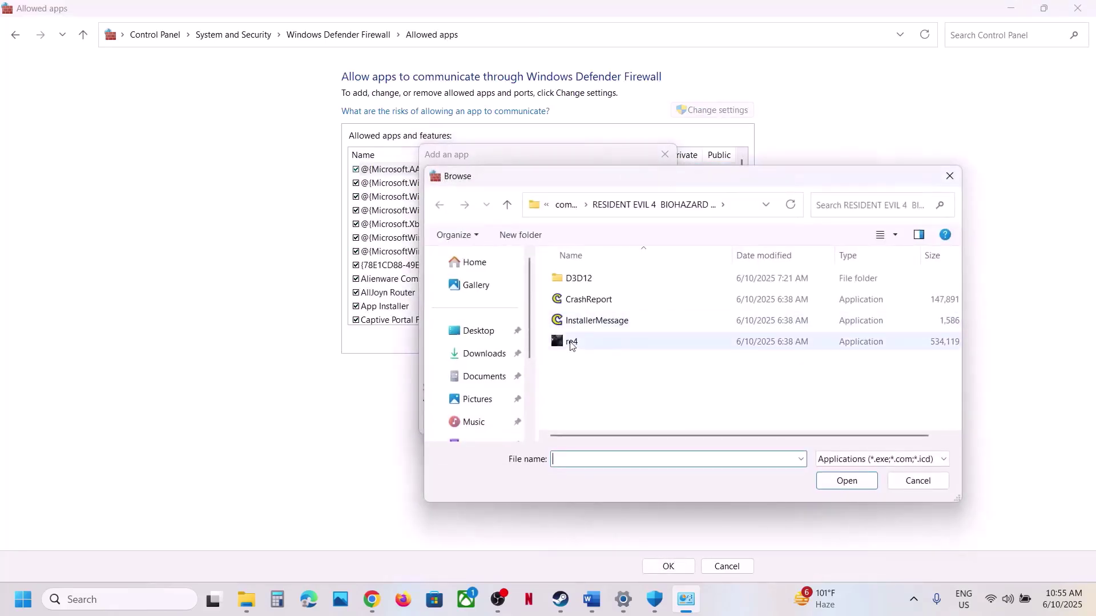
pyautogui.click(571, 342)
pyautogui.click(846, 480)
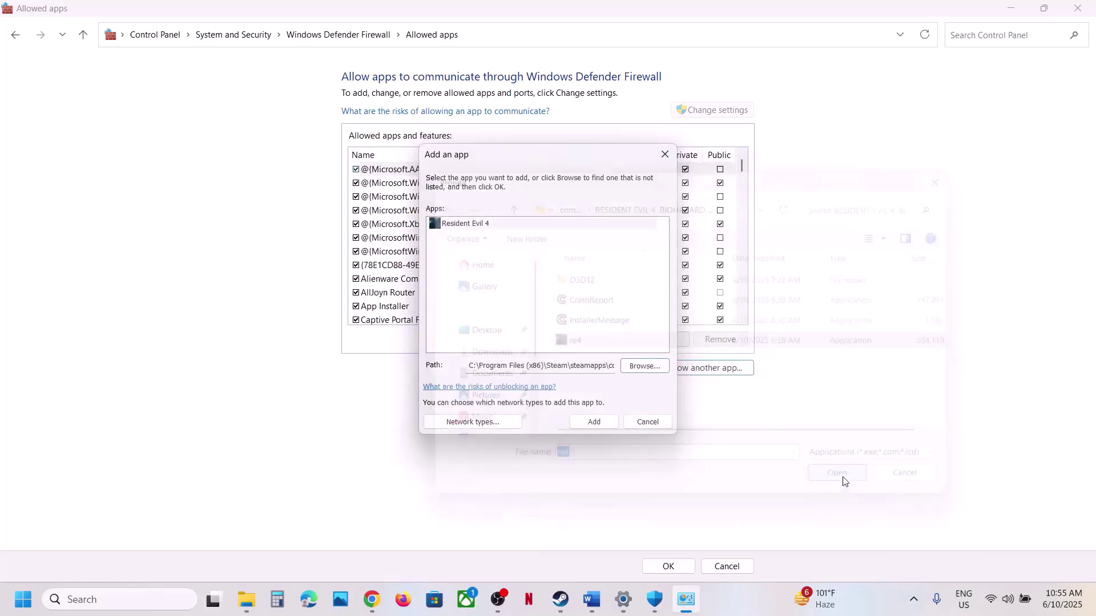
pyautogui.click(618, 422)
pyautogui.click(617, 351)
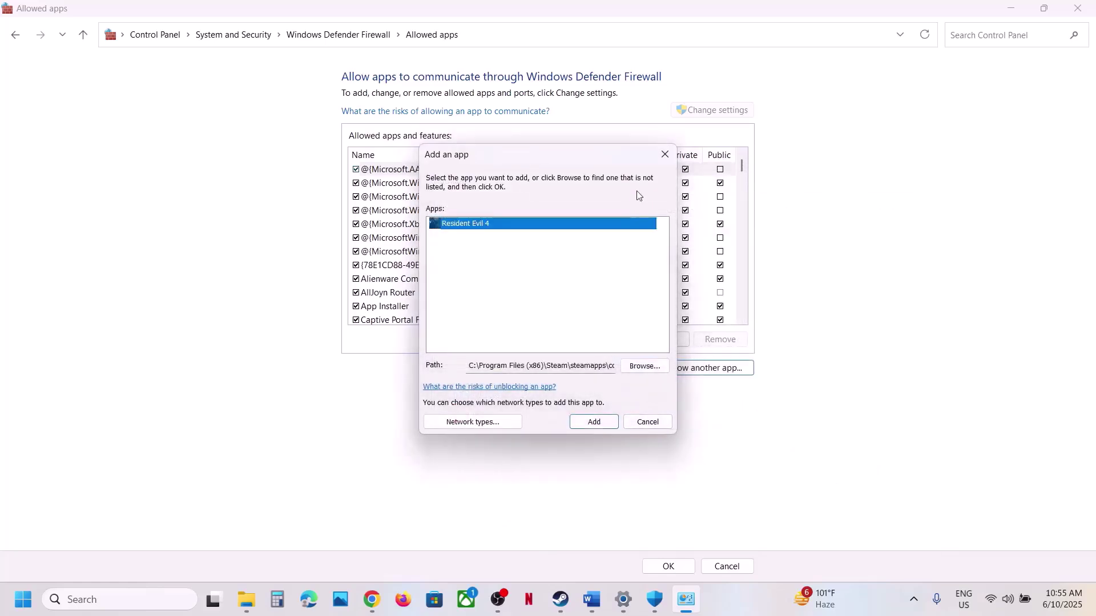
pyautogui.click(666, 164)
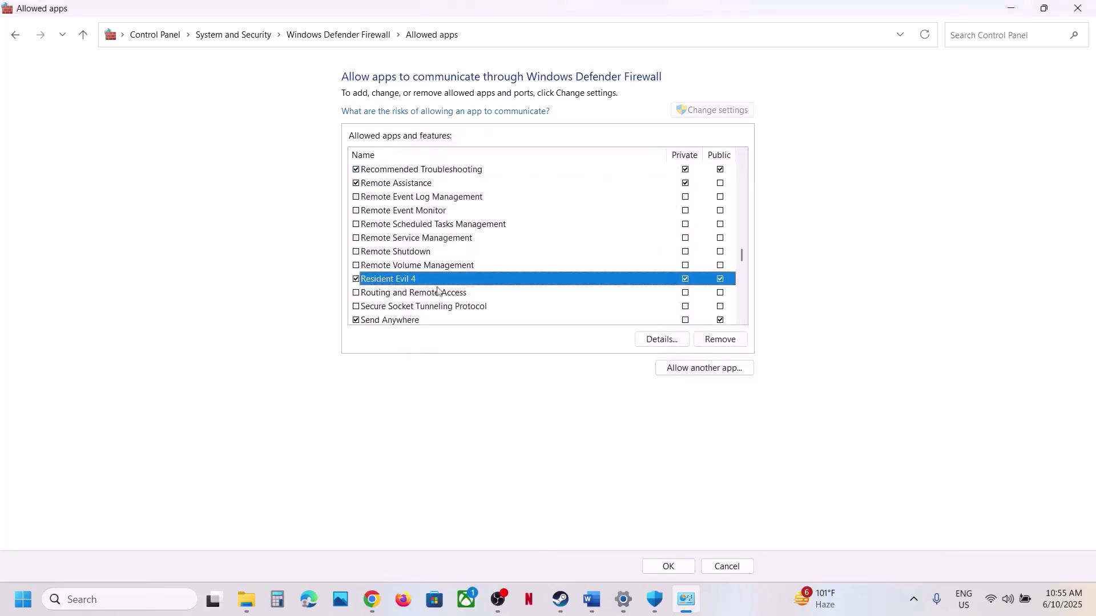
pyautogui.click(1082, 12)
pyautogui.click(1081, 12)
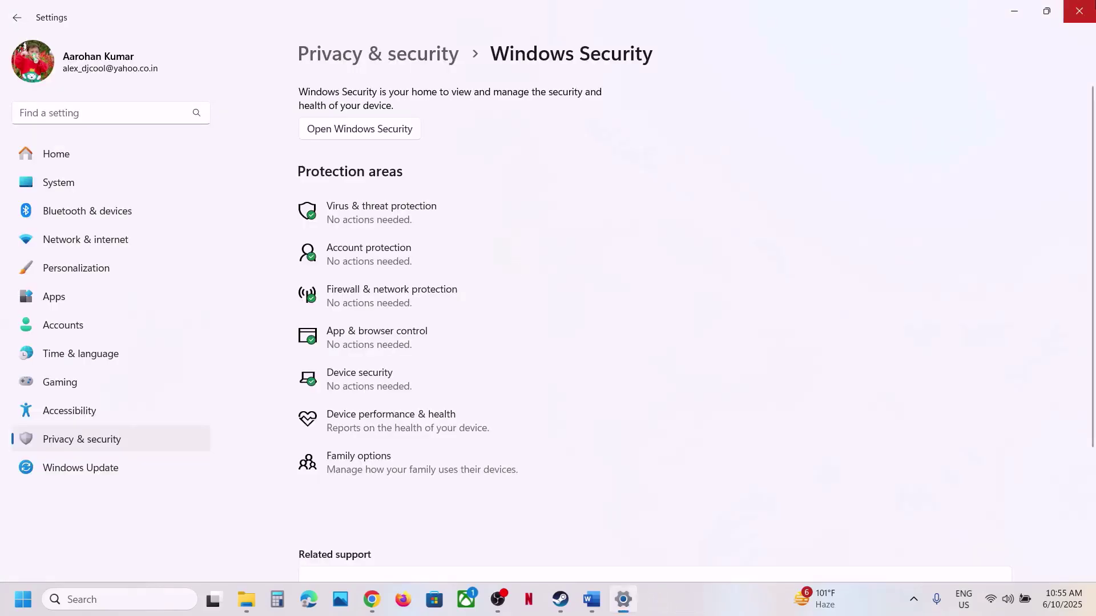
# Step: Close Settings and read Step 12 of the document, covering a clean graphics driver installation and its NVIDIA and AMD download links
pyautogui.click(1080, 12)
pyautogui.scroll(-2, 454, 335)
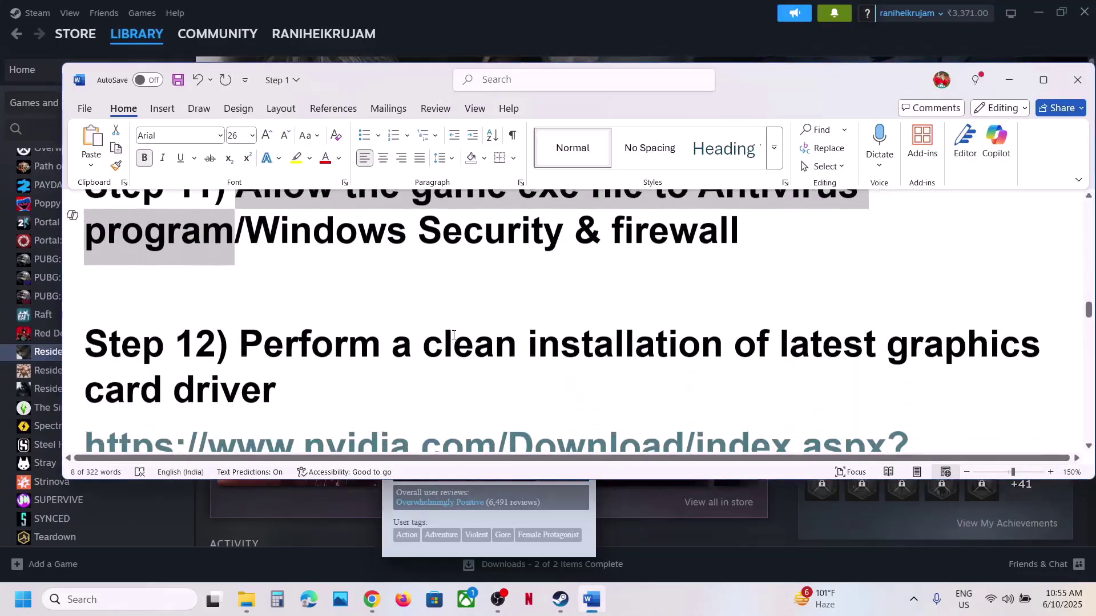
pyautogui.scroll(-2, 454, 335)
pyautogui.moveTo(239, 243); pyautogui.dragTo(506, 277)
pyautogui.scroll(-1, 294, 337)
pyautogui.moveTo(293, 338); pyautogui.dragTo(59, 289)
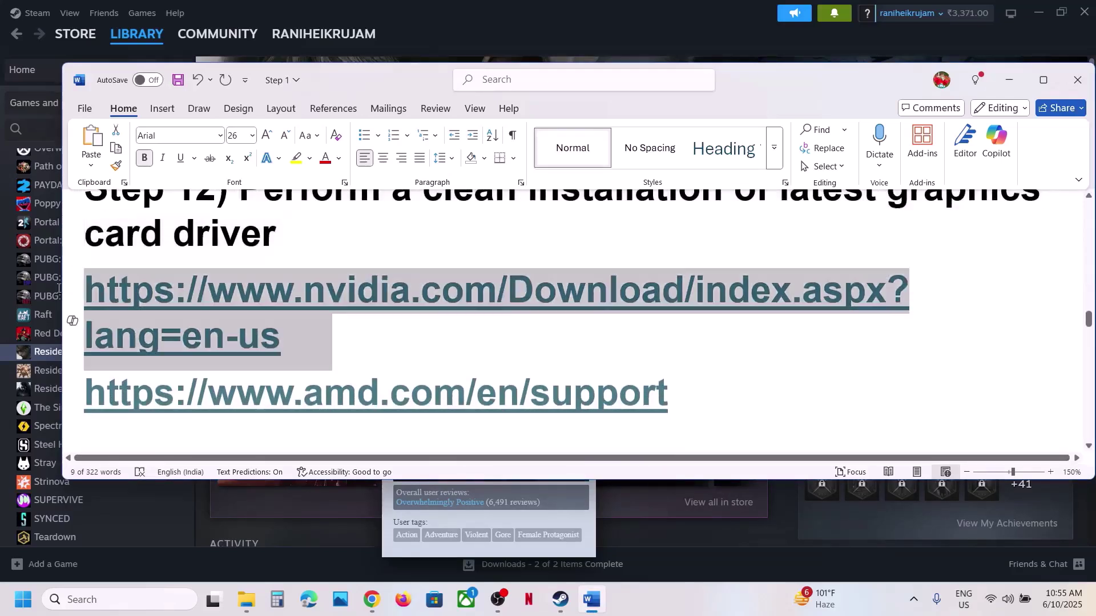
pyautogui.click(55, 377)
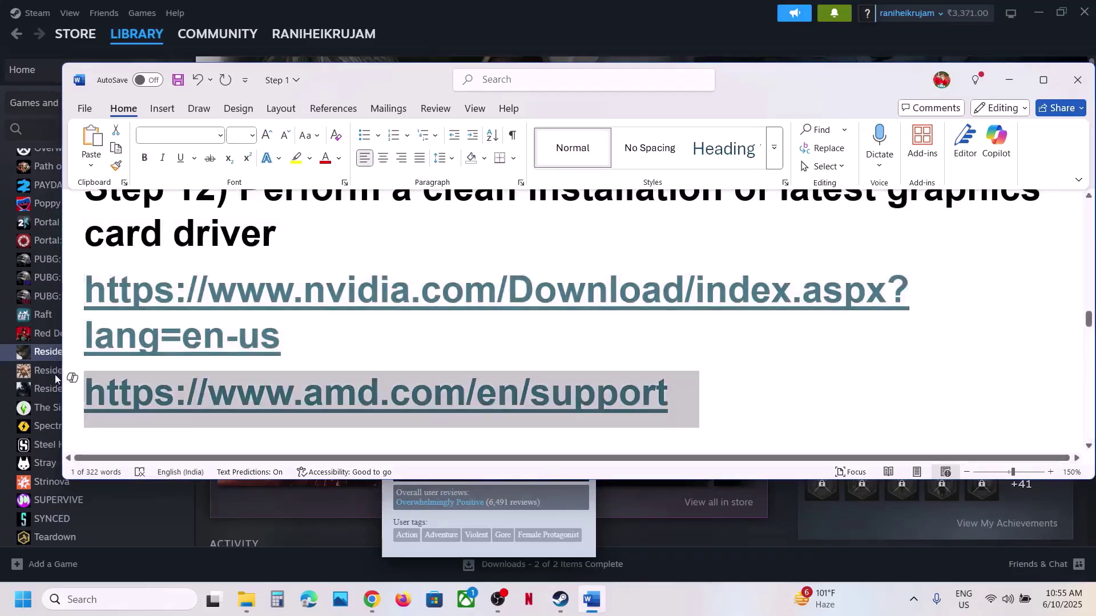
pyautogui.click(375, 326)
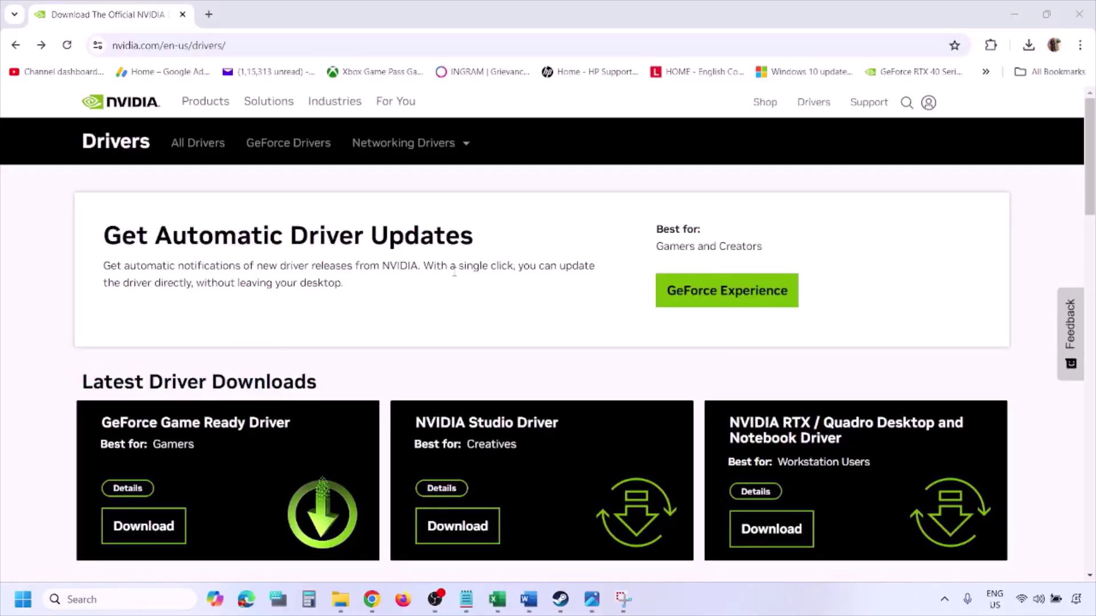
# Step: Search NVIDIA's drivers page for the GeForce RTX 3050 Laptop GPU driver with Windows 11 as the operating system
pyautogui.scroll(-8, 256, 349)
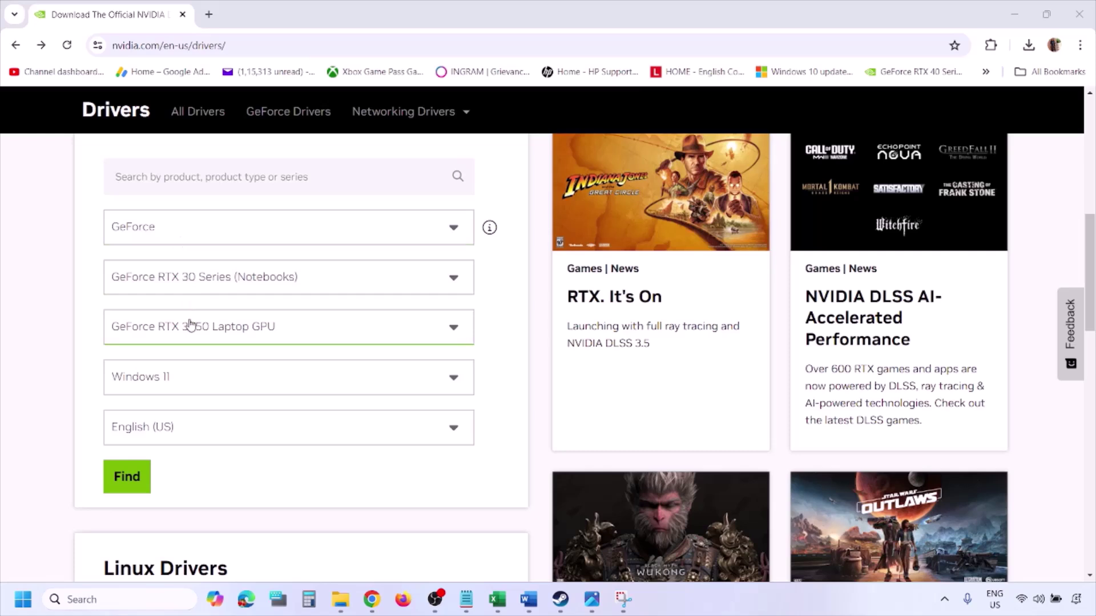
pyautogui.click(181, 381)
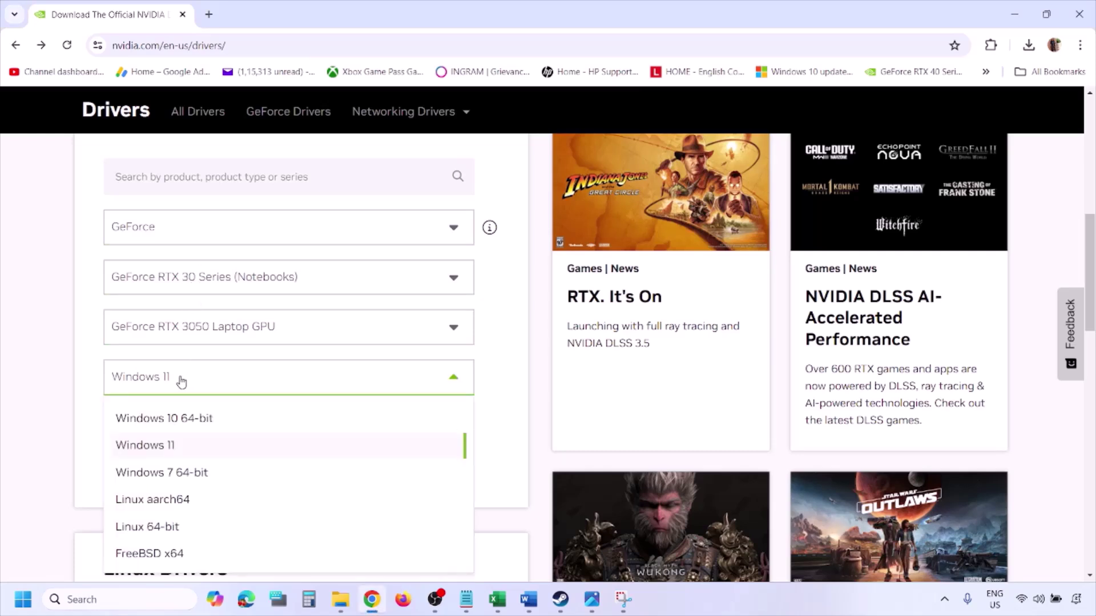
pyautogui.click(160, 451)
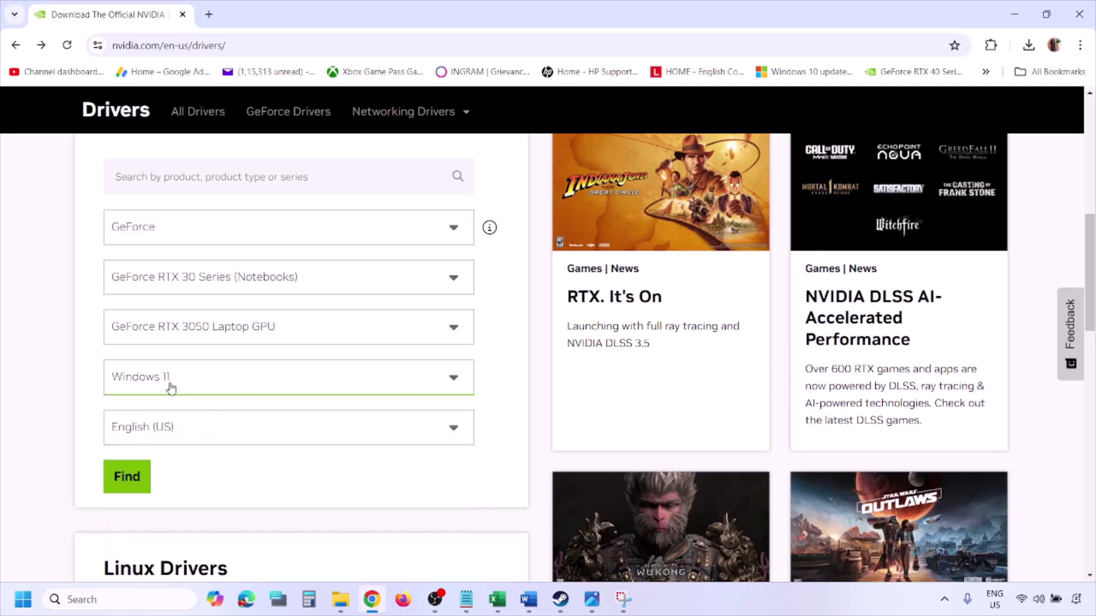
pyautogui.click(130, 482)
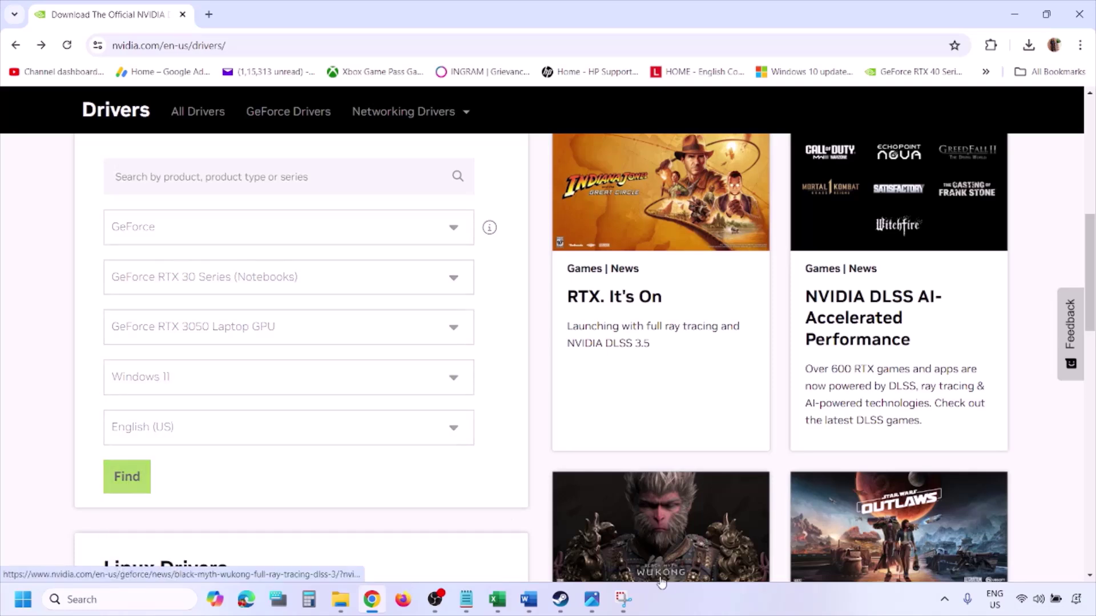
# Step: Examine the saved images 1.png to 5.png for the Game Ready driver download and the installer's custom clean installation options
pyautogui.click(593, 604)
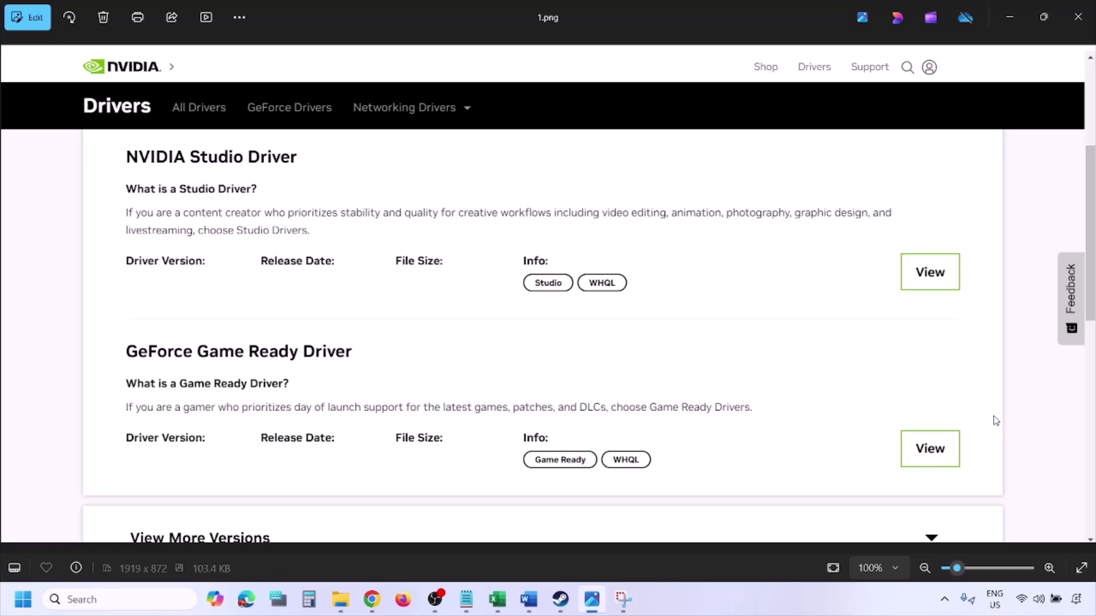
pyautogui.press('Right')
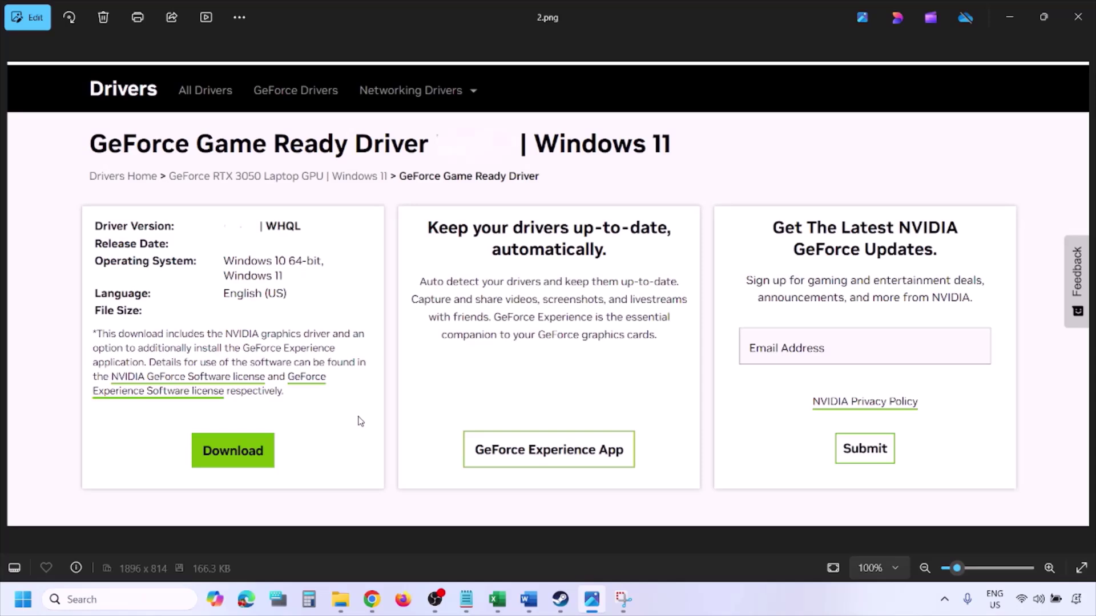
pyautogui.press('Right')
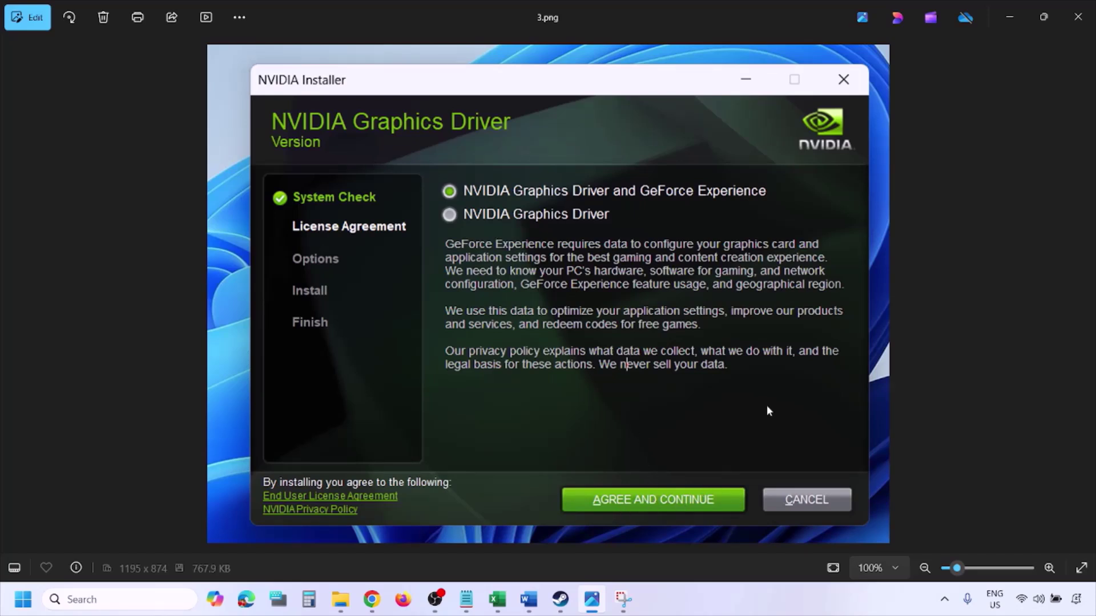
pyautogui.press('Right')
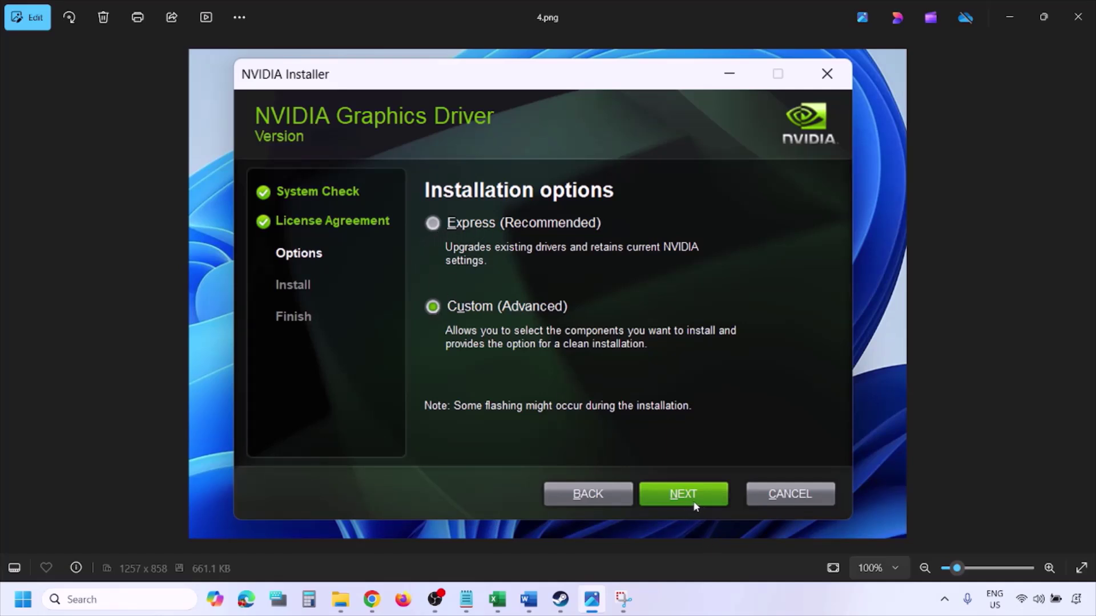
pyautogui.press('Right')
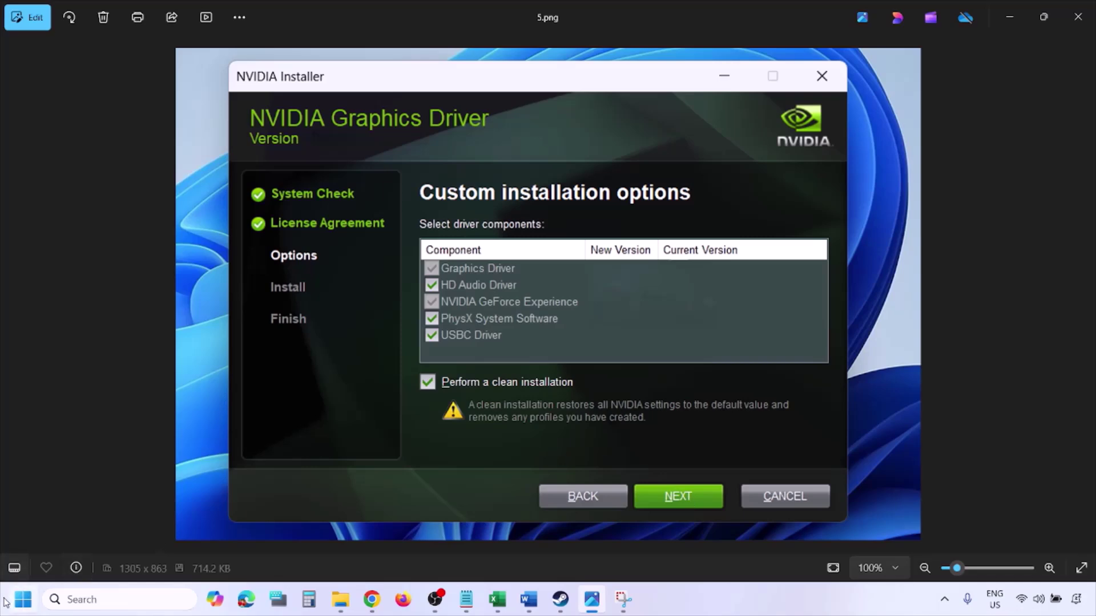
pyautogui.click(23, 599)
pyautogui.click(420, 556)
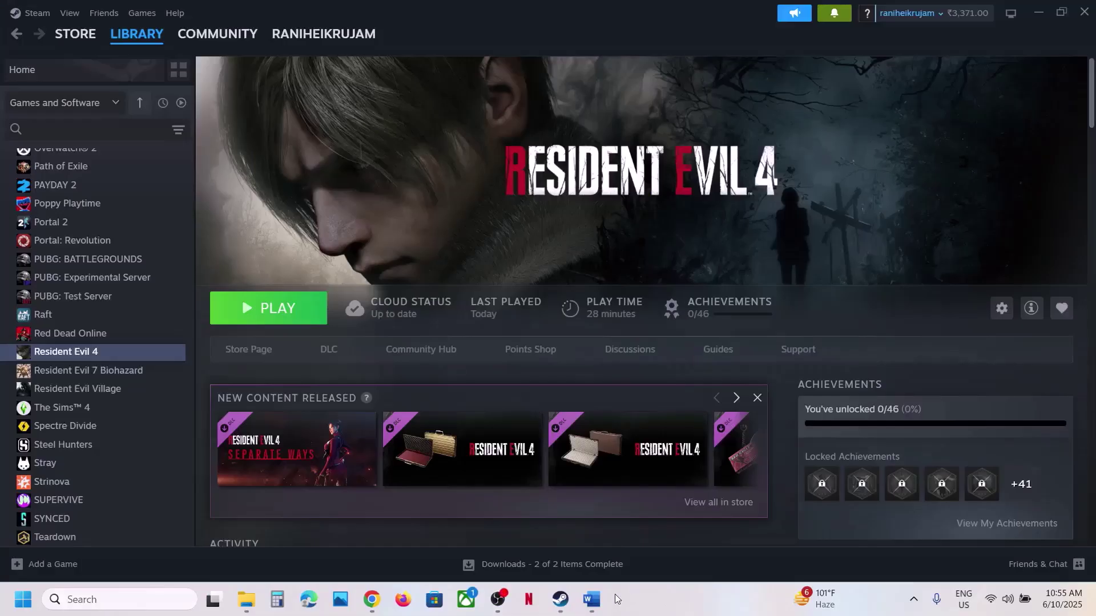
# Step: Return to the Word step list, copy "graphics" from Step 13, and use it in Windows search to open Graphics settings
pyautogui.click(592, 599)
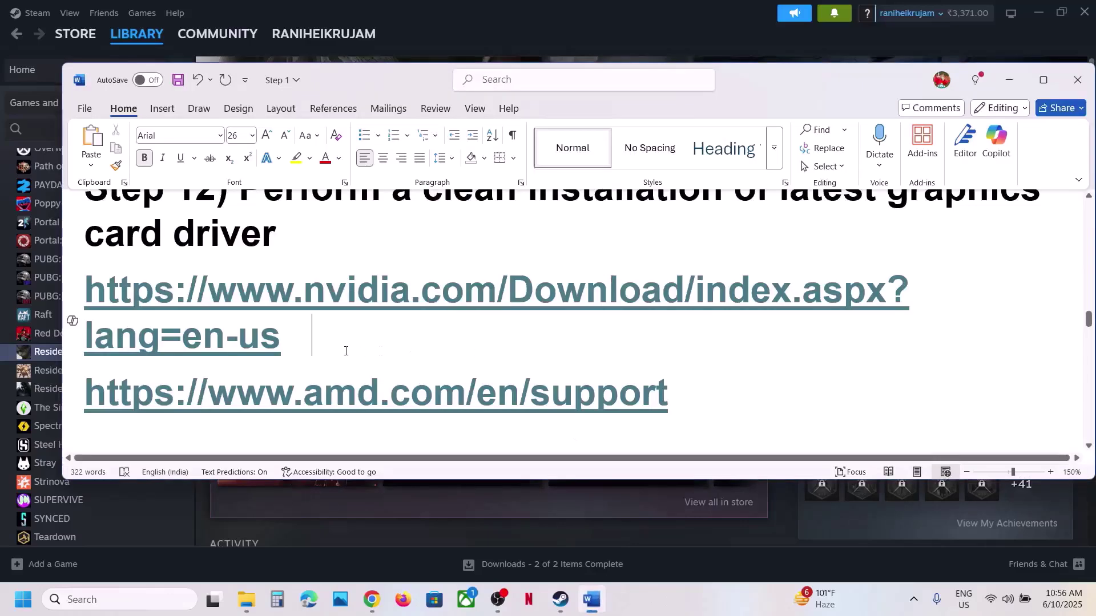
pyautogui.scroll(-4, 314, 350)
pyautogui.doubleClick(792, 361)
pyautogui.hotkey('ctrl', 'c')
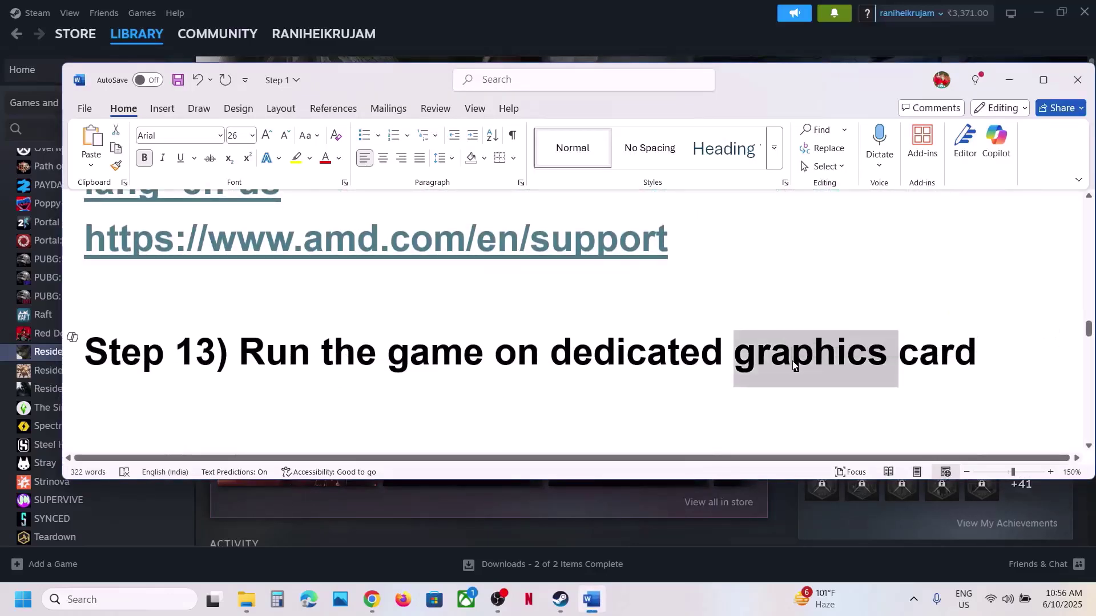
pyautogui.click(169, 595)
pyautogui.hotkey('ctrl', 'v')
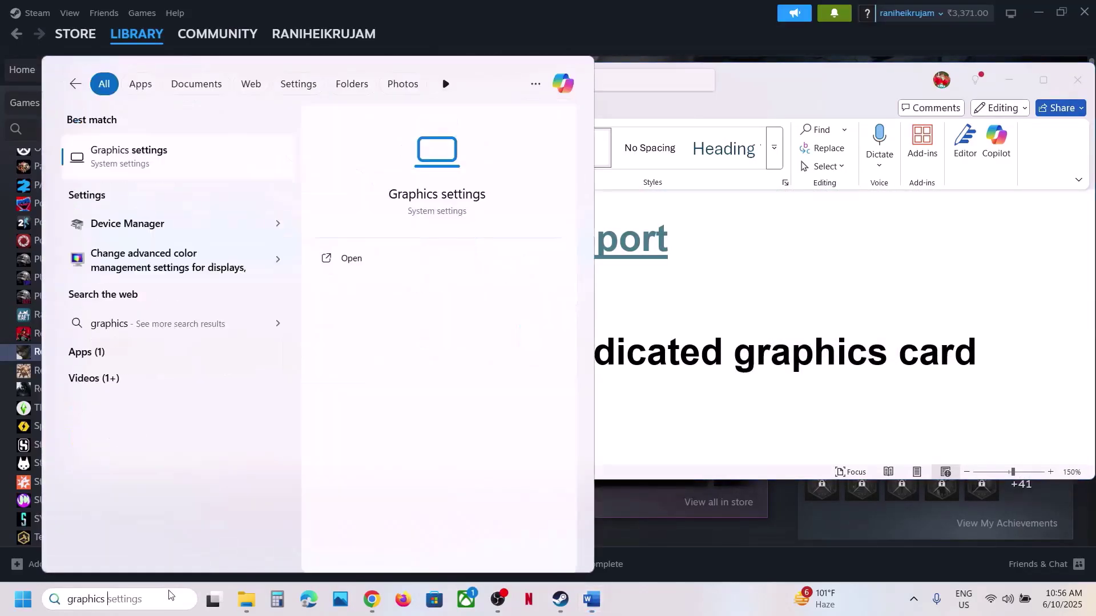
pyautogui.click(139, 151)
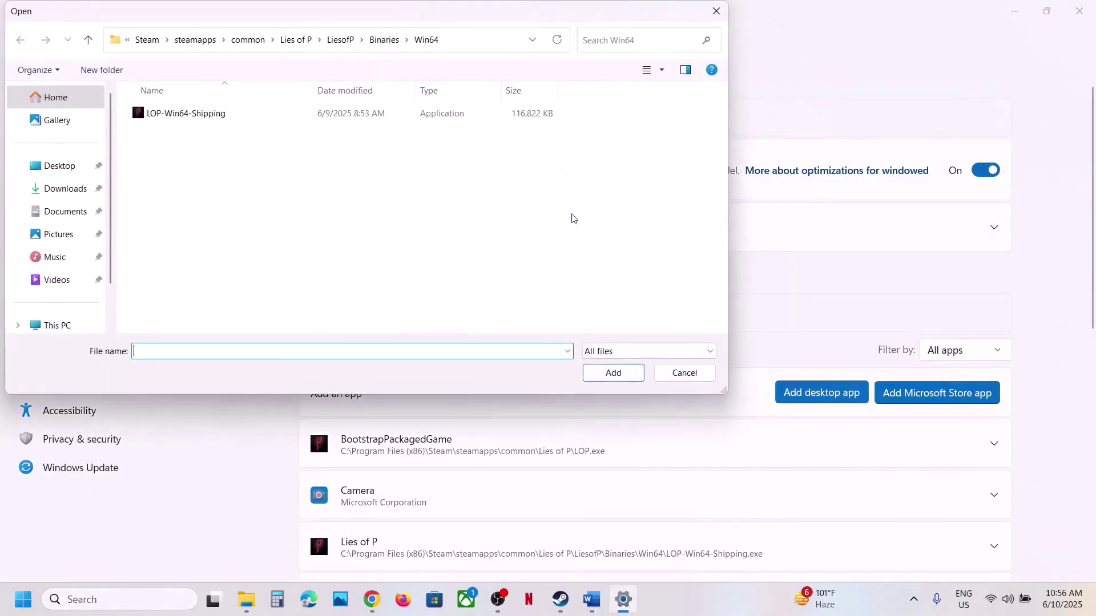
# Step: Add re4 from Steam's common\RESIDENT EVIL 4 BIOHAZARD RE4 folder as a desktop app in the custom graphics settings
pyautogui.click(248, 40)
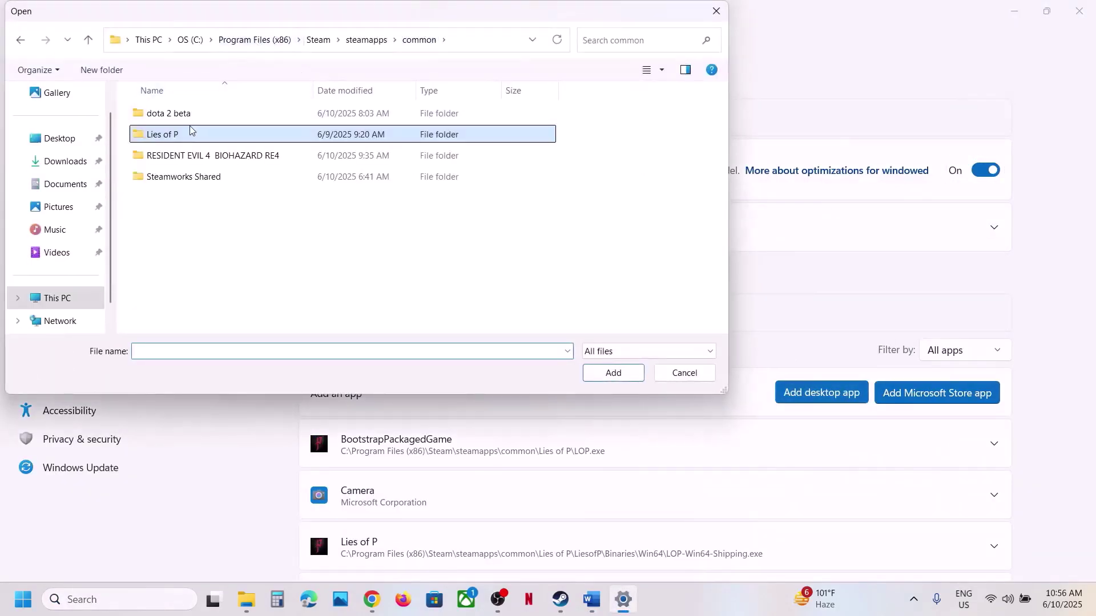
pyautogui.click(171, 160)
pyautogui.doubleClick(171, 157)
pyautogui.click(181, 177)
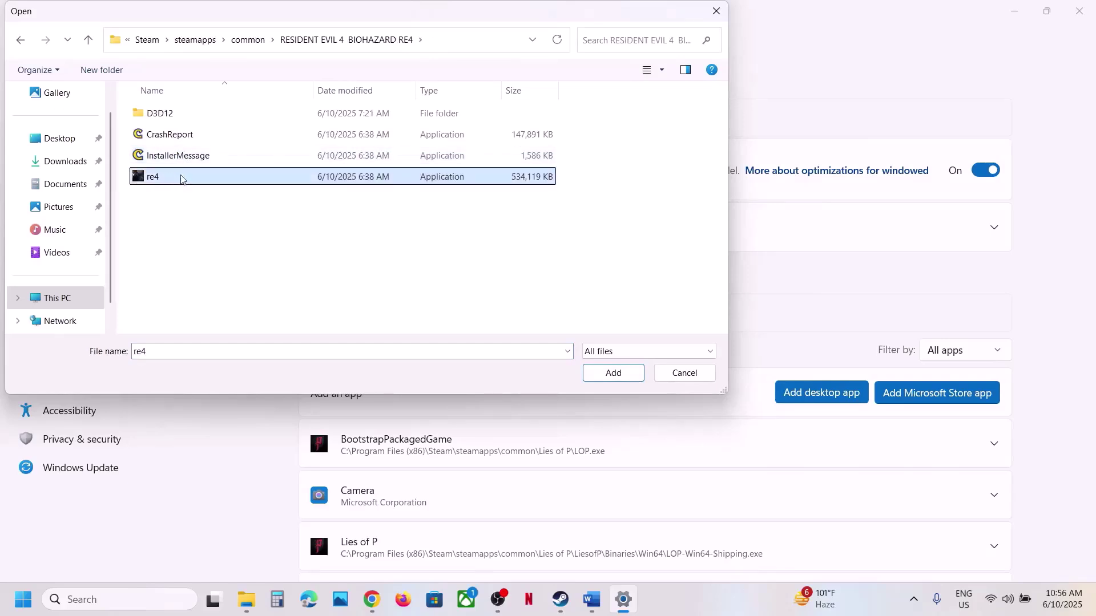
pyautogui.click(611, 375)
# Step: Set Resident Evil 4's GPU preference to High Performance (NVIDIA GeForce RTX 3050 Laptop GPU) and close Settings
pyautogui.scroll(-5, 522, 440)
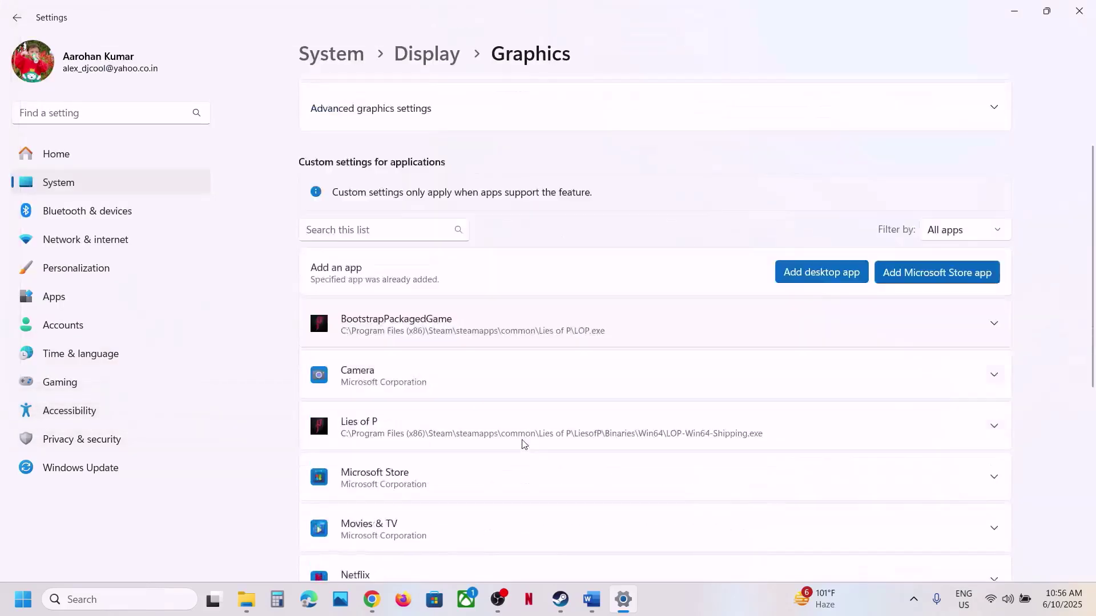
pyautogui.scroll(-3, 522, 443)
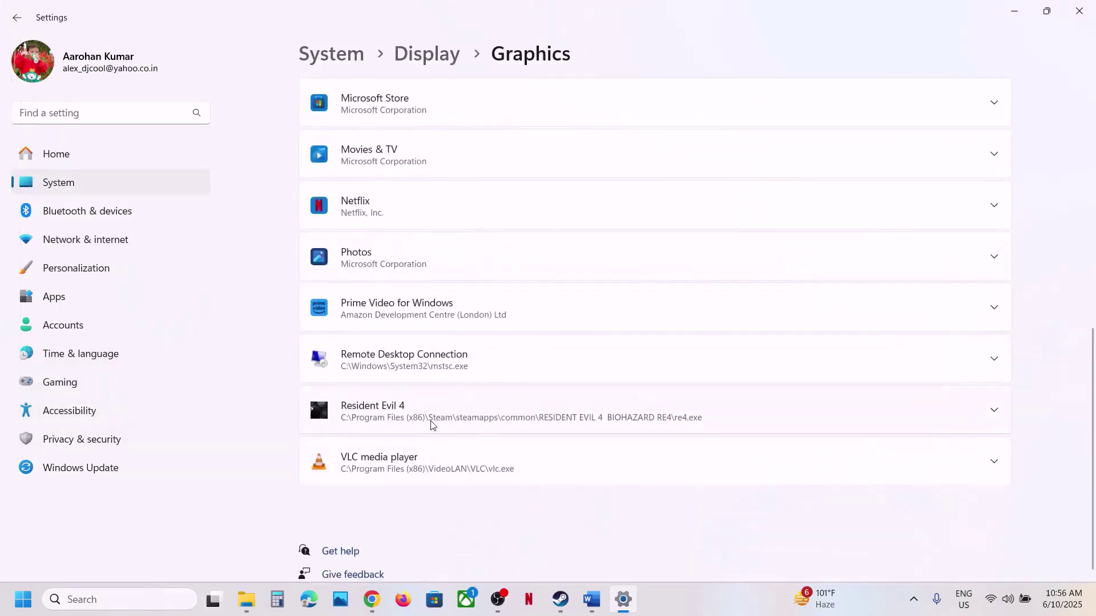
pyautogui.click(574, 409)
pyautogui.scroll(-2, 574, 409)
pyautogui.click(876, 343)
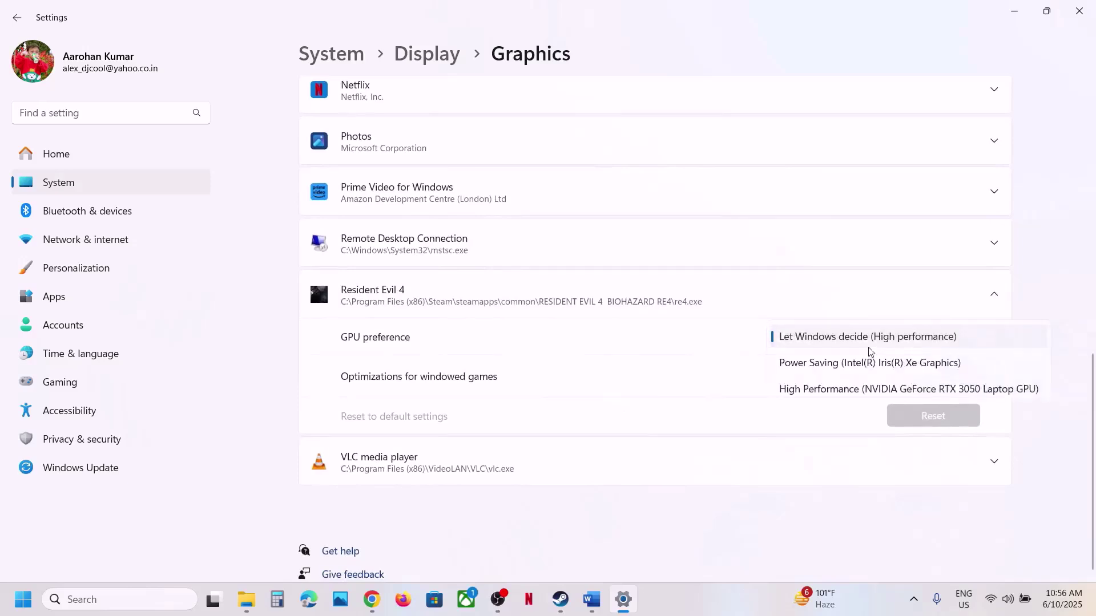
pyautogui.click(829, 391)
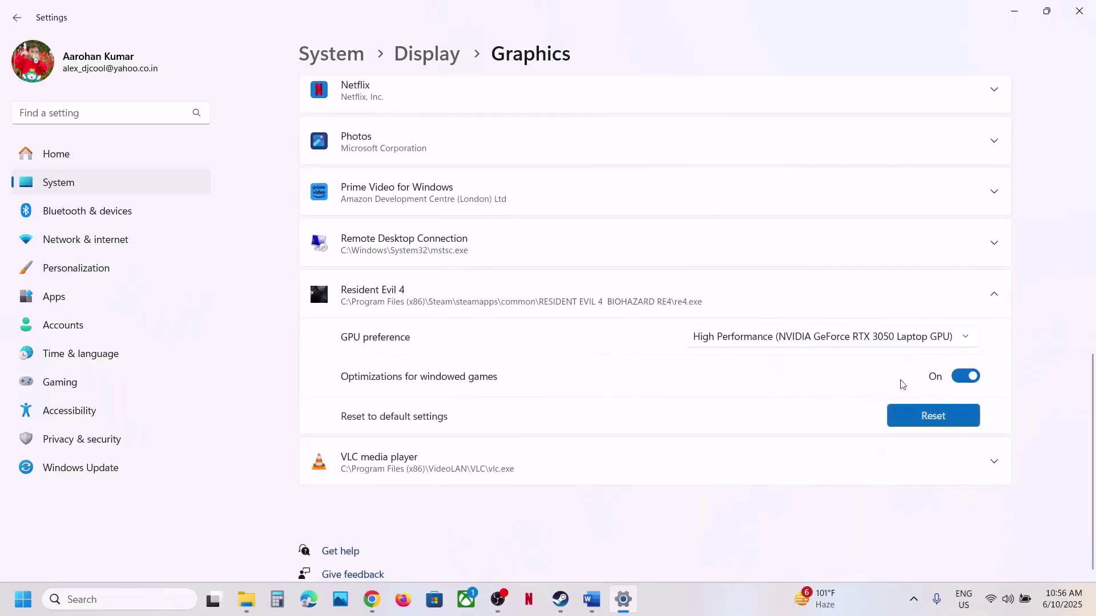
pyautogui.click(1079, 11)
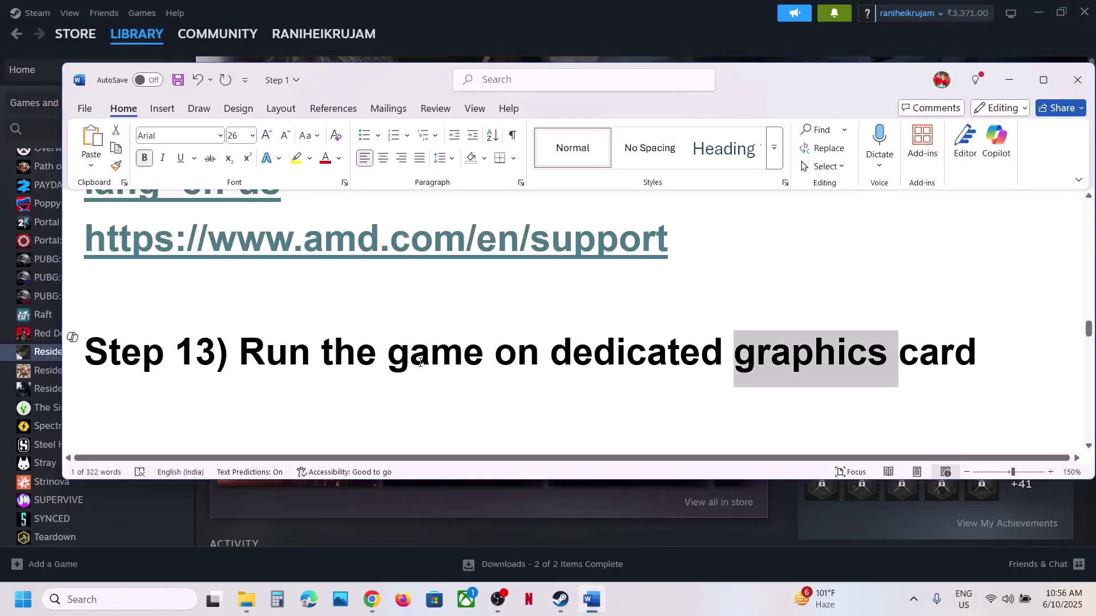
# Step: Following Step 14, turn off the Steam Overlay in Resident Evil 4's Steam properties and close the properties window
pyautogui.scroll(-5, 420, 362)
pyautogui.moveTo(240, 217); pyautogui.dragTo(639, 224)
pyautogui.click(515, 35)
pyautogui.rightClick(50, 351)
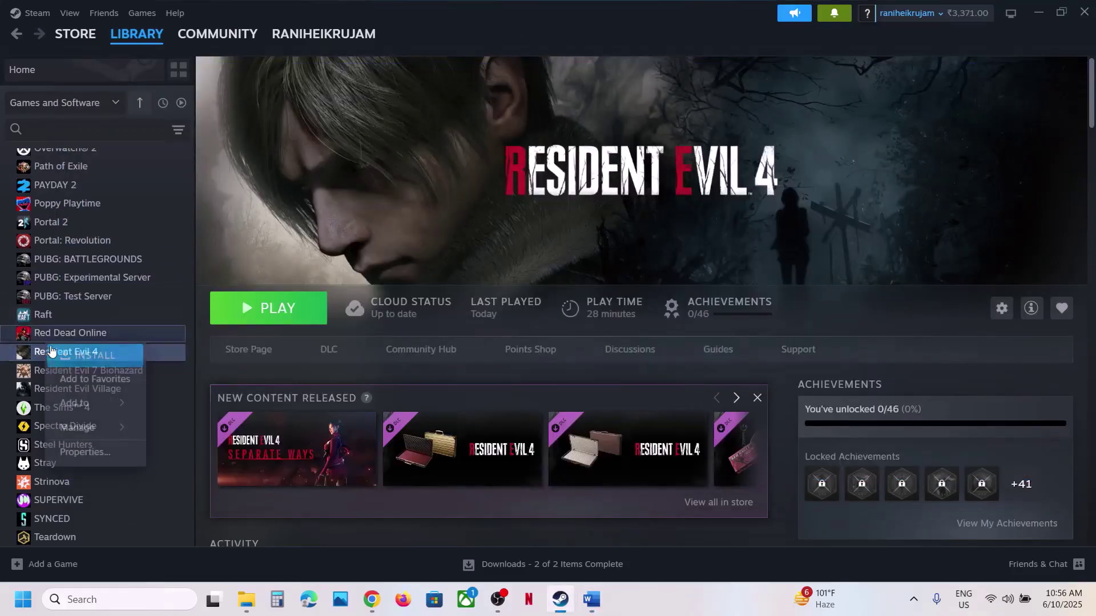
pyautogui.click(93, 461)
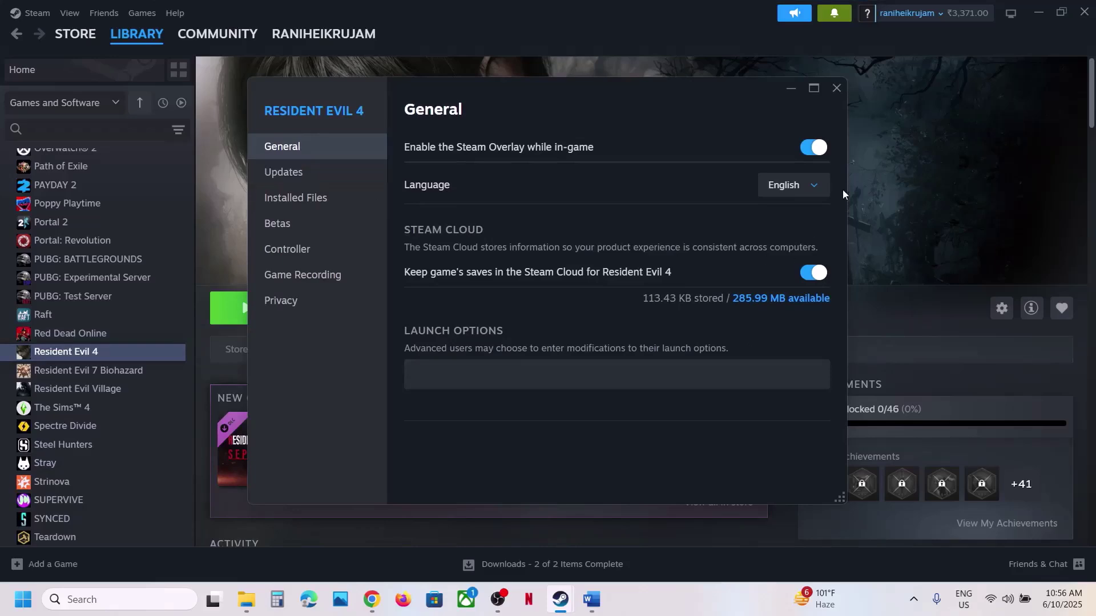
pyautogui.click(814, 149)
pyautogui.click(836, 87)
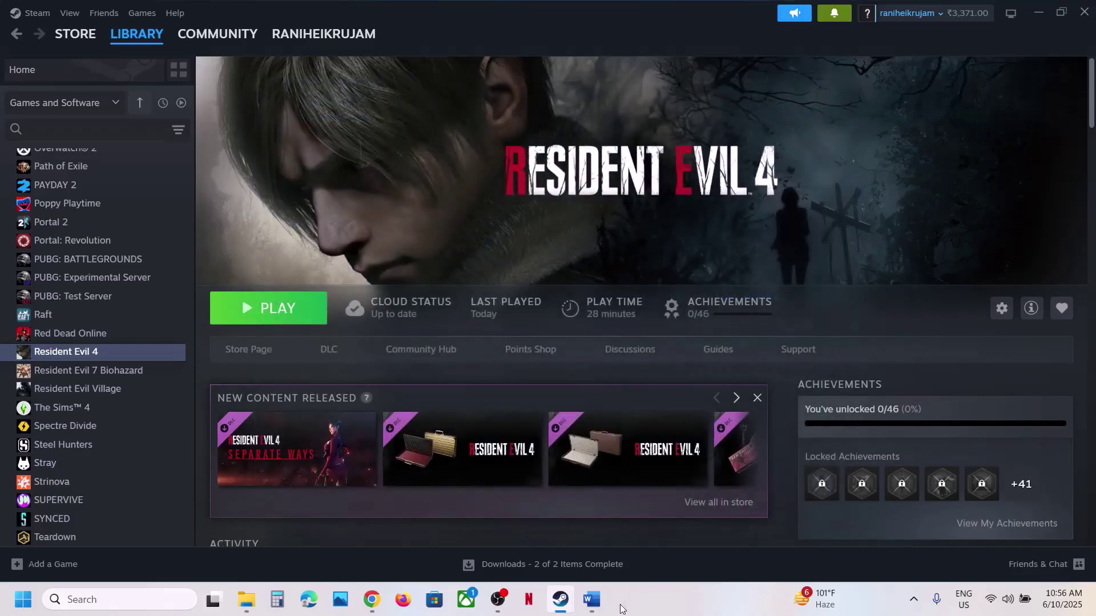
# Step: Return to the Word step list and read Step 14's instructions on closing overlay apps such as Discord and Nvidia App
pyautogui.click(592, 600)
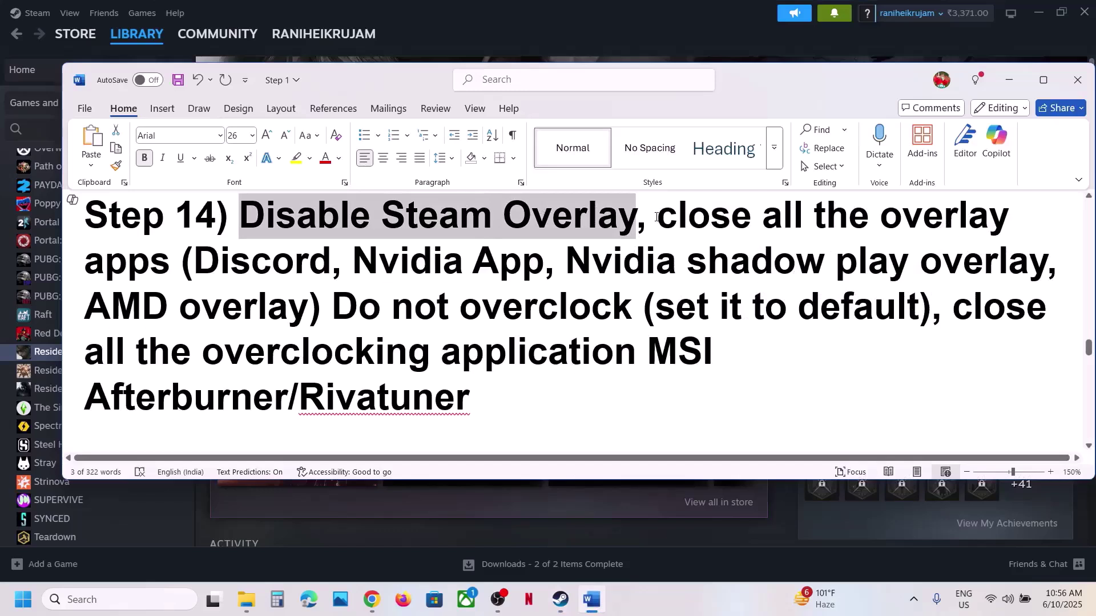
pyautogui.moveTo(656, 217); pyautogui.dragTo(155, 264)
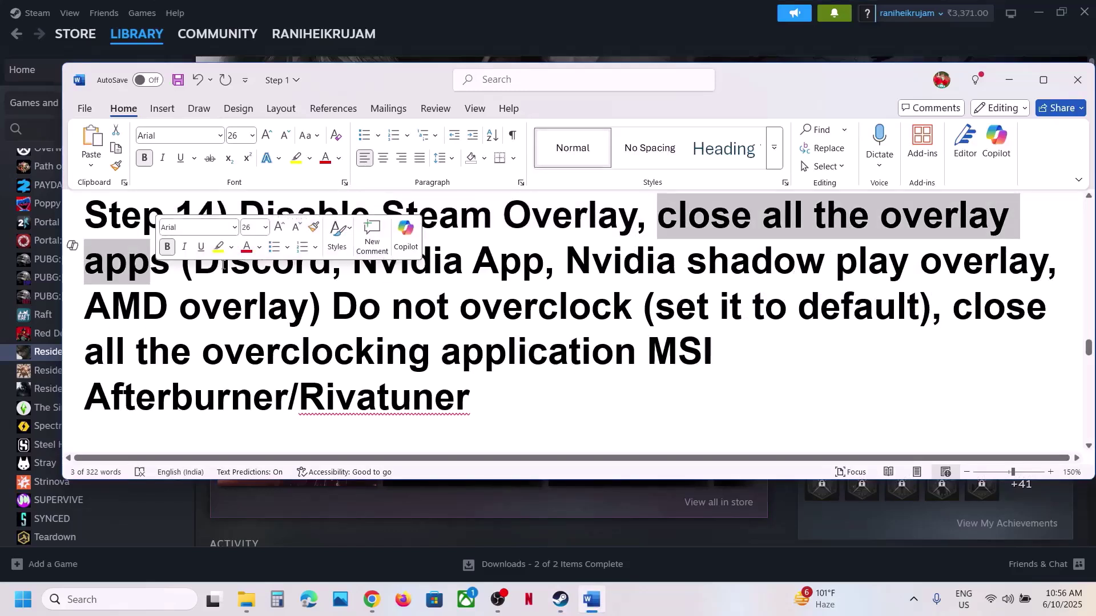
pyautogui.click(253, 263)
pyautogui.doubleClick(255, 263)
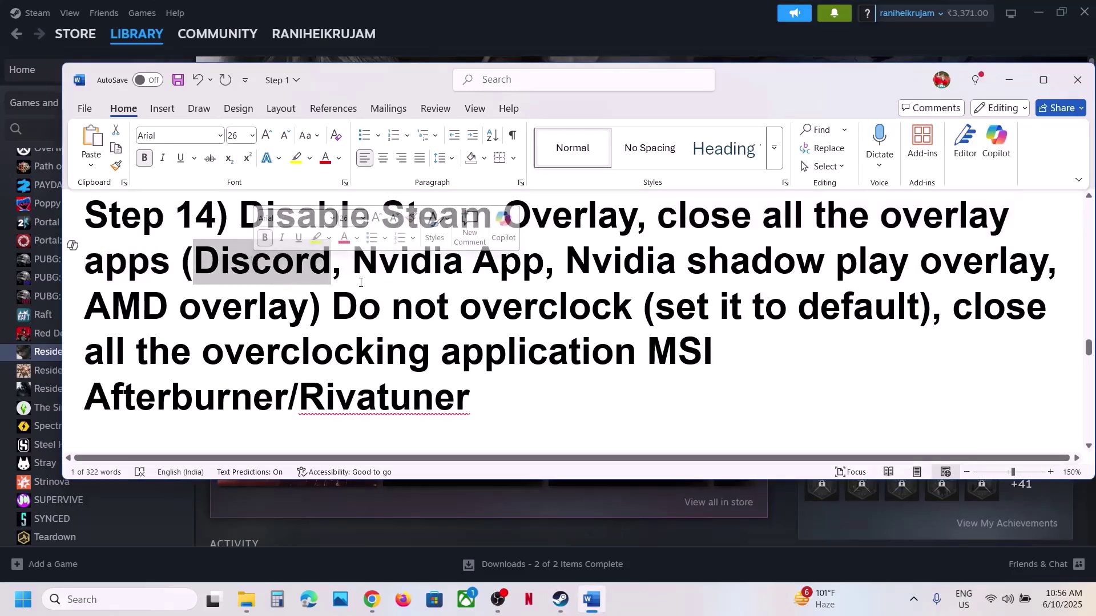
pyautogui.moveTo(355, 261); pyautogui.dragTo(500, 256)
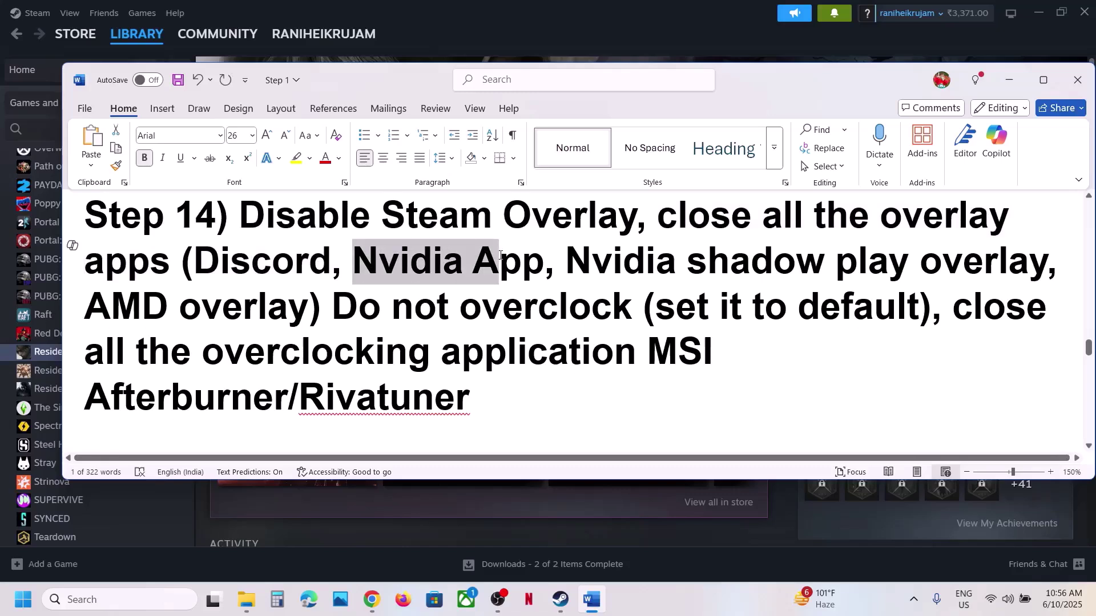
pyautogui.moveTo(500, 256); pyautogui.dragTo(523, 258)
pyautogui.click(523, 261)
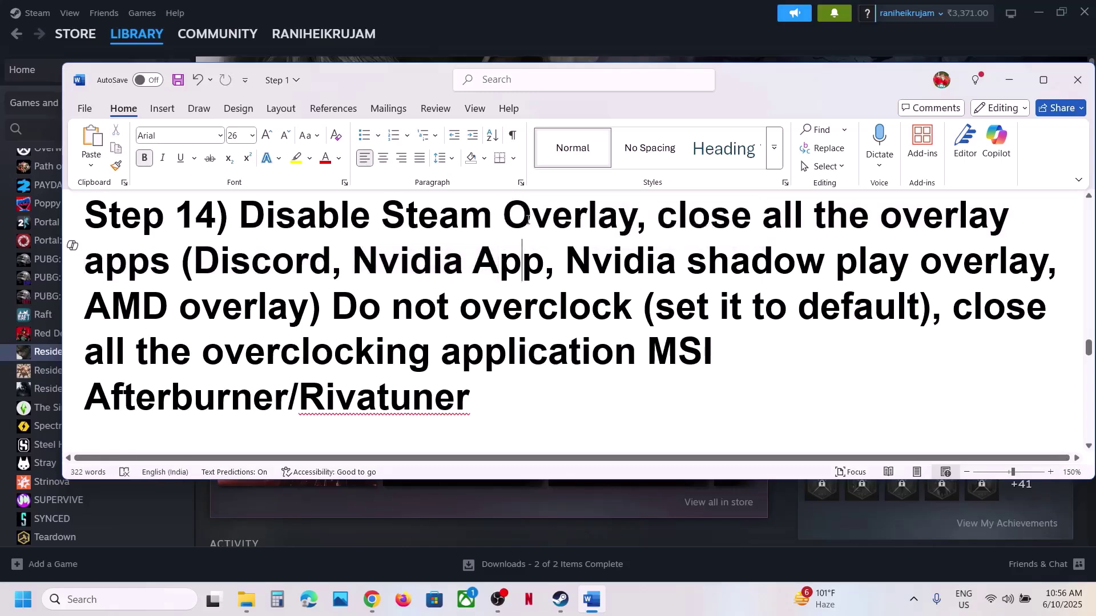
pyautogui.moveTo(685, 221); pyautogui.dragTo(209, 308)
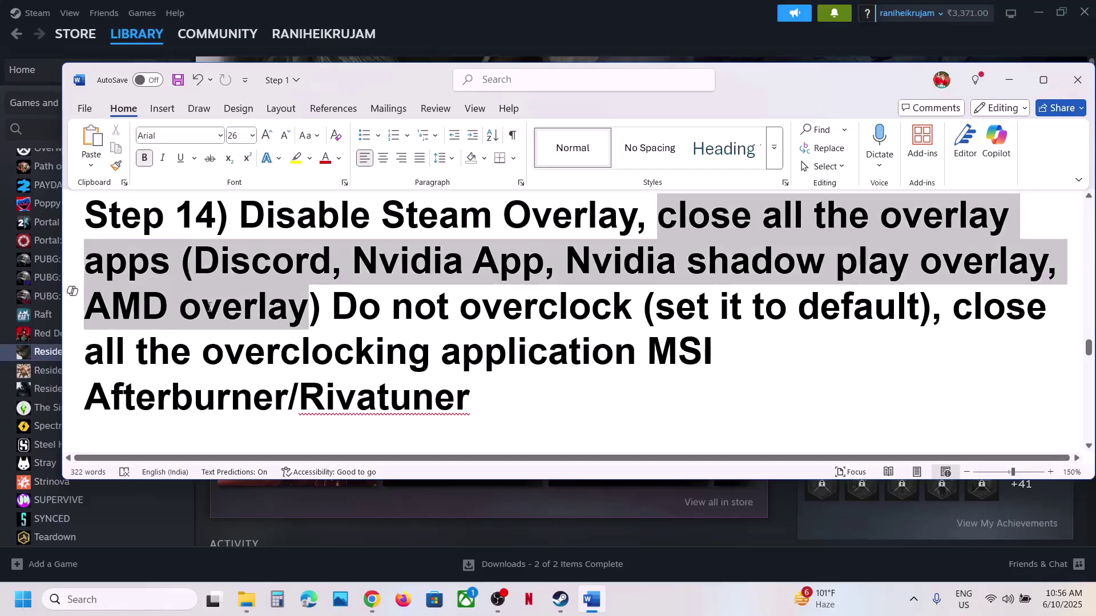
pyautogui.click(341, 319)
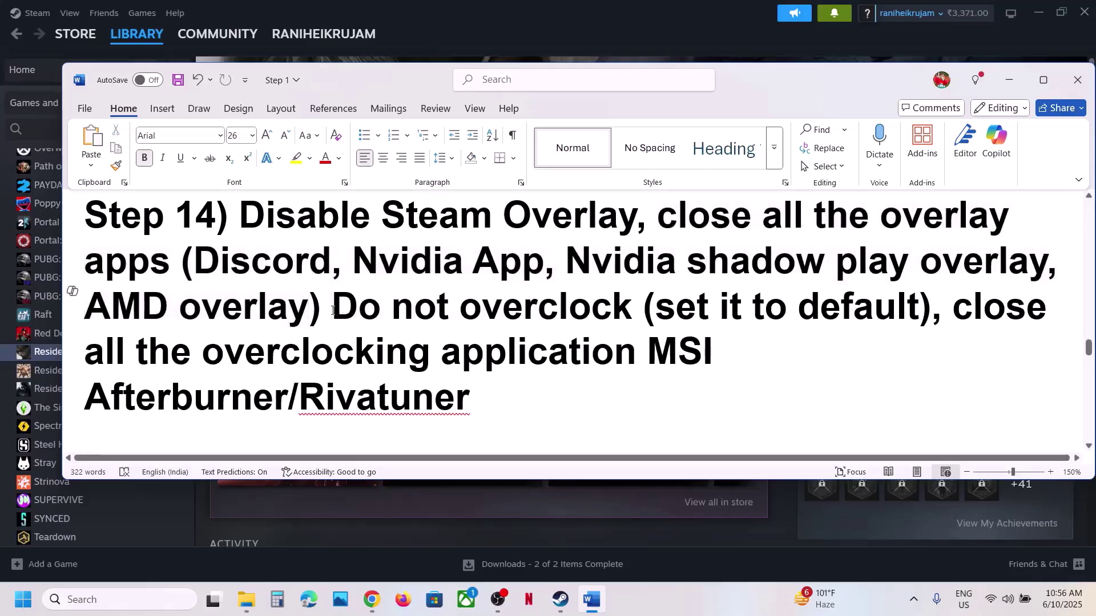
# Step: Read Step 14's instructions on not overclocking and closing MSI Afterburner/Rivatuner in the Word step list
pyautogui.moveTo(335, 311); pyautogui.dragTo(898, 307)
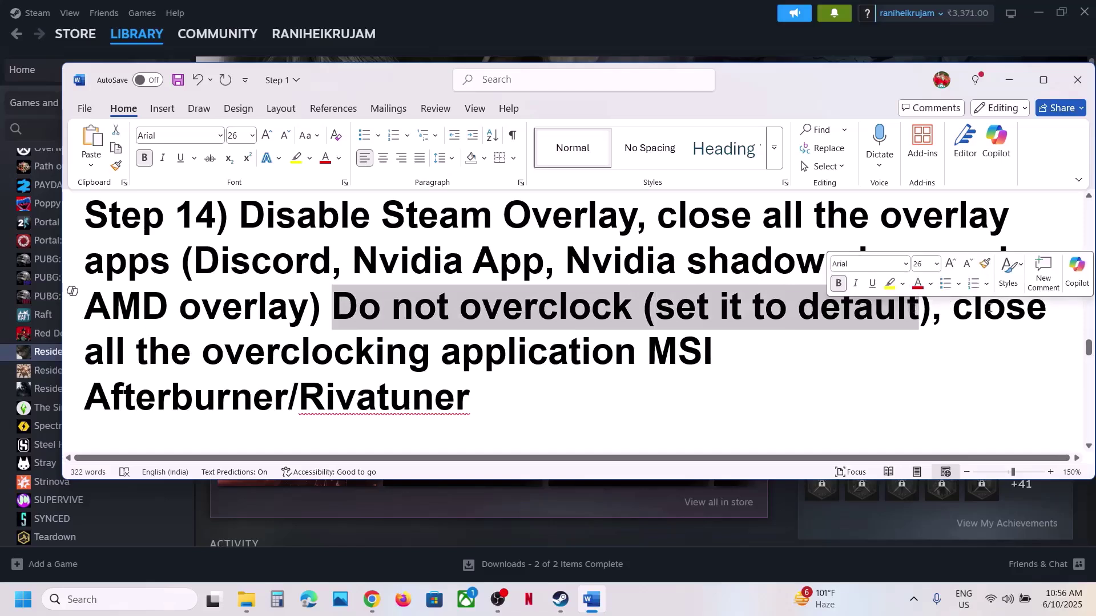
pyautogui.moveTo(954, 308); pyautogui.dragTo(336, 385)
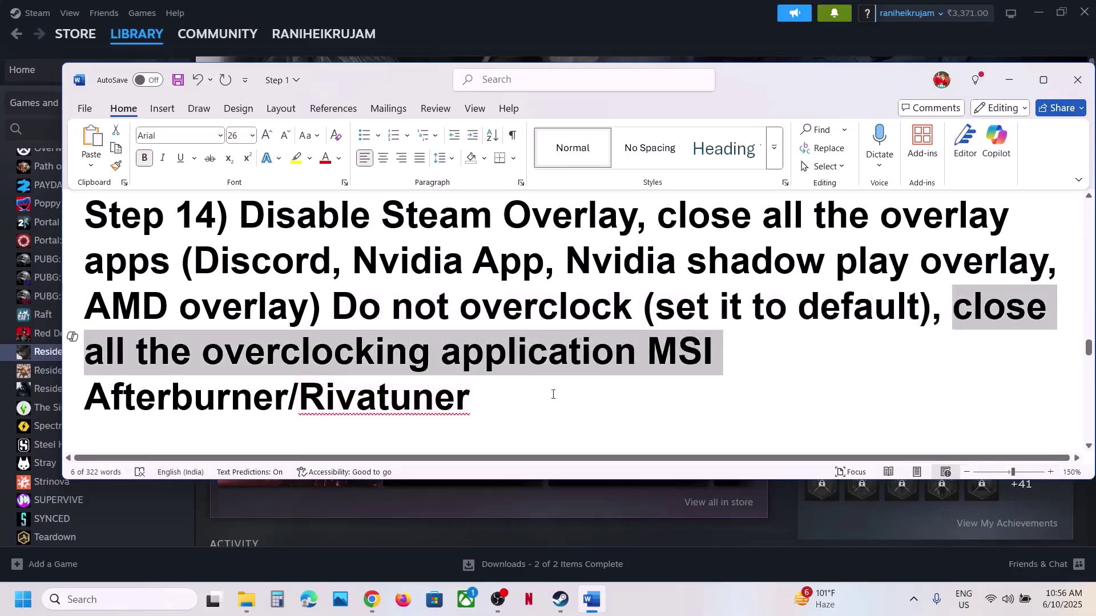
pyautogui.moveTo(573, 392); pyautogui.dragTo(344, 301)
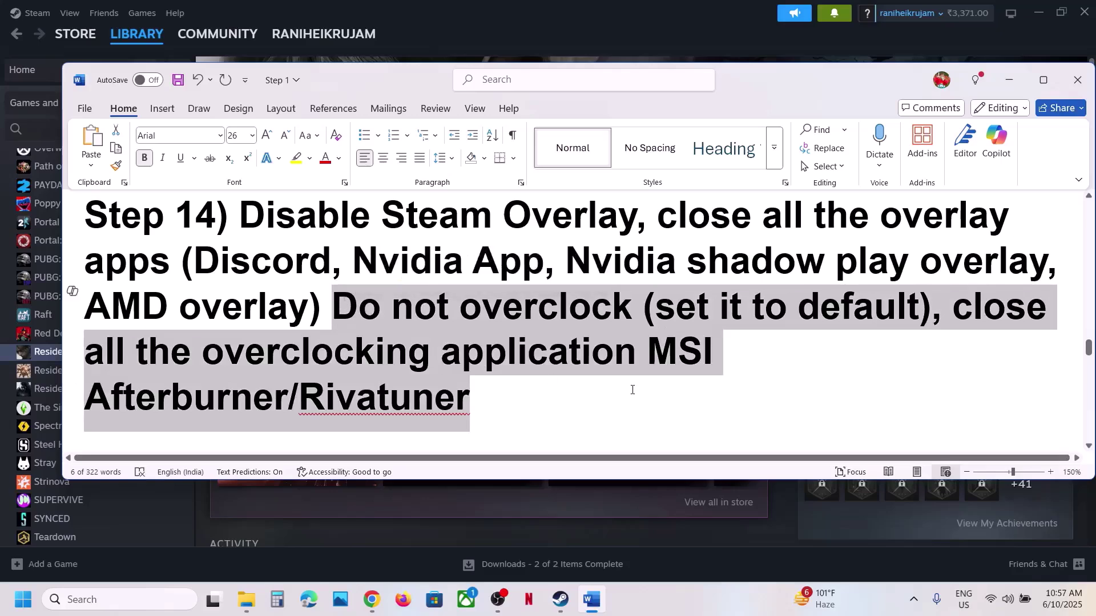
pyautogui.click(582, 399)
# Step: Following Step 15, view the file verification option under Installed Files in Resident Evil 4's Steam properties and close the properties window
pyautogui.moveTo(460, 308); pyautogui.dragTo(239, 318)
pyautogui.scroll(-5, 458, 320)
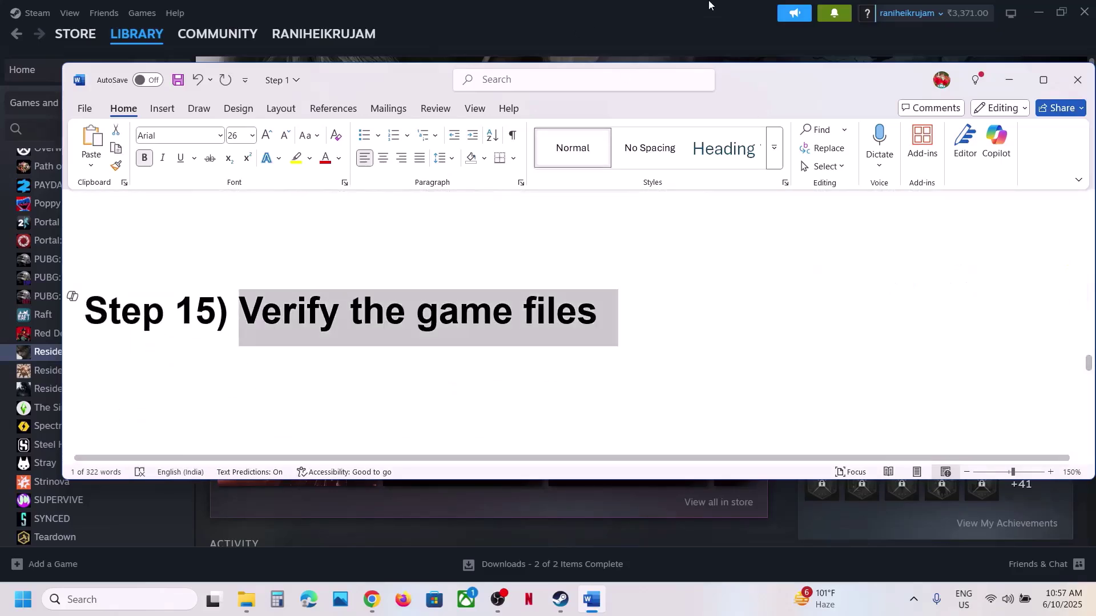
pyautogui.click(709, 4)
pyautogui.rightClick(67, 353)
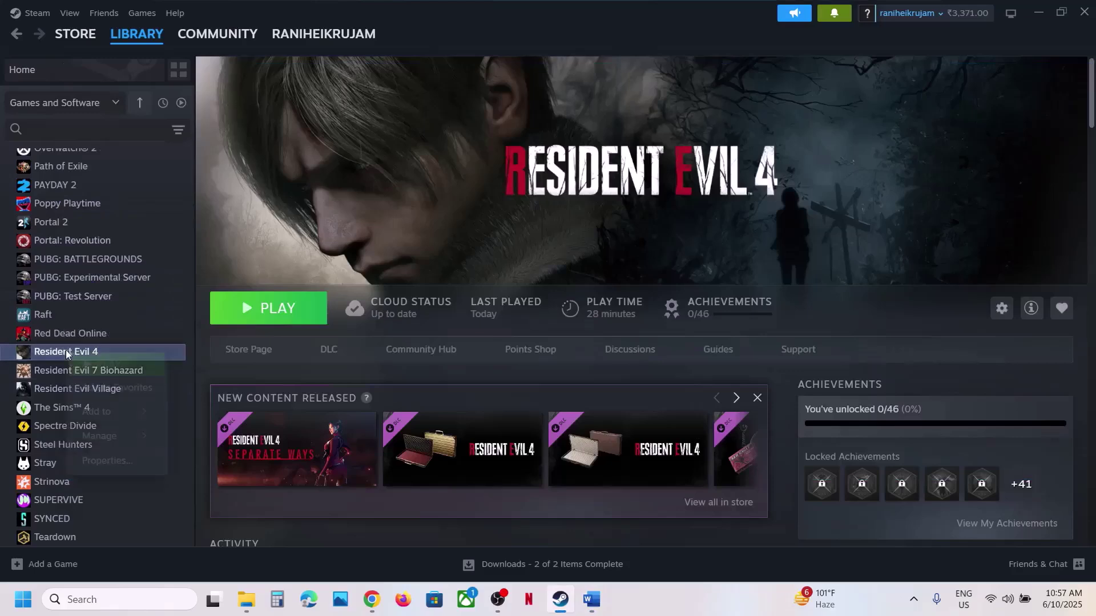
pyautogui.click(106, 460)
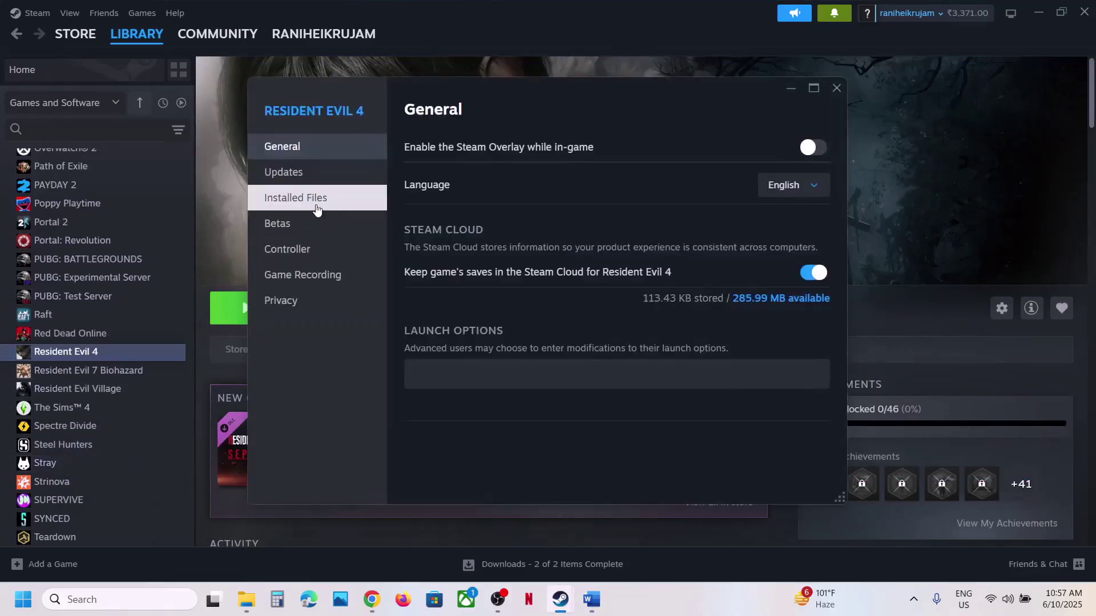
pyautogui.click(318, 209)
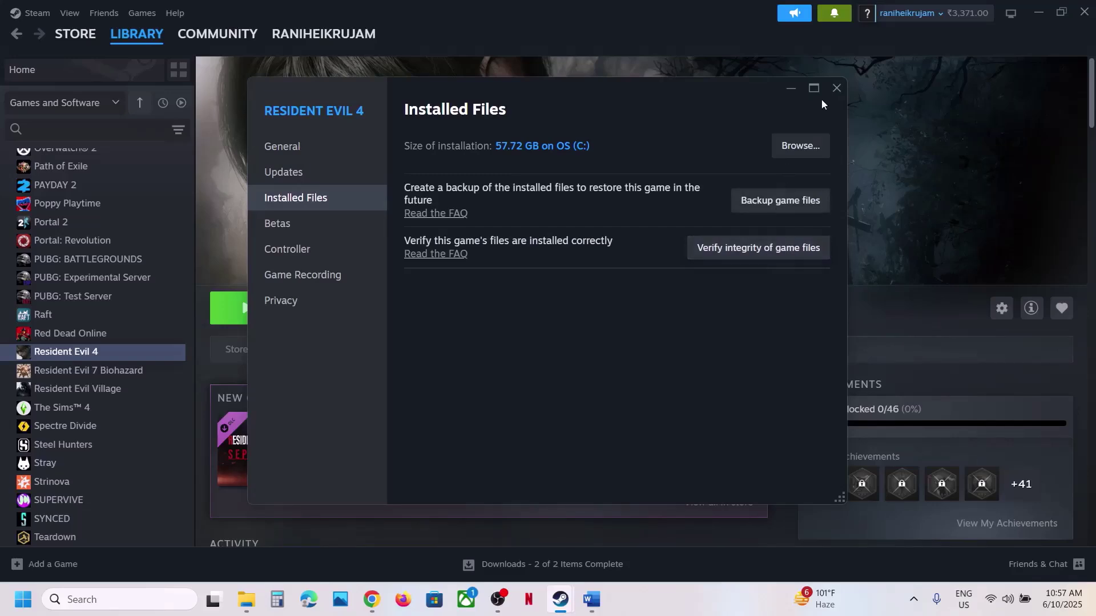
pyautogui.click(837, 88)
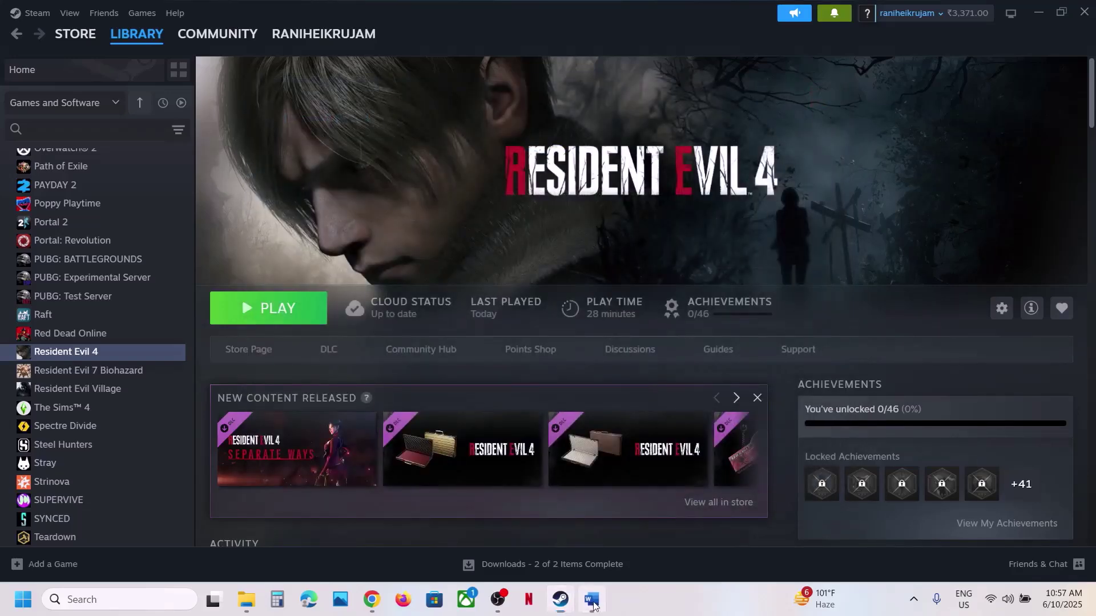
# Step: Copy the Visual C++ download link from Step 16 of the Word list and open it in a new Chrome tab
pyautogui.click(592, 601)
pyautogui.scroll(-5, 482, 384)
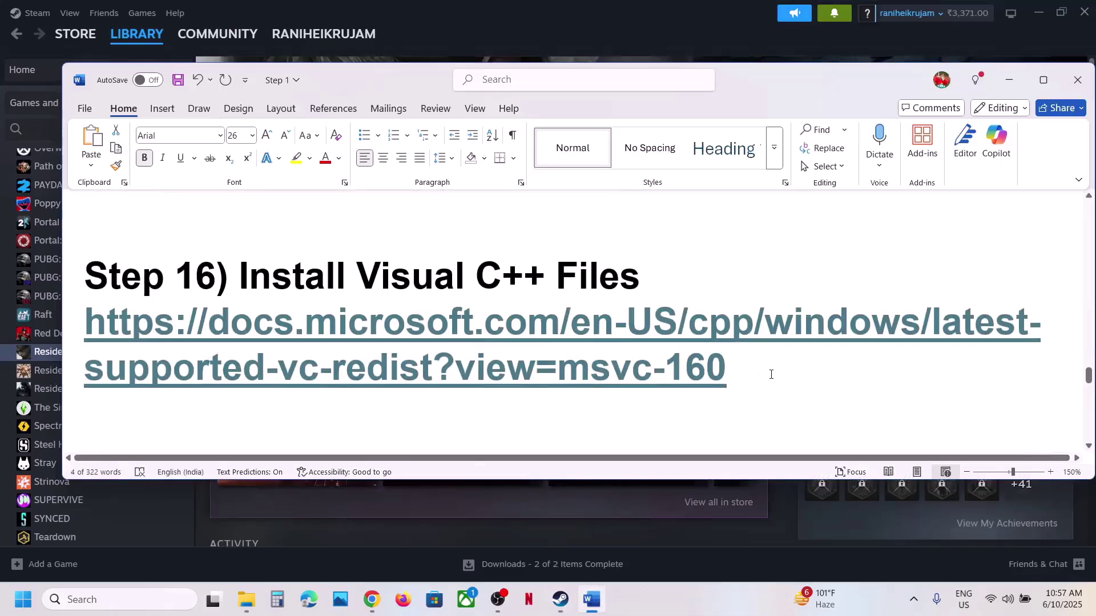
pyautogui.moveTo(771, 374); pyautogui.dragTo(160, 342)
pyautogui.hotkey('ctrl', 'c')
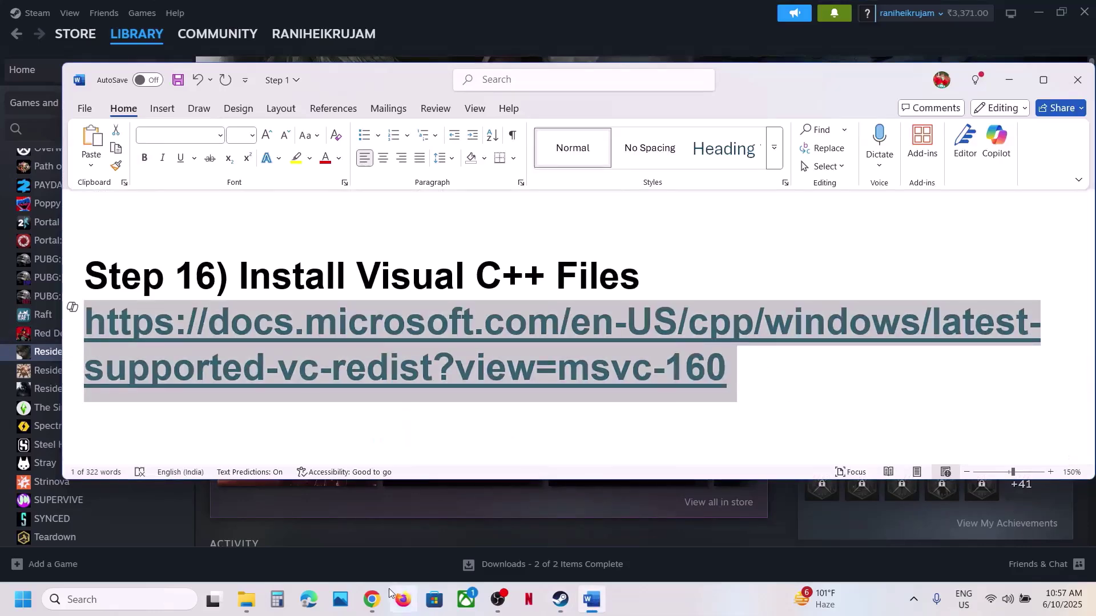
pyautogui.click(377, 598)
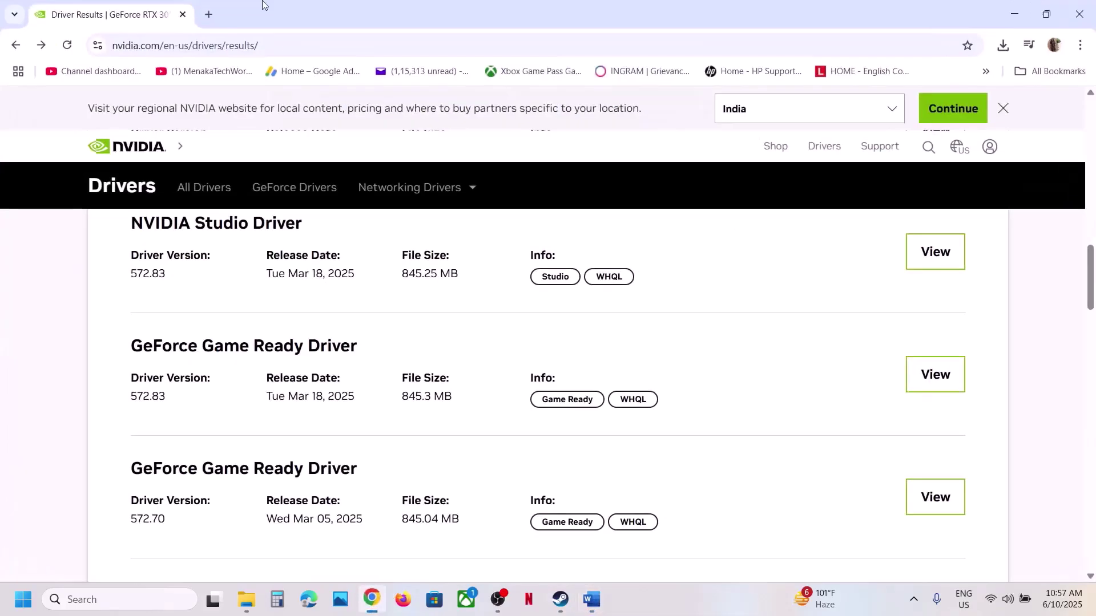
pyautogui.click(210, 17)
pyautogui.hotkey('ctrl', 'v')
pyautogui.press('Return')
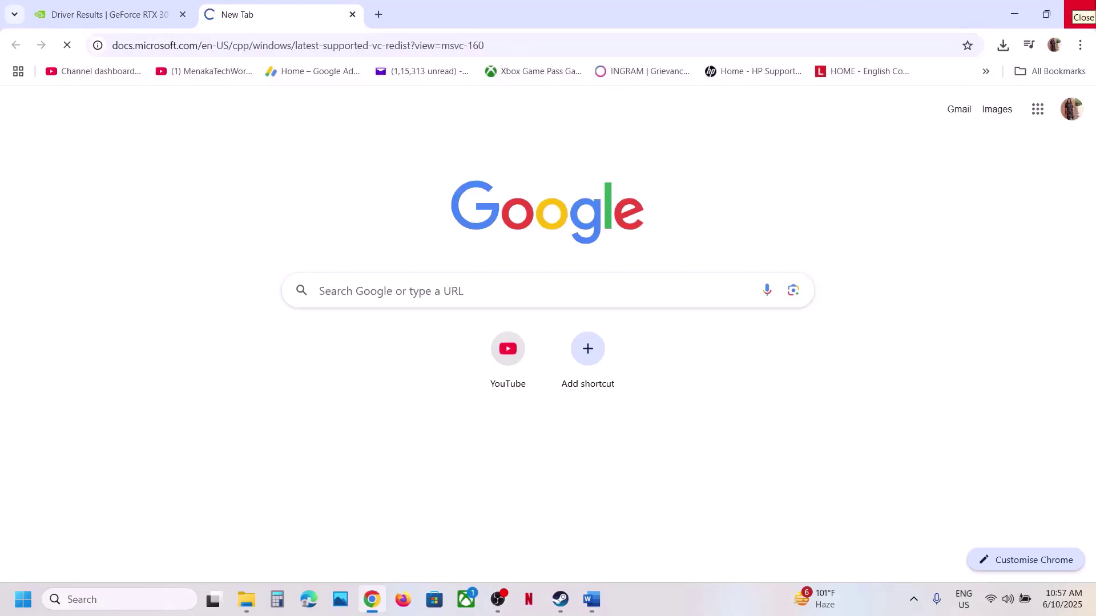
# Step: Download vc_redist.x86.exe from the latest Visual C++ Redistributable table, launch it and try to repair the x86 installation
pyautogui.scroll(-3, 571, 281)
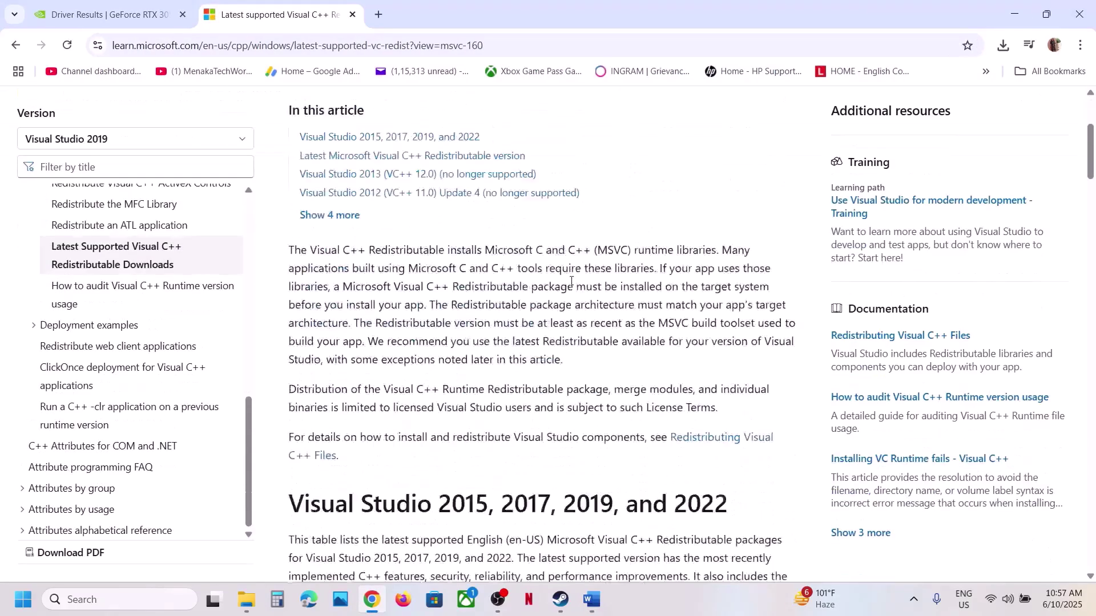
pyautogui.scroll(-5, 571, 281)
pyautogui.moveTo(474, 244); pyautogui.dragTo(462, 355)
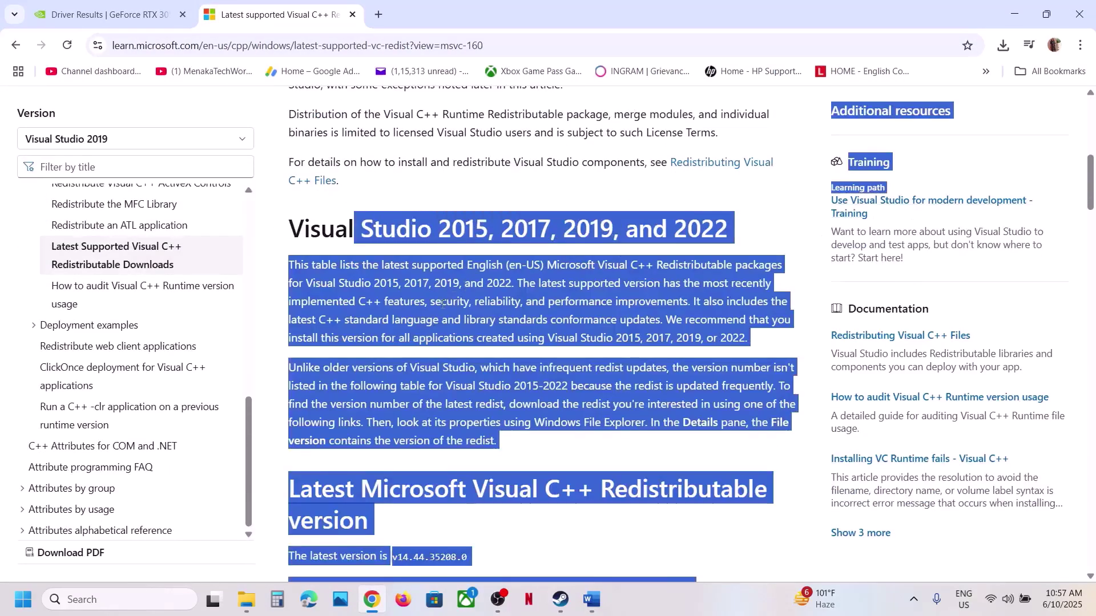
pyautogui.click(462, 355)
pyautogui.scroll(-3, 463, 355)
pyautogui.scroll(-4, 462, 355)
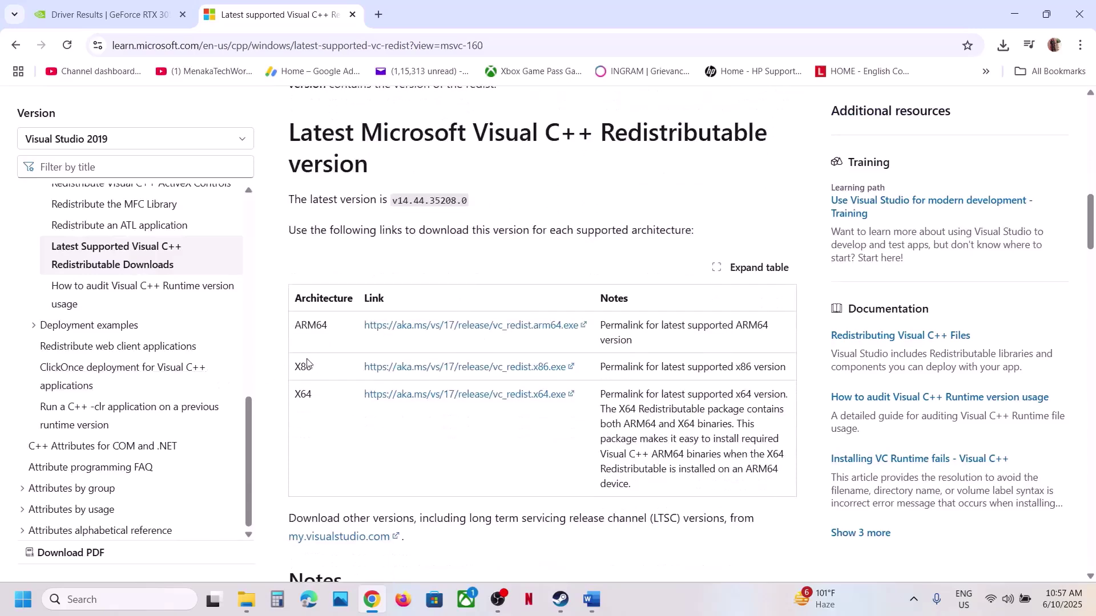
pyautogui.click(493, 374)
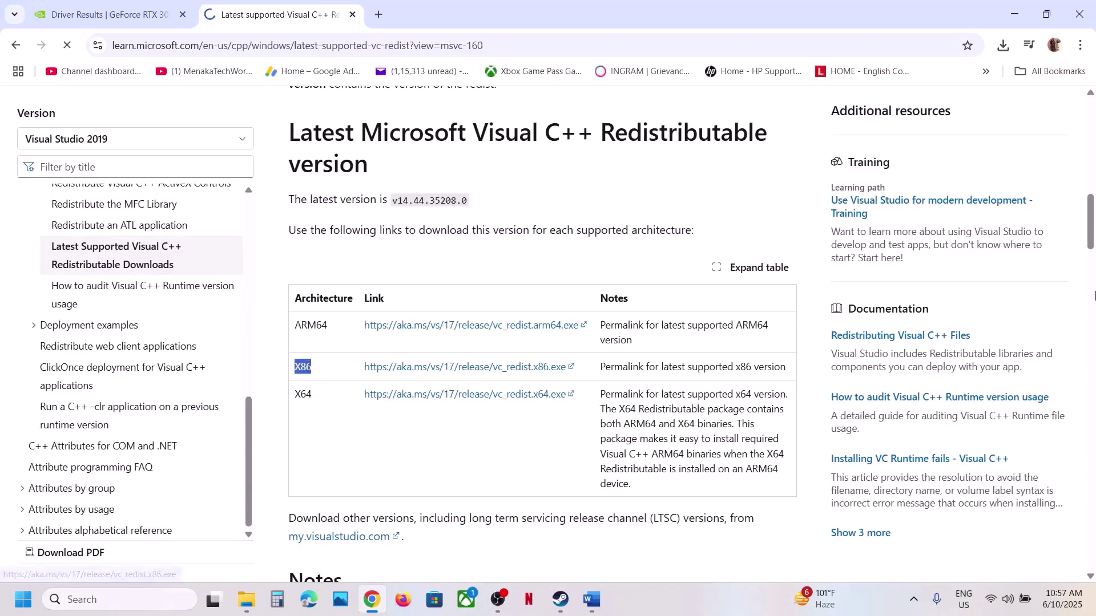
pyautogui.click(867, 82)
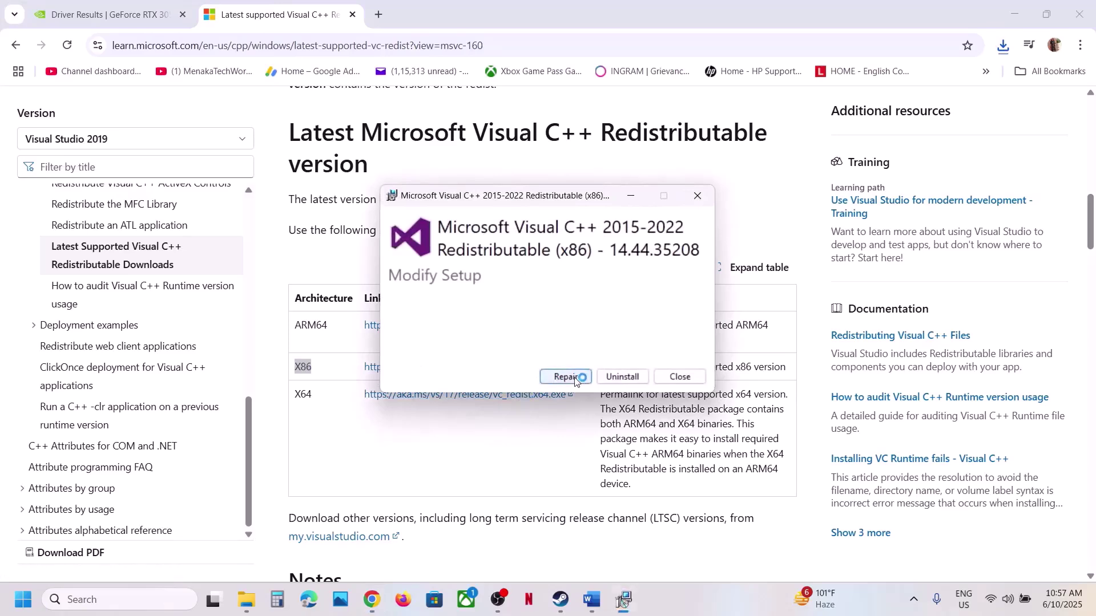
pyautogui.click(566, 378)
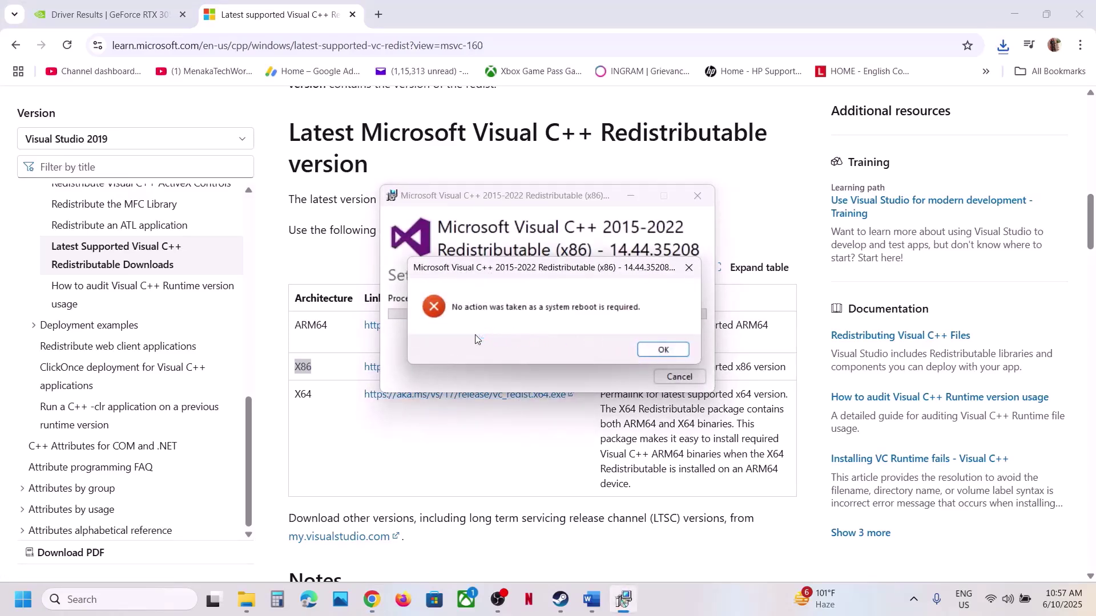
pyautogui.click(665, 349)
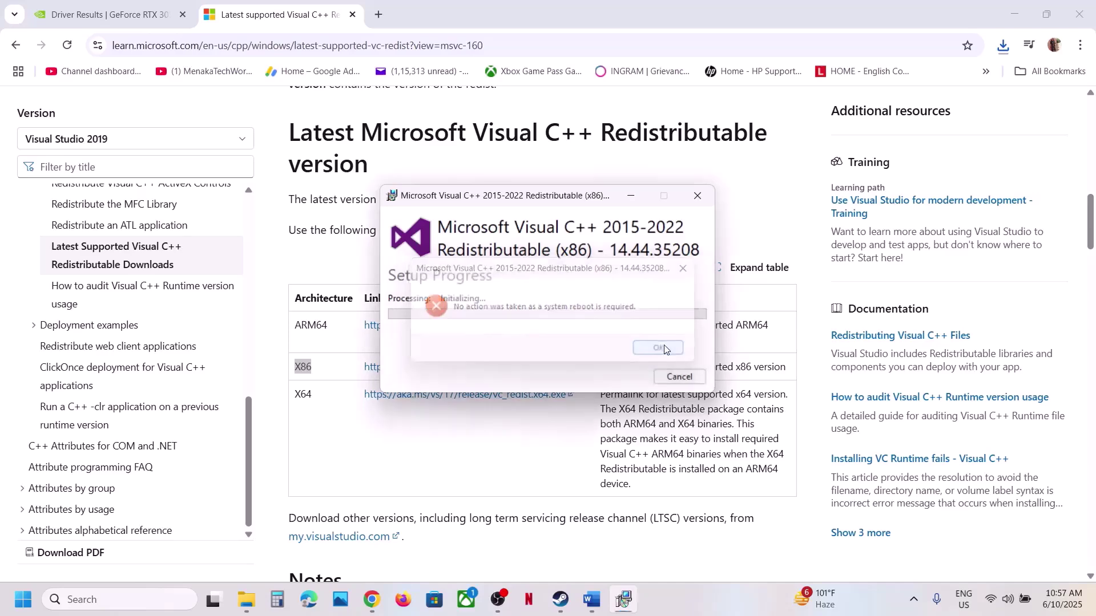
# Step: Download the X64 Visual C++ Redistributable, launch its installer and try to repair the x64 installation
pyautogui.doubleClick(302, 402)
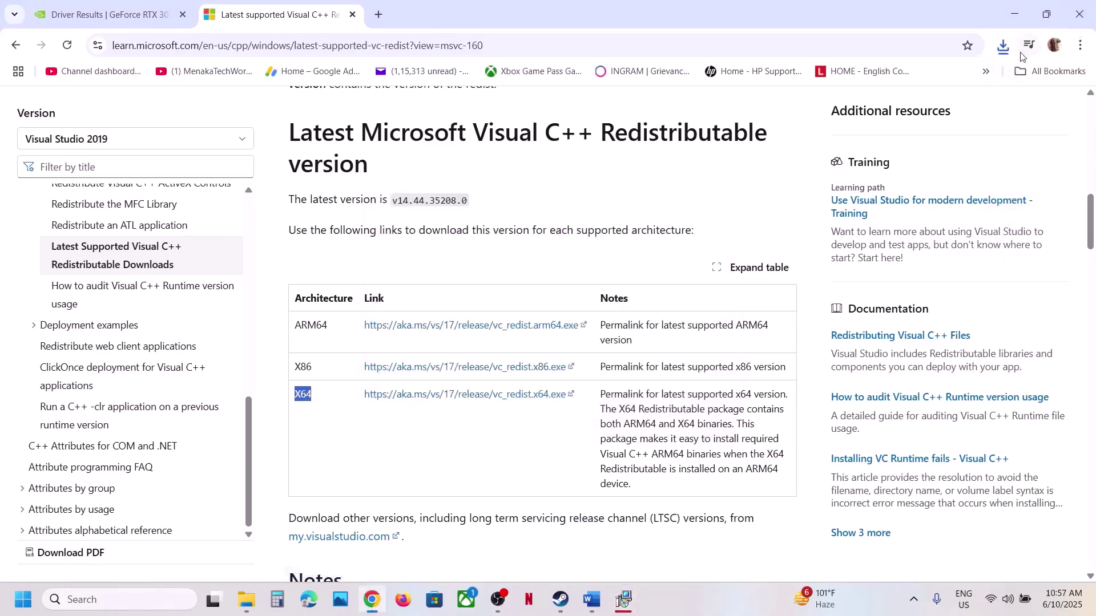
pyautogui.click(1004, 48)
pyautogui.click(1005, 49)
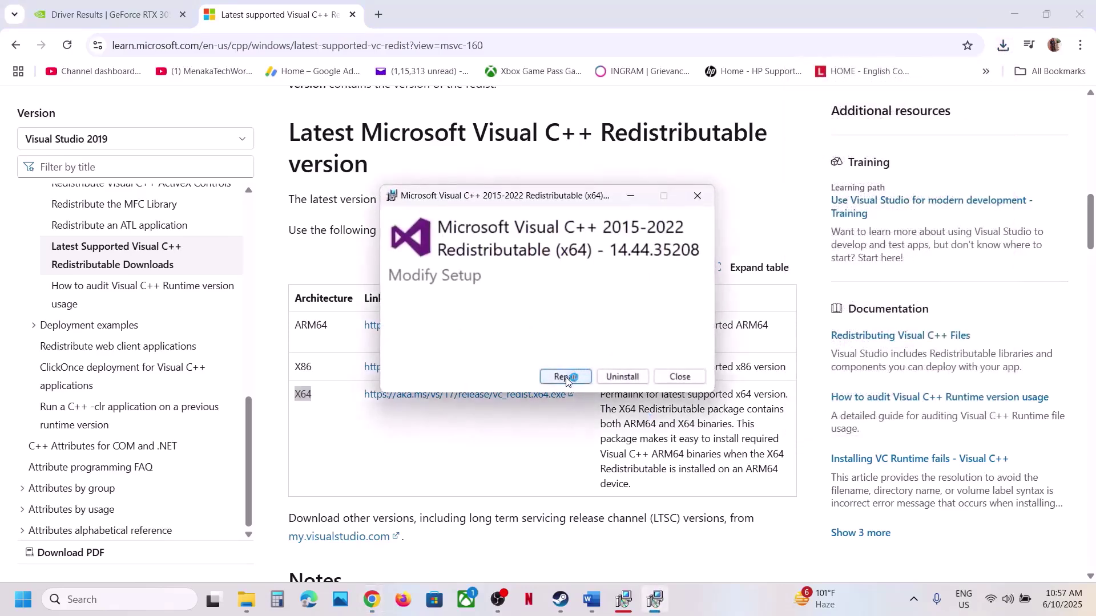
pyautogui.click(566, 378)
pyautogui.click(653, 350)
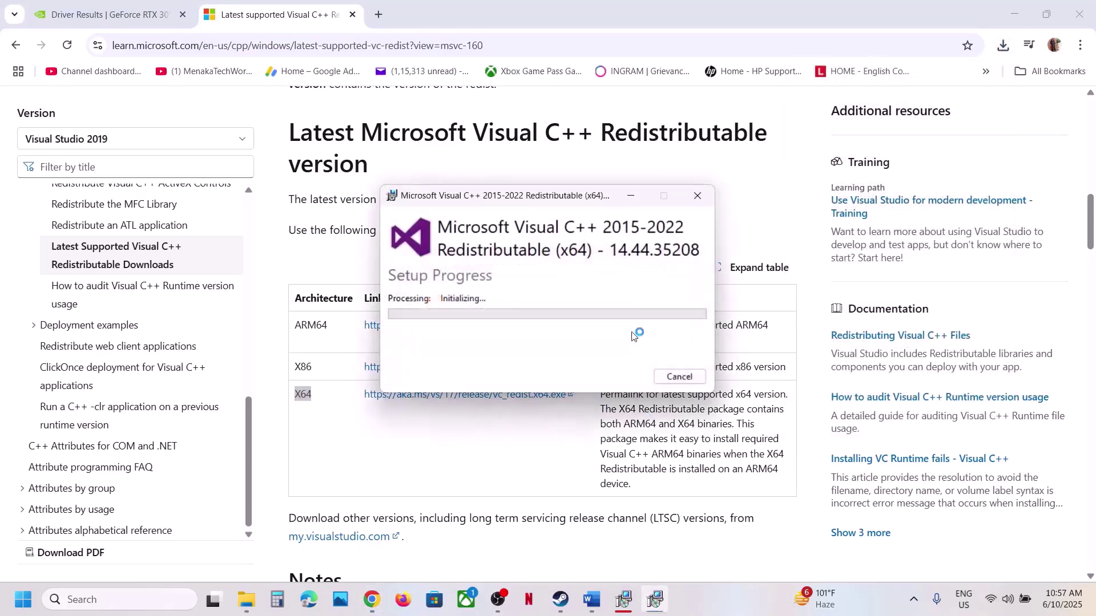
# Step: Move the x86 redistributable setup window away from the x64 one and close it without restarting the computer
pyautogui.click(634, 598)
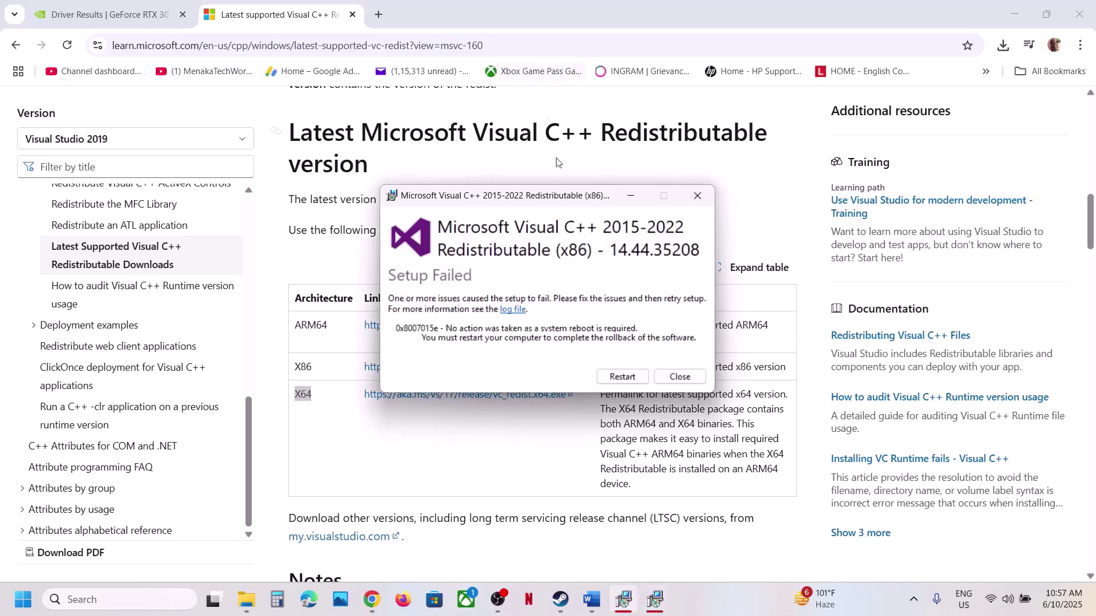
pyautogui.moveTo(562, 210); pyautogui.dragTo(273, 206)
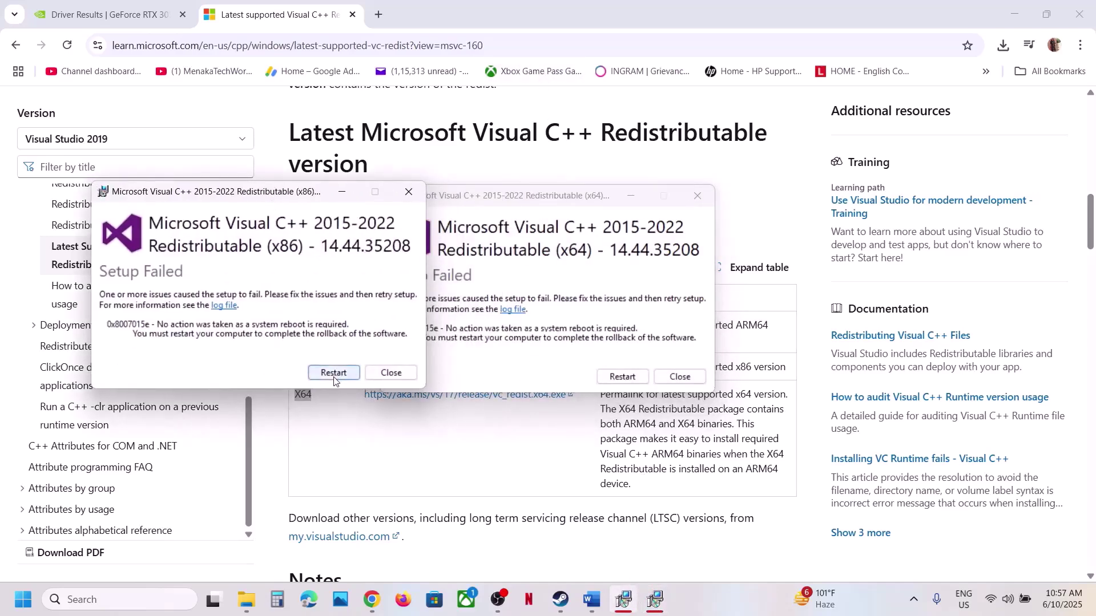
pyautogui.click(391, 372)
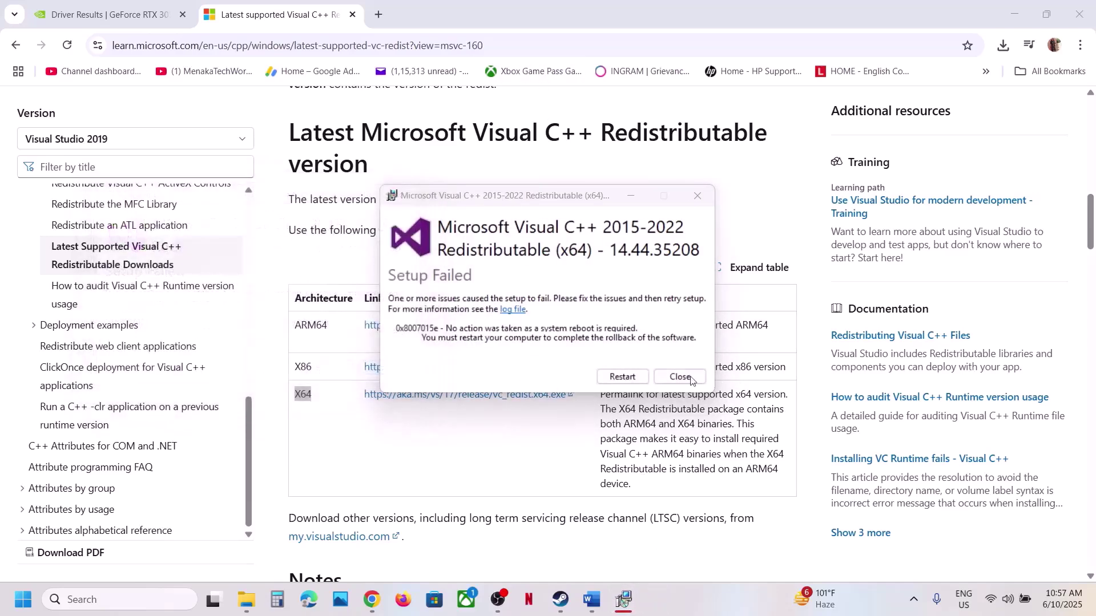